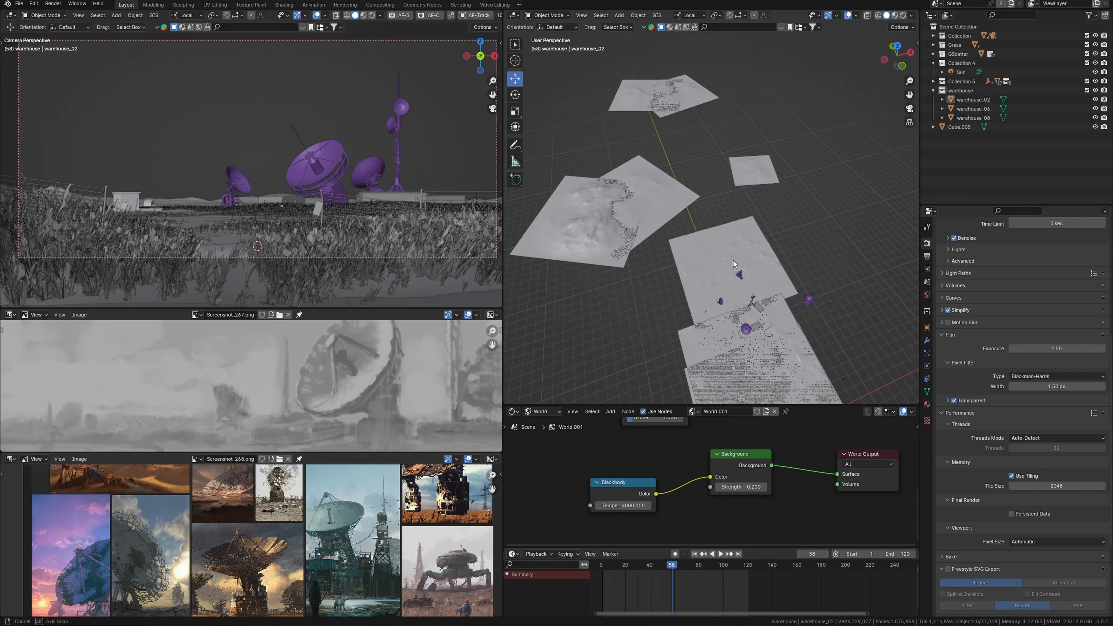
pyautogui.keyDown('ctrl'); pyautogui.moveTo(698, 312); pyautogui.dragTo(701, 187, button='middle'); pyautogui.keyUp('ctrl')
pyautogui.keyDown('ctrl'); pyautogui.moveTo(617, 343); pyautogui.dragTo(647, 304, button='middle'); pyautogui.keyUp('ctrl')
pyautogui.click(644, 307)
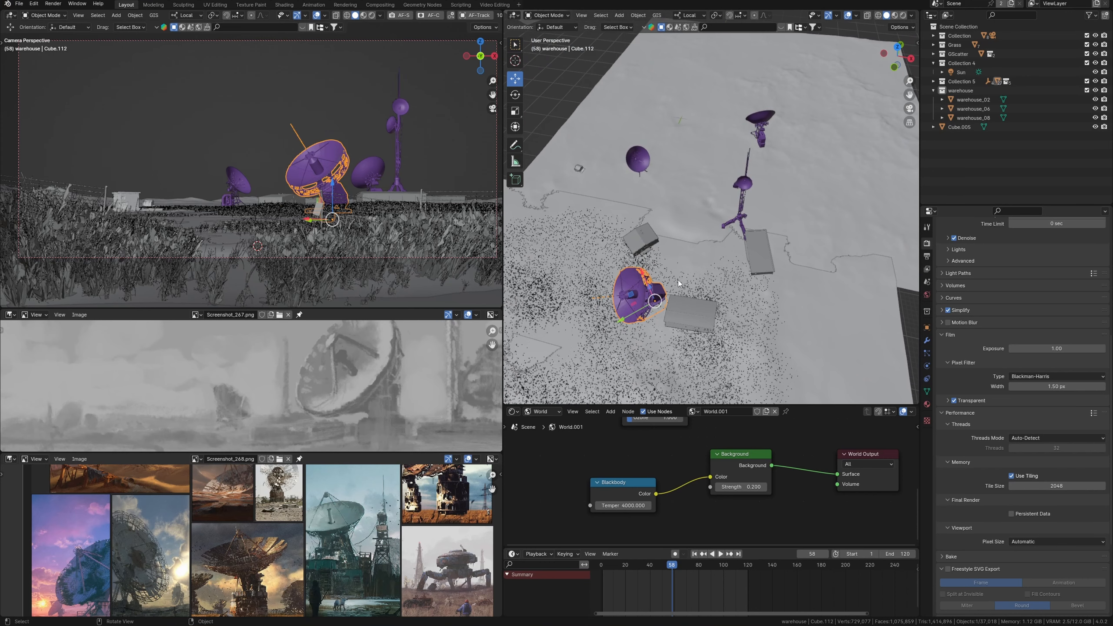
pyautogui.moveTo(747, 180); pyautogui.dragTo(728, 193, button='middle')
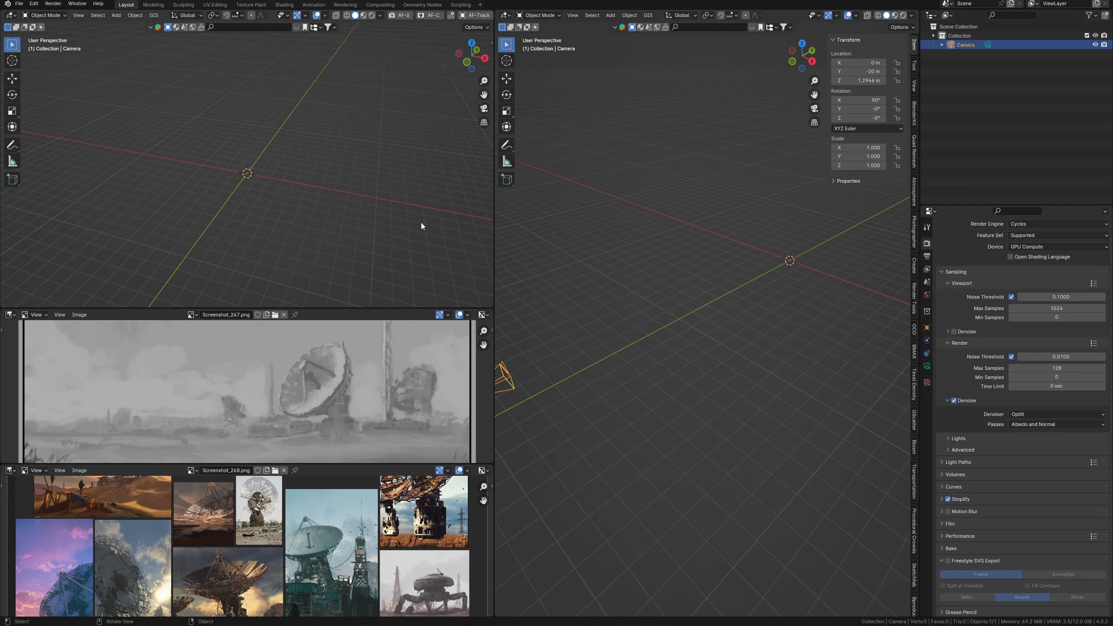
# Look through the camera in the smaller 3D viewport and frame the camera object in the larger one
pyautogui.moveTo(631, 342); pyautogui.dragTo(681, 351, button='middle')
pyautogui.keyDown('shift'); pyautogui.moveTo(756, 283); pyautogui.dragTo(686, 335, button='middle'); pyautogui.keyUp('shift')
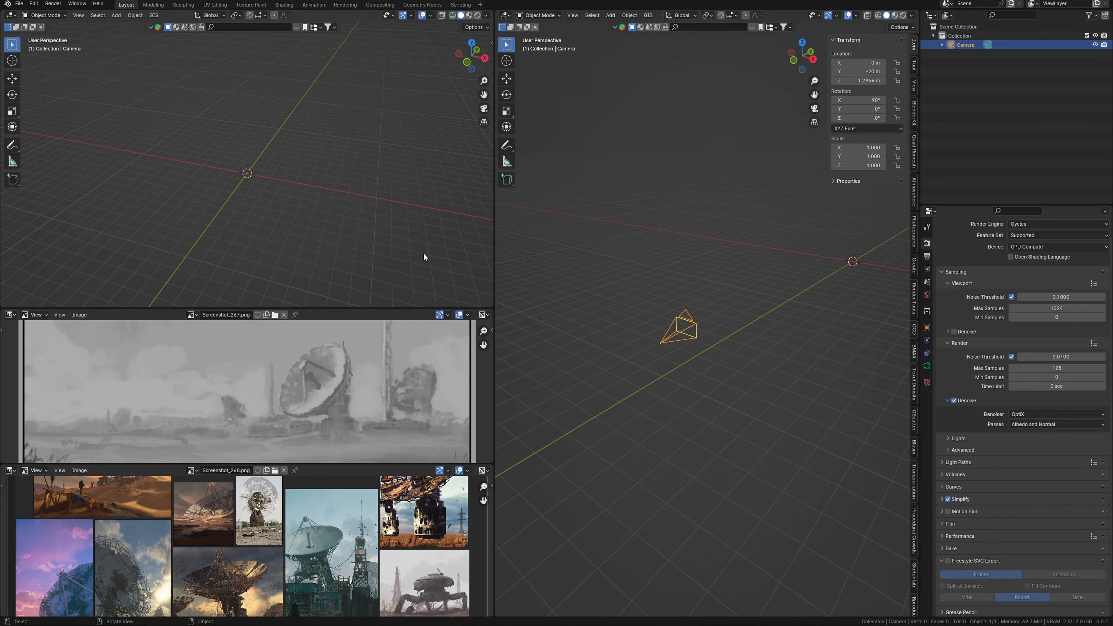
pyautogui.press('KP_0')
pyautogui.keyDown('shift'); pyautogui.moveTo(380, 216); pyautogui.dragTo(381, 221, button='middle'); pyautogui.keyUp('shift')
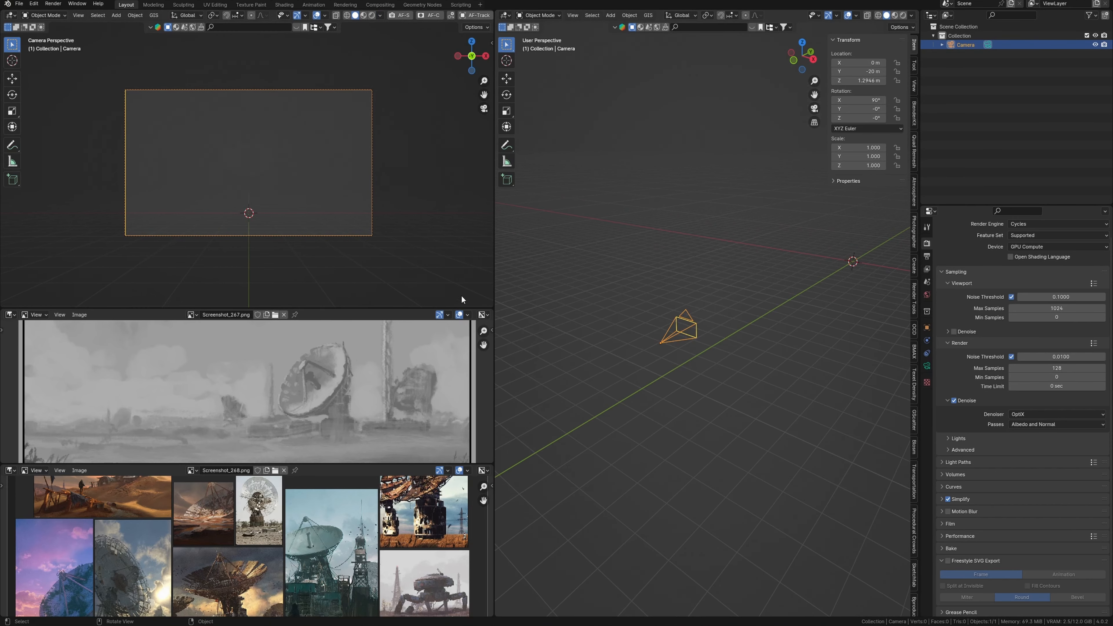
pyautogui.scroll(2, 663, 310)
pyautogui.keyDown('shift'); pyautogui.moveTo(666, 341); pyautogui.dragTo(666, 312, button='middle'); pyautogui.keyUp('shift')
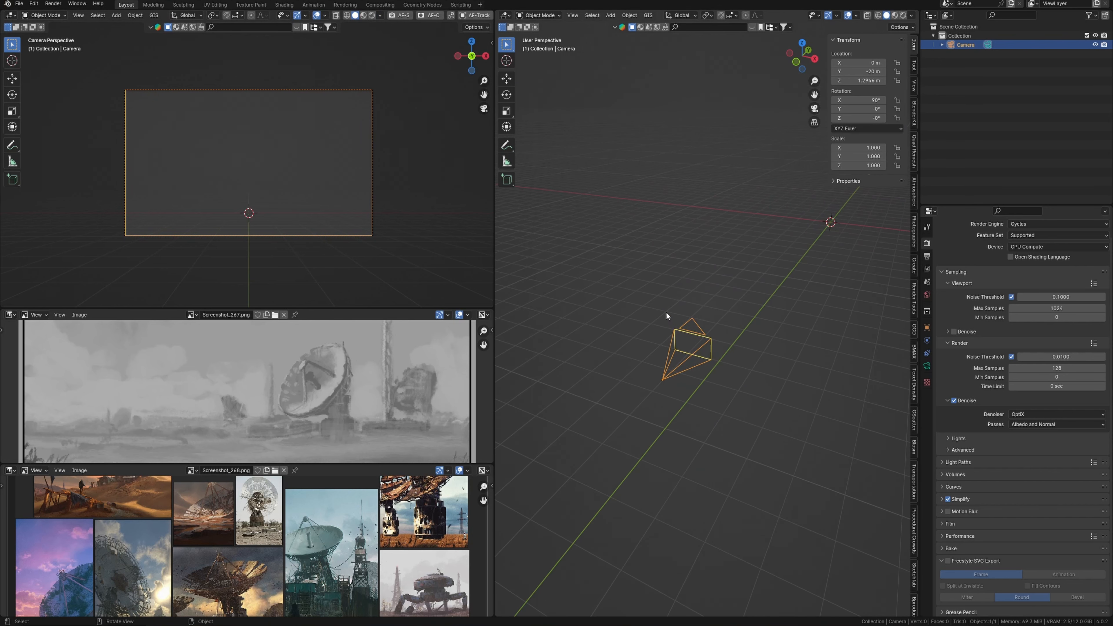
# Set the horizontal output resolution to 2500 px and fit the wider camera frame to its viewport
pyautogui.click(927, 367)
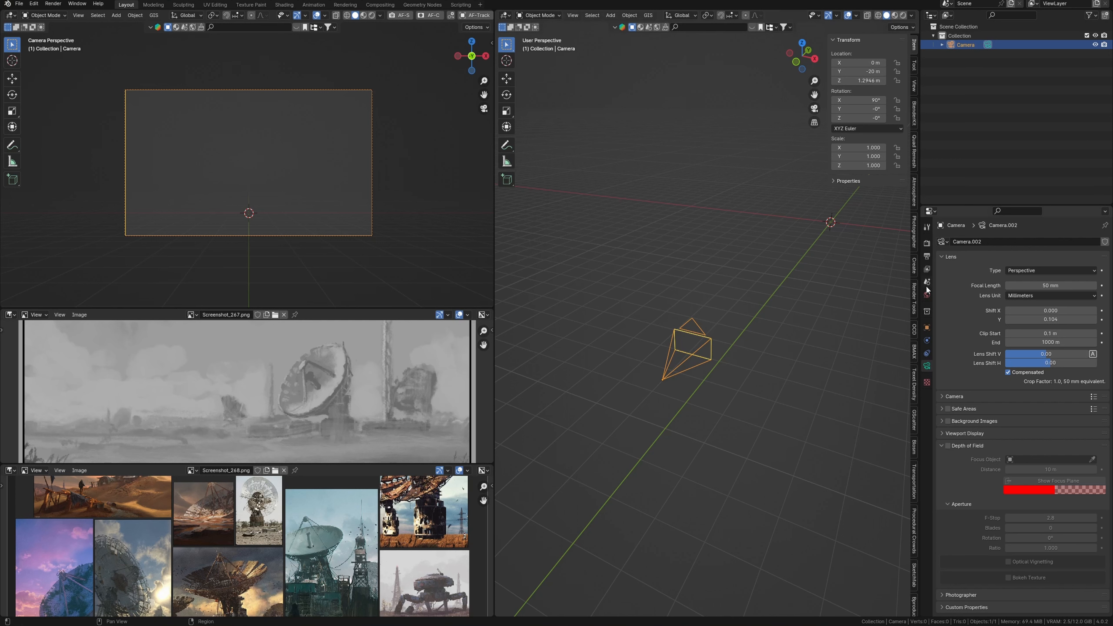
pyautogui.click(926, 257)
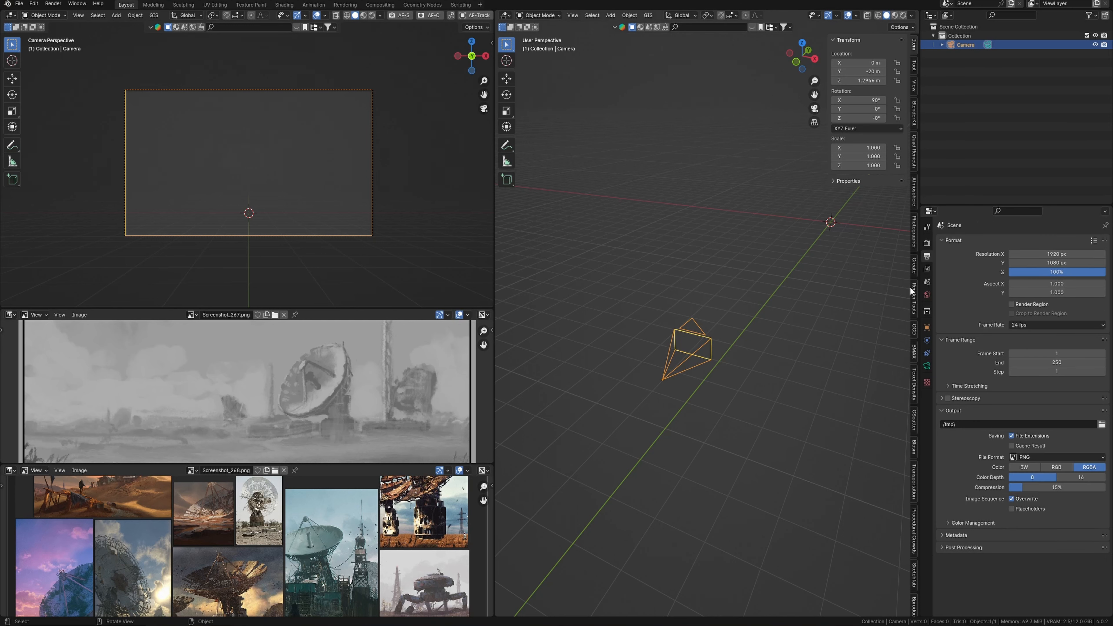
pyautogui.click(1043, 255)
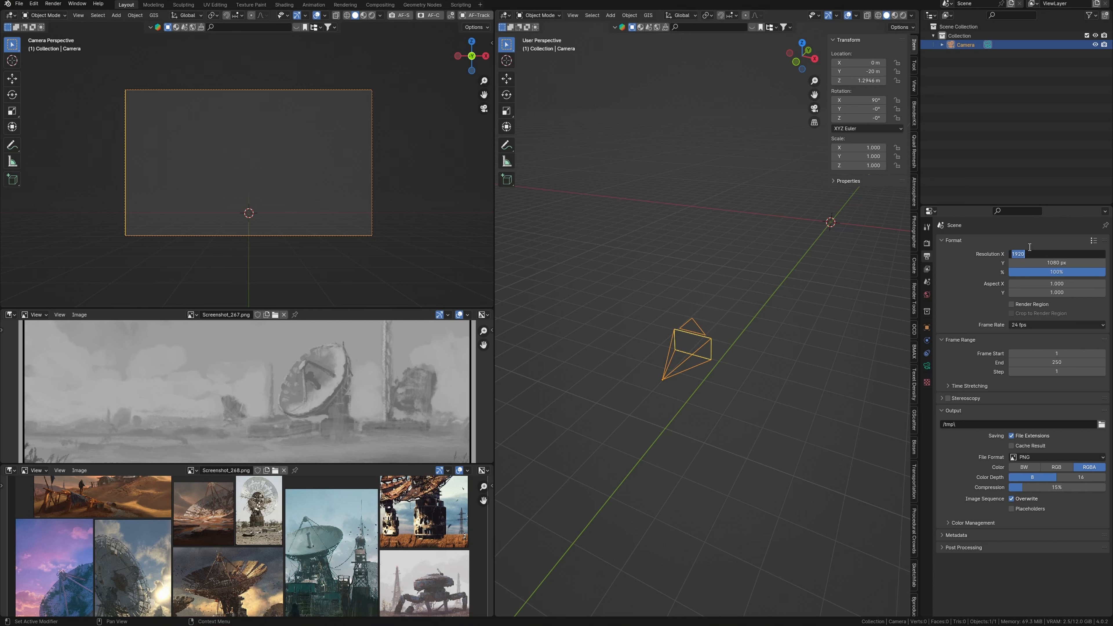
pyautogui.press('Return')
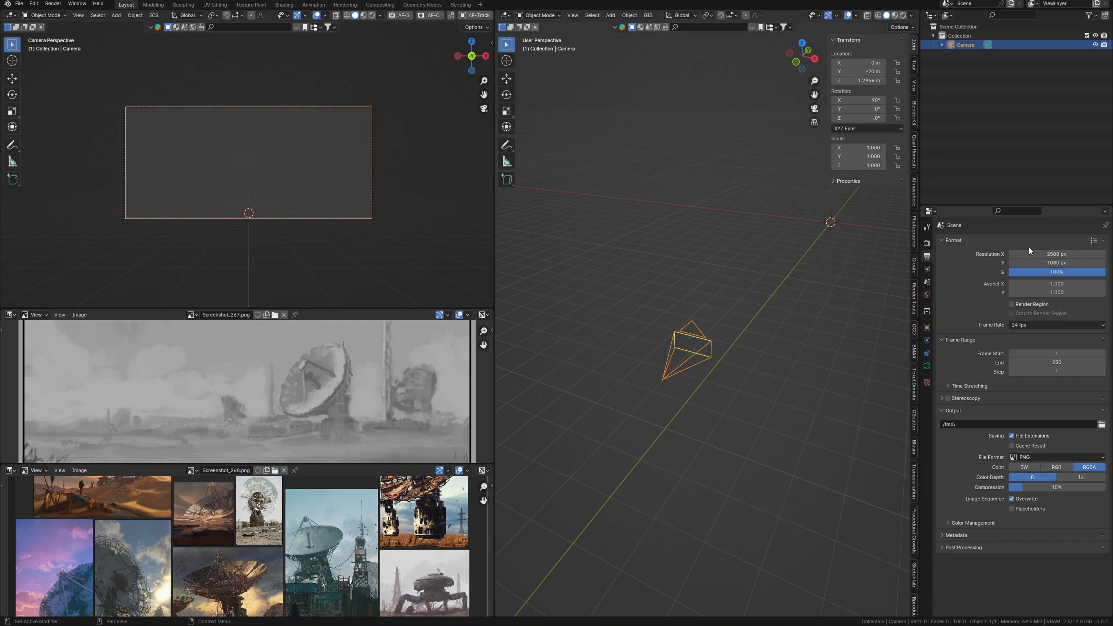
pyautogui.press('Home')
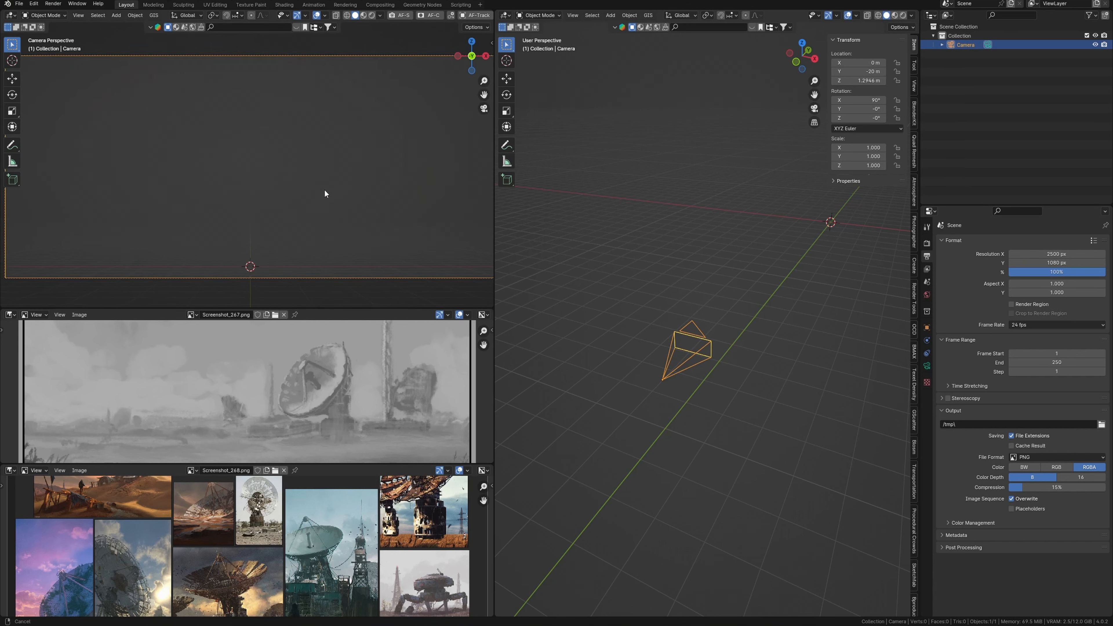
# Hide the tool shelf in the camera viewport and save the project file
pyautogui.press('t')
pyautogui.keyDown('shift'); pyautogui.moveTo(320, 208); pyautogui.dragTo(319, 216, button='middle'); pyautogui.keyUp('shift')
pyautogui.hotkey('ctrl', 's')
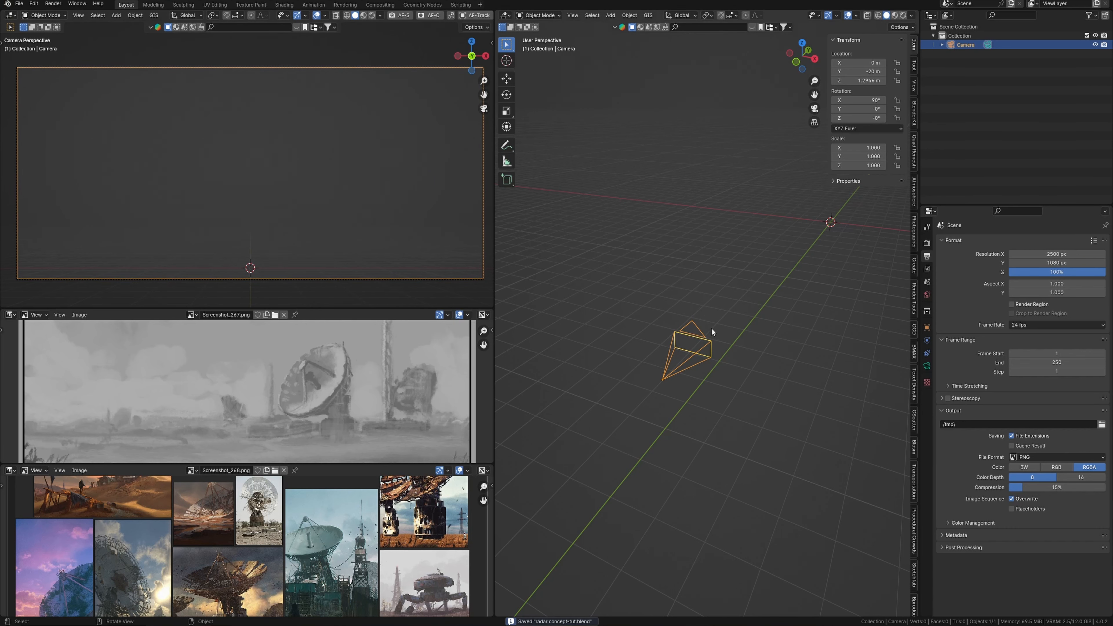
# Show the large viewport from the top and create a new active collection named Collection 2
pyautogui.press('KP_7')
pyautogui.press('Home')
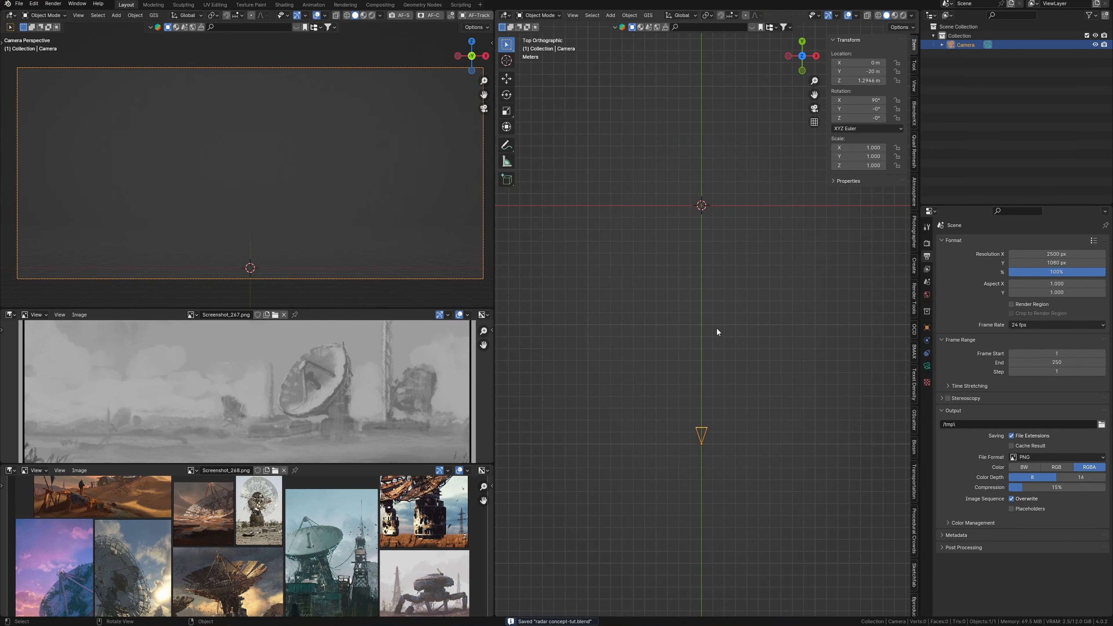
pyautogui.keyDown('shift'); pyautogui.moveTo(640, 364); pyautogui.dragTo(673, 345, button='middle'); pyautogui.keyUp('shift')
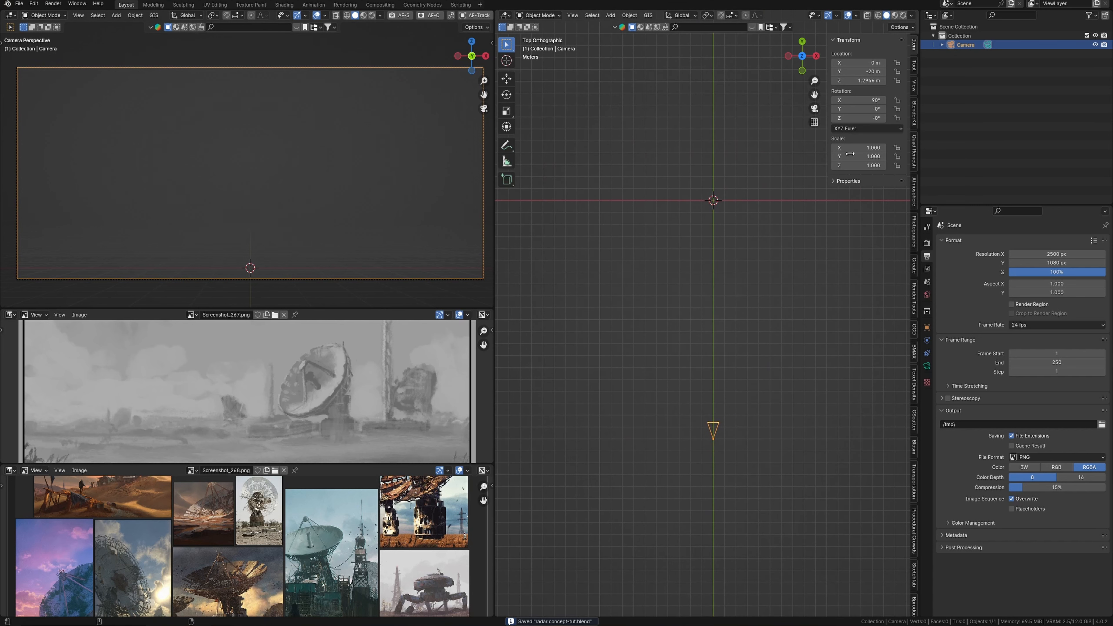
pyautogui.click(934, 36)
pyautogui.rightClick(962, 87)
pyautogui.click(947, 84)
pyautogui.click(949, 46)
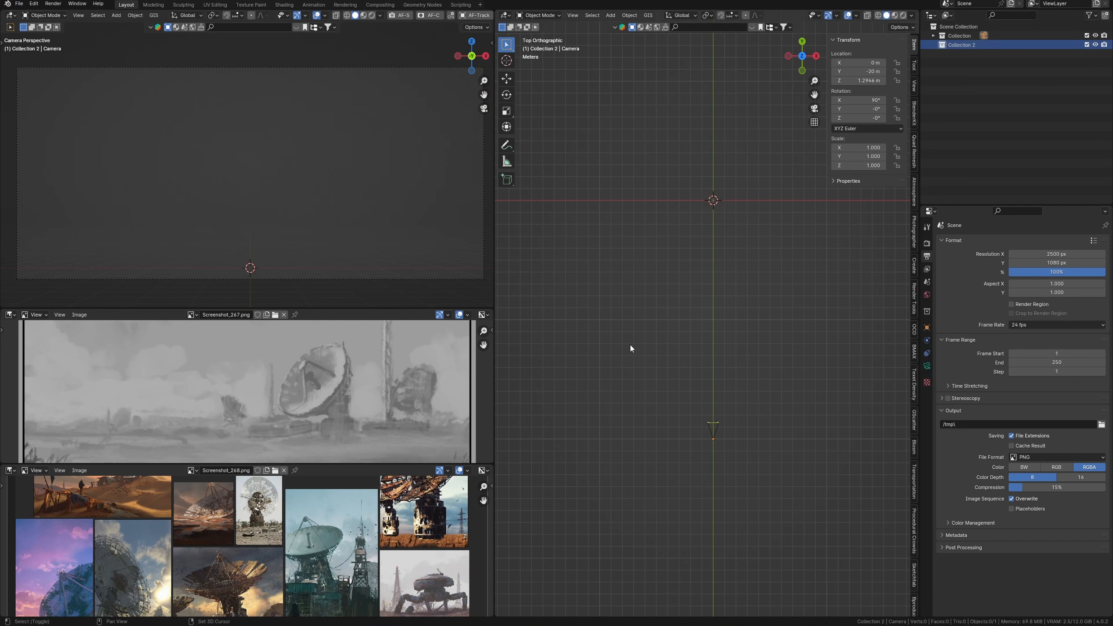
# Add a Landscape mesh at the world origin and apply the large terrain preset to it
pyautogui.hotkey('shift', 'a')
pyautogui.moveTo(641, 339)
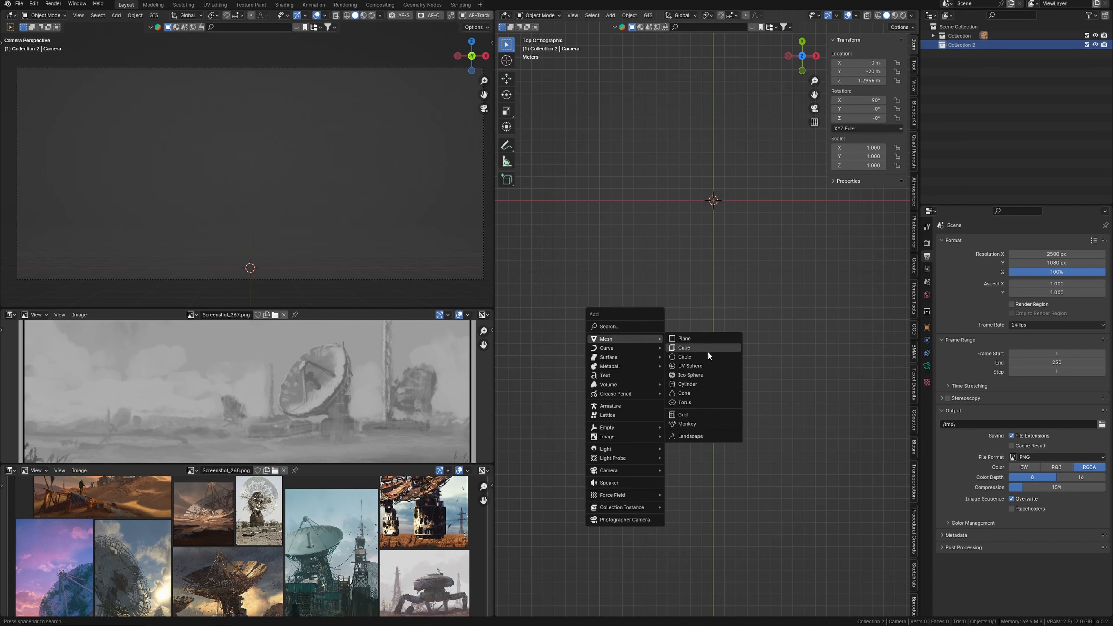
pyautogui.click(697, 426)
pyautogui.keyDown('ctrl'); pyautogui.moveTo(719, 214); pyautogui.dragTo(694, 246, button='middle'); pyautogui.keyUp('ctrl')
pyautogui.keyDown('shift'); pyautogui.moveTo(693, 245); pyautogui.dragTo(722, 298, button='middle'); pyautogui.keyUp('shift')
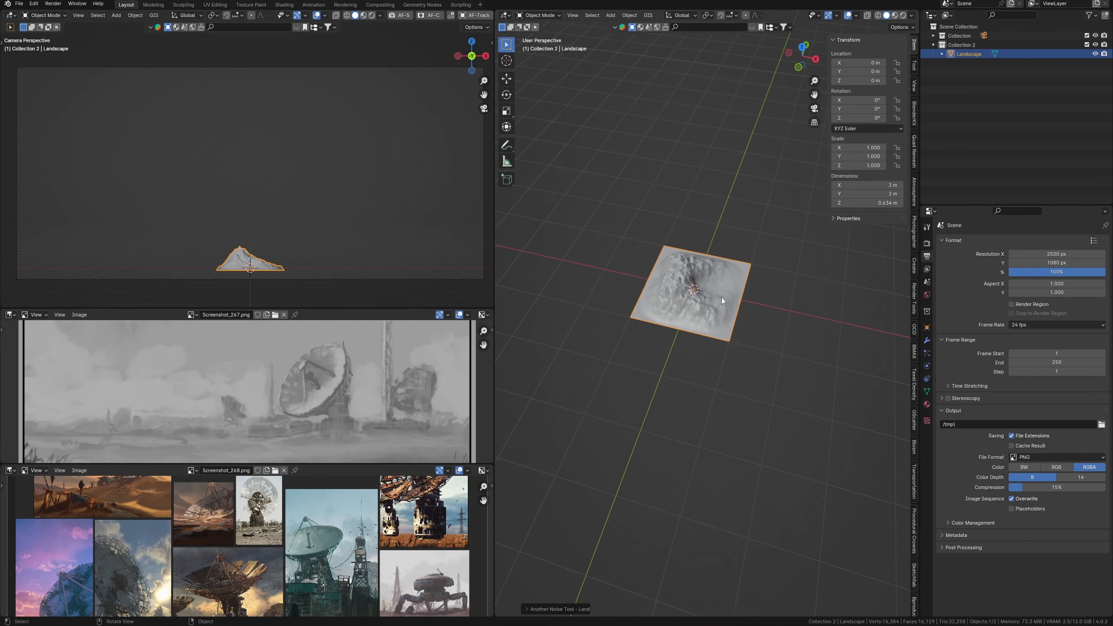
pyautogui.click(528, 609)
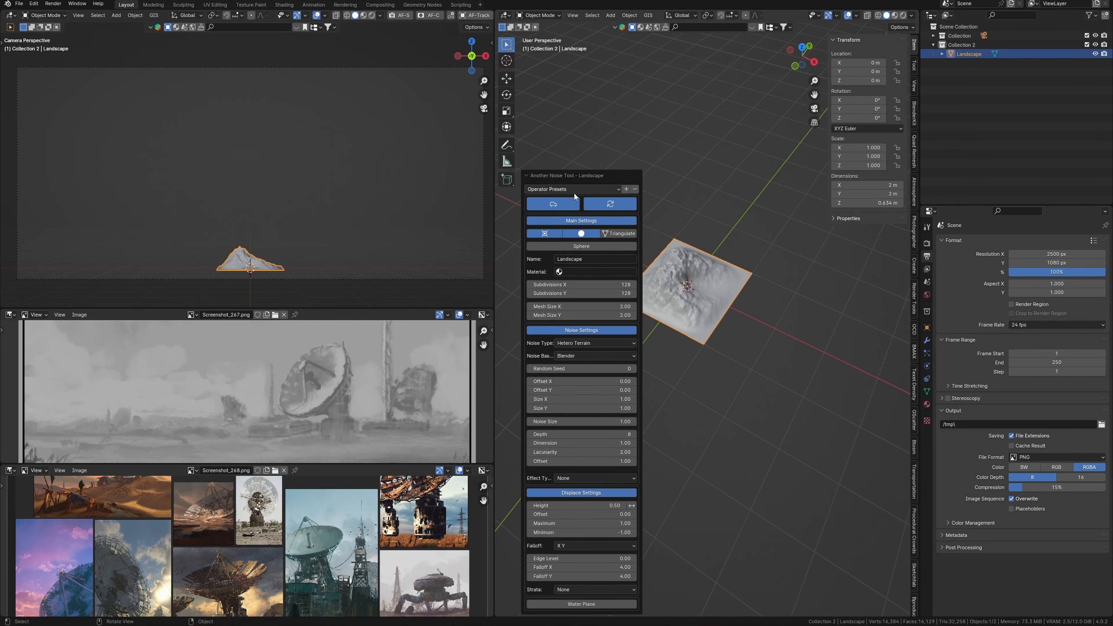
pyautogui.click(588, 189)
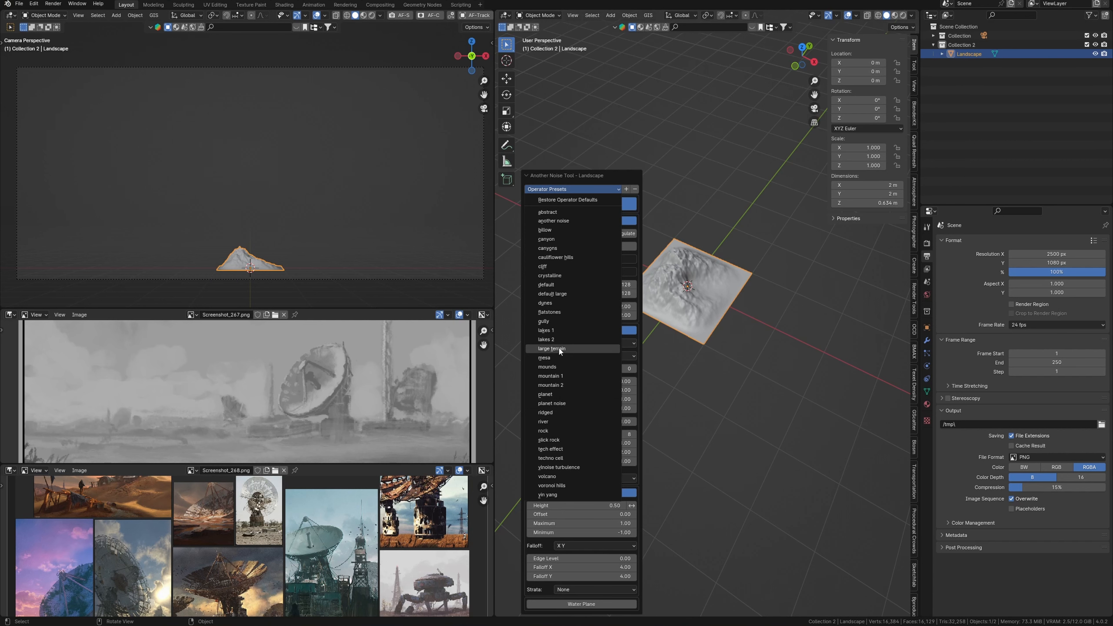
pyautogui.press('Return')
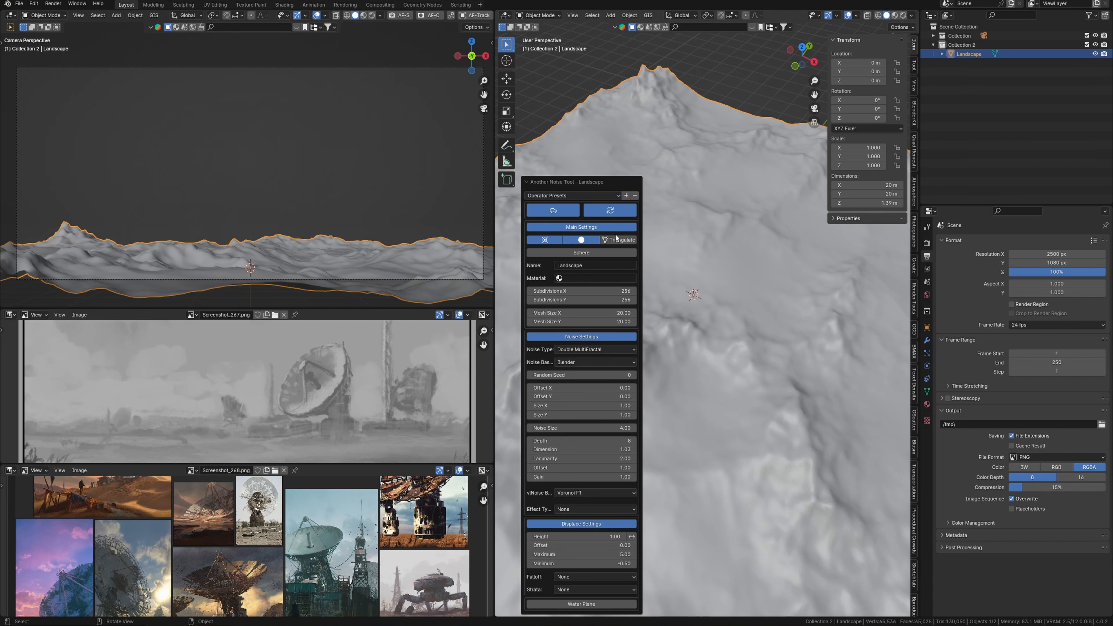
# Close the landscape settings and flatten the terrain by scaling it along the Z axis
pyautogui.click(528, 182)
pyautogui.press('n')
pyautogui.scroll(-4, 718, 351)
pyautogui.moveTo(751, 375)
pyautogui.mouseDown(button='middle')
pyautogui.moveTo(763, 392)
pyautogui.moveTo(781, 381)
pyautogui.moveTo(758, 372)
pyautogui.mouseUp(button='middle')
pyautogui.press('s')
pyautogui.press('z')
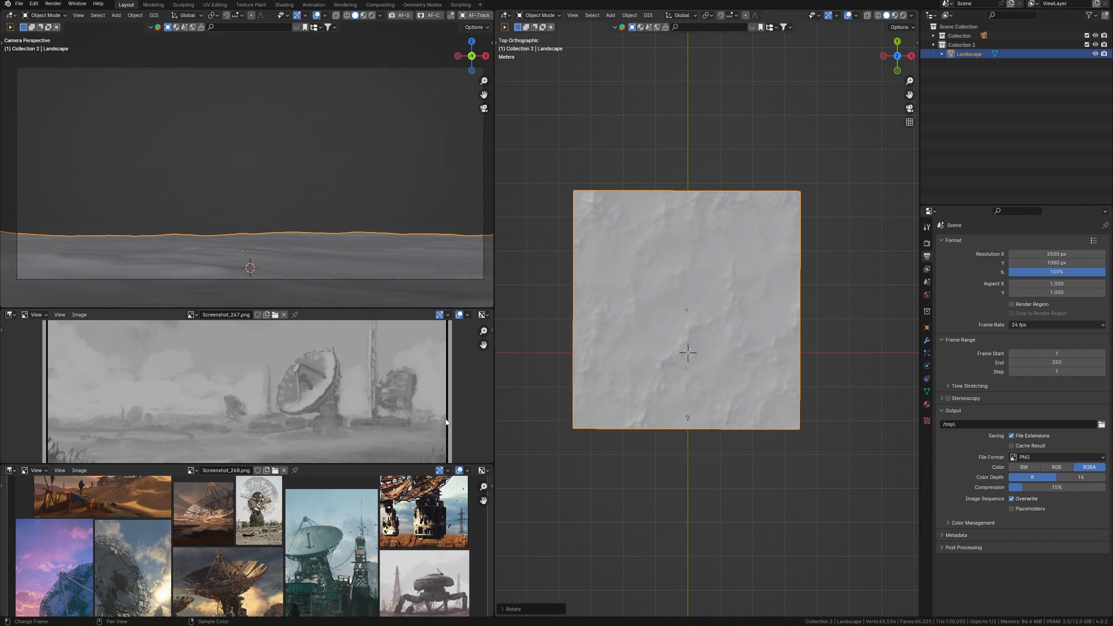
# Add a plane mesh at the world origin on top of the landscape
pyautogui.keyDown('shift'); pyautogui.moveTo(598, 383); pyautogui.dragTo(602, 367, button='middle'); pyautogui.keyUp('shift')
pyautogui.hotkey('shift', 'a')
pyautogui.moveTo(697, 428)
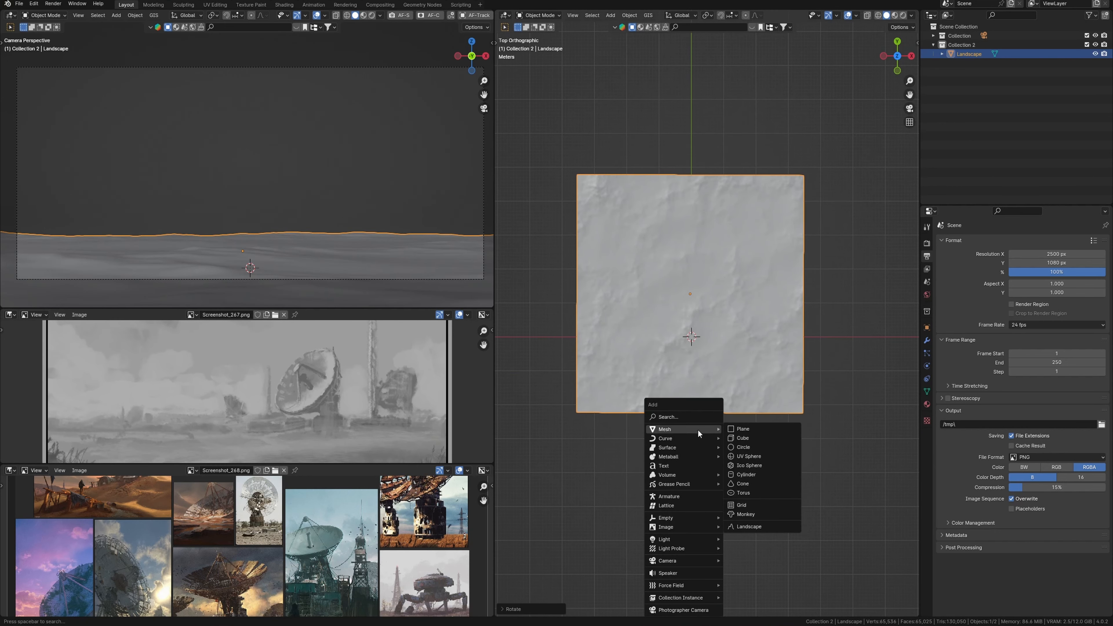
pyautogui.click(750, 429)
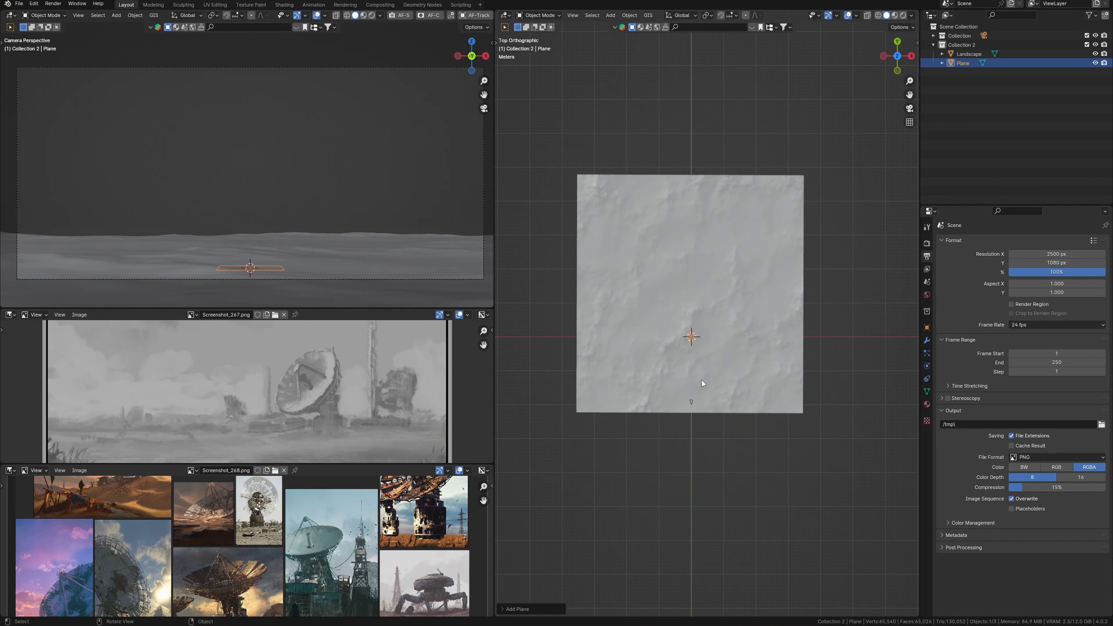
# Scale the plane up to roughly the landscape's footprint and adjust its height so it cuts through the terrain as a water level
pyautogui.press('s')
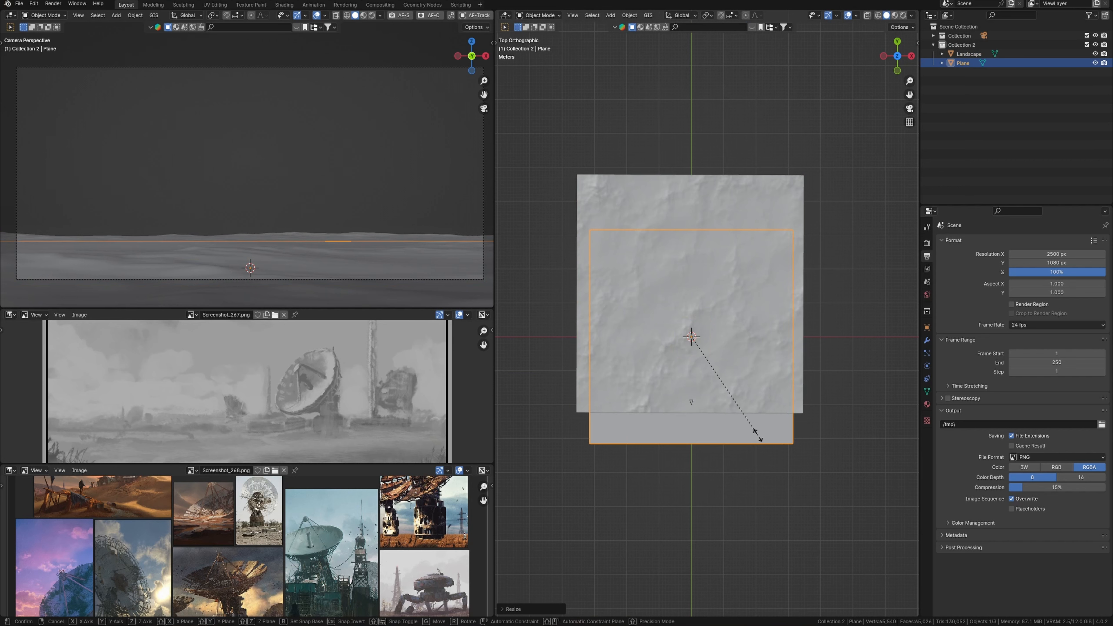
pyautogui.click(765, 444)
pyautogui.press('g')
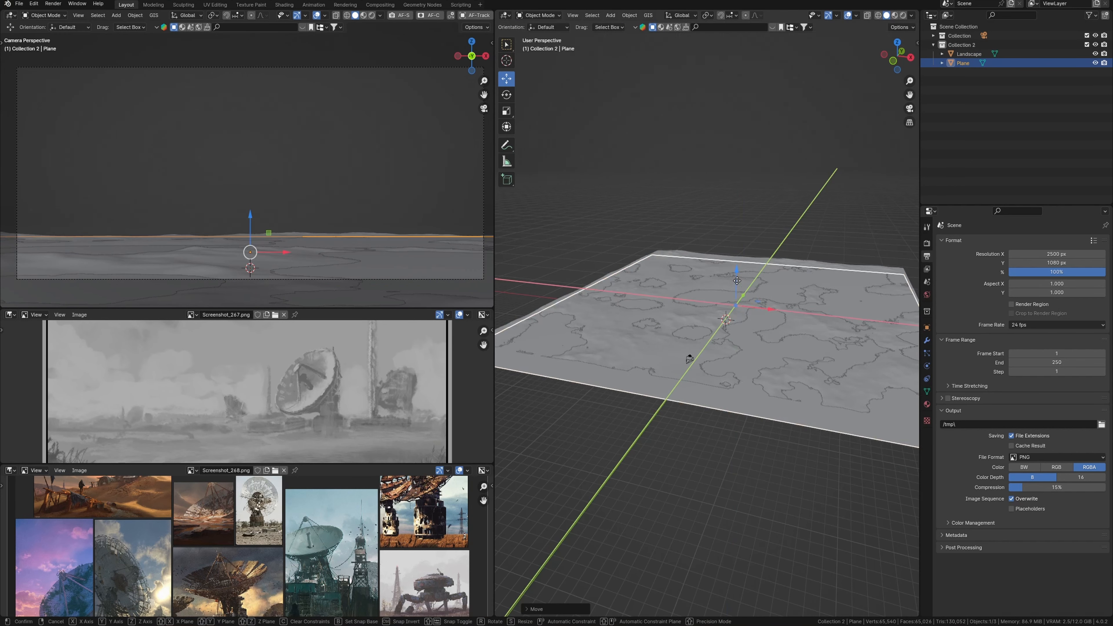
pyautogui.moveTo(737, 280)
pyautogui.keyDown('shift'); pyautogui.mouseDown()
pyautogui.moveTo(741, 293)
pyautogui.moveTo(734, 278)
pyautogui.mouseUp(); pyautogui.keyUp('shift')
# Apply the landscape's scale and switch it to Sculpt Mode
pyautogui.hotkey('ctrl', 'z')
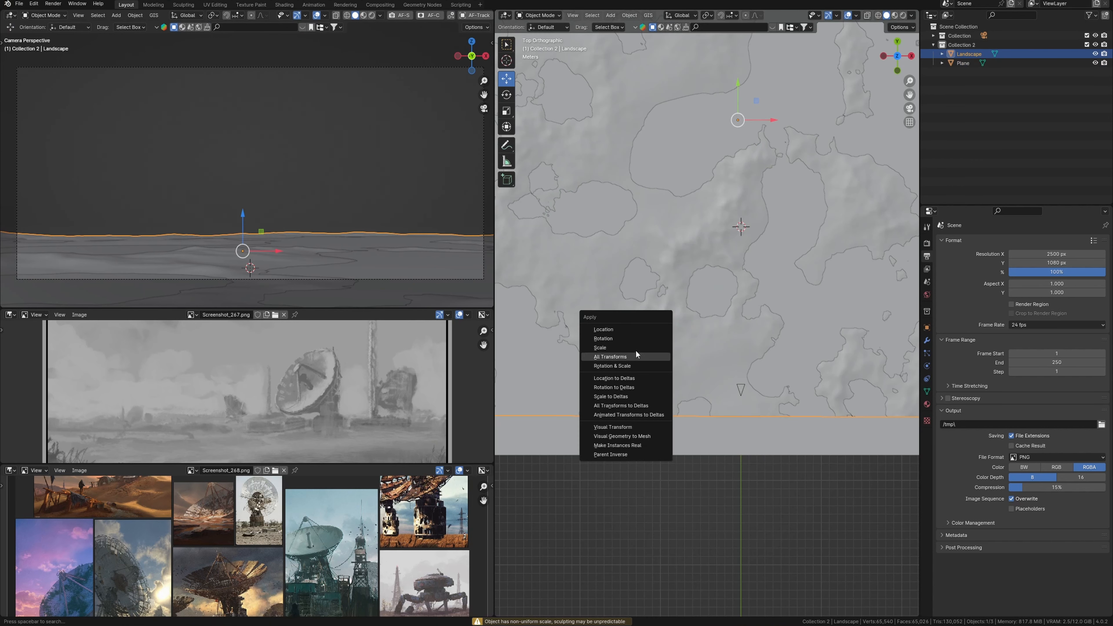
pyautogui.click(636, 349)
pyautogui.hotkey('ctrl', 'Tab')
pyautogui.click(691, 398)
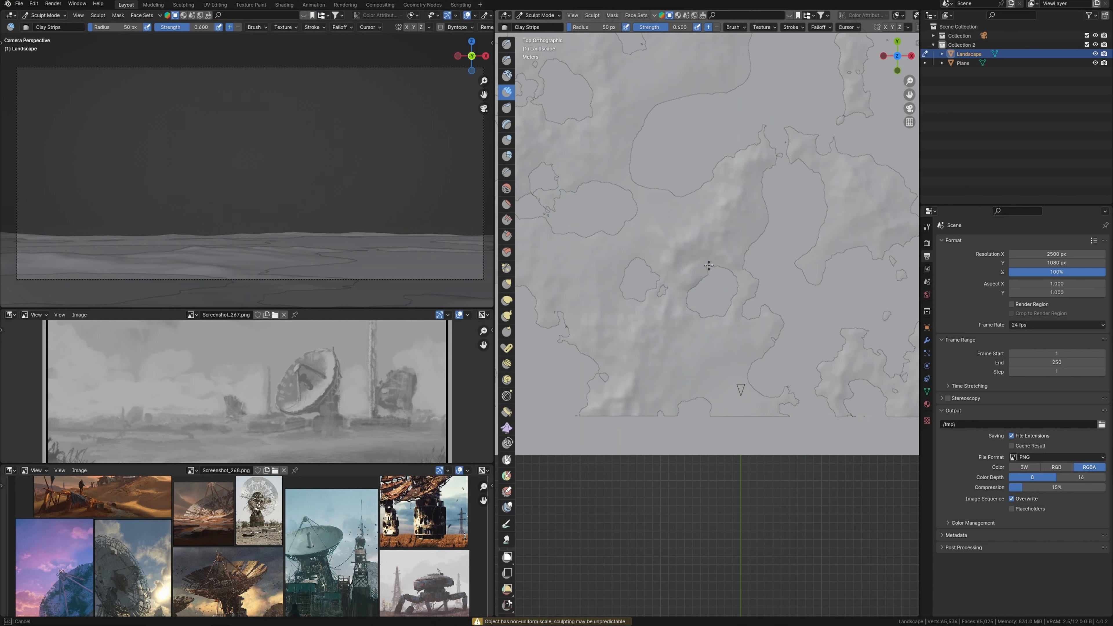
# Carve and smooth the terrain in front of the camera with the Clay Strips brush to reshape the waterline
pyautogui.moveTo(696, 301)
pyautogui.mouseDown()
pyautogui.moveTo(712, 302)
pyautogui.moveTo(709, 319)
pyautogui.mouseUp()
pyautogui.keyDown('shift'); pyautogui.moveTo(675, 218); pyautogui.dragTo(683, 236, button='middle'); pyautogui.keyUp('shift')
pyautogui.moveTo(676, 264)
pyautogui.keyDown('shift'); pyautogui.mouseDown()
pyautogui.moveTo(714, 249)
pyautogui.moveTo(719, 219)
pyautogui.moveTo(757, 184)
pyautogui.moveTo(739, 257)
pyautogui.mouseUp(); pyautogui.keyUp('shift')
pyautogui.keyDown('ctrl'); pyautogui.moveTo(737, 255); pyautogui.dragTo(659, 237); pyautogui.keyUp('ctrl')
pyautogui.keyDown('shift'); pyautogui.moveTo(646, 244); pyautogui.dragTo(651, 279, button='middle'); pyautogui.keyUp('shift')
pyautogui.keyDown('ctrl'); pyautogui.moveTo(700, 294); pyautogui.dragTo(666, 281); pyautogui.keyUp('ctrl')
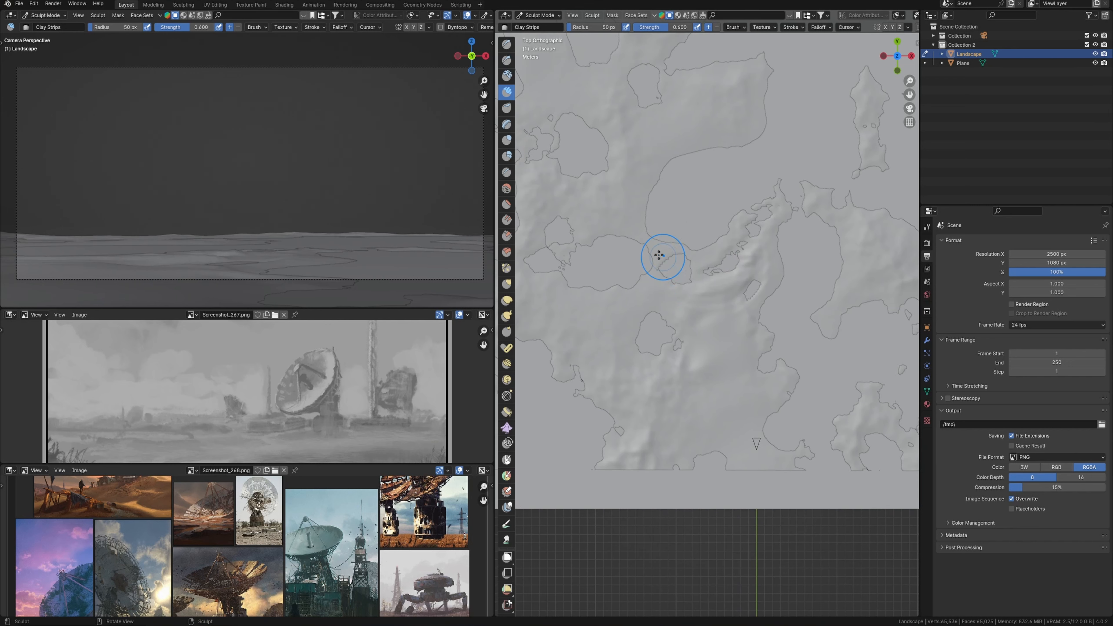
pyautogui.keyDown('shift'); pyautogui.moveTo(643, 201); pyautogui.dragTo(663, 256, button='middle'); pyautogui.keyUp('shift')
pyautogui.keyDown('ctrl'); pyautogui.moveTo(663, 256); pyautogui.dragTo(655, 287); pyautogui.keyUp('ctrl')
pyautogui.moveTo(654, 229)
pyautogui.keyDown('ctrl'); pyautogui.mouseDown()
pyautogui.moveTo(689, 194)
pyautogui.moveTo(640, 180)
pyautogui.mouseUp(); pyautogui.keyUp('ctrl')
# Enlarge the Clay Strips brush radius to 73 px and raise a ridge of land across the landscape's central water area
pyautogui.scroll(-4, 676, 164)
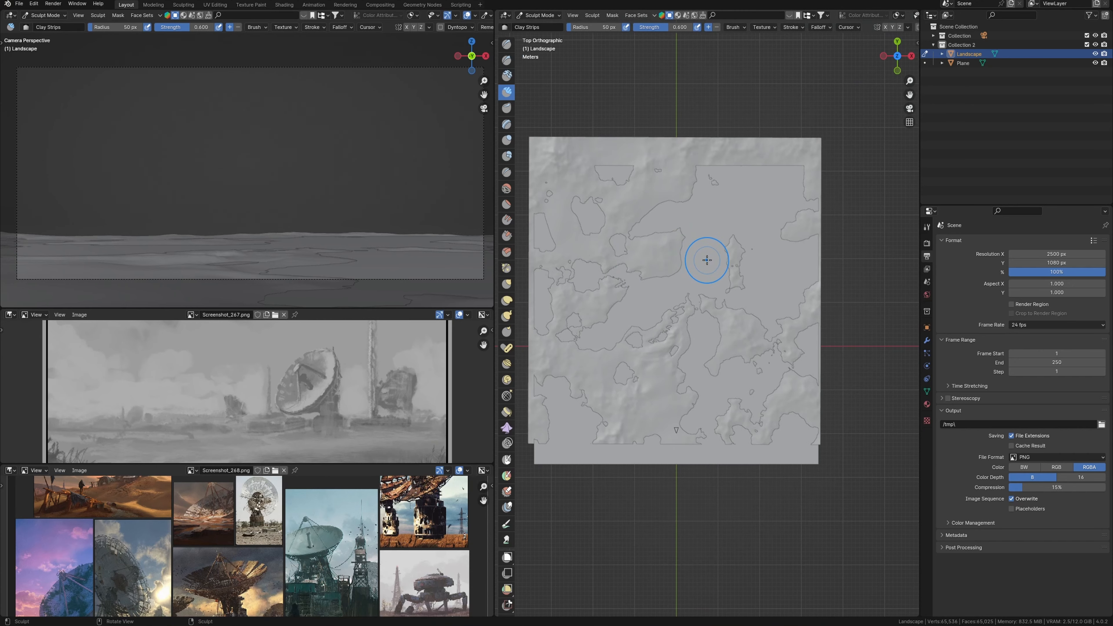
pyautogui.press('f')
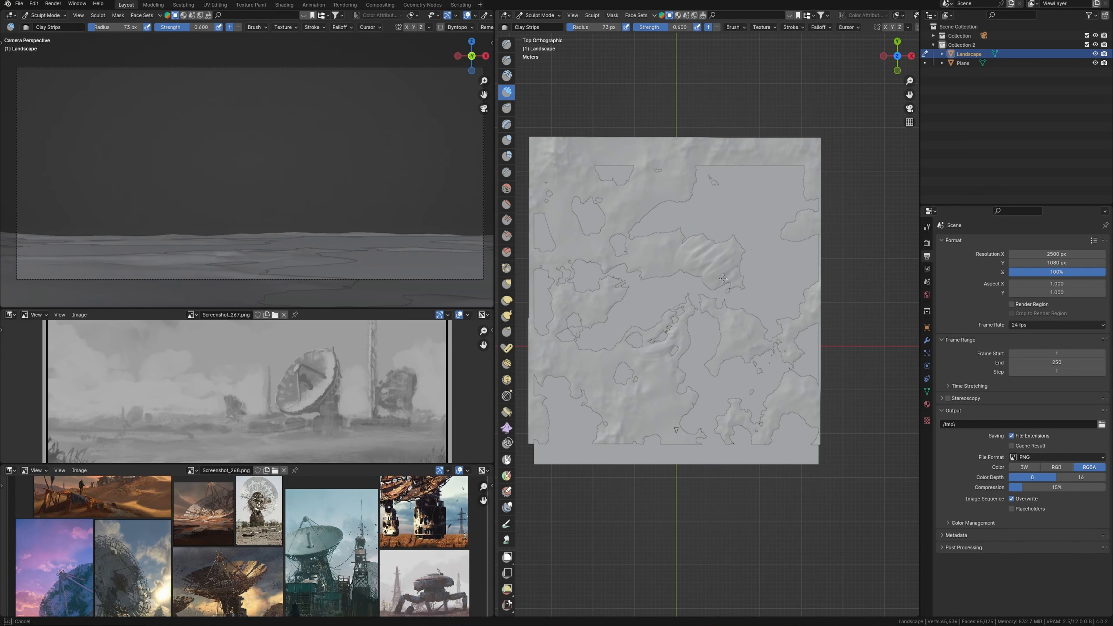
pyautogui.moveTo(761, 301); pyautogui.dragTo(658, 206)
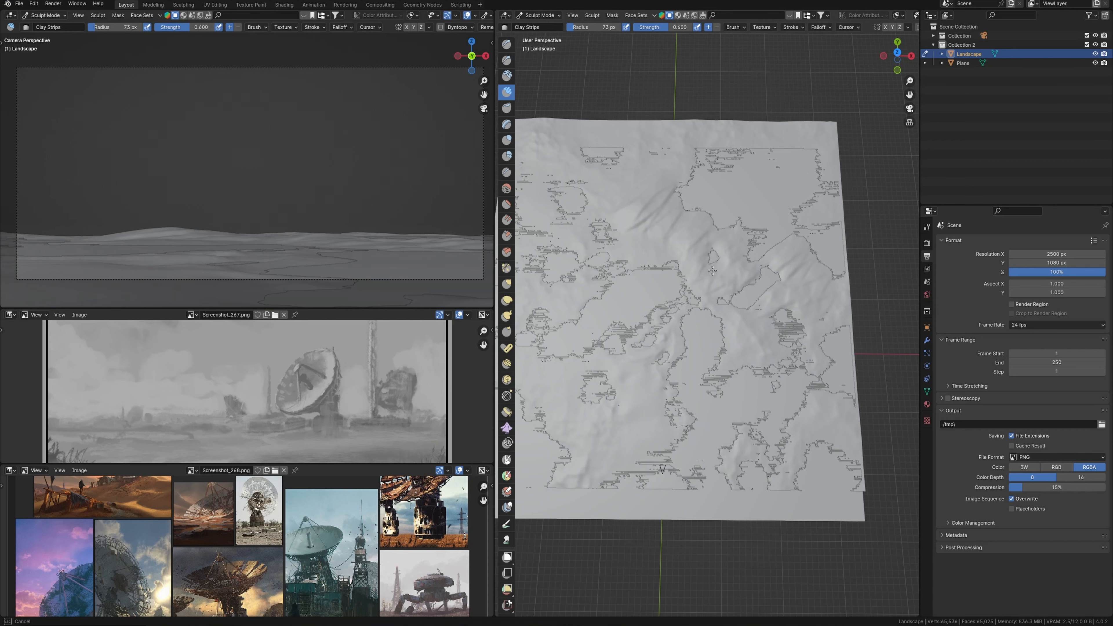
# Fill in the water area at the far part of the landscape and even out the ground with the Flatten/Contrast brush
pyautogui.moveTo(712, 165)
pyautogui.mouseDown()
pyautogui.moveTo(695, 196)
pyautogui.moveTo(763, 210)
pyautogui.moveTo(728, 153)
pyautogui.mouseUp()
pyautogui.moveTo(798, 198)
pyautogui.mouseDown()
pyautogui.moveTo(829, 211)
pyautogui.moveTo(812, 220)
pyautogui.mouseUp()
pyautogui.moveTo(693, 222); pyautogui.dragTo(687, 205)
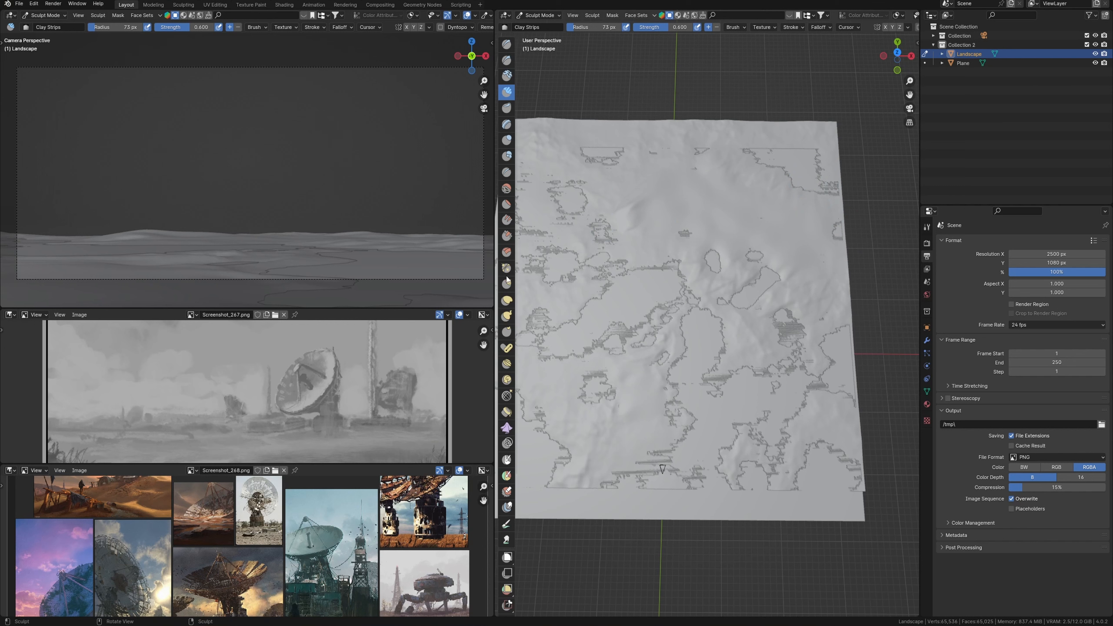
pyautogui.click(507, 204)
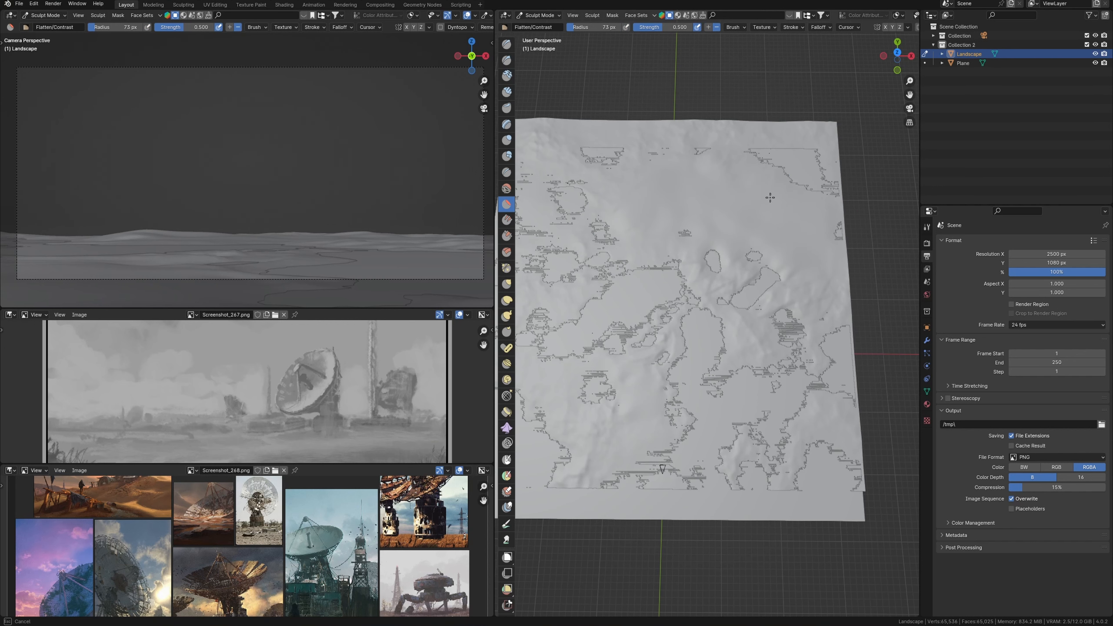
pyautogui.moveTo(770, 197); pyautogui.dragTo(734, 232)
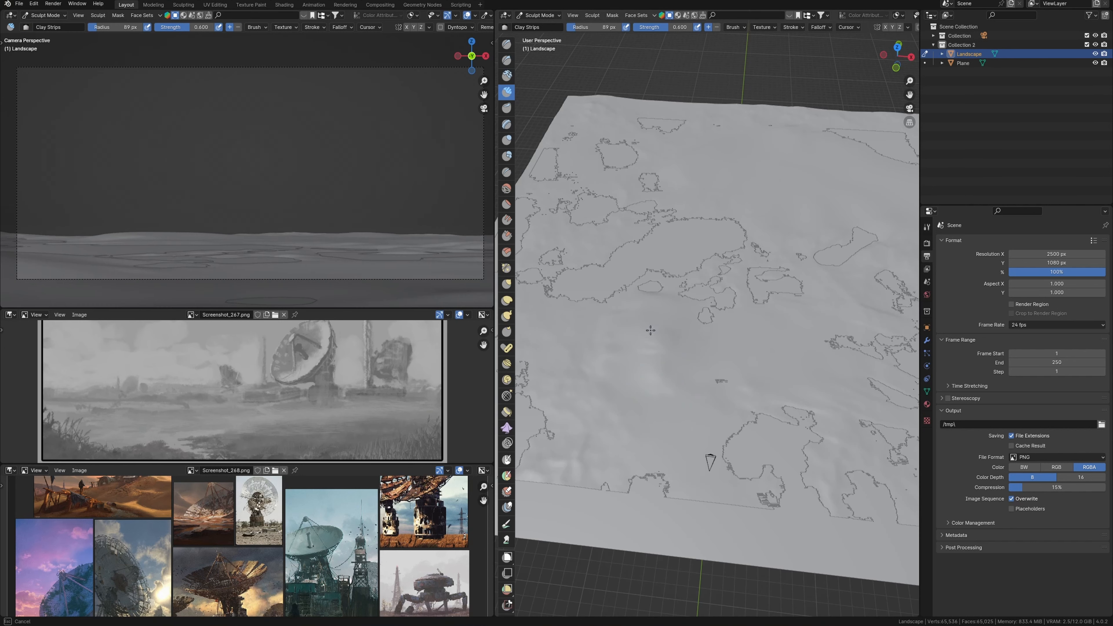
# Reshape the ground and shoreline just ahead of the camera using Clay Strips at 89 px radius, both adding and carving
pyautogui.moveTo(662, 331)
pyautogui.mouseDown()
pyautogui.moveTo(654, 345)
pyautogui.moveTo(701, 337)
pyautogui.moveTo(647, 339)
pyautogui.moveTo(692, 320)
pyautogui.mouseUp()
pyautogui.keyDown('shift'); pyautogui.moveTo(703, 341); pyautogui.dragTo(681, 344, button='middle'); pyautogui.keyUp('shift')
pyautogui.moveTo(656, 370)
pyautogui.keyDown('ctrl'); pyautogui.mouseDown()
pyautogui.moveTo(644, 344)
pyautogui.moveTo(741, 330)
pyautogui.mouseUp(); pyautogui.keyUp('ctrl')
pyautogui.keyDown('shift'); pyautogui.moveTo(745, 332); pyautogui.dragTo(696, 317, button='middle'); pyautogui.keyUp('shift')
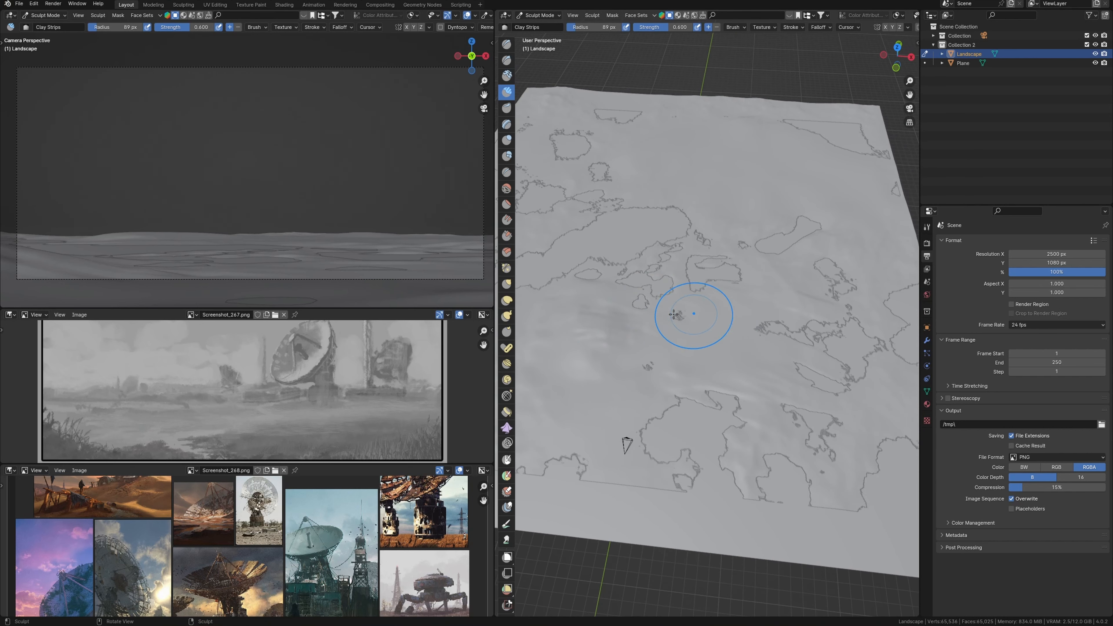
pyautogui.moveTo(721, 335)
pyautogui.mouseDown()
pyautogui.moveTo(666, 323)
pyautogui.moveTo(738, 338)
pyautogui.moveTo(720, 348)
pyautogui.mouseUp()
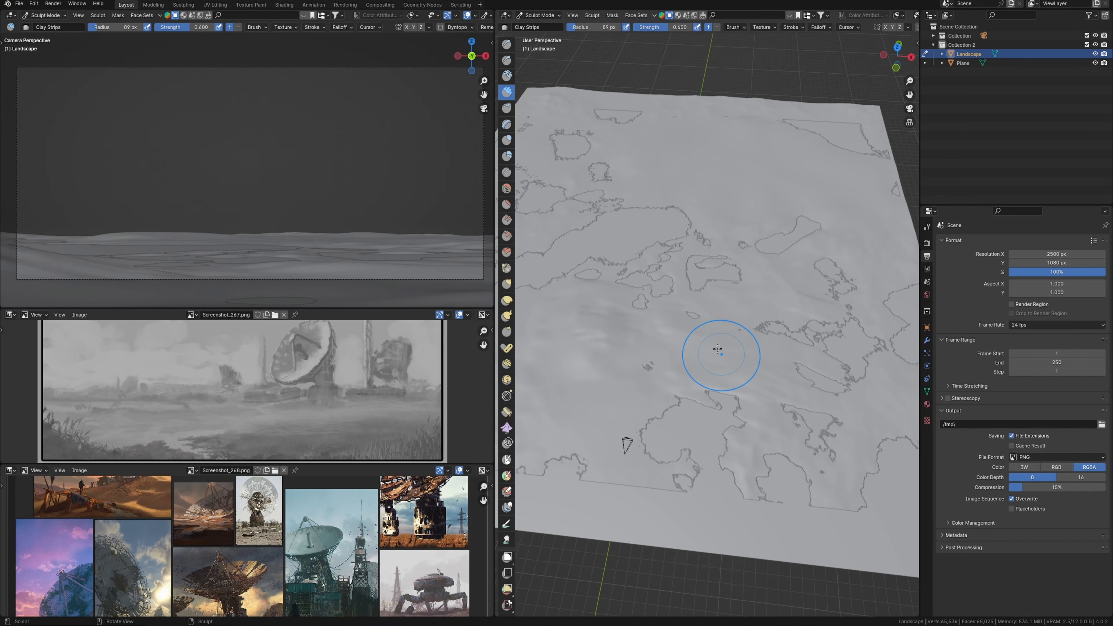
# Leave sculpting, view the landscape straight from above, and apply its scale
pyautogui.hotkey('ctrl', 'Tab')
pyautogui.moveTo(702, 287); pyautogui.dragTo(716, 369, button='middle')
pyautogui.scroll(-1, 716, 368)
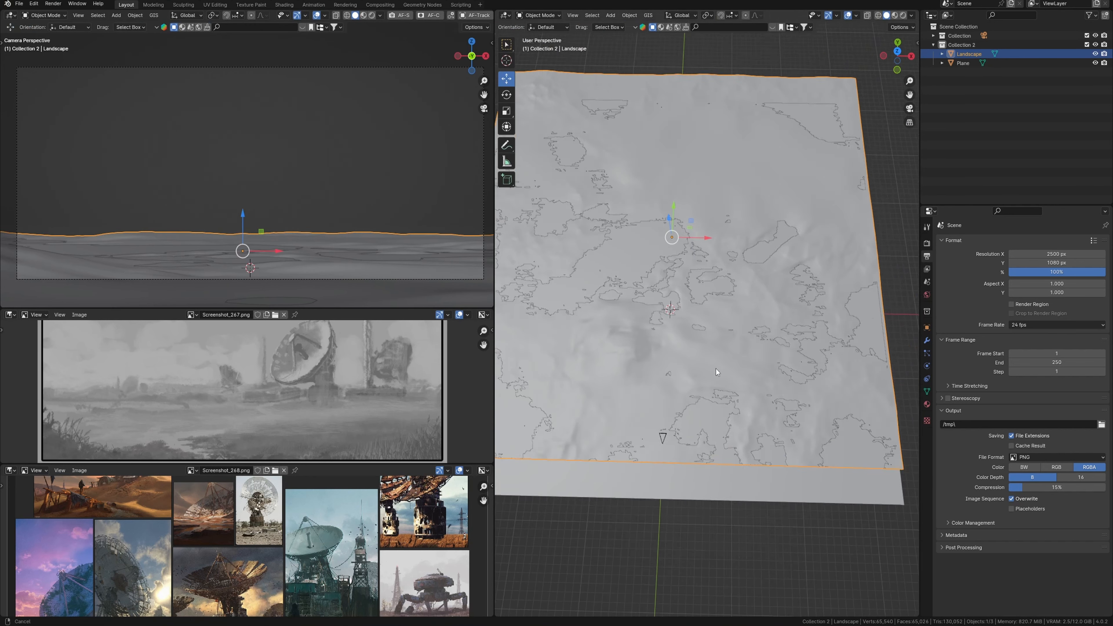
pyautogui.press('KP_7')
pyautogui.scroll(-2, 704, 255)
pyautogui.scroll(2, 725, 274)
pyautogui.hotkey('ctrl', 'a')
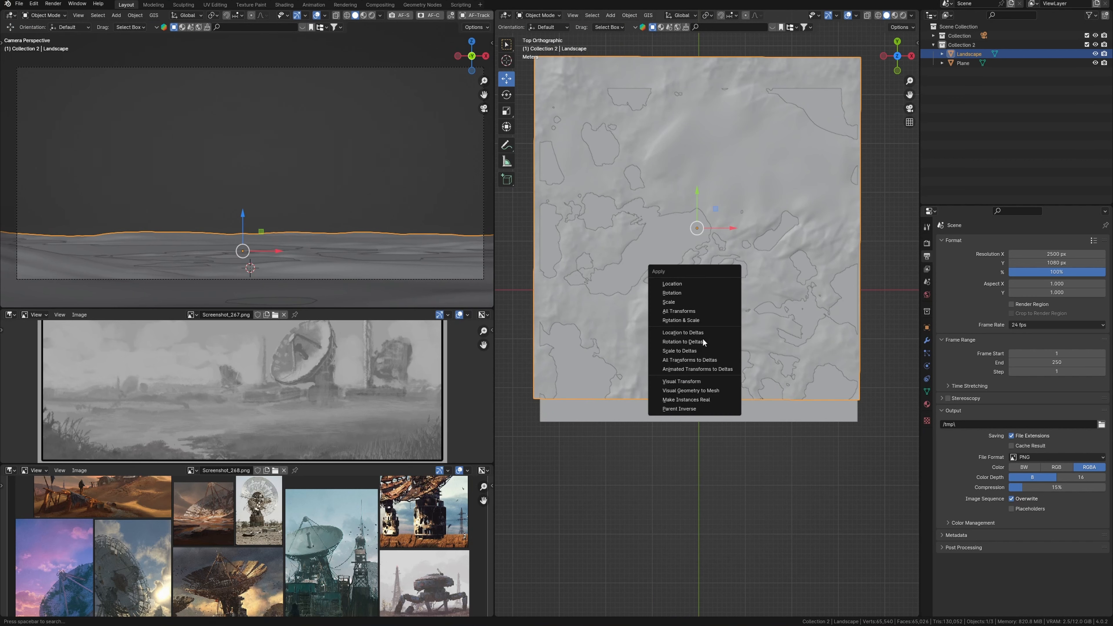
pyautogui.click(686, 301)
pyautogui.scroll(-3, 718, 339)
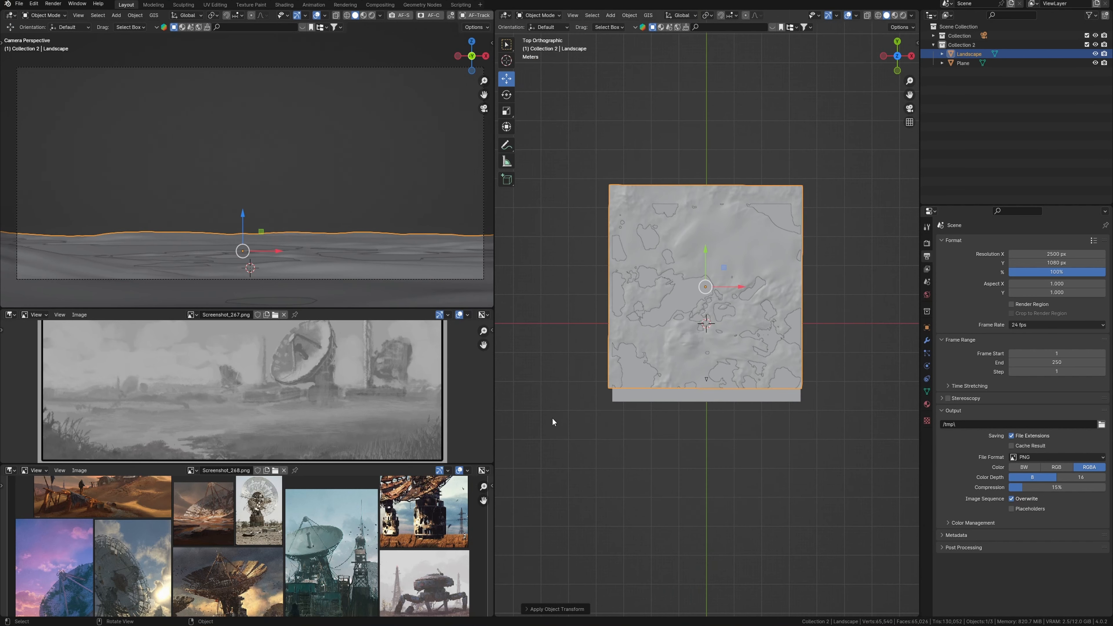
# Add a new Landscape mesh and generate it with the mountain 2 preset
pyautogui.hotkey('shift', 'a')
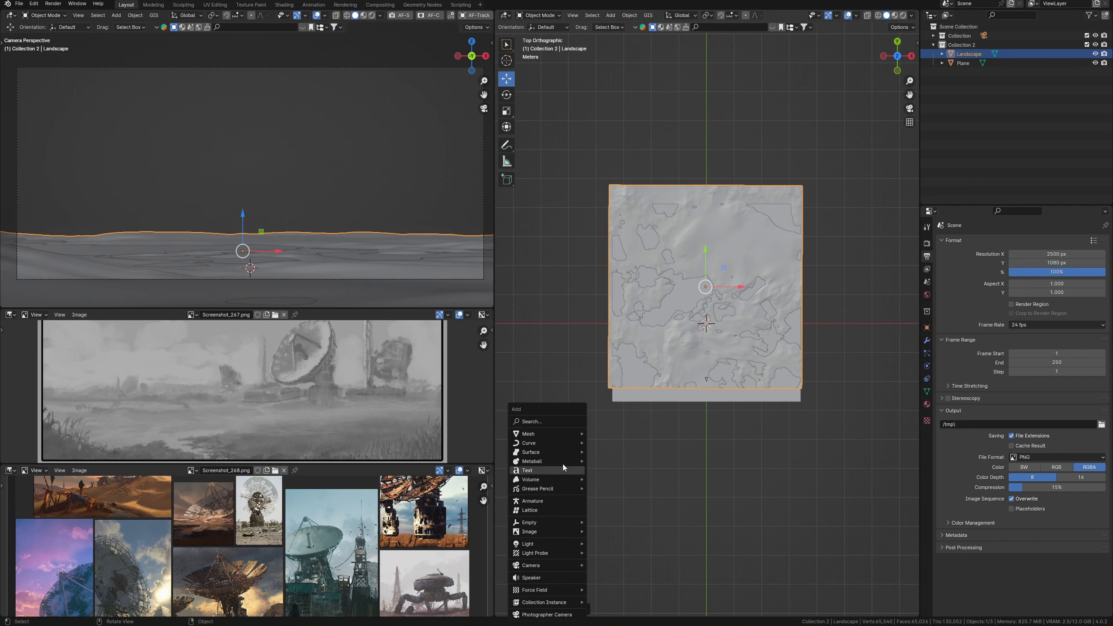
pyautogui.moveTo(564, 434)
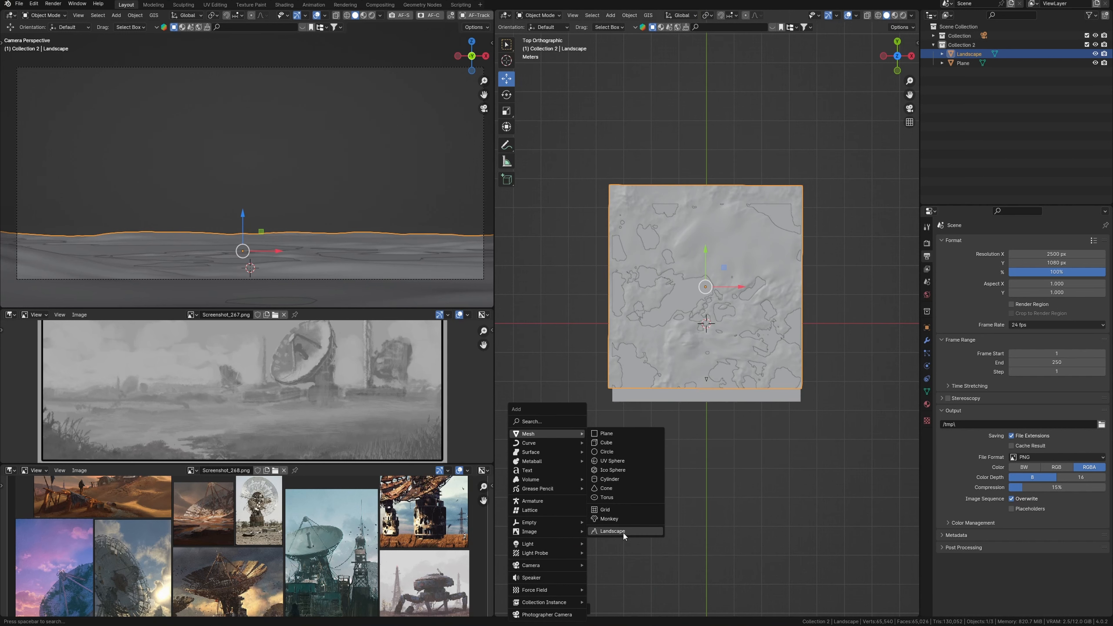
pyautogui.click(613, 531)
pyautogui.moveTo(698, 333); pyautogui.dragTo(667, 307, button='middle')
pyautogui.click(532, 609)
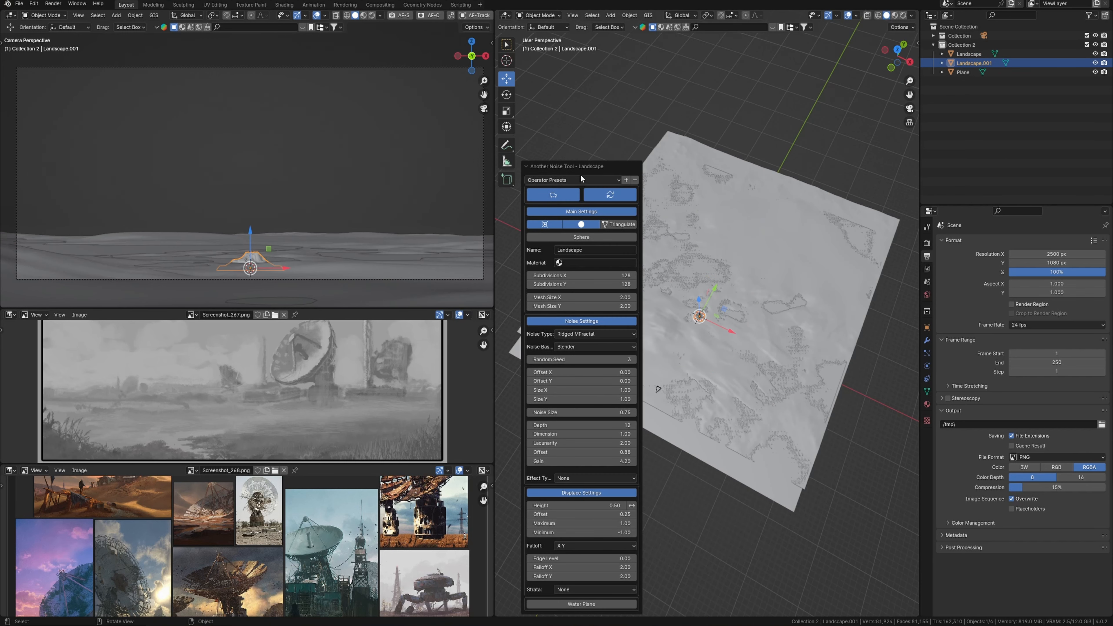
pyautogui.click(582, 180)
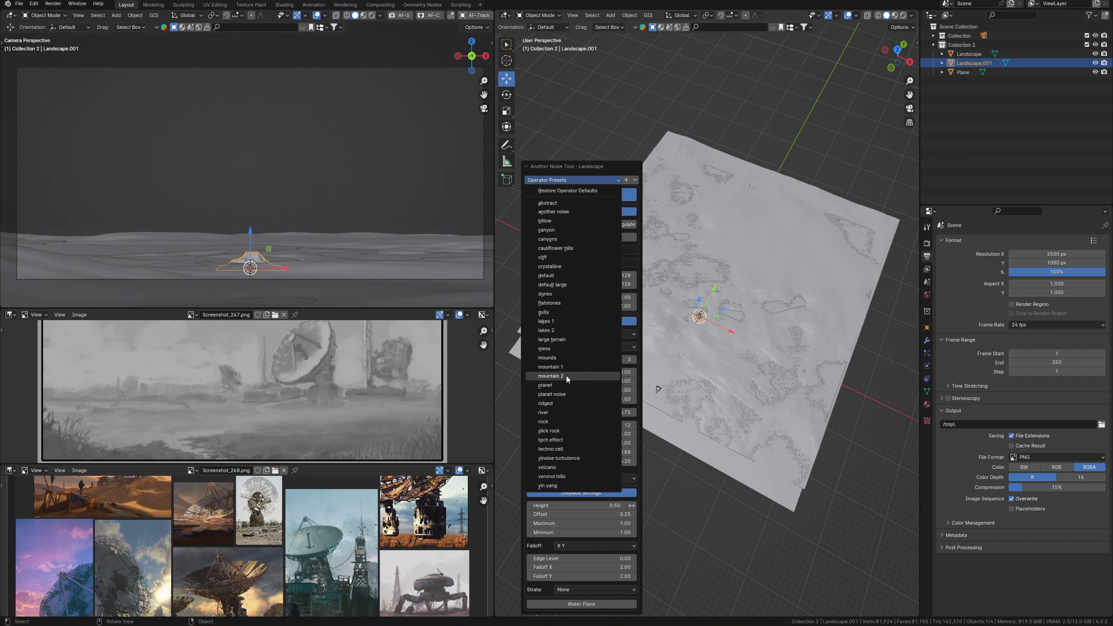
pyautogui.click(564, 383)
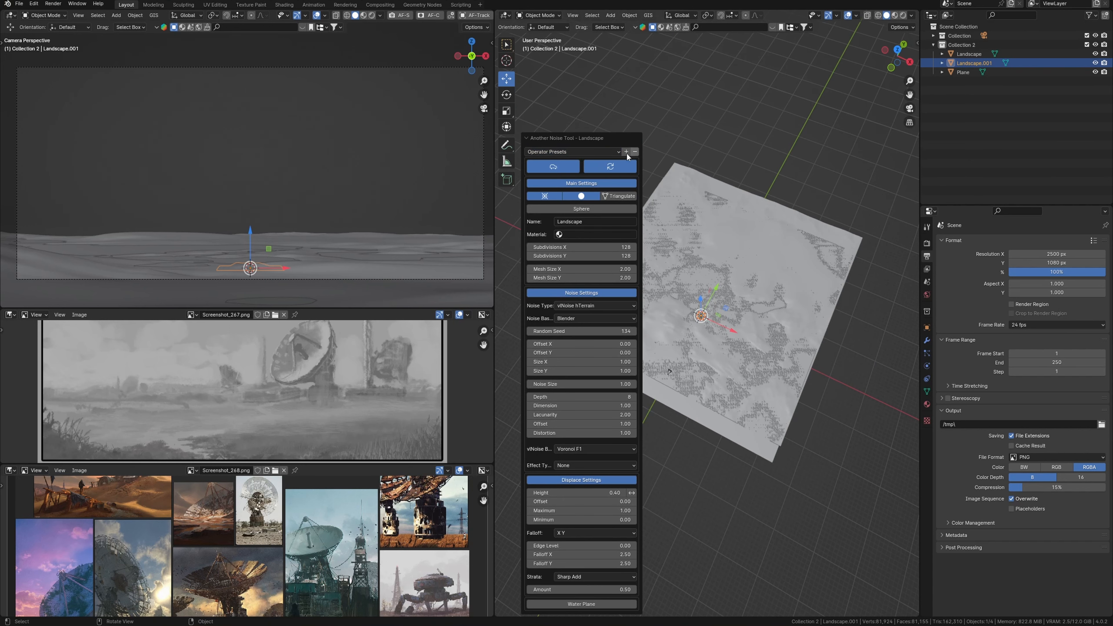
# Scale up the new mountain and place it beyond the far left corner of the sculpted terrain
pyautogui.press('KP_7')
pyautogui.press('s')
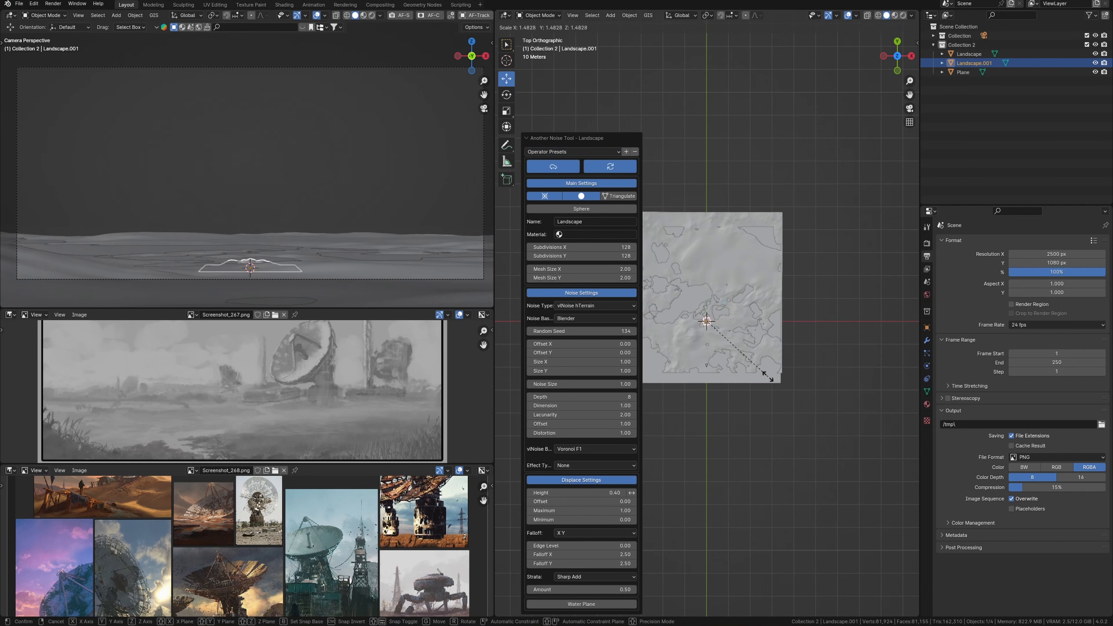
pyautogui.click(729, 370)
pyautogui.press('s')
pyautogui.click(794, 422)
pyautogui.press('g')
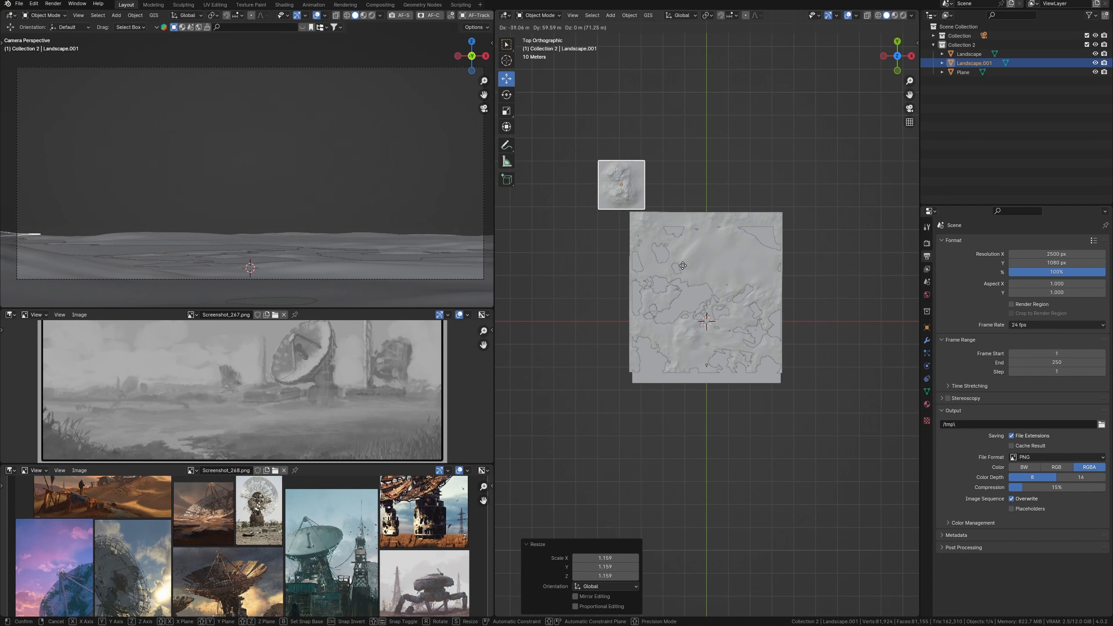
pyautogui.click(734, 284)
pyautogui.press('s')
pyautogui.click(818, 339)
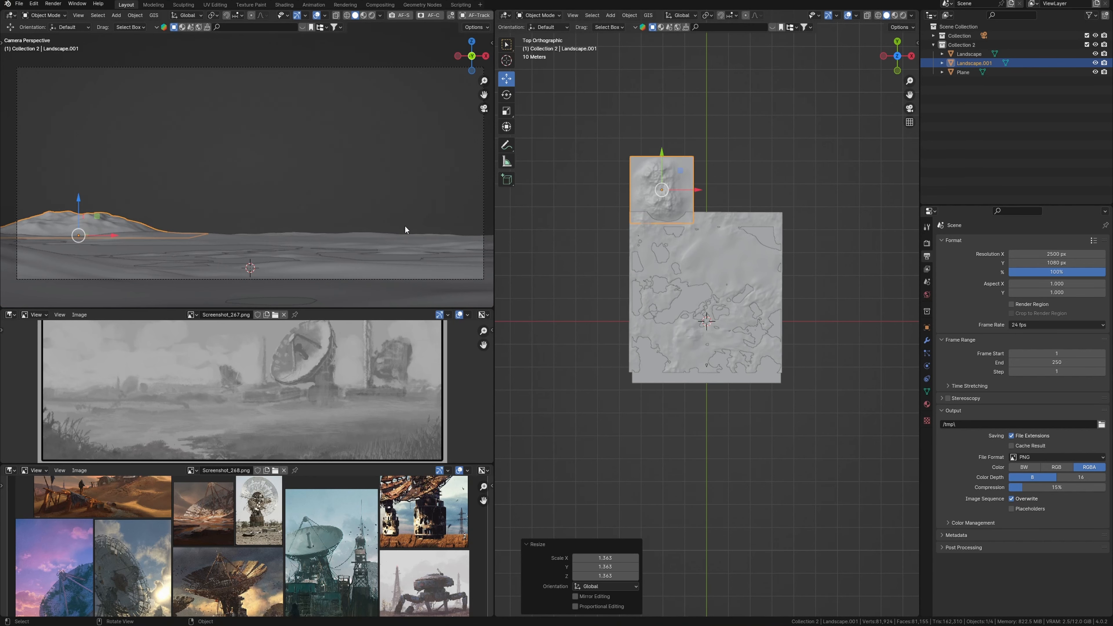
# Flatten the mountain by scaling it along Z only
pyautogui.press('s')
pyautogui.press('z')
pyautogui.click(242, 249)
# Lower the two overlapping background mountains by about 3.8 m along Z
pyautogui.scroll(2, 710, 197)
pyautogui.keyDown('shift'); pyautogui.moveTo(711, 197); pyautogui.dragTo(718, 270, button='middle'); pyautogui.keyUp('shift')
pyautogui.press('g')
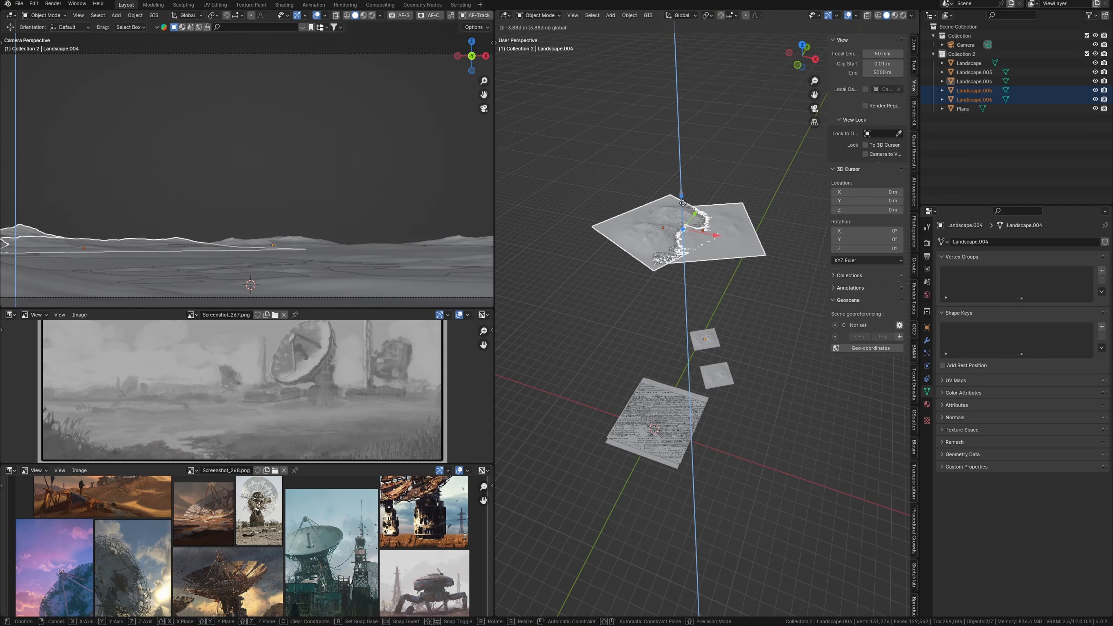
pyautogui.moveTo(683, 203); pyautogui.dragTo(682, 203)
# From the camera view, adjust the heights of the flat middle landscape tile and the separate mountain on the right
pyautogui.press('`')
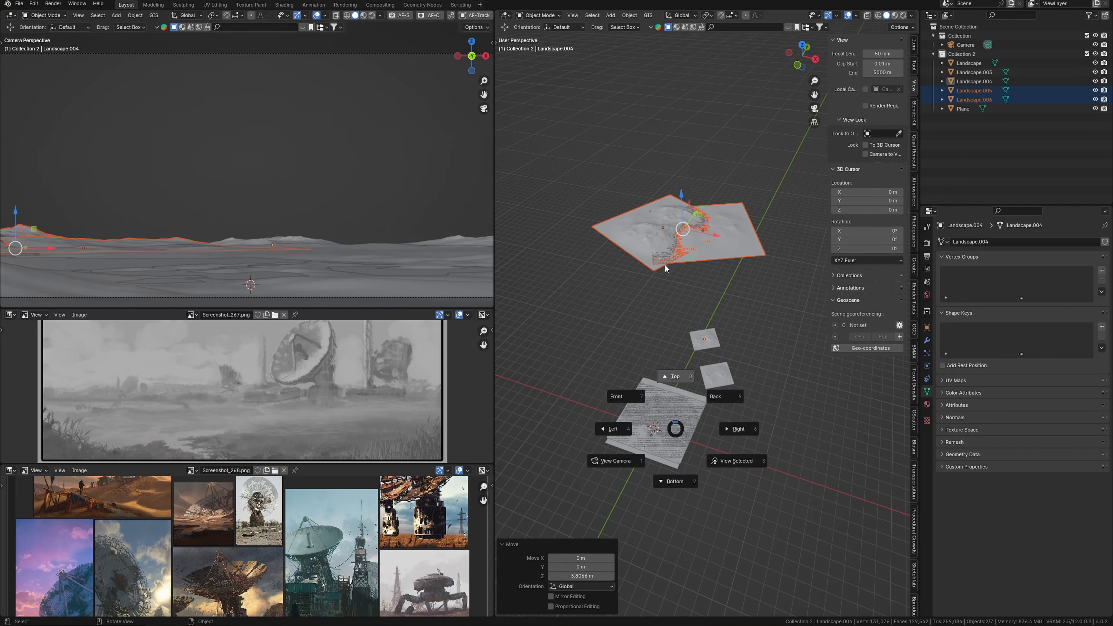
pyautogui.keyDown('ctrl'); pyautogui.moveTo(710, 395); pyautogui.dragTo(614, 269, button='middle'); pyautogui.keyUp('ctrl')
pyautogui.keyDown('ctrl'); pyautogui.moveTo(684, 356); pyautogui.dragTo(727, 485, button='middle'); pyautogui.keyUp('ctrl')
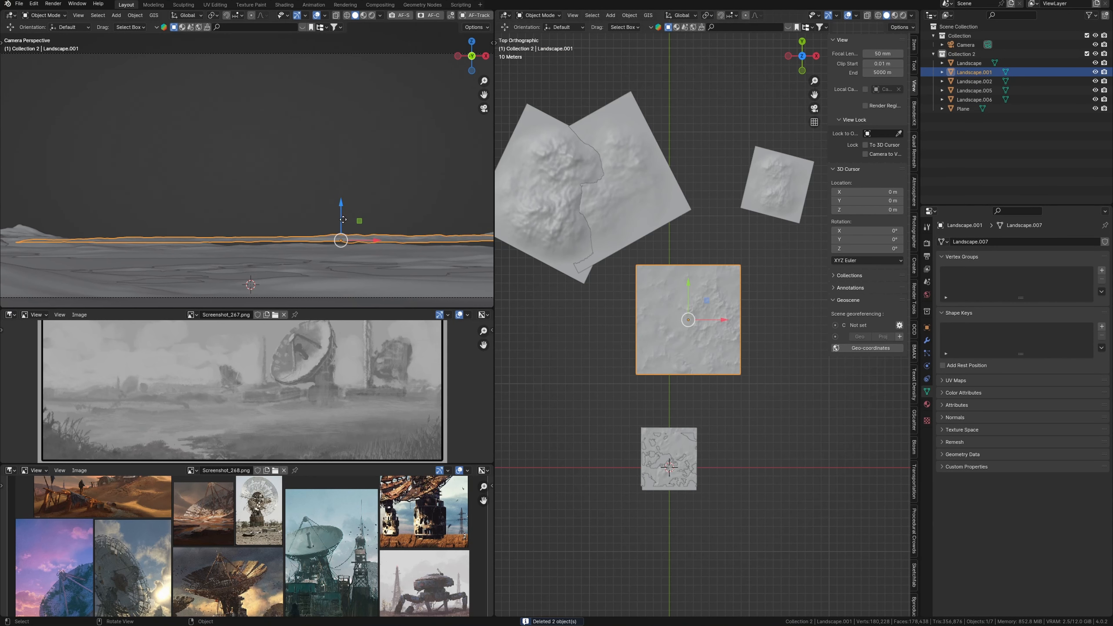
pyautogui.moveTo(344, 219); pyautogui.dragTo(342, 222)
pyautogui.click(777, 187)
pyautogui.keyDown('shift'); pyautogui.moveTo(473, 266); pyautogui.dragTo(363, 265, button='middle'); pyautogui.keyUp('shift')
pyautogui.moveTo(424, 217); pyautogui.dragTo(419, 233)
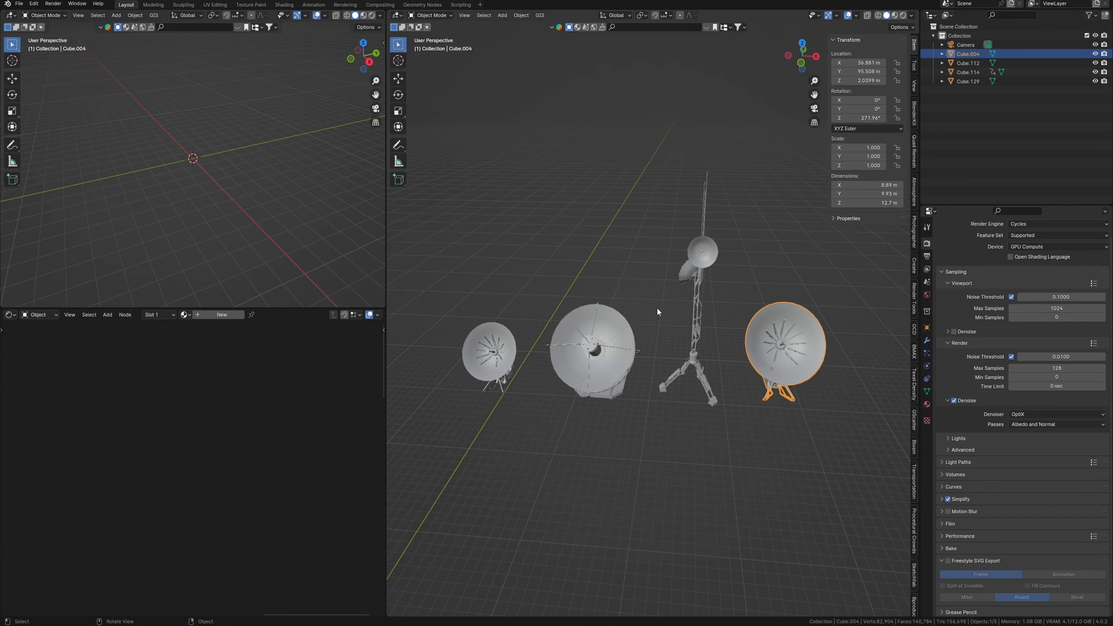
# Preview the radar models in rendered shading and select all four for copying
pyautogui.click(903, 15)
pyautogui.moveTo(700, 307)
pyautogui.mouseDown(button='middle')
pyautogui.moveTo(697, 374)
pyautogui.moveTo(703, 365)
pyautogui.moveTo(695, 344)
pyautogui.moveTo(677, 355)
pyautogui.mouseUp(button='middle')
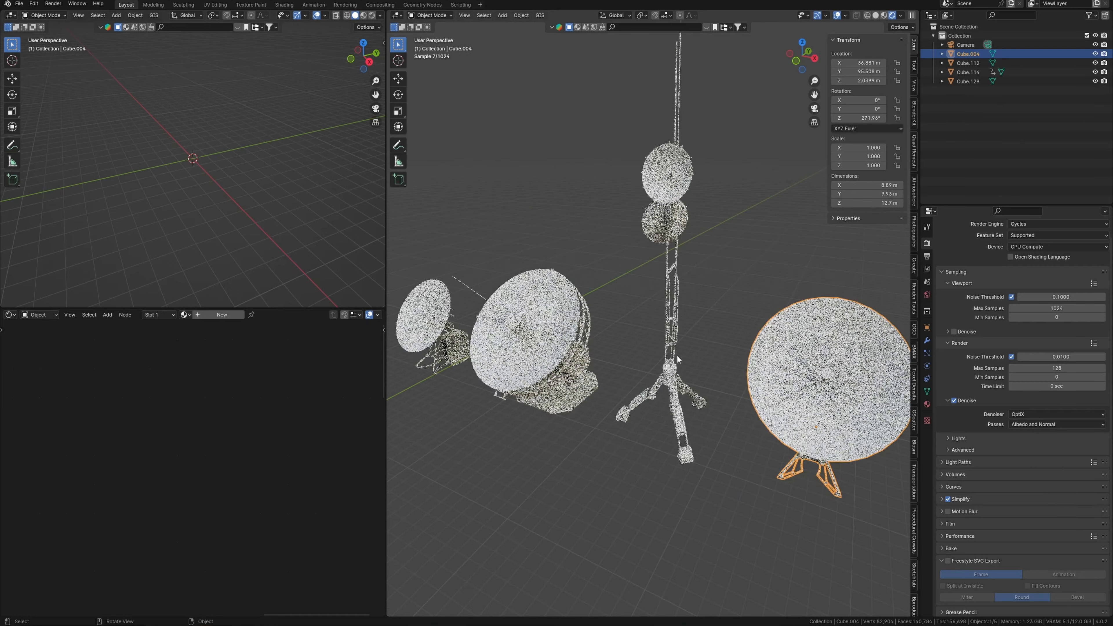
pyautogui.keyDown('shift'); pyautogui.moveTo(805, 403); pyautogui.dragTo(728, 376, button='middle'); pyautogui.keyUp('shift')
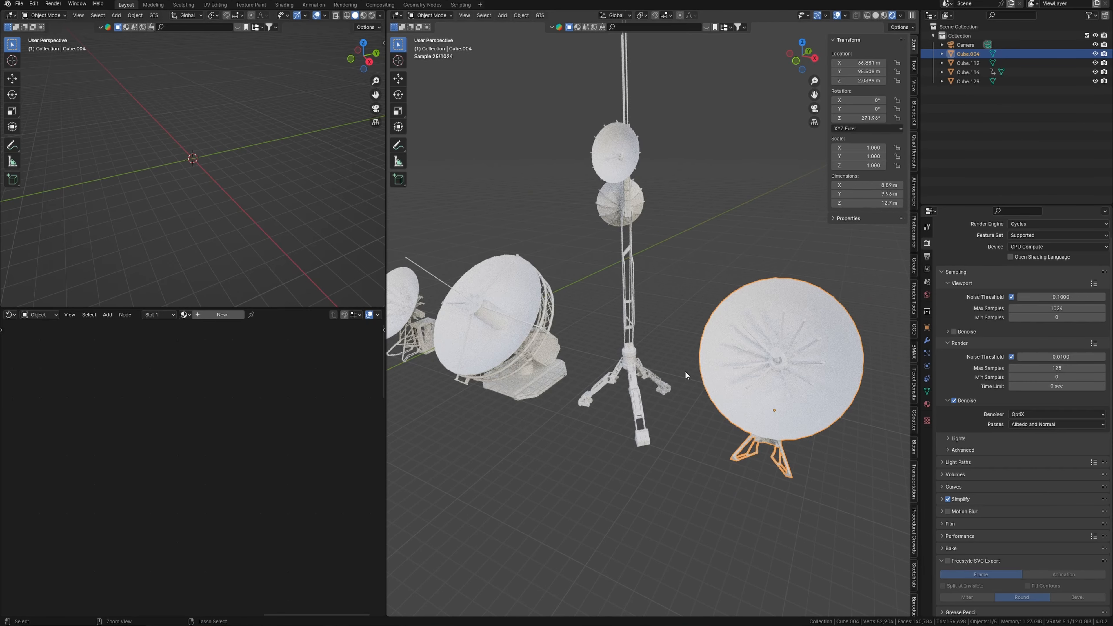
pyautogui.scroll(-4, 686, 370)
pyautogui.moveTo(429, 238); pyautogui.dragTo(731, 393)
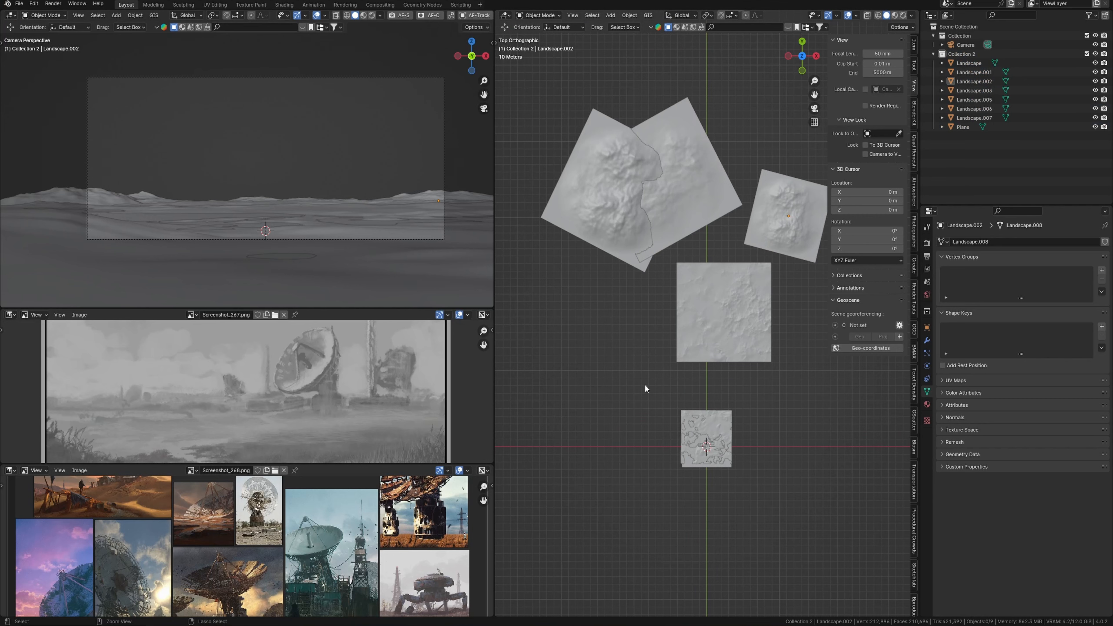
# Paste the four radar models into the landscape scene and move them together clear of the terrain
pyautogui.hotkey('ctrl', 'v')
pyautogui.scroll(4, 717, 421)
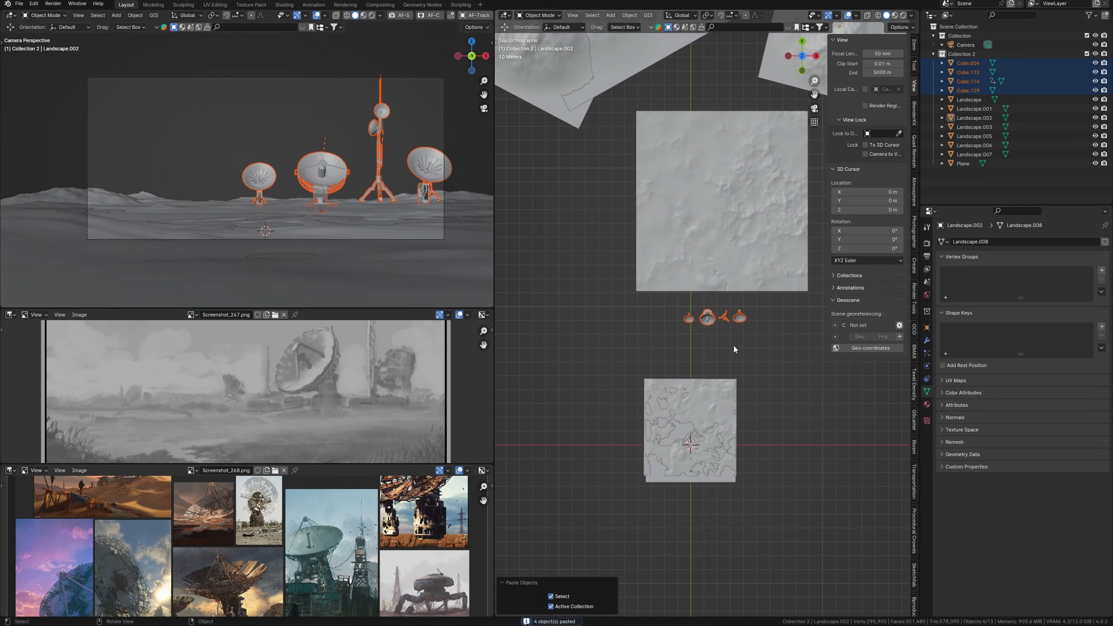
pyautogui.press('g')
pyautogui.click(615, 448)
pyautogui.keyDown('ctrl'); pyautogui.moveTo(616, 449); pyautogui.dragTo(640, 396, button='middle'); pyautogui.keyUp('ctrl')
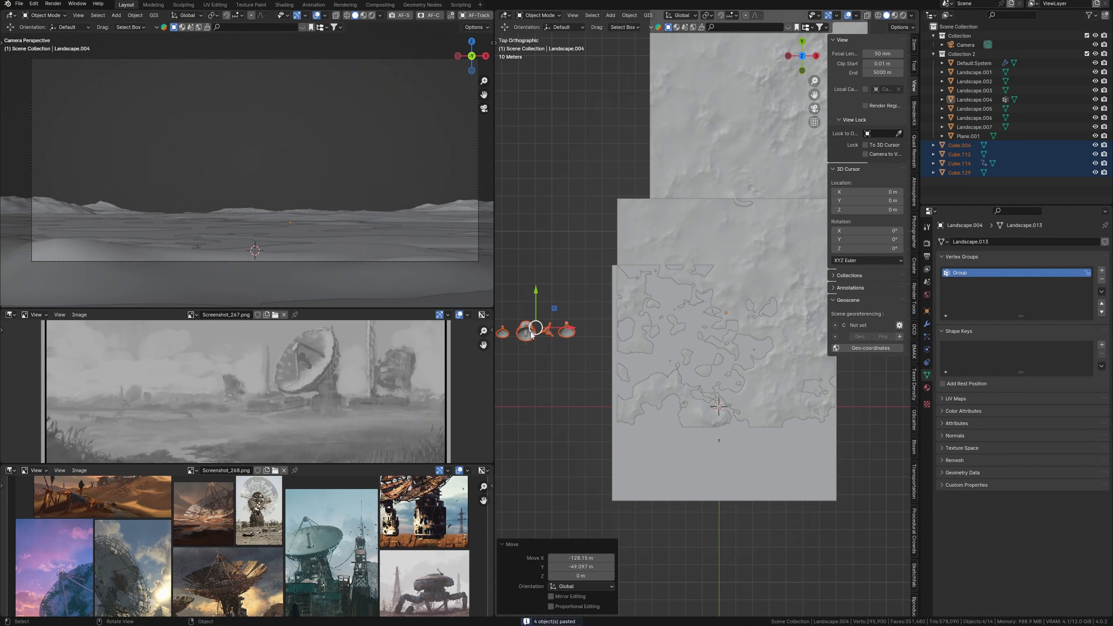
# Move the large dish onto the terrain in front of the camera, about 132.6 m in X and 17.9 m in Y
pyautogui.click(546, 364)
pyautogui.press('g')
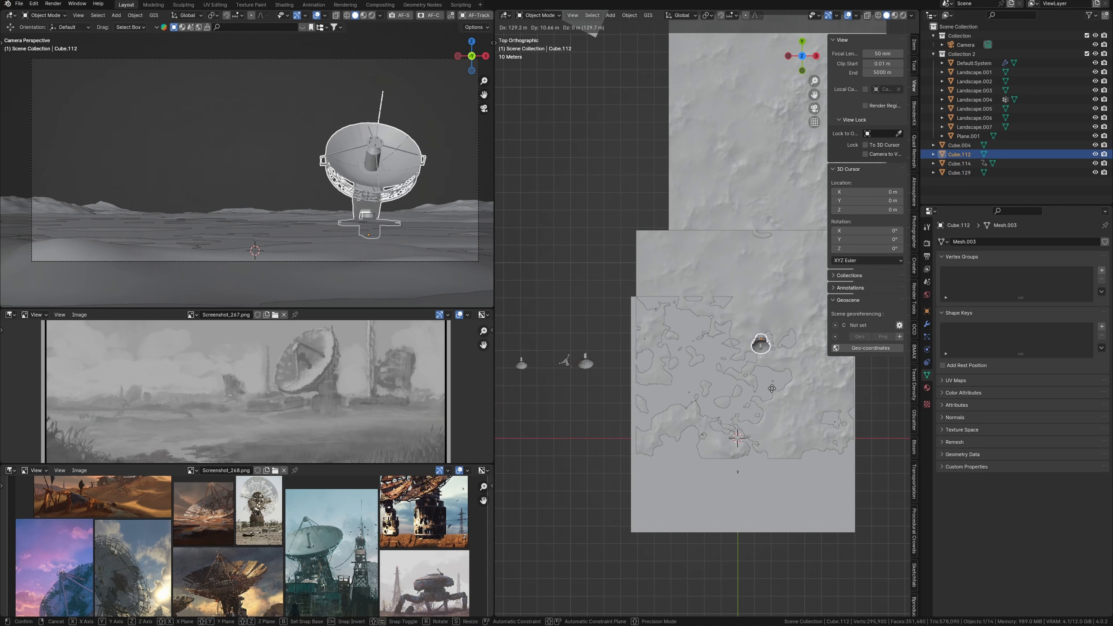
pyautogui.click(778, 375)
pyautogui.keyDown('shift'); pyautogui.moveTo(777, 375); pyautogui.dragTo(735, 367, button='middle'); pyautogui.keyUp('shift')
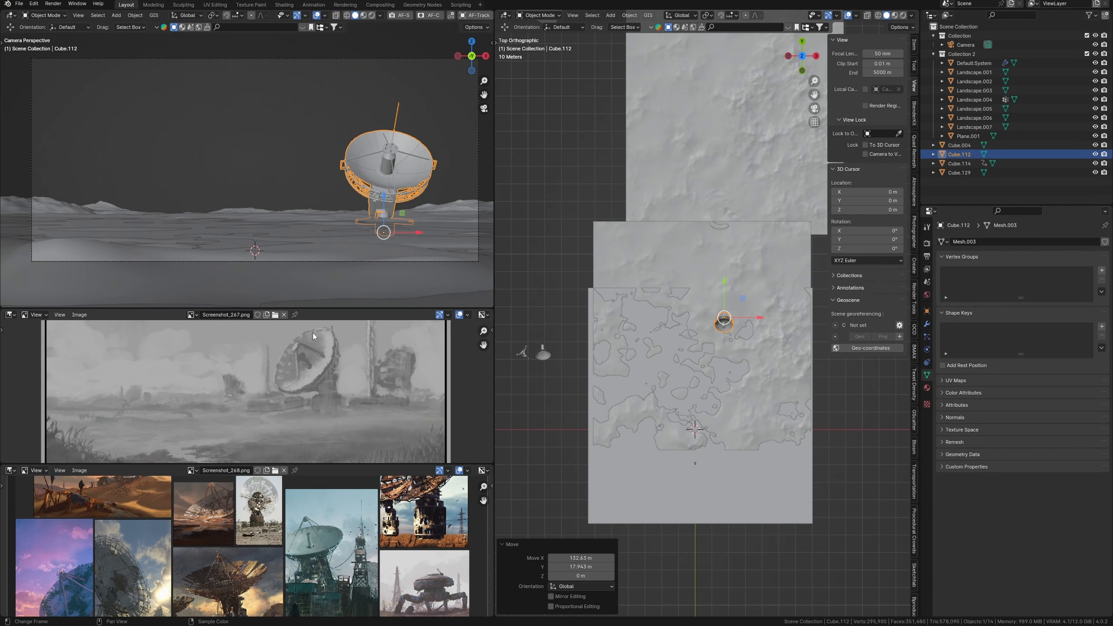
# Rotate the large dish about 62.5° to match the reference sketch, then fine-tune its angle and position
pyautogui.keyDown('shift'); pyautogui.moveTo(366, 306); pyautogui.dragTo(347, 325, button='middle'); pyautogui.keyUp('shift')
pyautogui.scroll(-2, 323, 386)
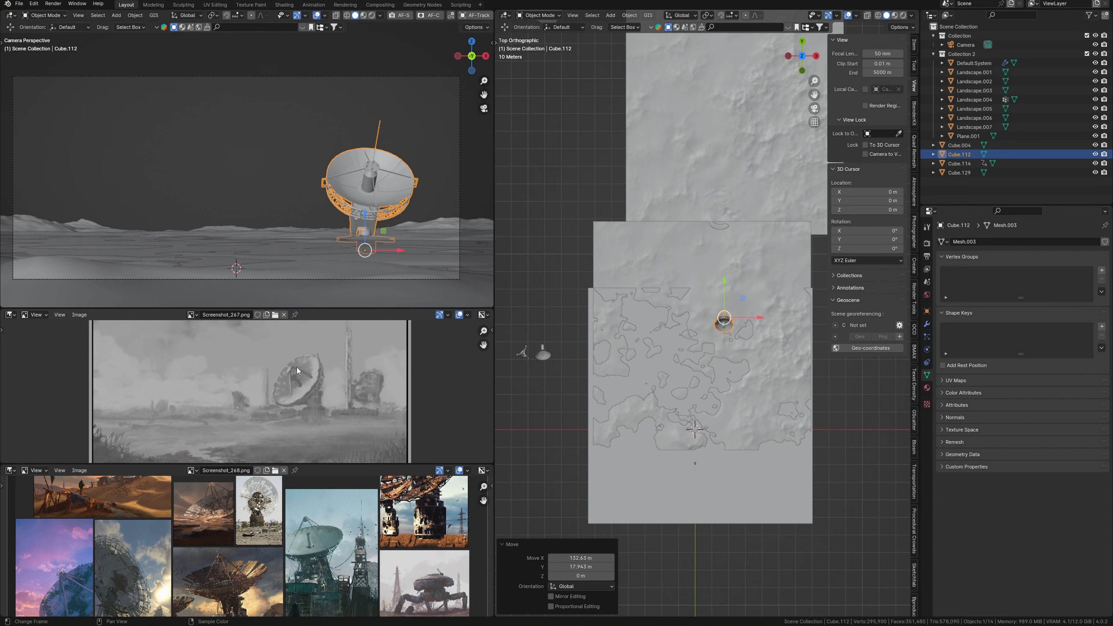
pyautogui.press('r')
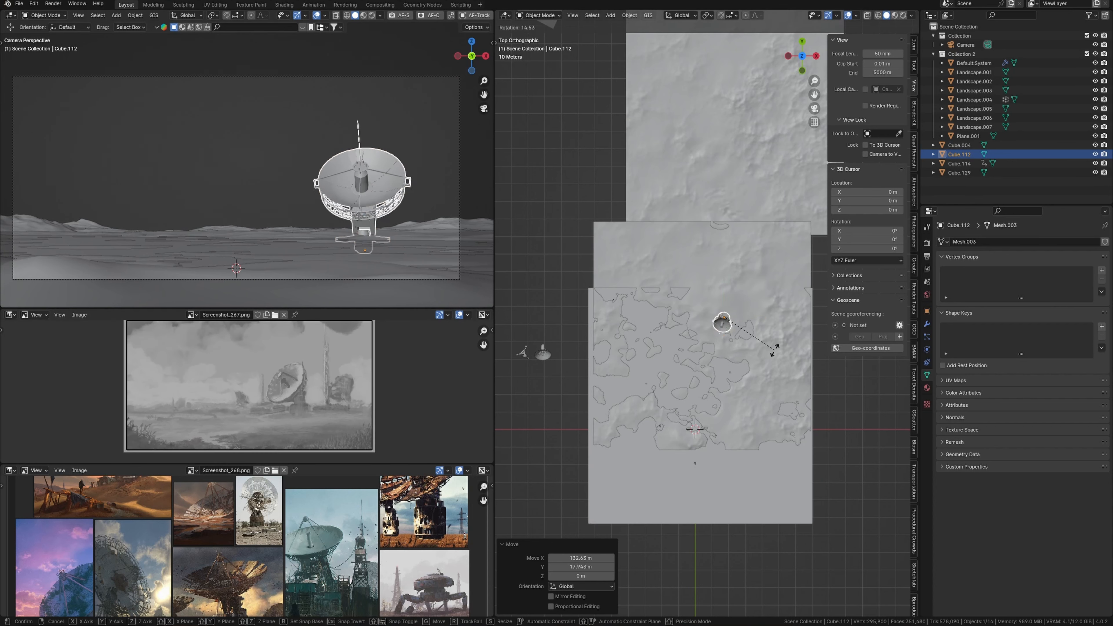
pyautogui.click(737, 397)
pyautogui.press('g')
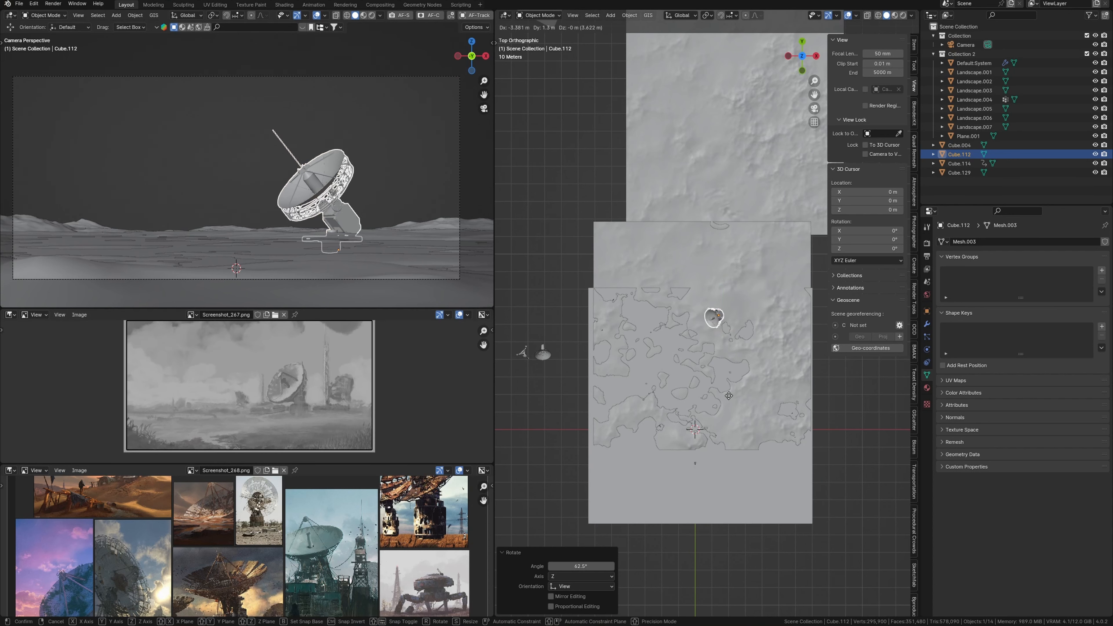
pyautogui.click(727, 396)
pyautogui.press('r')
pyautogui.click(740, 383)
pyautogui.press('g')
pyautogui.click(736, 385)
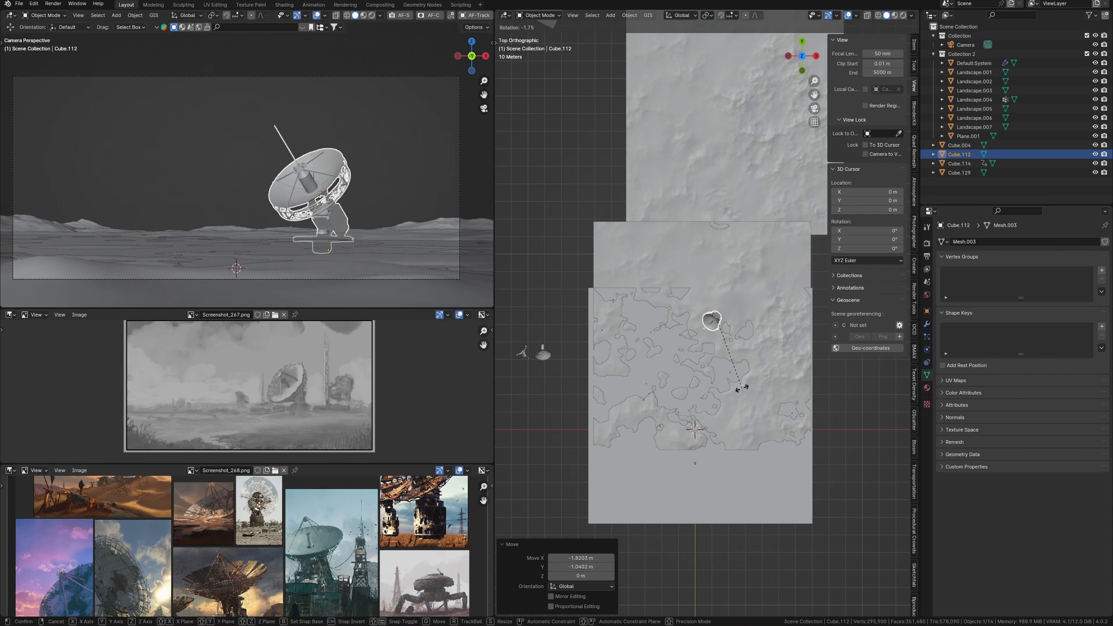
# Place the Cube.004 dish behind and left of the large dish, turn it sideways, and adjust its height along Z
pyautogui.click(542, 352)
pyautogui.press('g')
pyautogui.click(755, 331)
pyautogui.press('r')
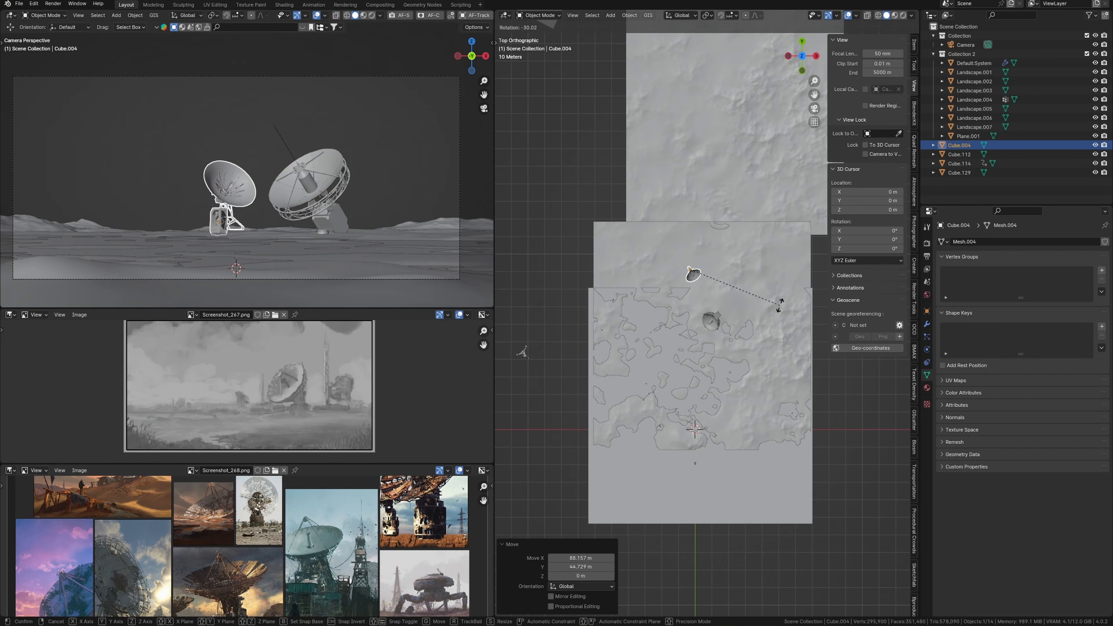
pyautogui.click(783, 277)
pyautogui.press('g')
pyautogui.press('z')
pyautogui.click(251, 217)
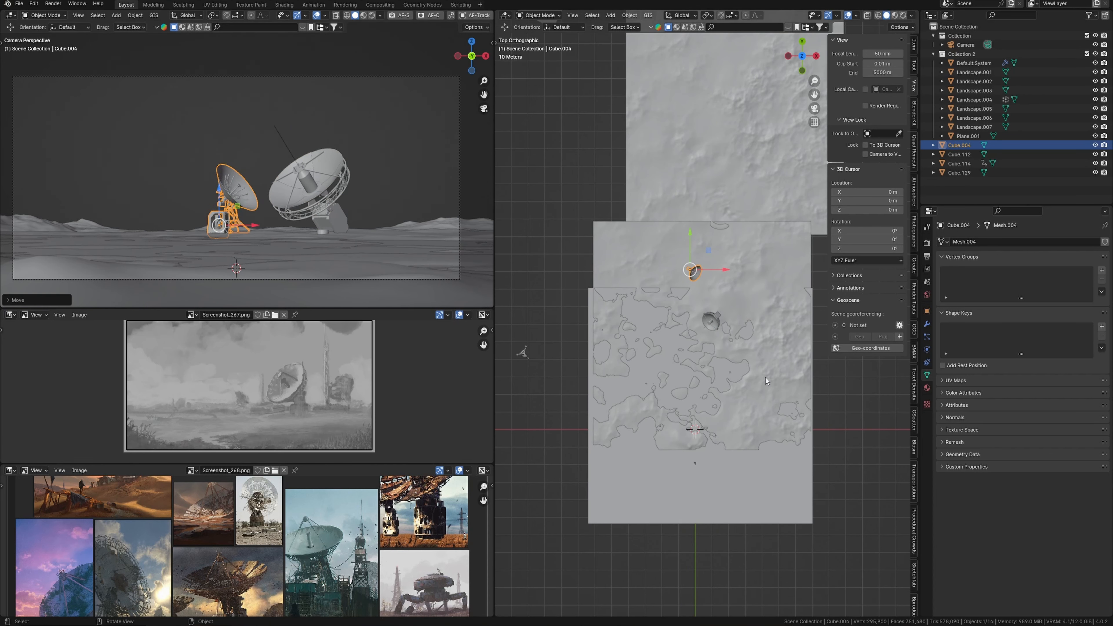
# Place the antenna mast behind and right of the large dish and scale it down
pyautogui.click(741, 287)
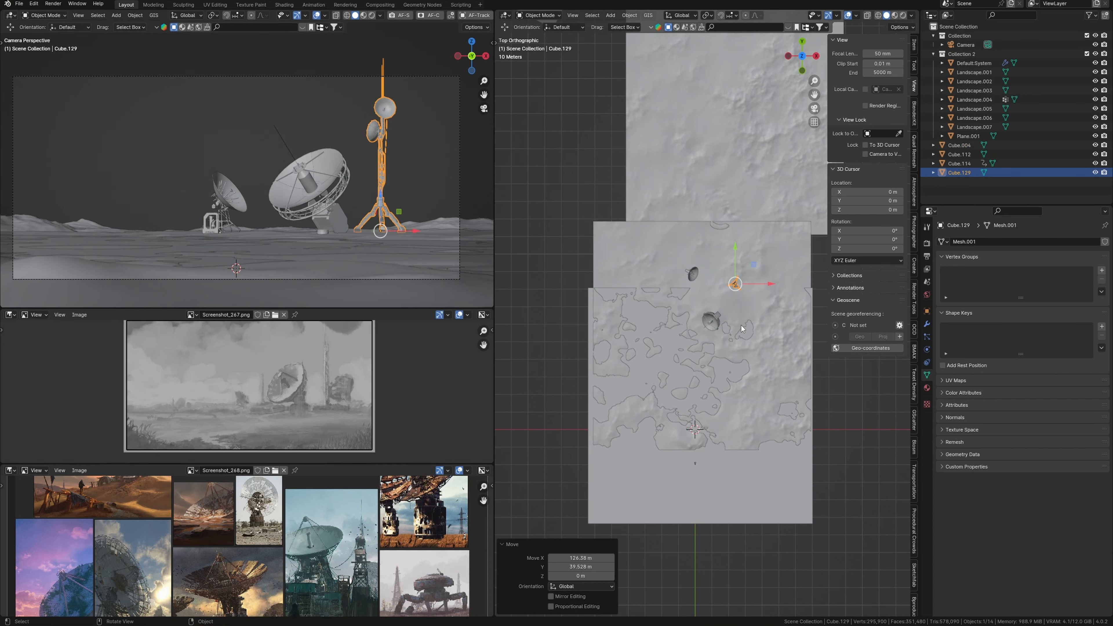
pyautogui.press('s')
pyautogui.click(760, 330)
# Move the remaining small dish far behind the mast, rotate it about 137°, and shift it slightly to the right
pyautogui.keyDown('shift'); pyautogui.moveTo(583, 355); pyautogui.dragTo(552, 455, button='middle'); pyautogui.keyUp('shift')
pyautogui.click(580, 333)
pyautogui.press('g')
pyautogui.click(812, 333)
pyautogui.keyDown('shift'); pyautogui.moveTo(804, 366); pyautogui.dragTo(782, 417, button='middle'); pyautogui.keyUp('shift')
pyautogui.press('t')
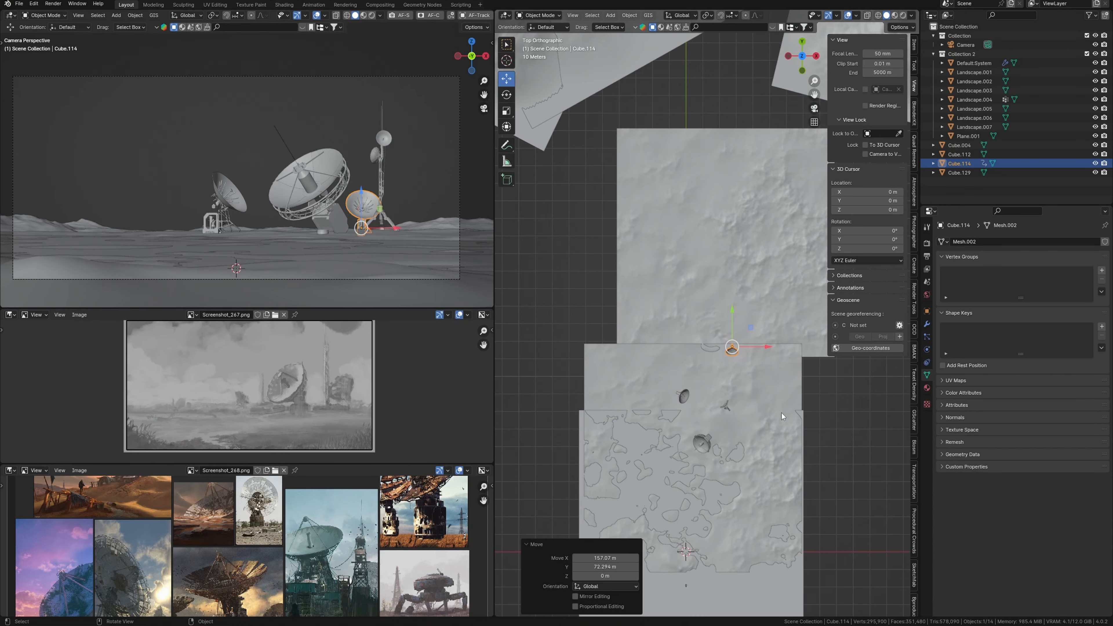
pyautogui.press('r')
pyautogui.click(713, 392)
pyautogui.press('g')
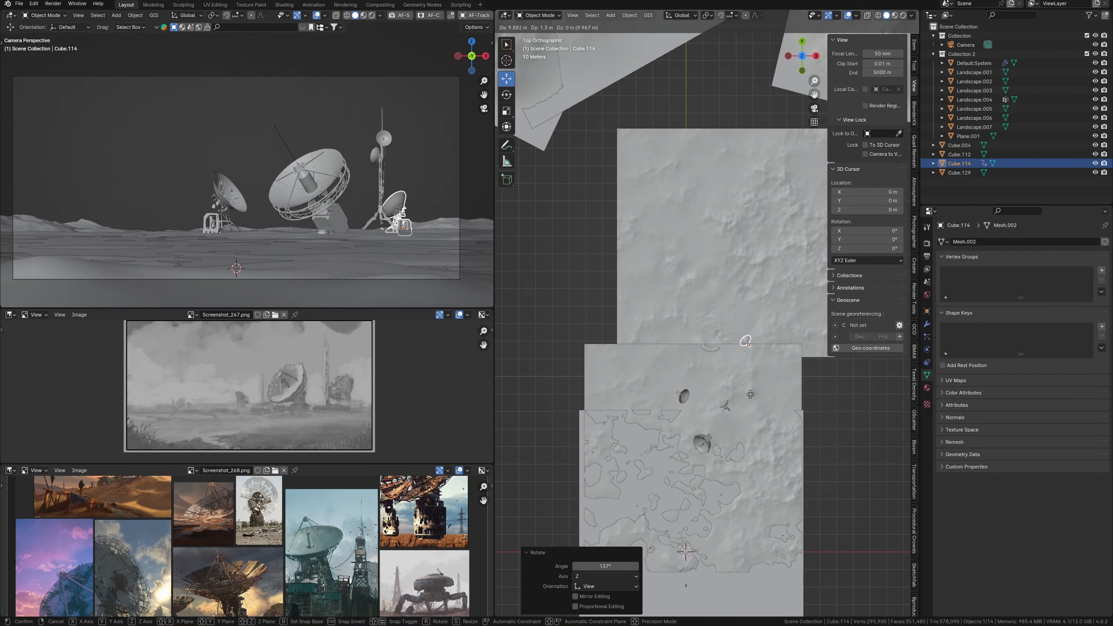
pyautogui.click(751, 394)
pyautogui.click(724, 407)
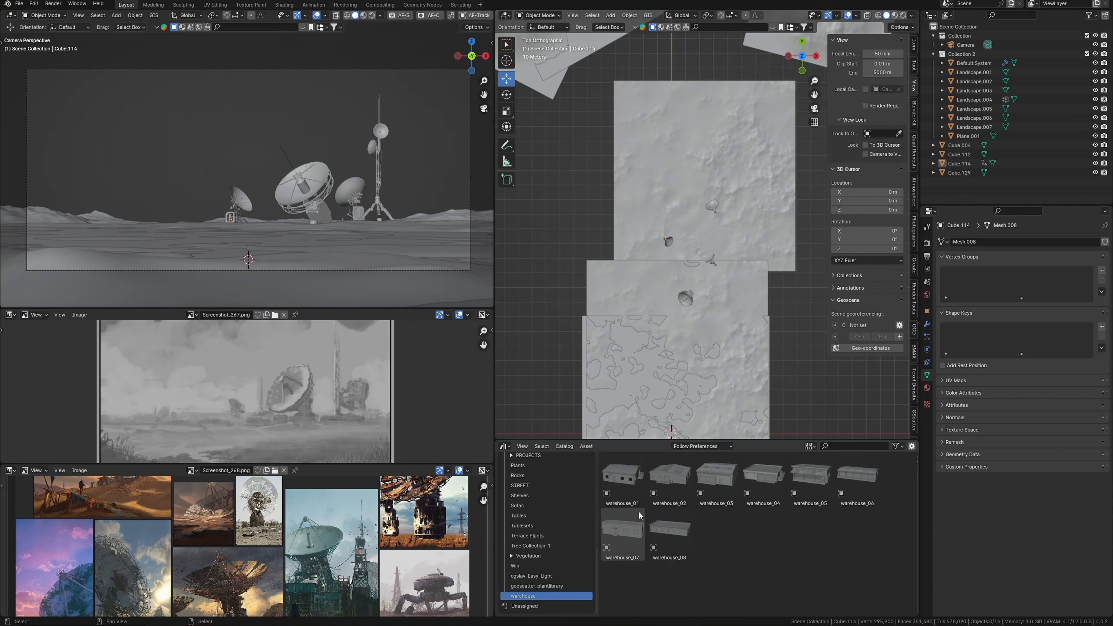
# Enlarge the warehouse asset previews and place warehouse_02 beside the right edge of the terrain
pyautogui.click(811, 446)
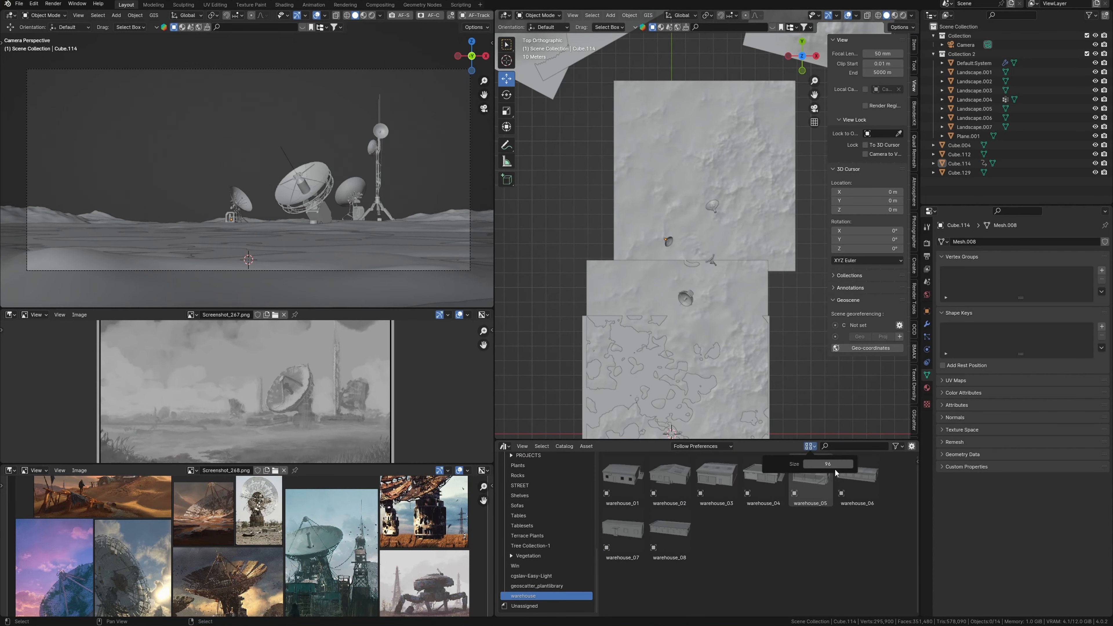
pyautogui.moveTo(834, 464); pyautogui.dragTo(868, 464)
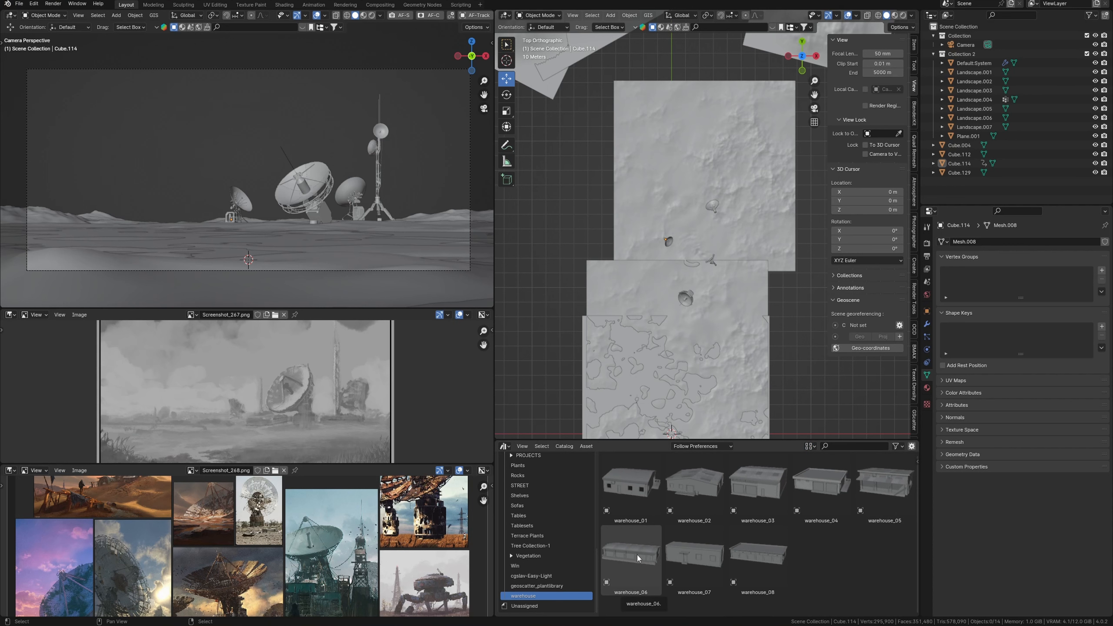
pyautogui.moveTo(695, 483); pyautogui.dragTo(803, 345)
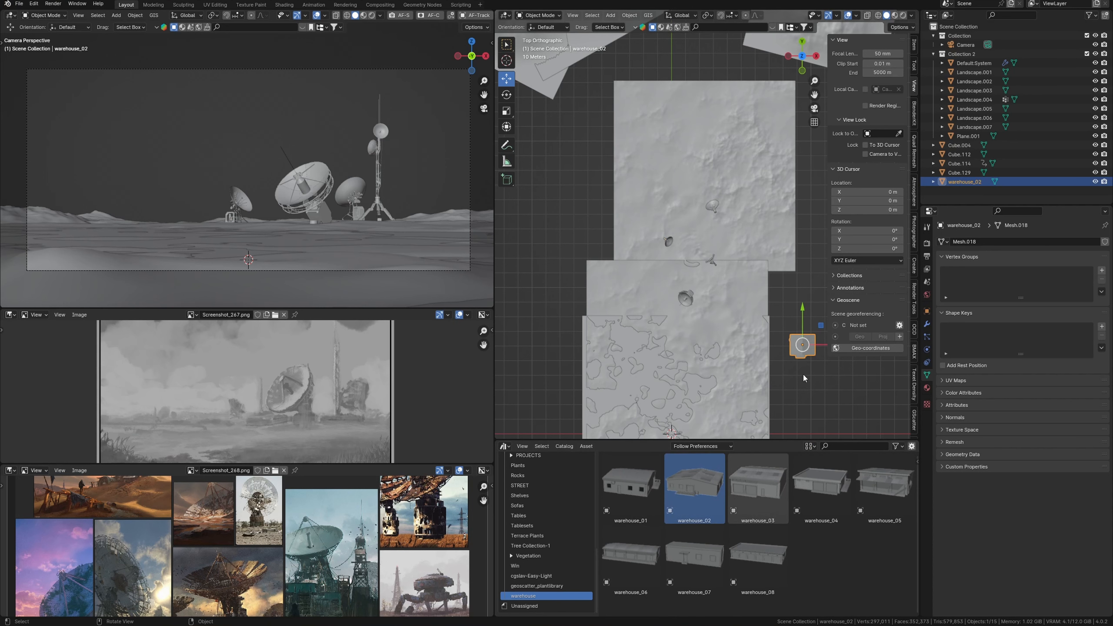
# Place warehouse_02 just behind and left of the large dish, scale it to about 0.51, and rotate it about 52°
pyautogui.press('g')
pyautogui.click(677, 285)
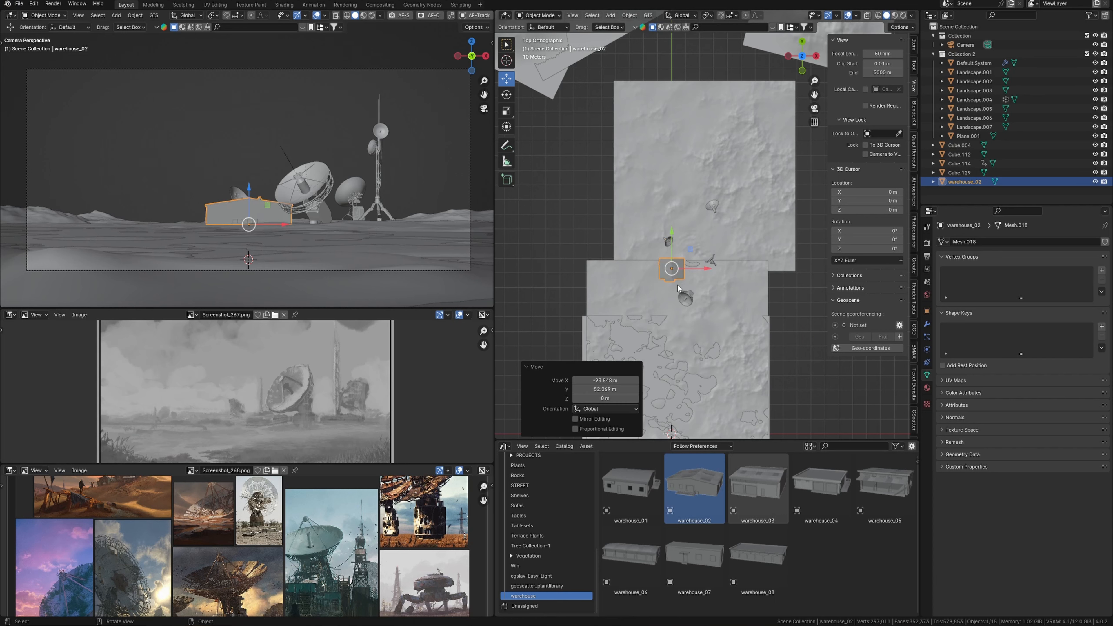
pyautogui.press('s')
pyautogui.click(696, 307)
pyautogui.press('r')
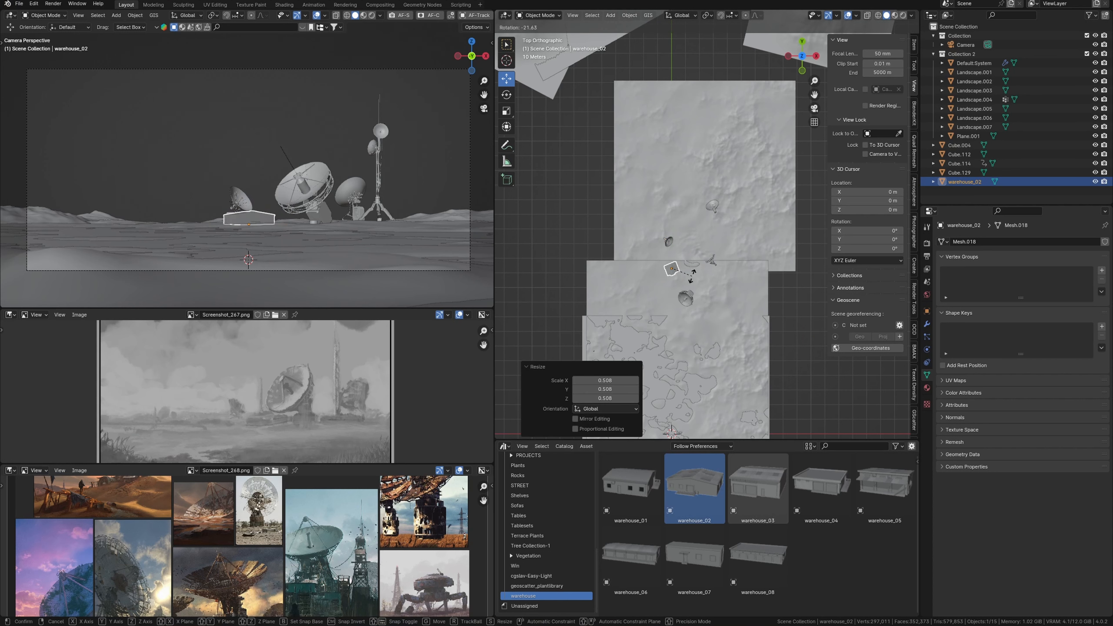
pyautogui.click(795, 253)
pyautogui.press('g')
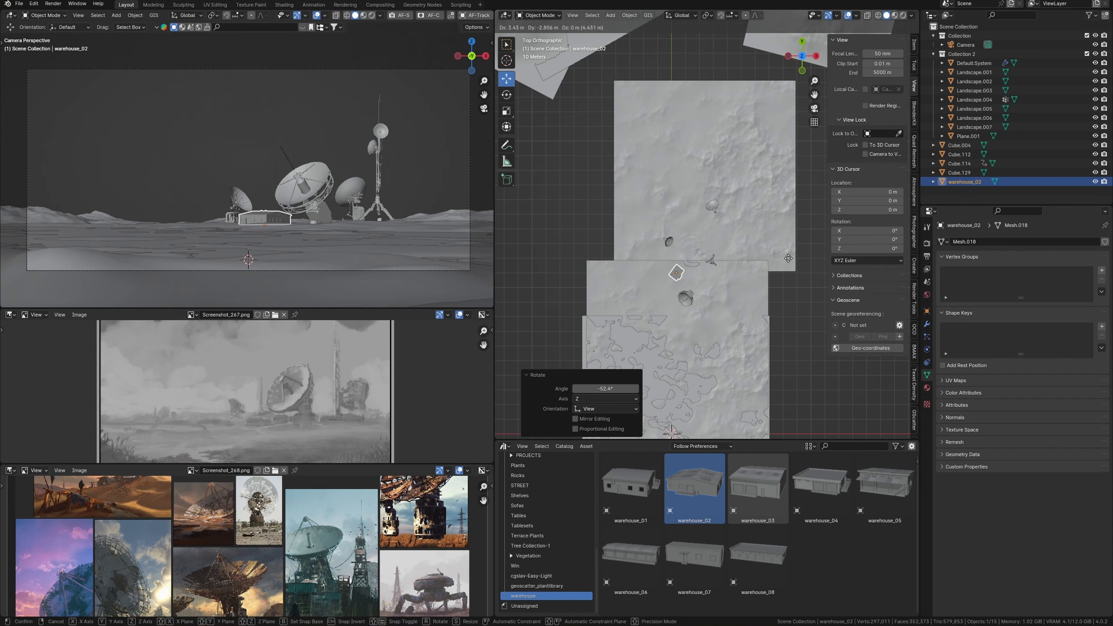
pyautogui.click(788, 269)
pyautogui.press('r')
pyautogui.click(788, 270)
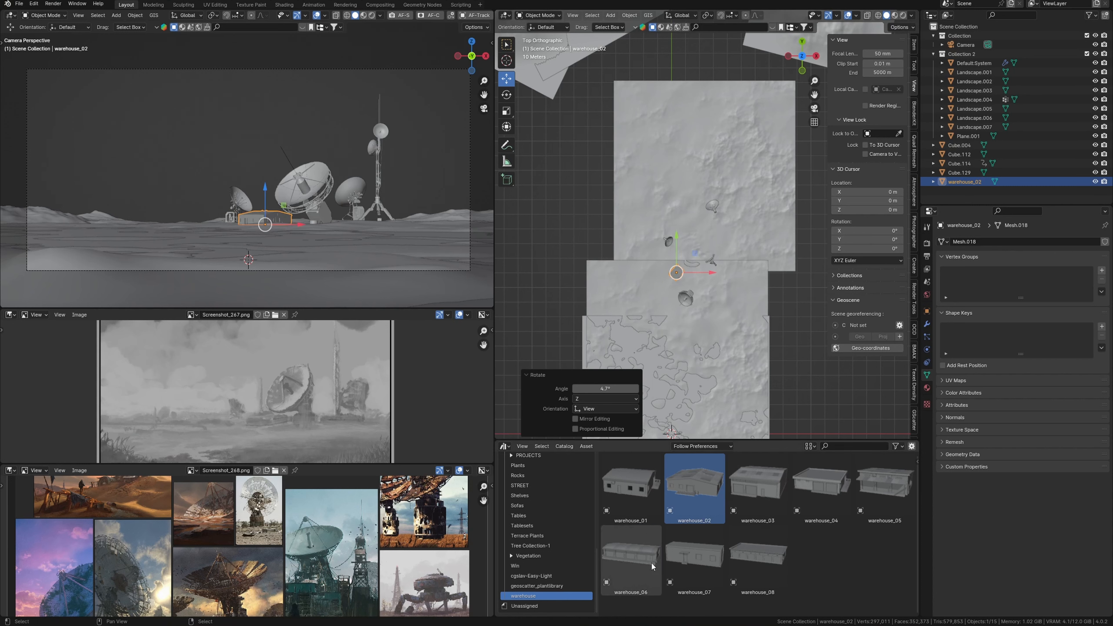
# Add warehouse_06 beside the right side of the large dish, scale it down, and adjust its height
pyautogui.moveTo(631, 557); pyautogui.dragTo(811, 394)
pyautogui.press('g')
pyautogui.click(777, 380)
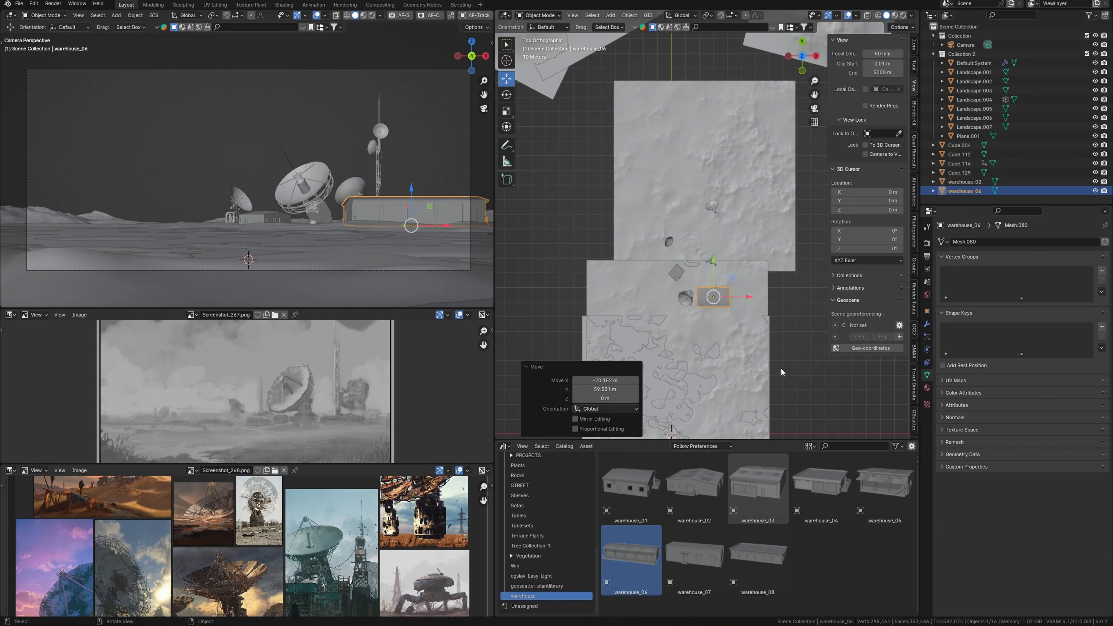
pyautogui.press('s')
pyautogui.click(745, 338)
pyautogui.press('g')
pyautogui.click(737, 347)
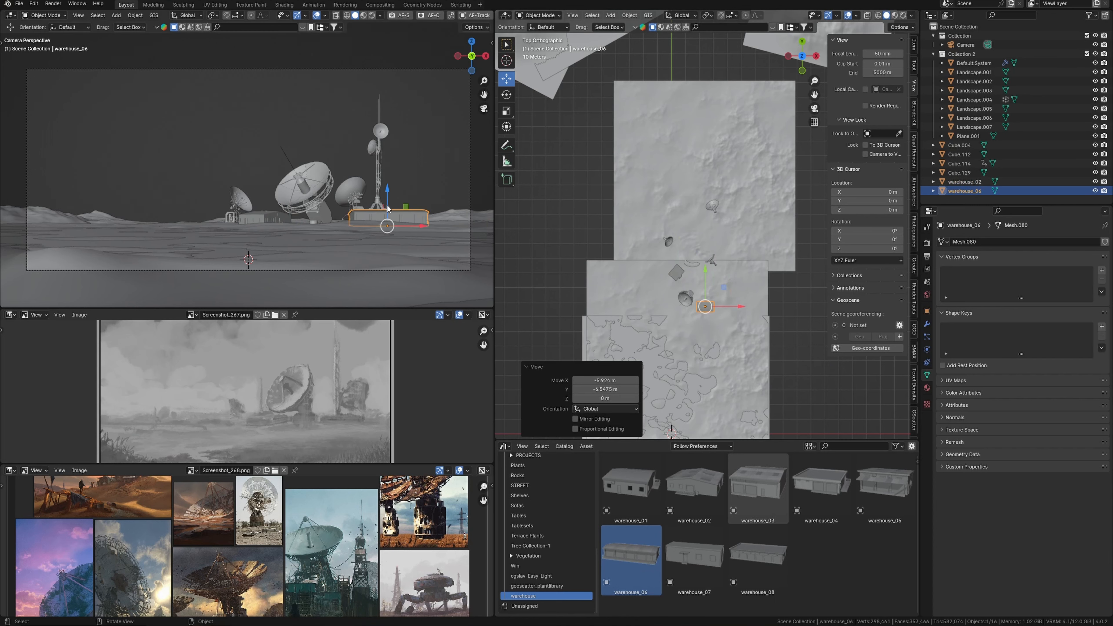
pyautogui.moveTo(383, 201); pyautogui.dragTo(384, 194)
# Place warehouse_08 behind and to the right of the antenna mast
pyautogui.scroll(3, 385, 195)
pyautogui.keyDown('shift'); pyautogui.moveTo(473, 225); pyautogui.dragTo(389, 218, button='middle'); pyautogui.keyUp('shift')
pyautogui.moveTo(399, 221); pyautogui.dragTo(397, 232)
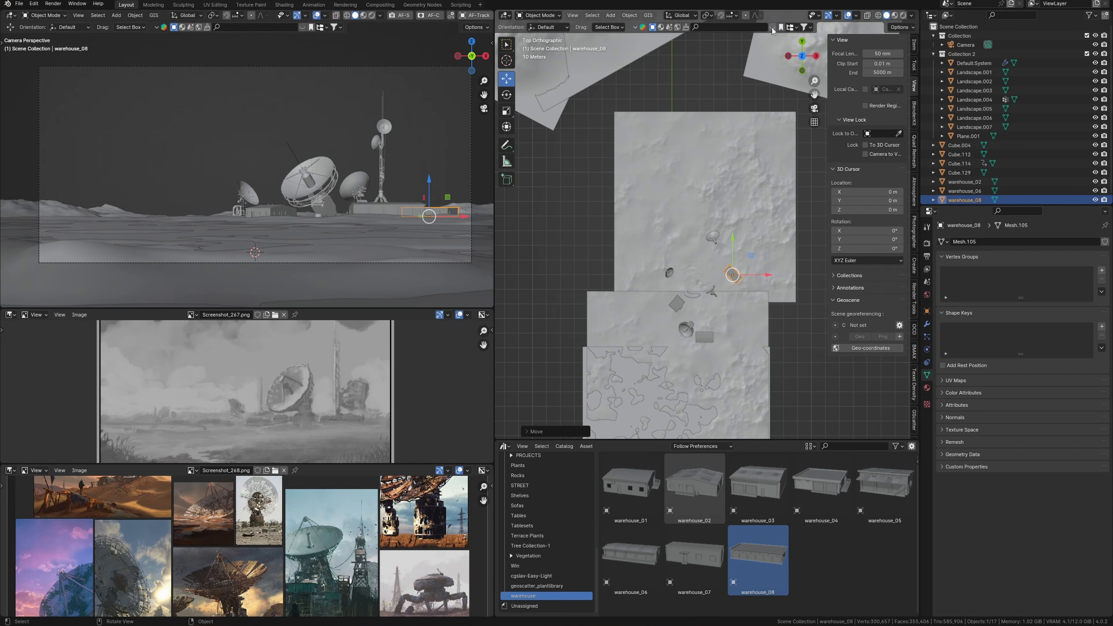
# Import the Scan Riverside Buildings asset from the online asset library and delete the surplus building object
pyautogui.click(772, 27)
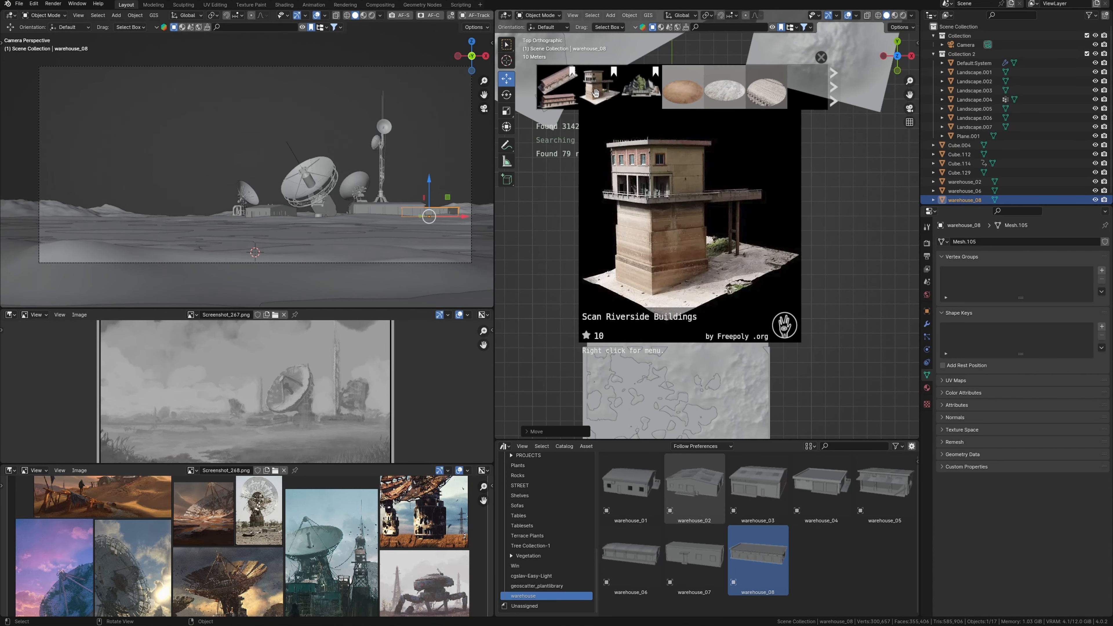
pyautogui.click(597, 91)
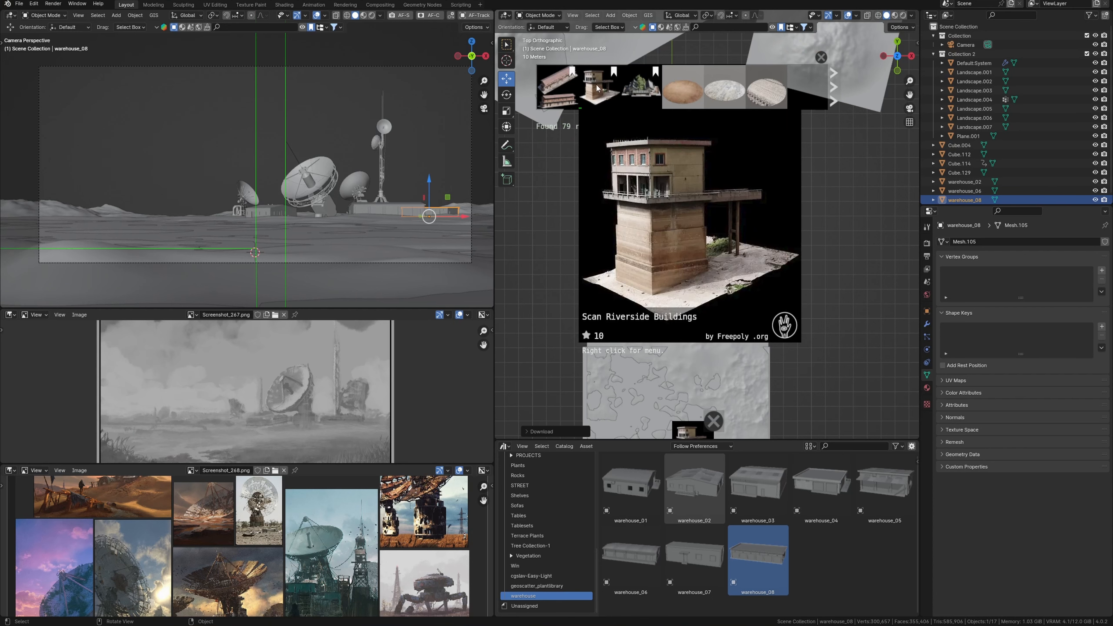
pyautogui.moveTo(599, 88); pyautogui.dragTo(548, 310)
pyautogui.press('Delete')
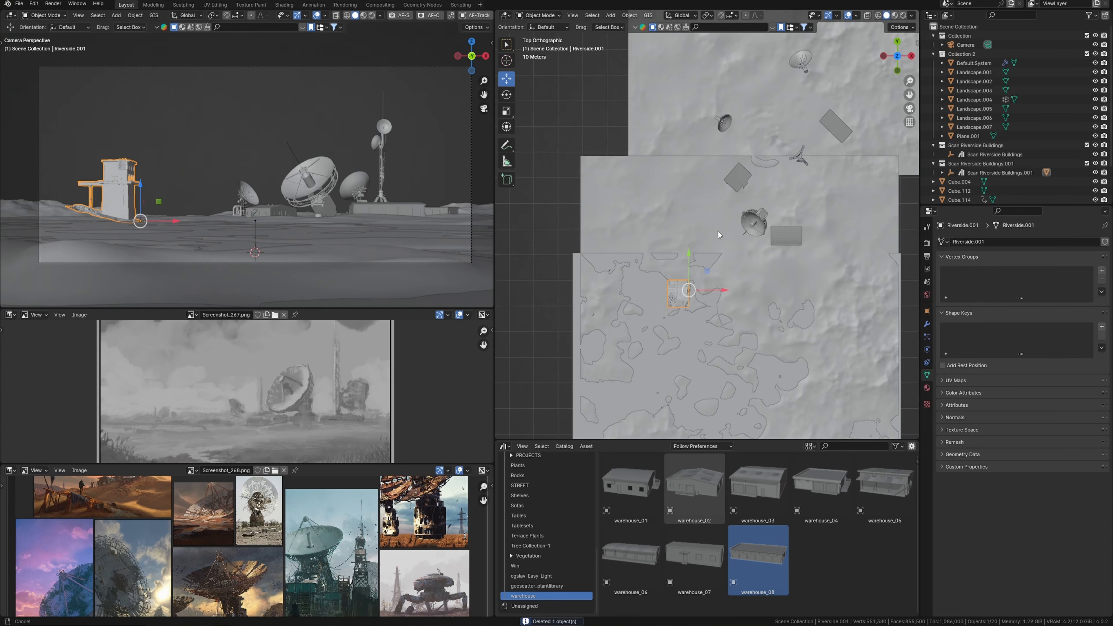
# Move the riverside building farther back on the left side of the scene and rotate it to face the camera
pyautogui.scroll(5, 718, 232)
pyautogui.keyDown('shift'); pyautogui.moveTo(689, 280); pyautogui.dragTo(701, 162, button='middle'); pyautogui.keyUp('shift')
pyautogui.click(667, 299)
pyautogui.keyDown('ctrl'); pyautogui.moveTo(722, 223); pyautogui.dragTo(773, 348, button='middle'); pyautogui.keyUp('ctrl')
pyautogui.press('g')
pyautogui.click(806, 398)
pyautogui.press('r')
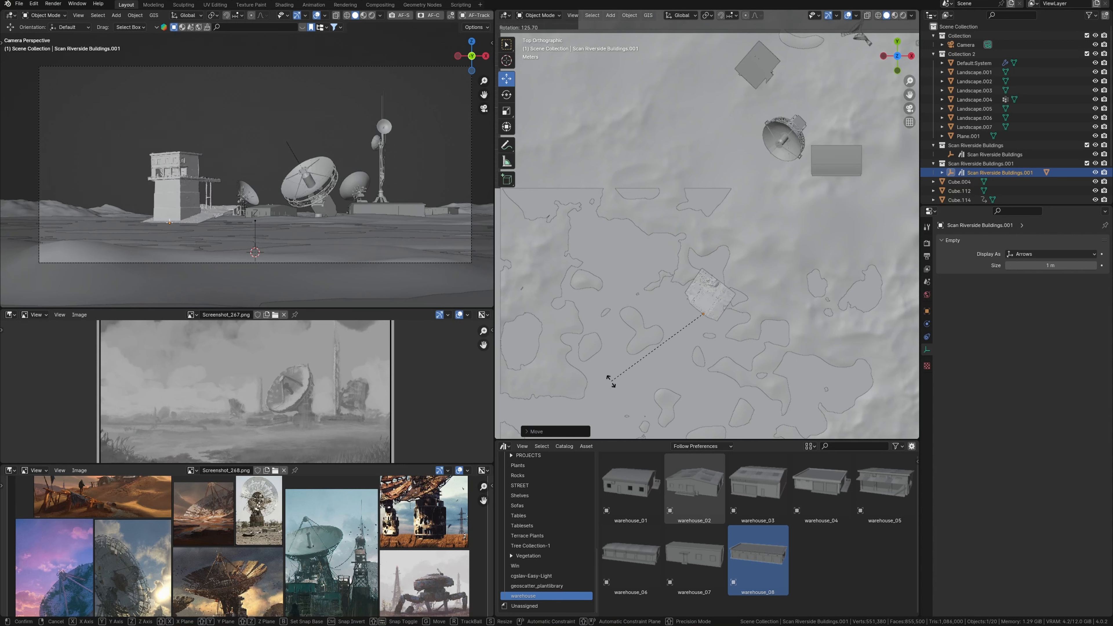
pyautogui.click(599, 359)
# Sink the riverside building along Z until only its upper part stands above the ground, and shift it farther left
pyautogui.moveTo(170, 197); pyautogui.dragTo(170, 236)
pyautogui.moveTo(189, 263); pyautogui.dragTo(134, 272)
pyautogui.keyDown('ctrl'); pyautogui.moveTo(698, 280); pyautogui.dragTo(696, 292, button='middle'); pyautogui.keyUp('ctrl')
pyautogui.moveTo(695, 292); pyautogui.dragTo(702, 298)
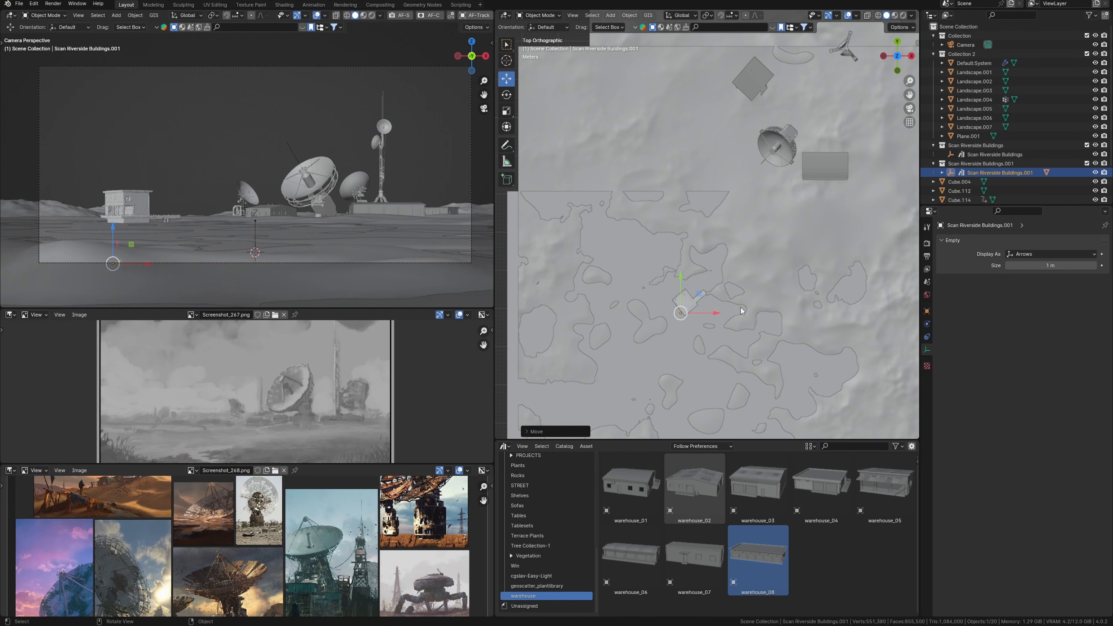
# Paste the small old brick building and place it behind the riverside building, left of the dishes
pyautogui.hotkey('ctrl', 'v')
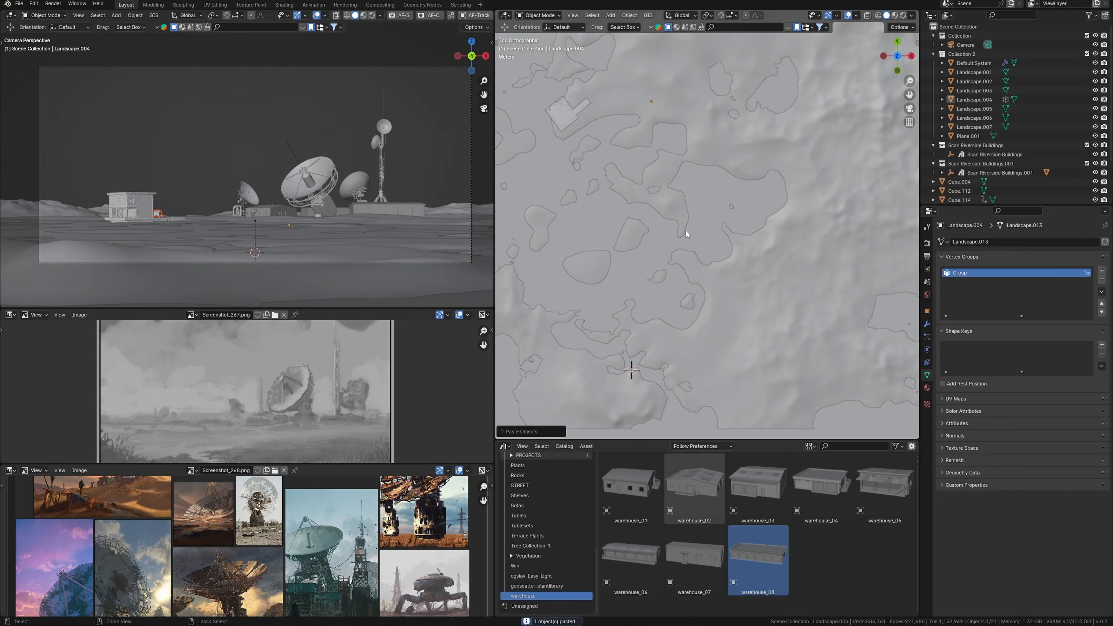
pyautogui.keyDown('ctrl'); pyautogui.moveTo(686, 231); pyautogui.dragTo(682, 175, button='middle'); pyautogui.keyUp('ctrl')
pyautogui.keyDown('ctrl'); pyautogui.moveTo(682, 175); pyautogui.dragTo(657, 269, button='middle'); pyautogui.keyUp('ctrl')
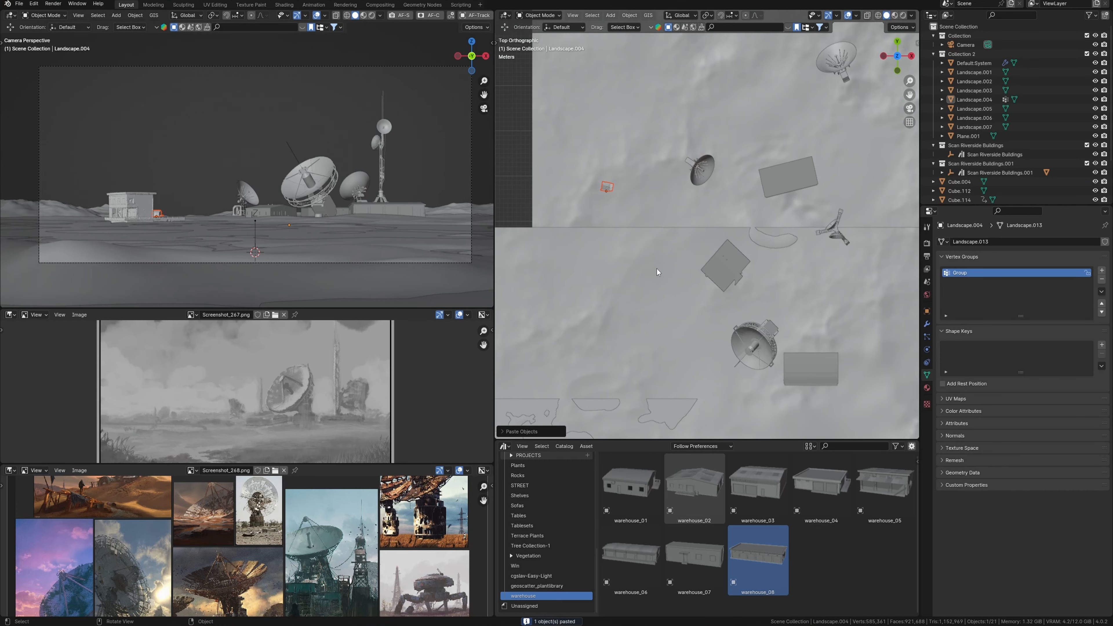
pyautogui.press('g')
pyautogui.click(671, 271)
# Resize the small brick building slightly and shift it right, closer to the dishes
pyautogui.keyDown('ctrl'); pyautogui.moveTo(267, 233); pyautogui.dragTo(333, 219, button='middle'); pyautogui.keyUp('ctrl')
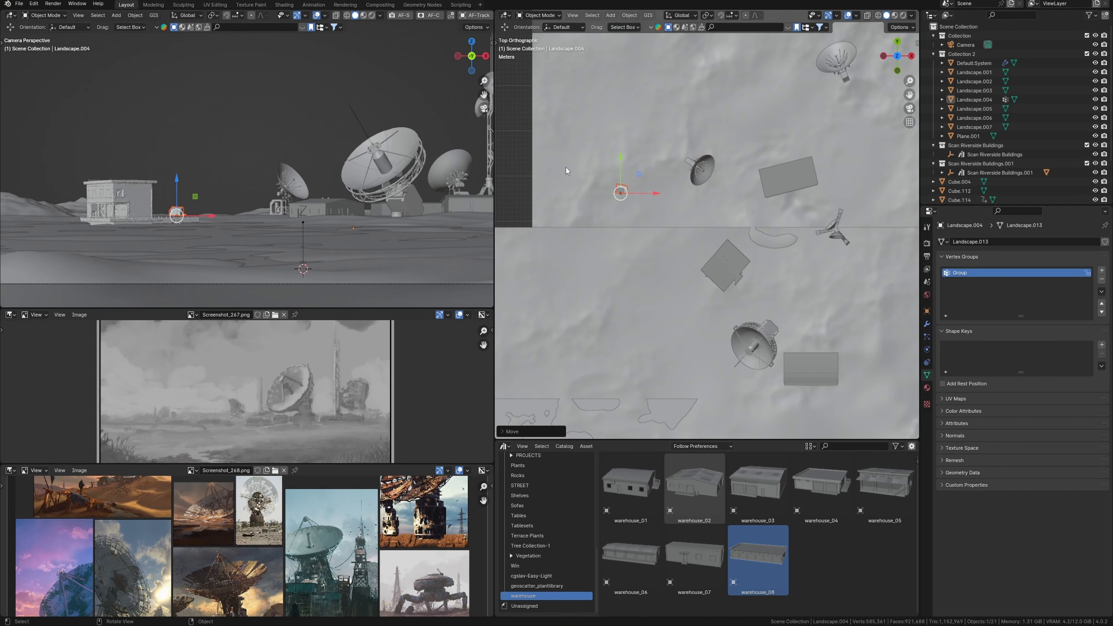
pyautogui.press('s')
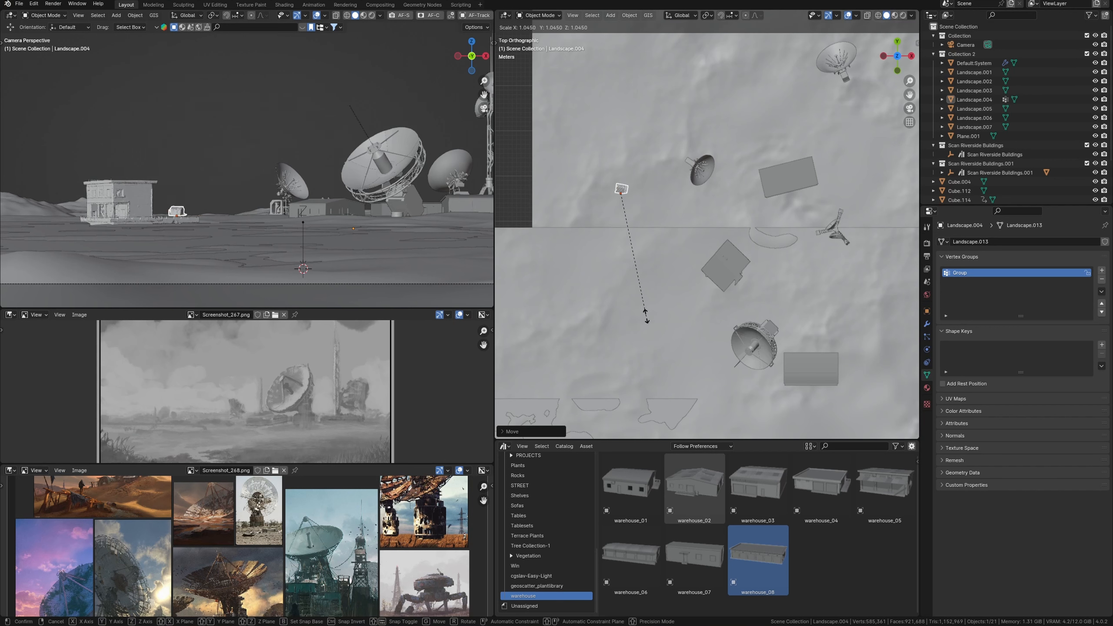
pyautogui.click(646, 311)
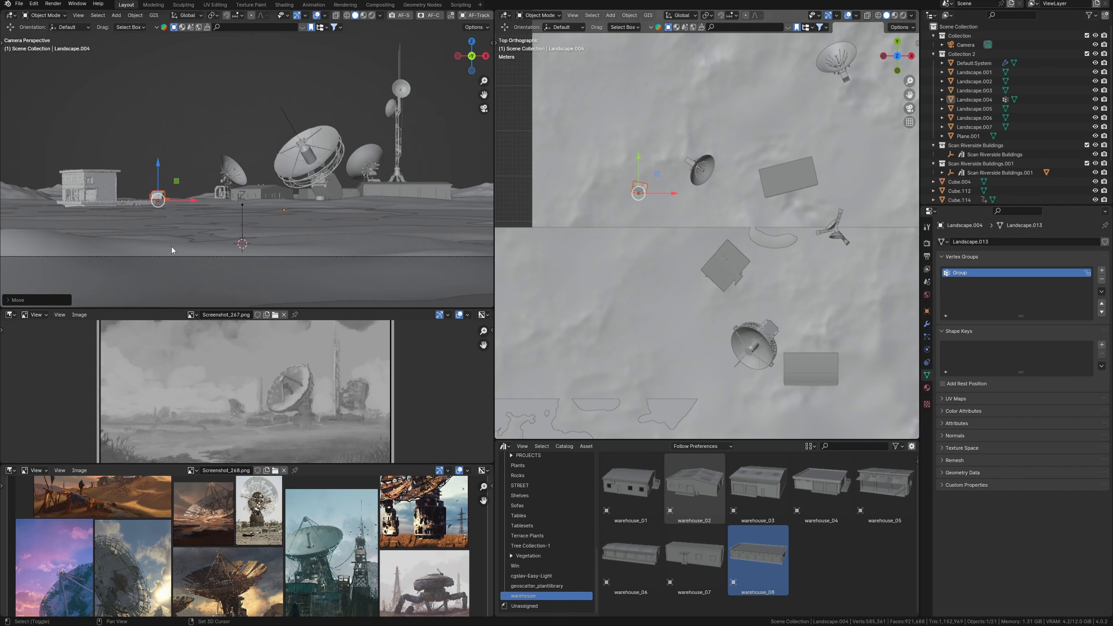
pyautogui.keyDown('shift'); pyautogui.moveTo(157, 199); pyautogui.dragTo(204, 237, button='middle'); pyautogui.keyUp('shift')
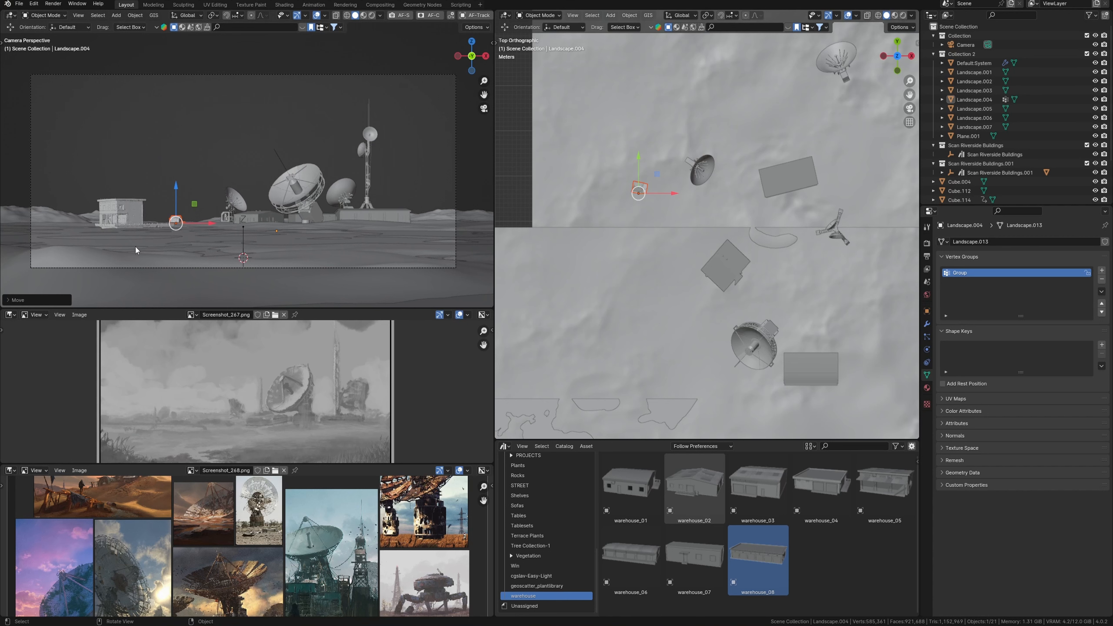
# Check the layout of the whole scene from above and in the camera view, and save the file
pyautogui.keyDown('ctrl'); pyautogui.moveTo(643, 260); pyautogui.dragTo(666, 279, button='middle'); pyautogui.keyUp('ctrl')
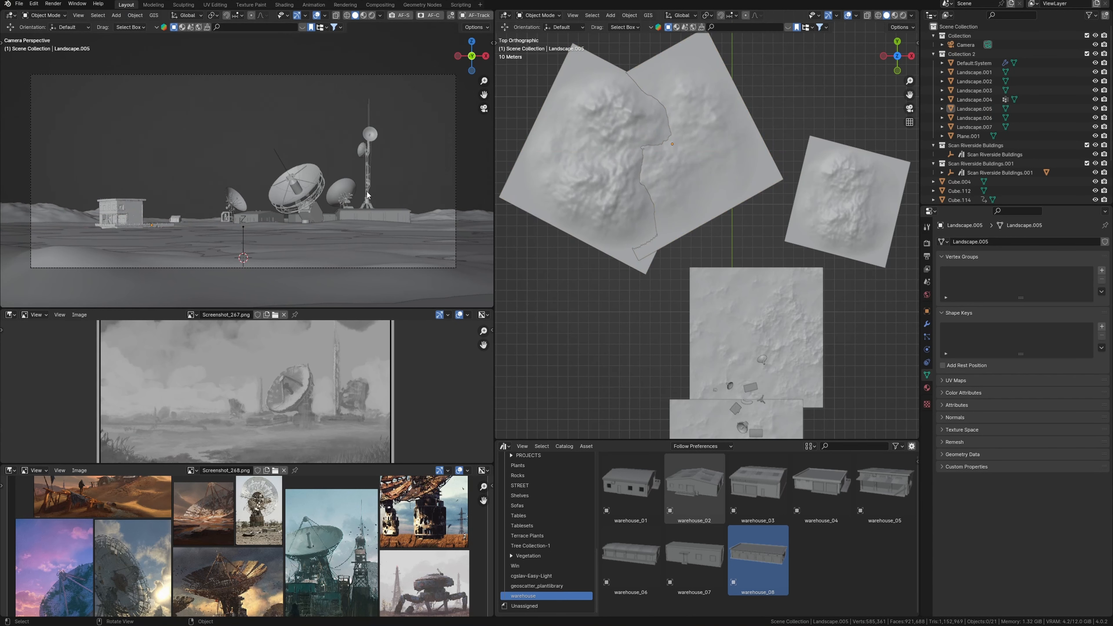
pyautogui.keyDown('shift'); pyautogui.moveTo(399, 229); pyautogui.dragTo(399, 231, button='middle'); pyautogui.keyUp('shift')
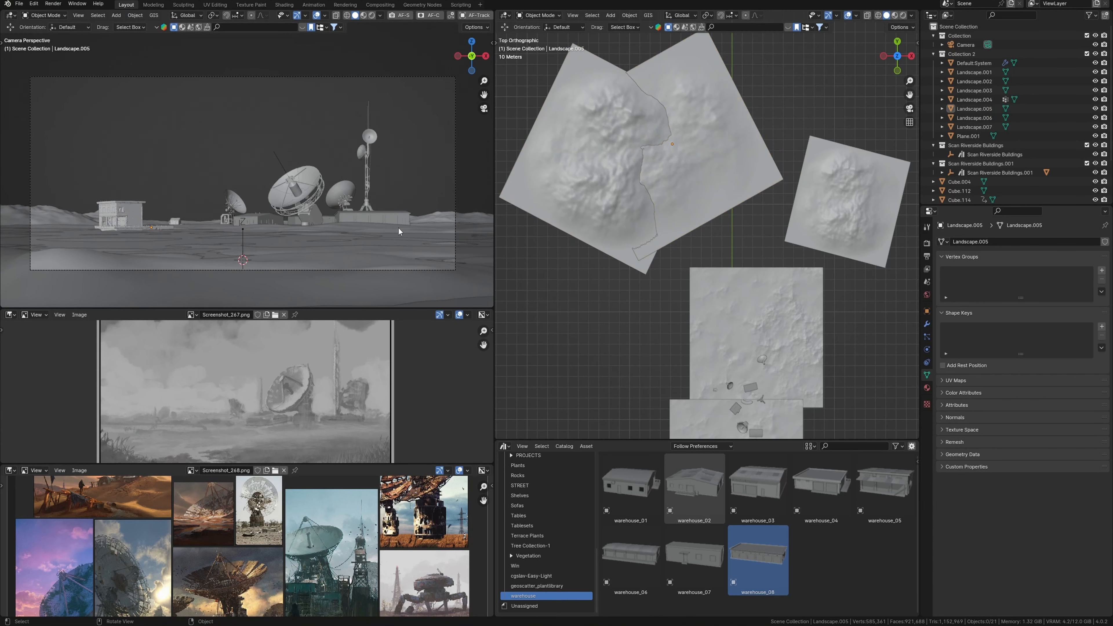
pyautogui.keyDown('ctrl'); pyautogui.moveTo(669, 277); pyautogui.dragTo(710, 345, button='middle'); pyautogui.keyUp('ctrl')
pyautogui.keyDown('shift'); pyautogui.moveTo(710, 345); pyautogui.dragTo(698, 269, button='middle'); pyautogui.keyUp('shift')
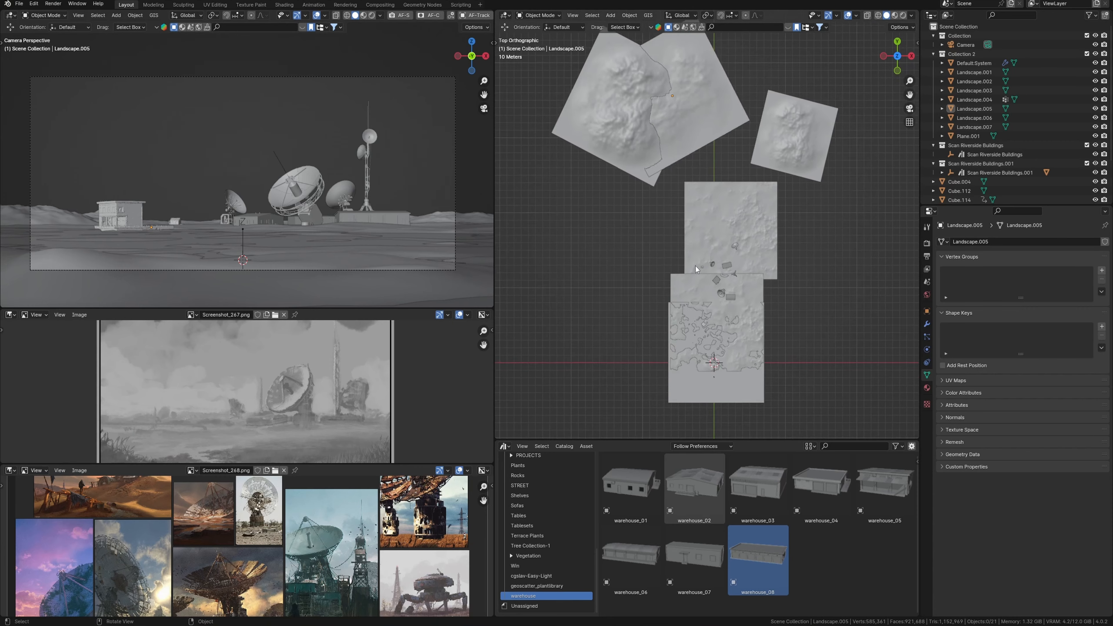
pyautogui.keyDown('ctrl'); pyautogui.moveTo(723, 421); pyautogui.dragTo(733, 346, button='middle'); pyautogui.keyUp('ctrl')
pyautogui.keyDown('shift'); pyautogui.moveTo(735, 392); pyautogui.dragTo(686, 248, button='middle'); pyautogui.keyUp('shift')
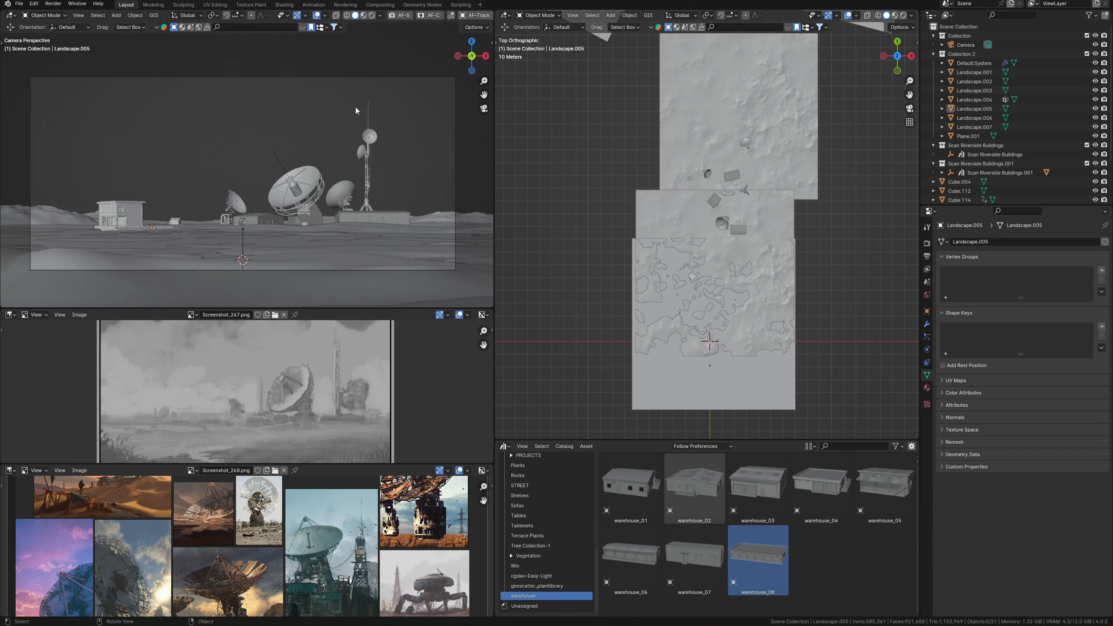
pyautogui.hotkey('ctrl', 's')
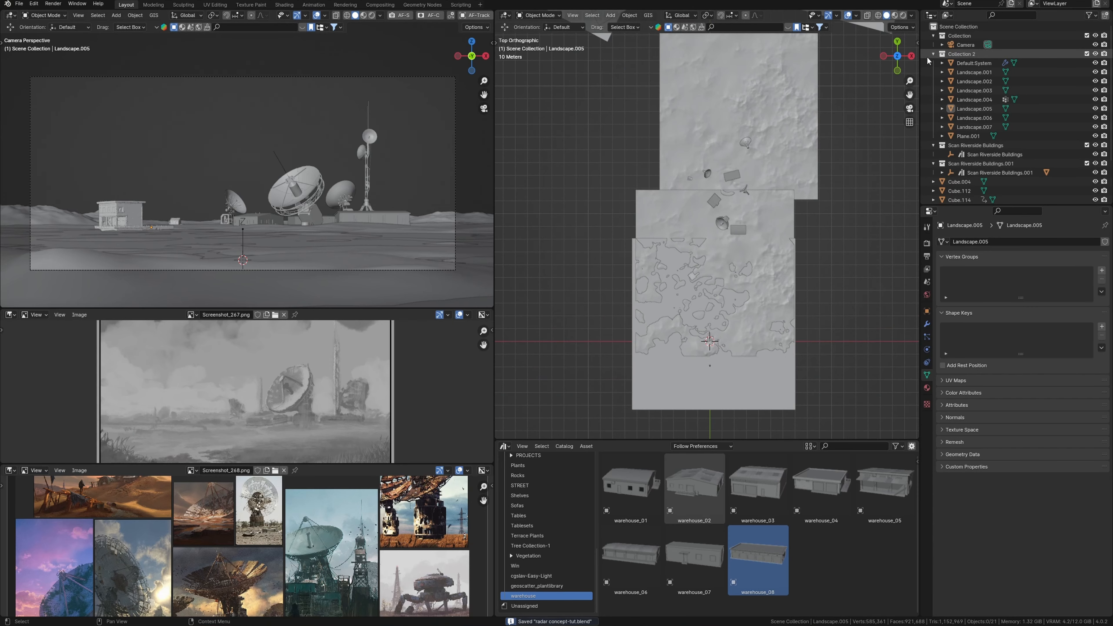
# Collapse Collection 2 and Scan Riverside Buildings.001 in the outliner, and switch the camera view to rendered shading
pyautogui.click(934, 54)
pyautogui.click(933, 81)
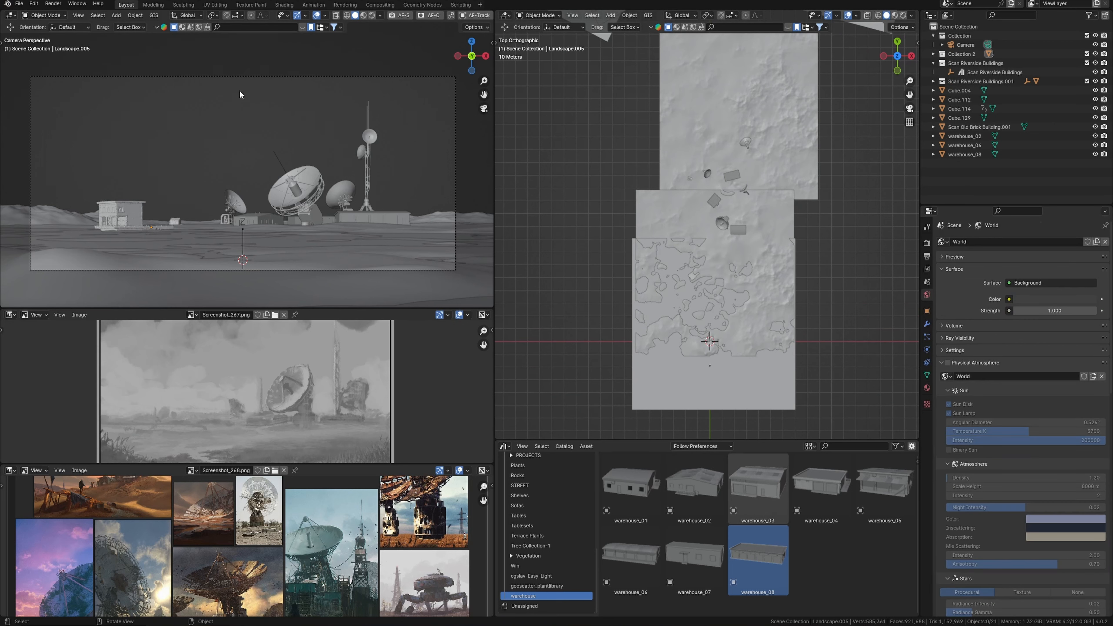
pyautogui.hotkey('shift', 'z')
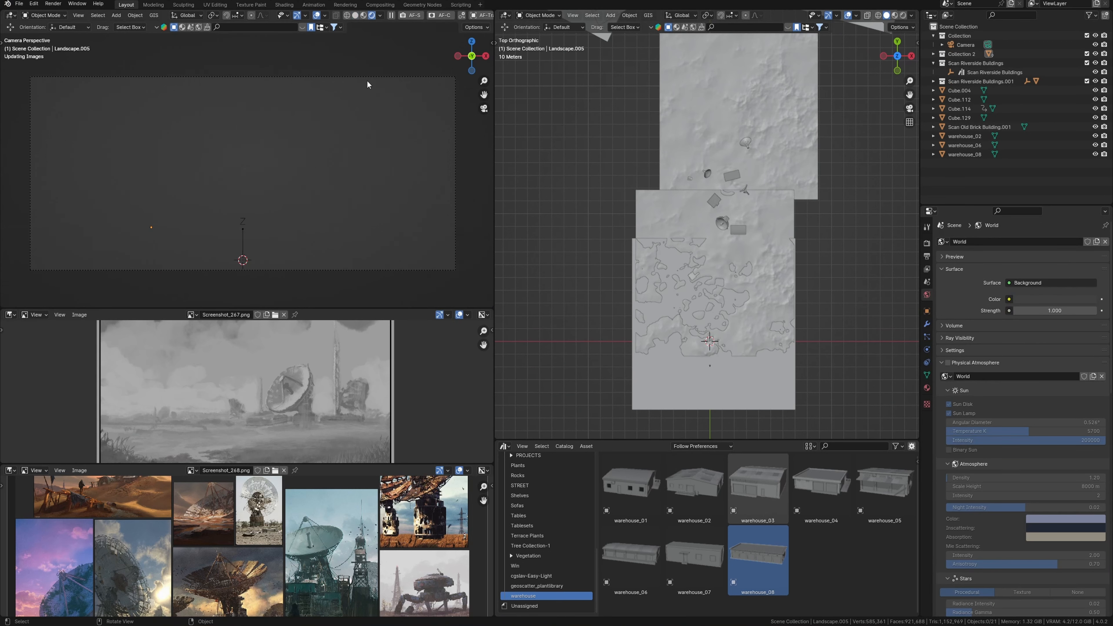
pyautogui.keyDown('shift'); pyautogui.scroll(-2, 569, 341); pyautogui.keyUp('shift')
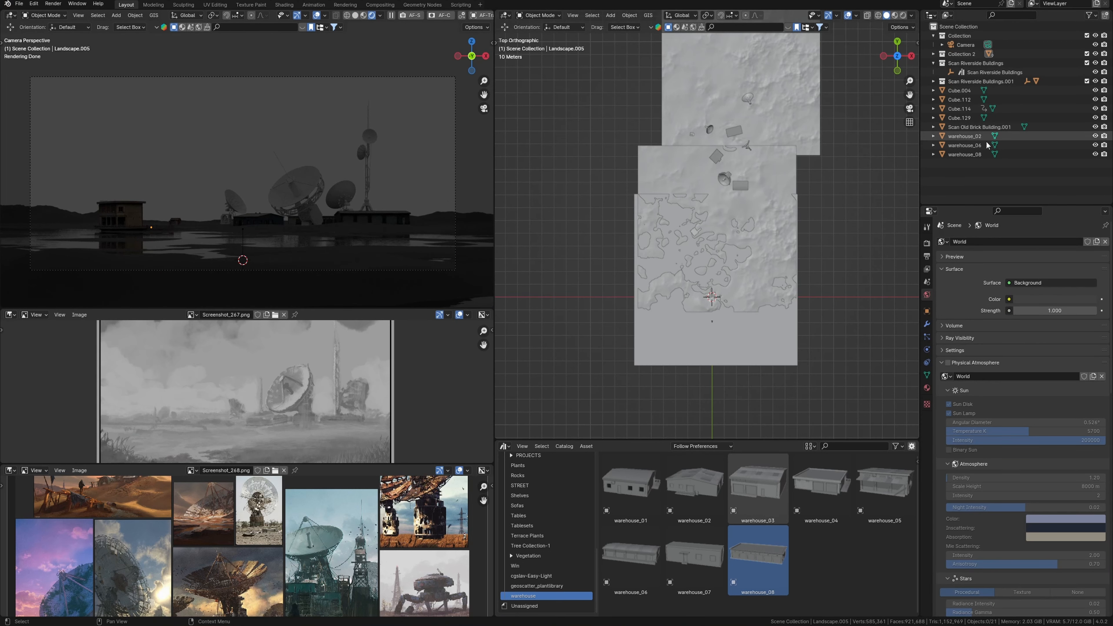
# Create a new collection in the scene and rename it Light
pyautogui.rightClick(969, 182)
pyautogui.click(952, 183)
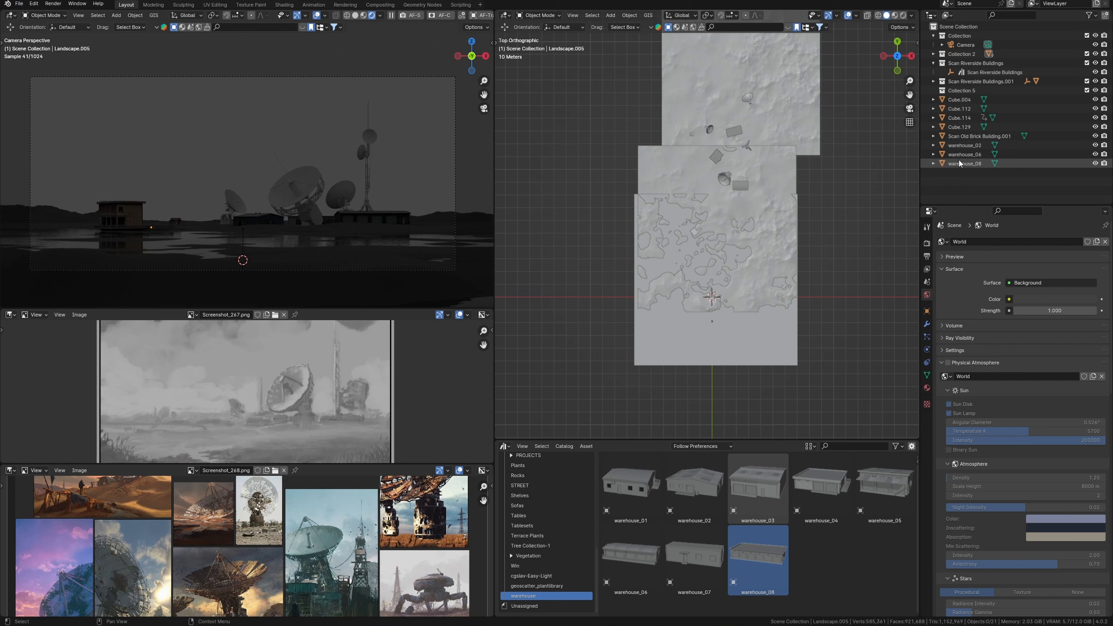
pyautogui.click(947, 93)
pyautogui.press('F2')
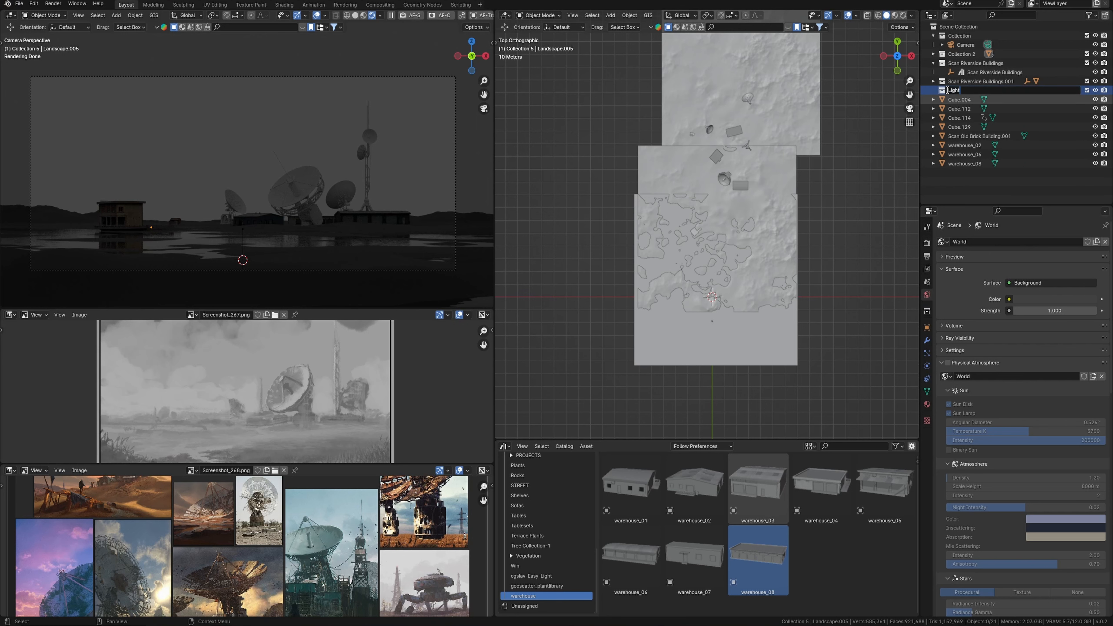
pyautogui.press('Return')
# Add a Sun light to the Light collection, placed in the empty area left of the terrain
pyautogui.keyDown('shift'); pyautogui.moveTo(588, 309); pyautogui.dragTo(631, 307, button='middle'); pyautogui.keyUp('shift')
pyautogui.keyDown('ctrl'); pyautogui.moveTo(632, 307); pyautogui.dragTo(632, 293, button='middle'); pyautogui.keyUp('ctrl')
pyautogui.hotkey('shift', 'a')
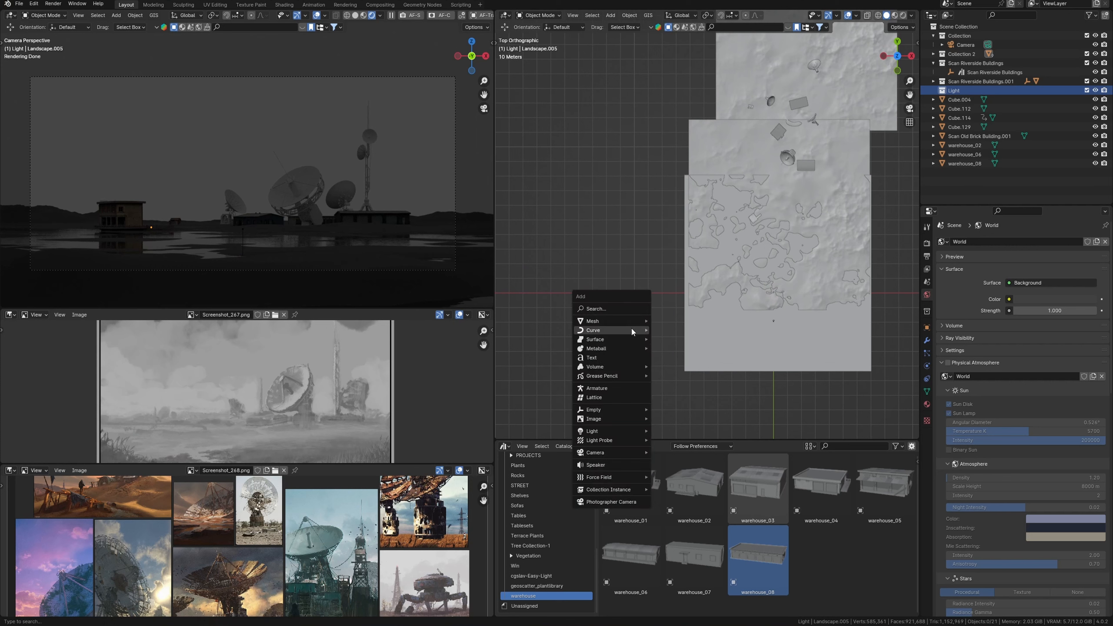
pyautogui.moveTo(633, 431)
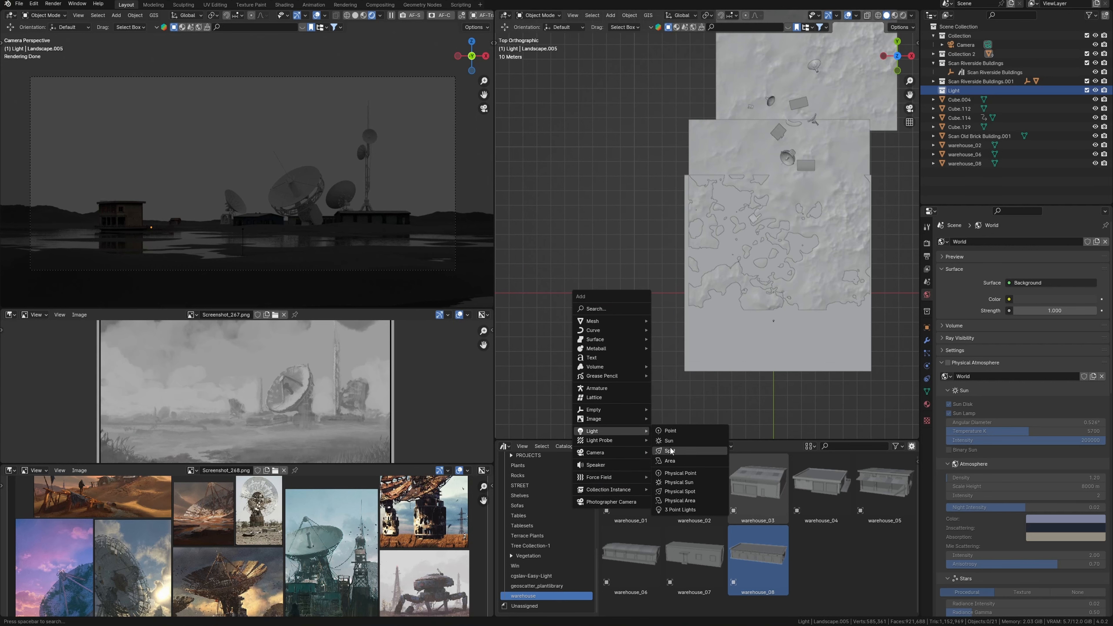
pyautogui.click(670, 441)
# Rotate the sun in the front view so it shines at a low angle from the left, and return to the top view
pyautogui.moveTo(675, 354); pyautogui.dragTo(694, 260, button='middle')
pyautogui.press('r')
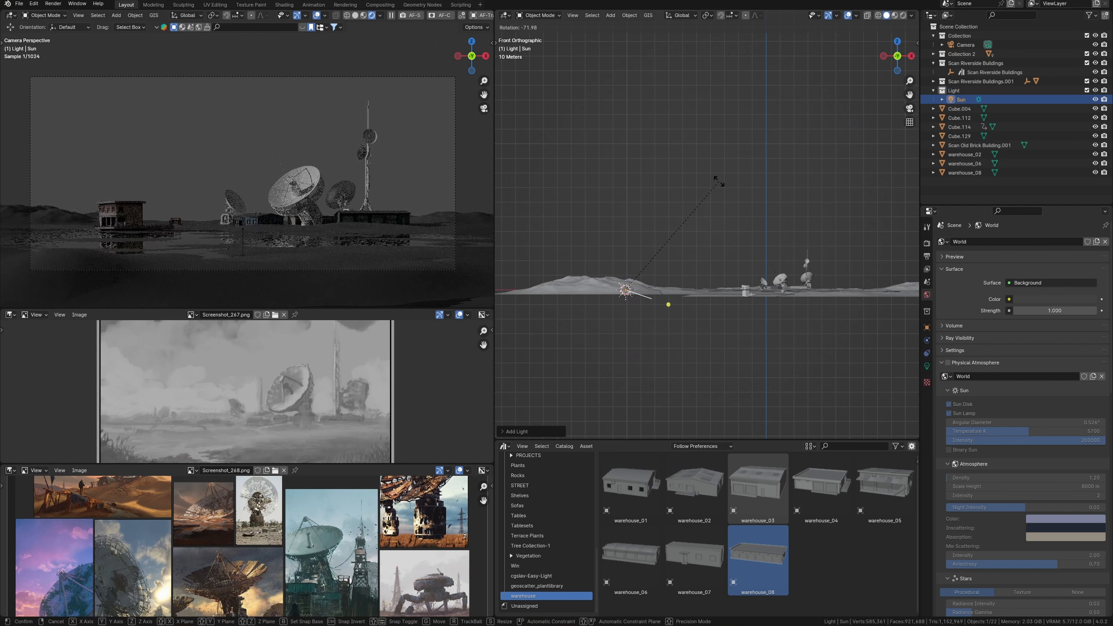
pyautogui.click(699, 153)
pyautogui.press('KP_7')
# Set the sun's colour to a warm orange and its irradiance to 20 W/m2
pyautogui.click(927, 366)
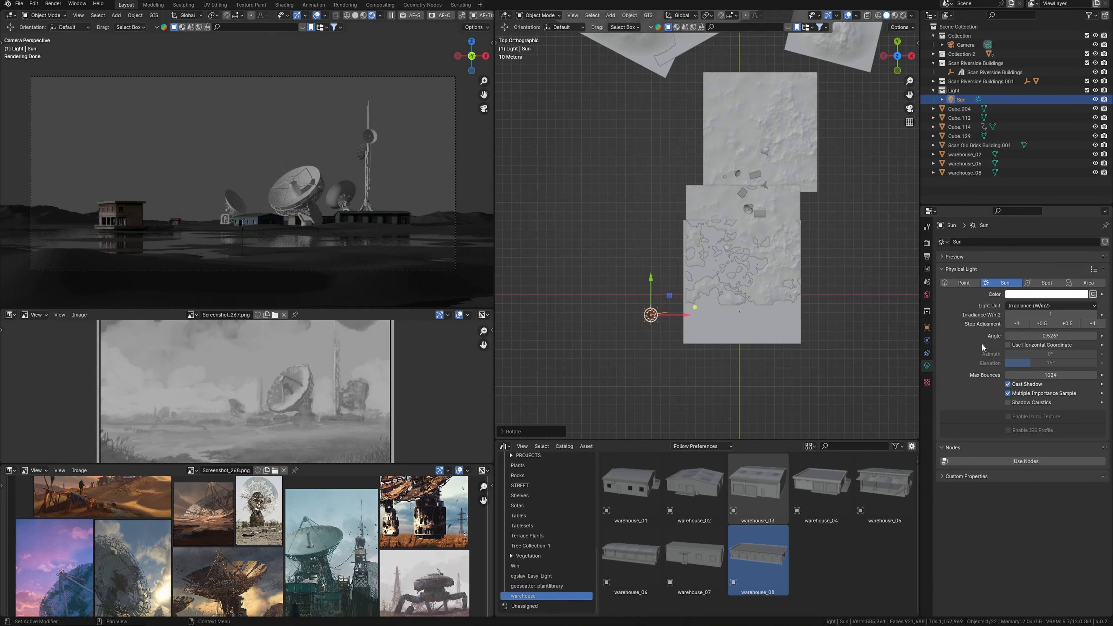
pyautogui.click(1037, 297)
pyautogui.click(1023, 292)
pyautogui.moveTo(1035, 203); pyautogui.dragTo(1030, 216)
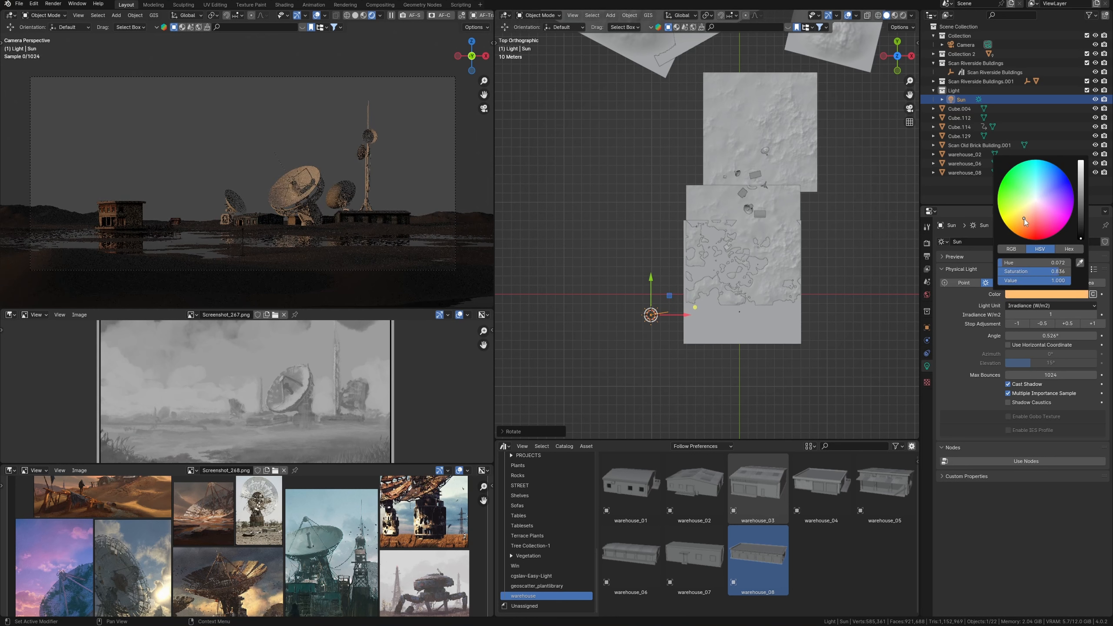
pyautogui.click(1080, 315)
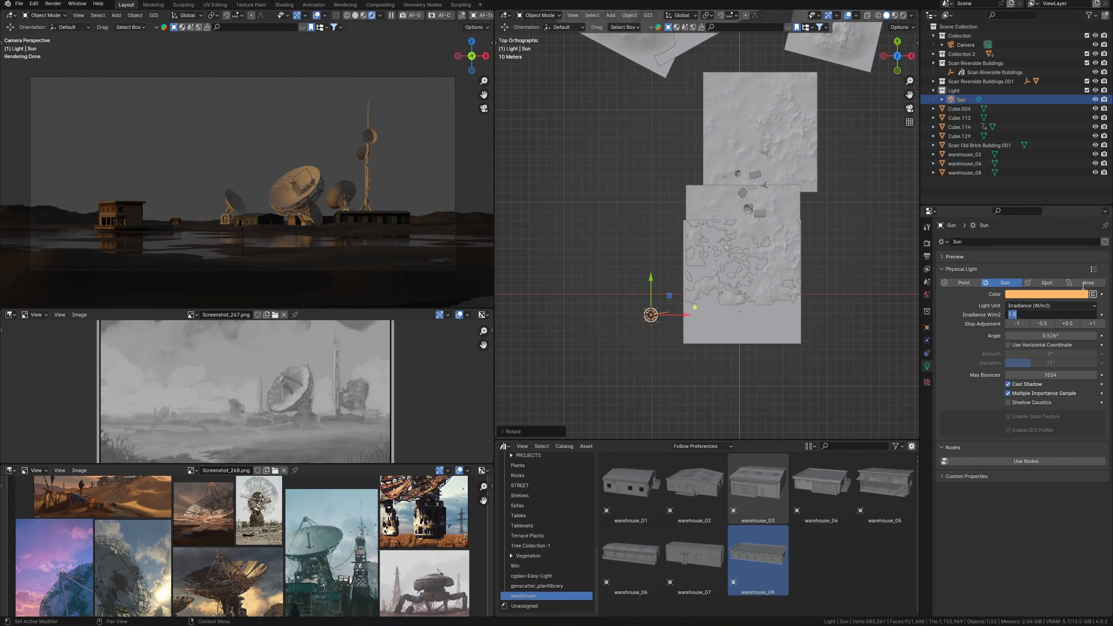
pyautogui.write('20')
pyautogui.press('Return')
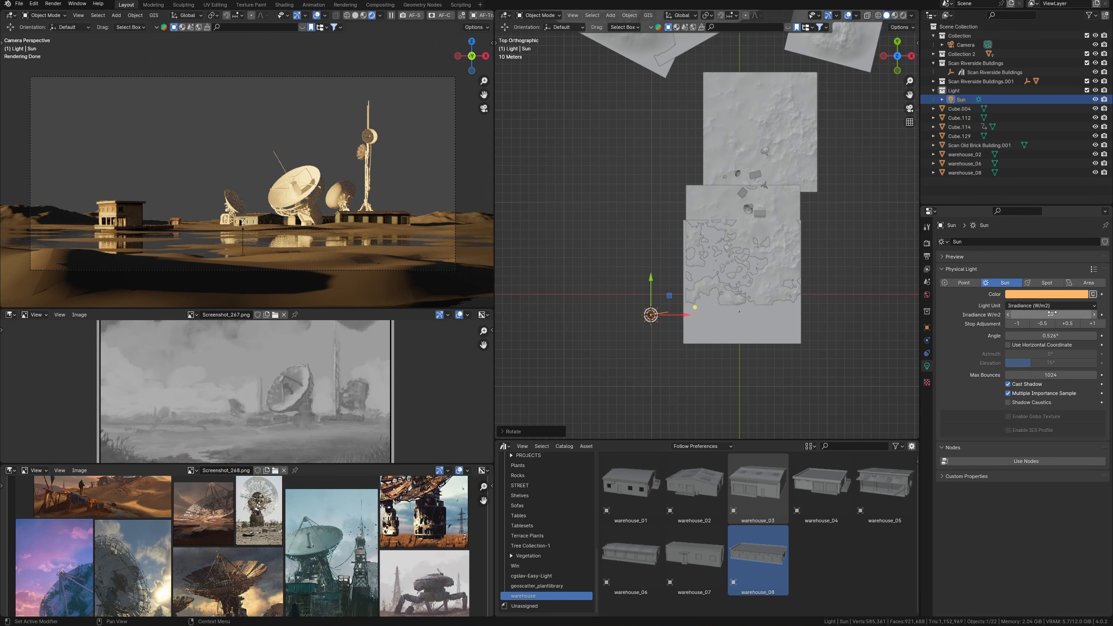
# Set the sun's irradiance to 10 W/m2 and soften its colour to a paler orange with saturation 0.784
pyautogui.click(1052, 315)
pyautogui.write('10')
pyautogui.press('Return')
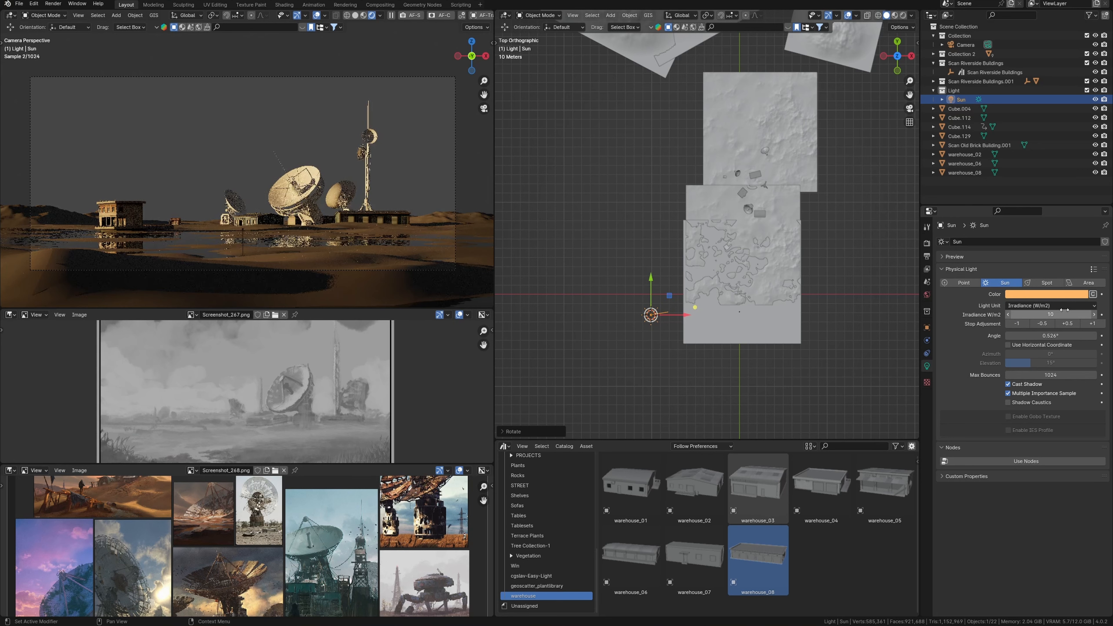
pyautogui.click(1045, 296)
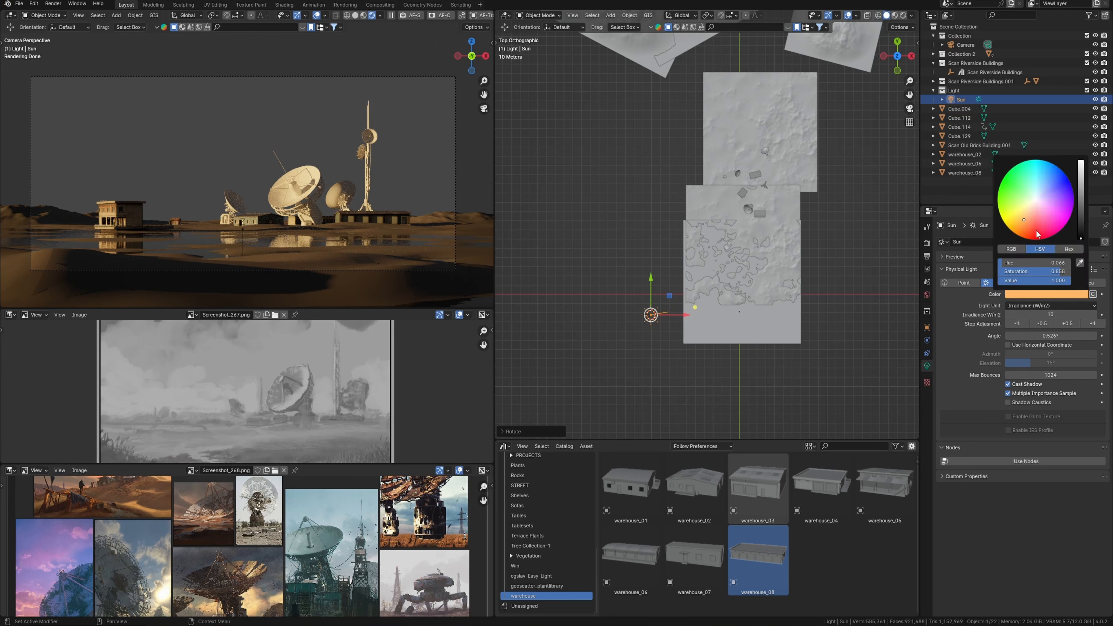
pyautogui.moveTo(1024, 221); pyautogui.dragTo(1027, 215)
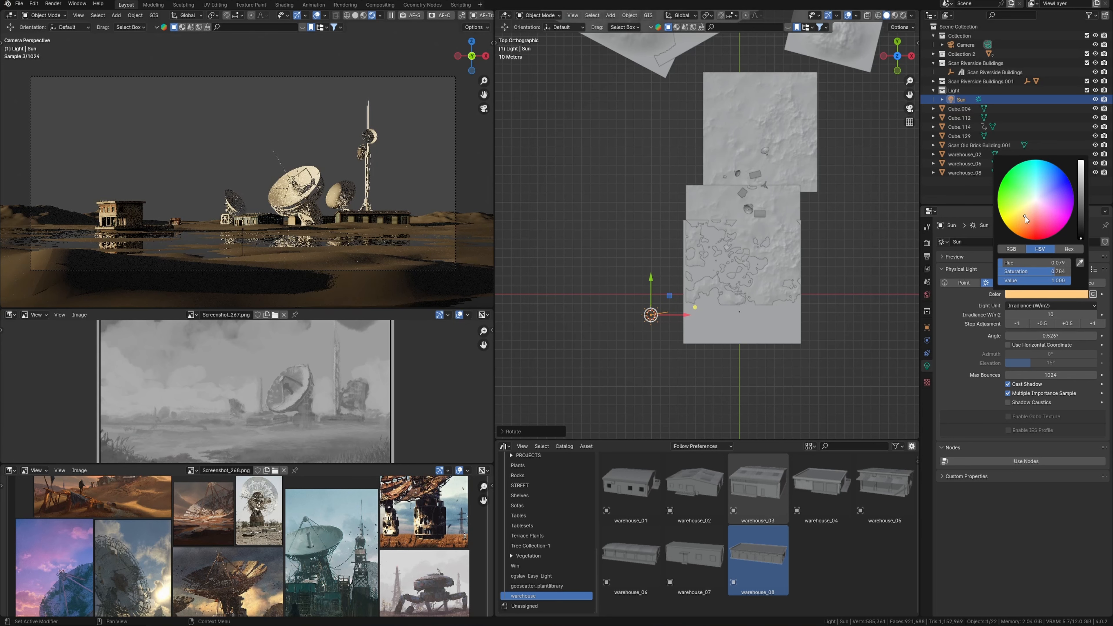
# Replace the asset browser with a Shader Editor showing the World nodes, with the World properties open
pyautogui.click(927, 294)
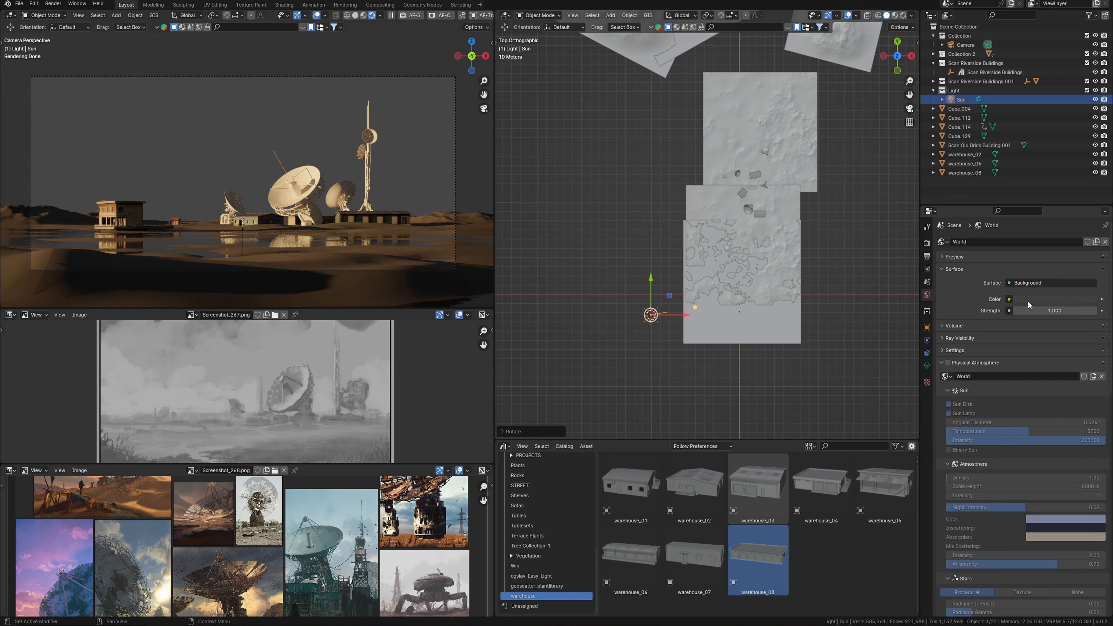
pyautogui.click(508, 446)
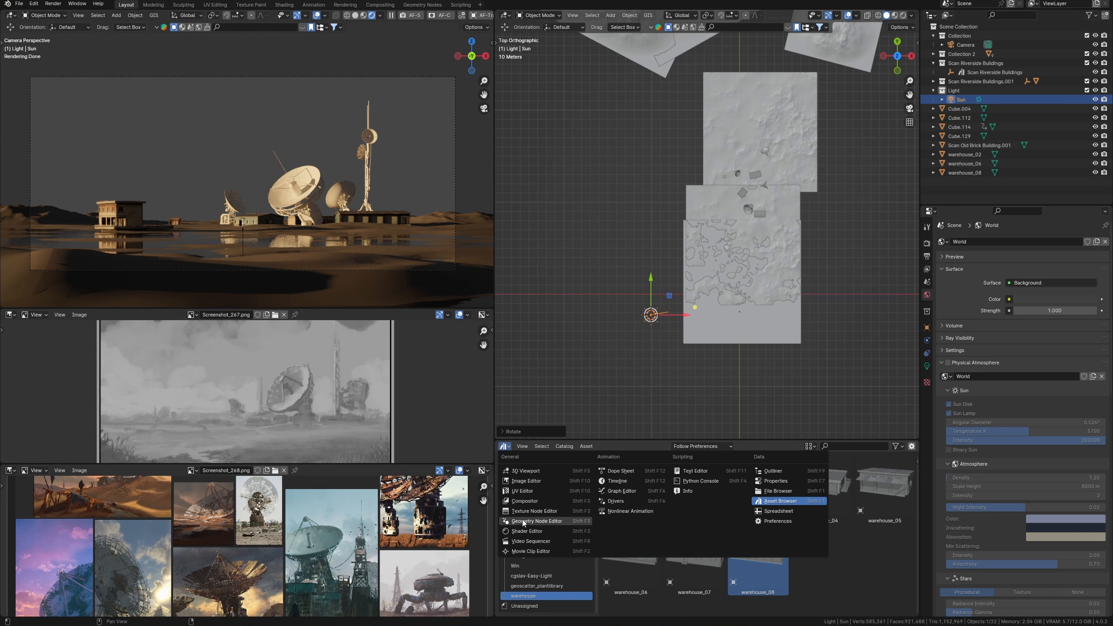
pyautogui.click(526, 536)
pyautogui.click(536, 482)
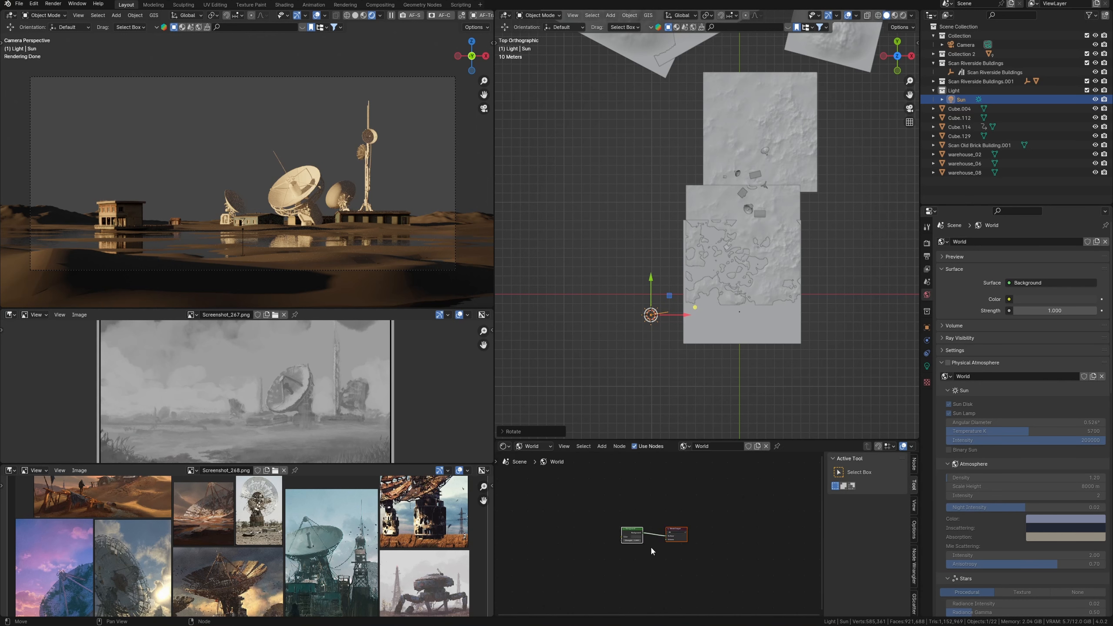
# Add a Blackbody node to the World shader and connect its colour to the Background node's colour
pyautogui.scroll(8, 613, 533)
pyautogui.hotkey('shift', 'a')
pyautogui.click(587, 507)
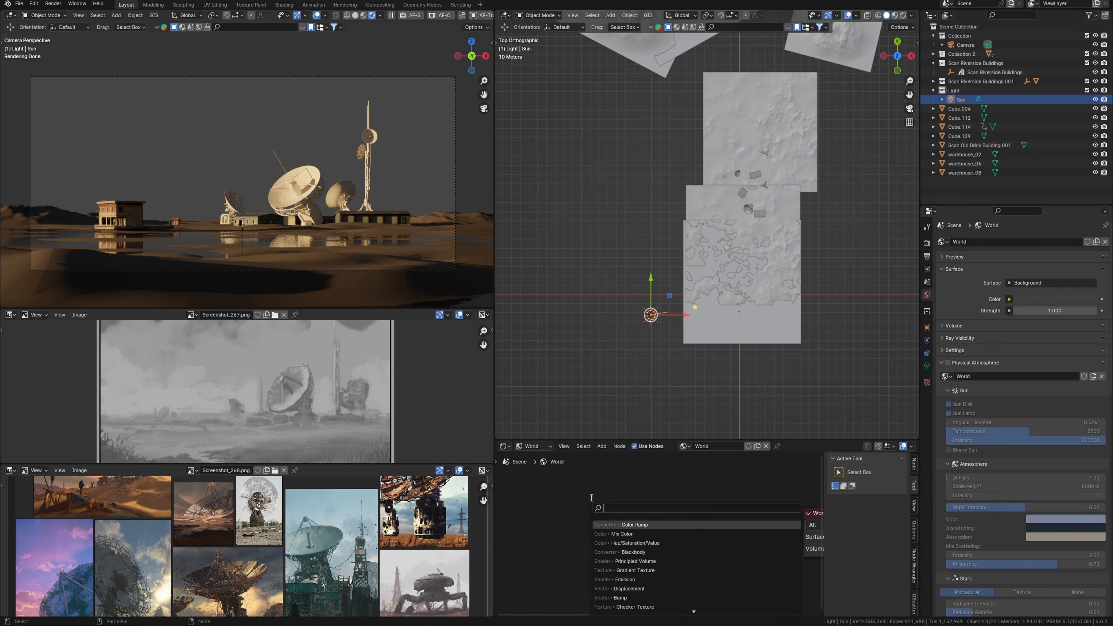
pyautogui.write('ba')
pyautogui.press('Down')
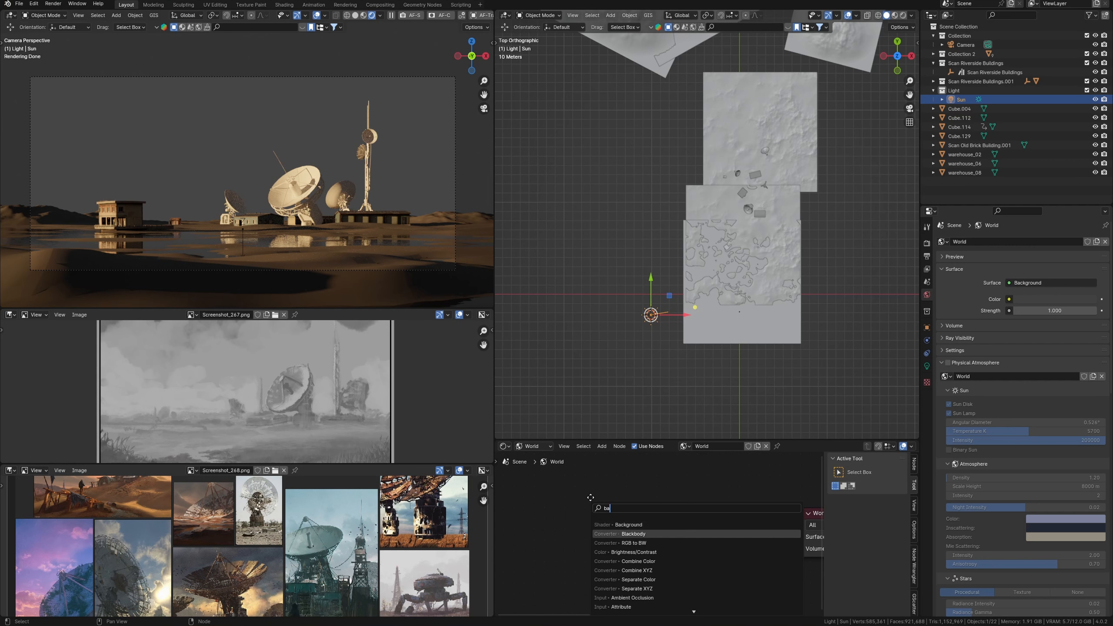
pyautogui.press('Return')
pyautogui.click(596, 579)
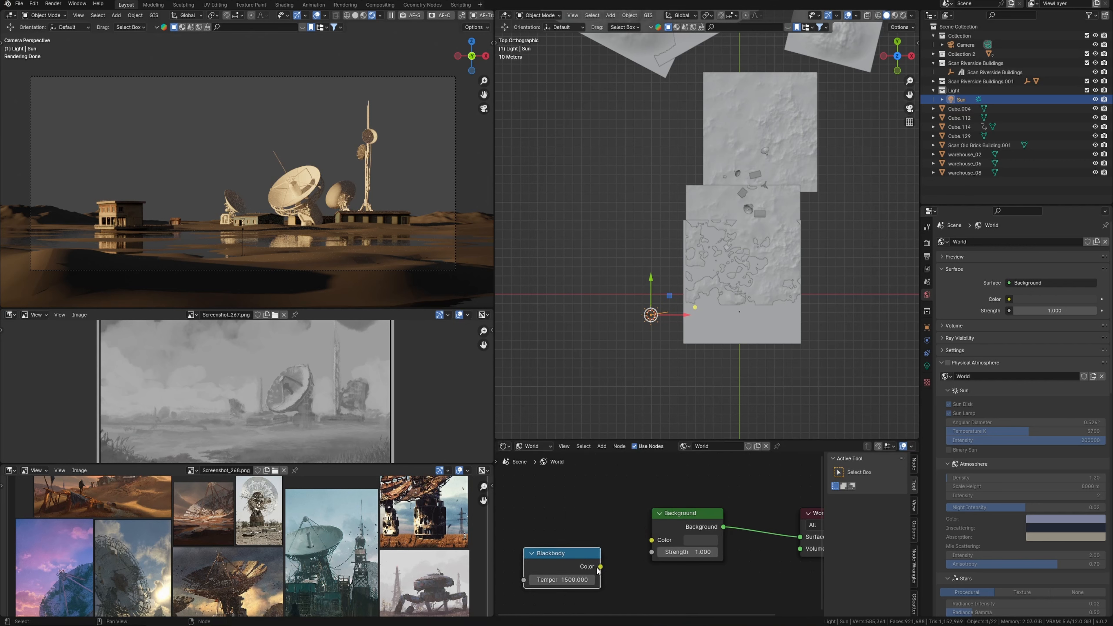
pyautogui.moveTo(601, 567); pyautogui.dragTo(652, 540)
pyautogui.scroll(1, 596, 561)
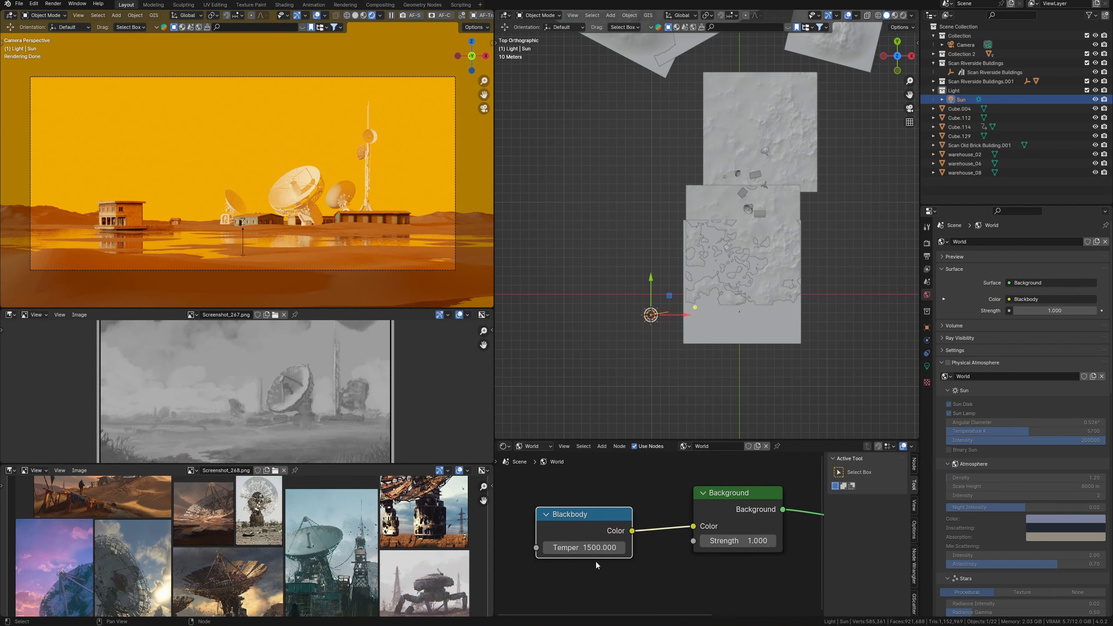
# Try a Blackbody temperature of 2500, settle on 3000, and set the Background strength to 0.5
pyautogui.click(591, 548)
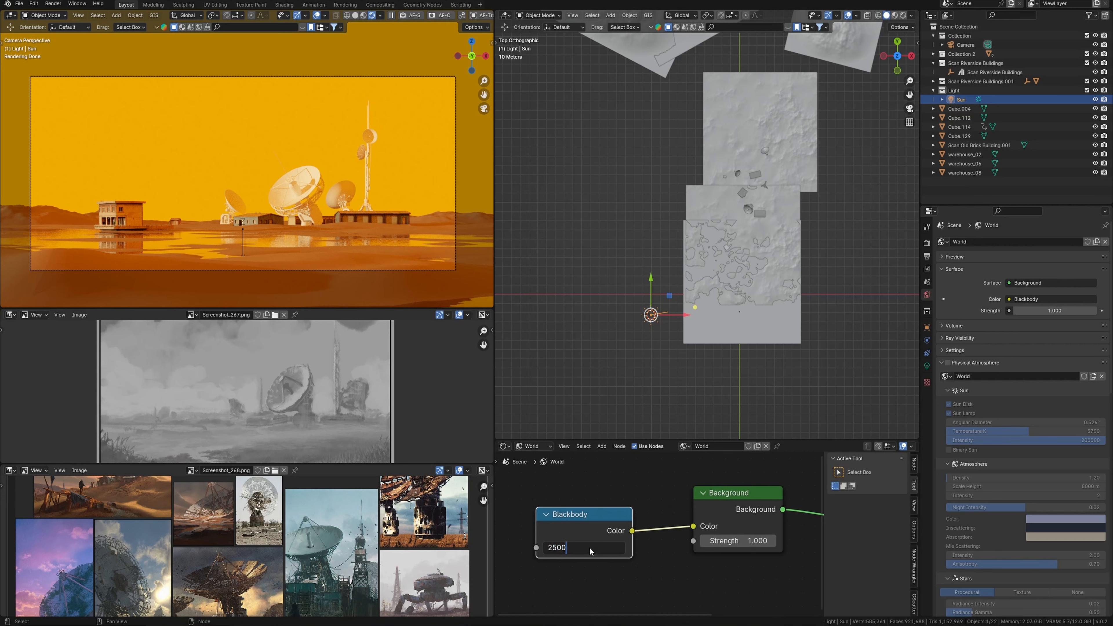
pyautogui.press('Return')
pyautogui.click(602, 547)
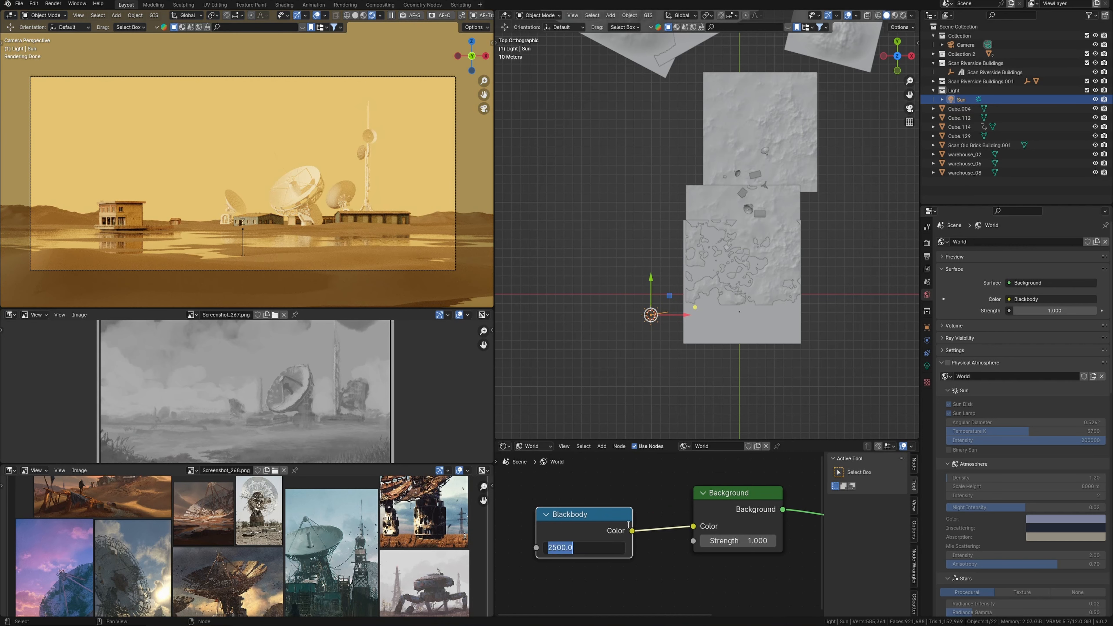
pyautogui.write('3000')
pyautogui.press('Return')
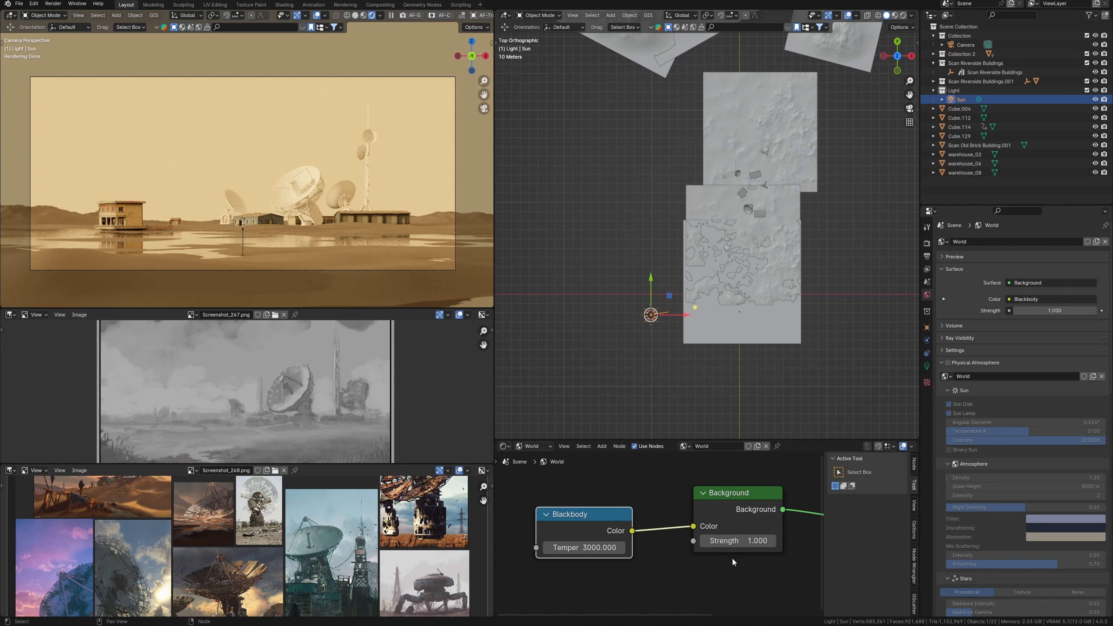
pyautogui.click(757, 544)
pyautogui.press('Return')
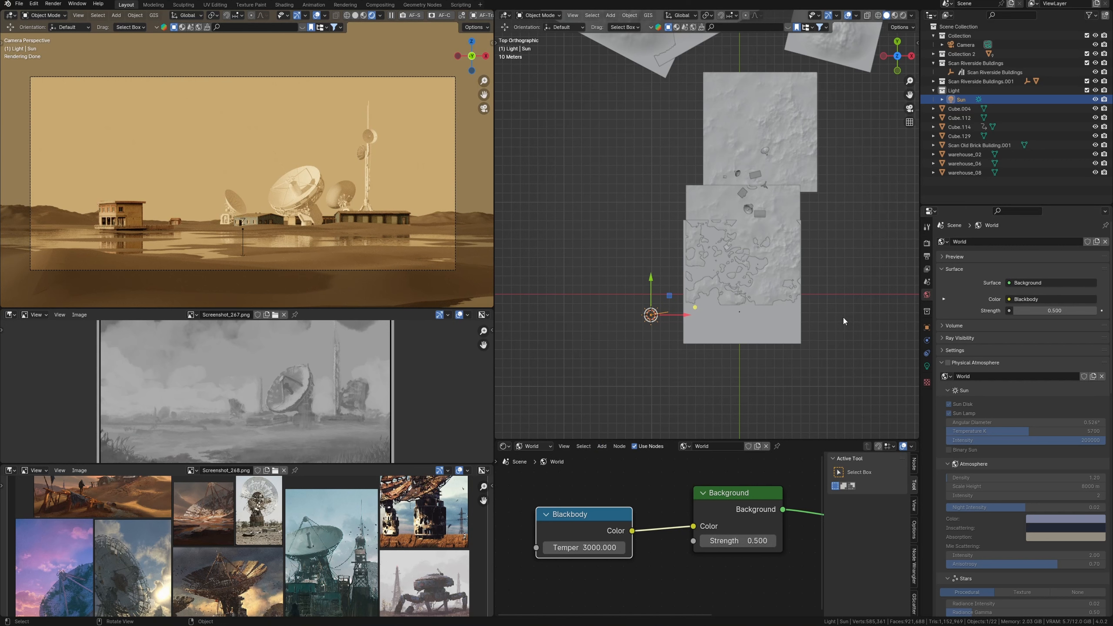
# Make the render's film background transparent and move the Blackbody node closer to the Background node
pyautogui.click(927, 243)
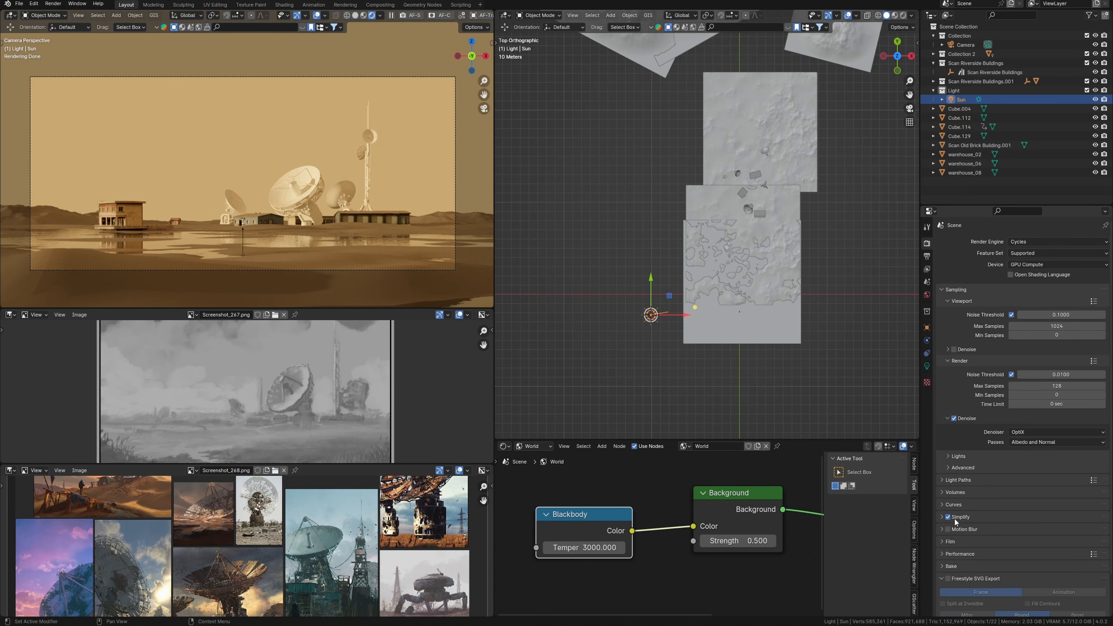
pyautogui.scroll(-3, 975, 484)
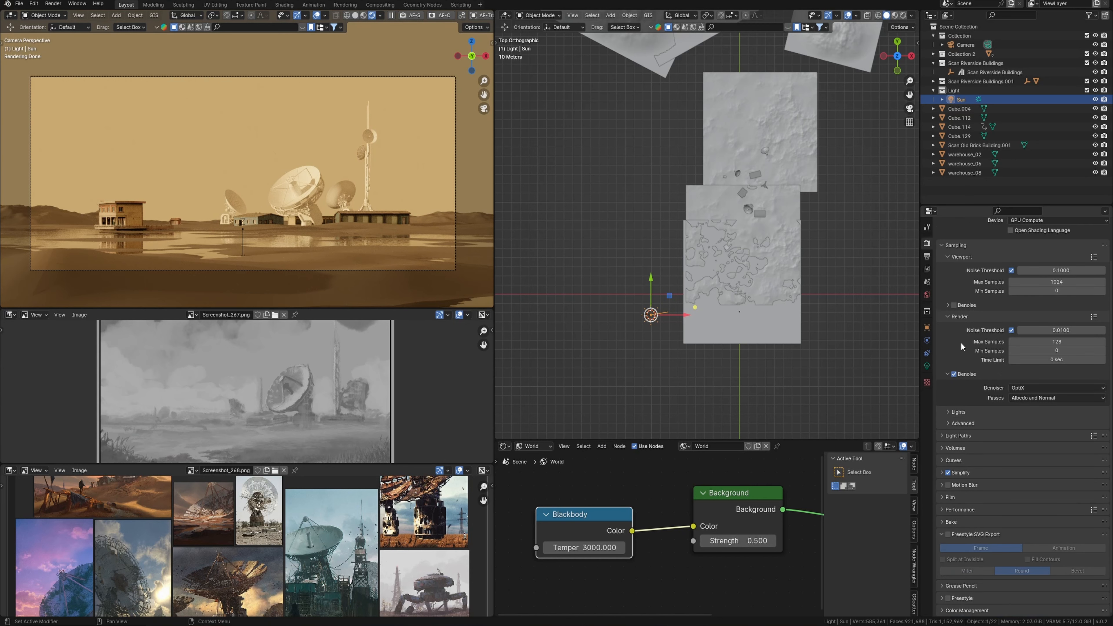
pyautogui.click(946, 499)
pyautogui.scroll(-6, 947, 486)
pyautogui.click(954, 472)
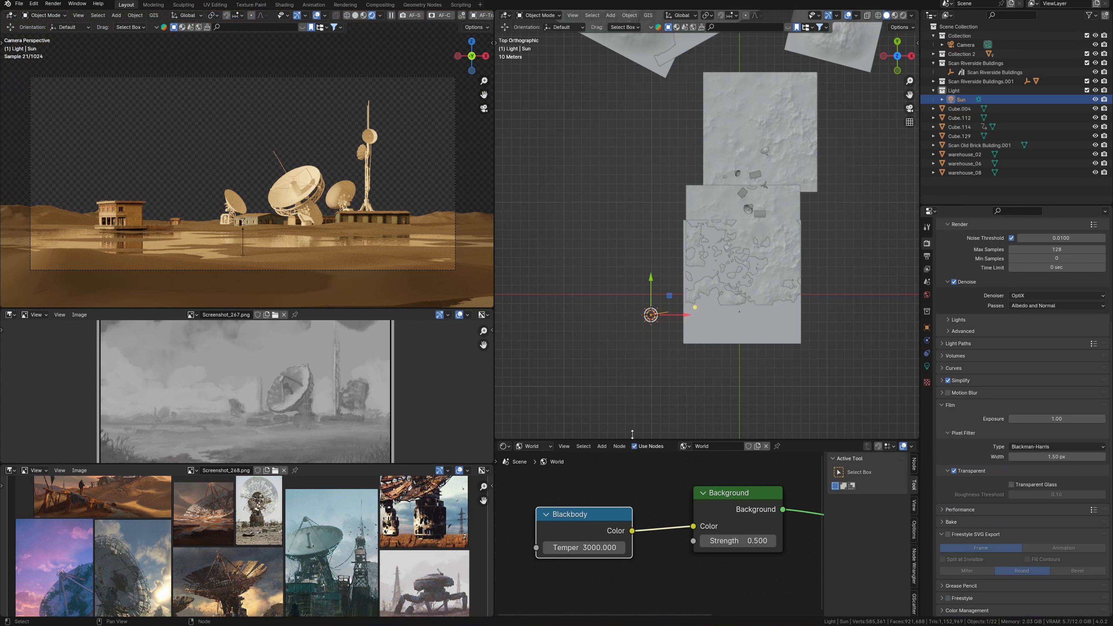
pyautogui.moveTo(588, 535); pyautogui.dragTo(603, 501)
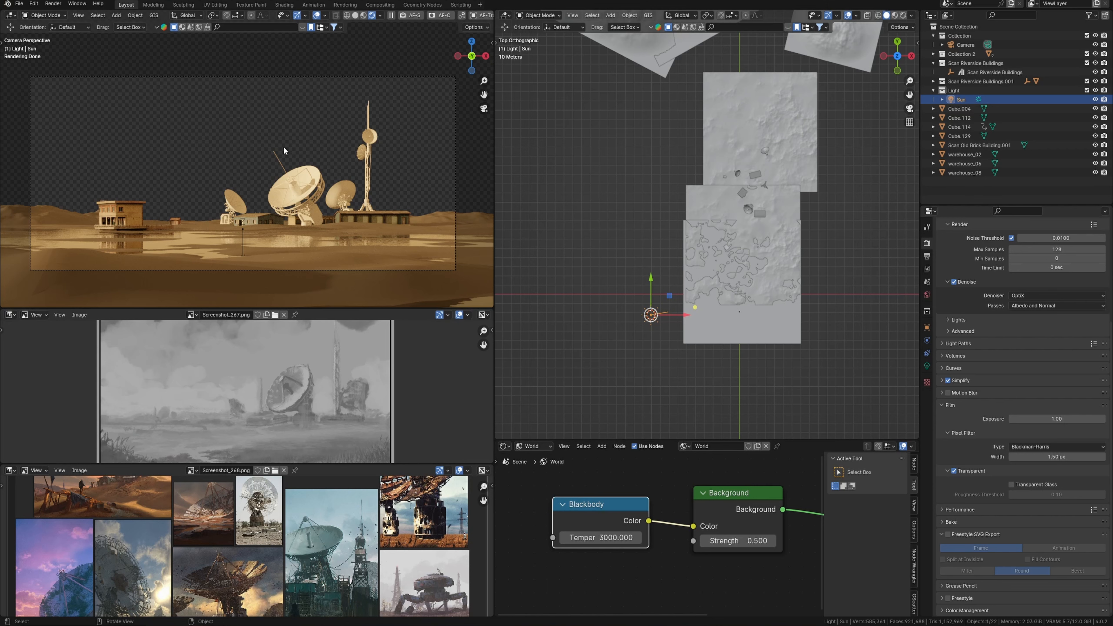
# Examine the radar-dish paintings and photos in the reference board for lighting ideas
pyautogui.keyDown('shift'); pyautogui.moveTo(290, 203); pyautogui.dragTo(287, 202, button='middle'); pyautogui.keyUp('shift')
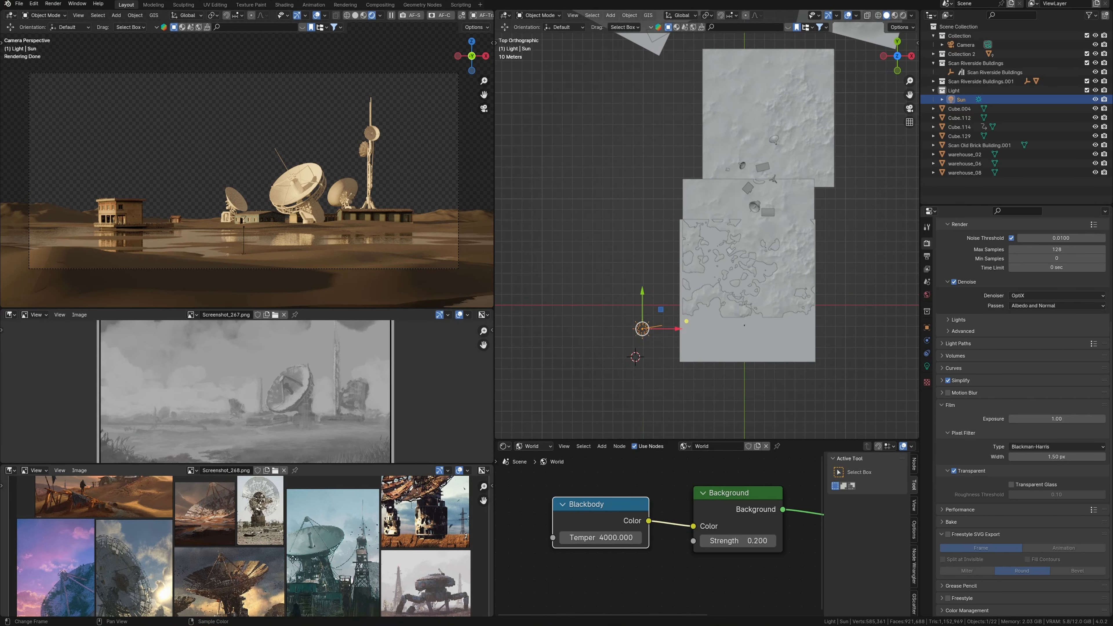
pyautogui.moveTo(221, 610); pyautogui.dragTo(242, 555, button='middle')
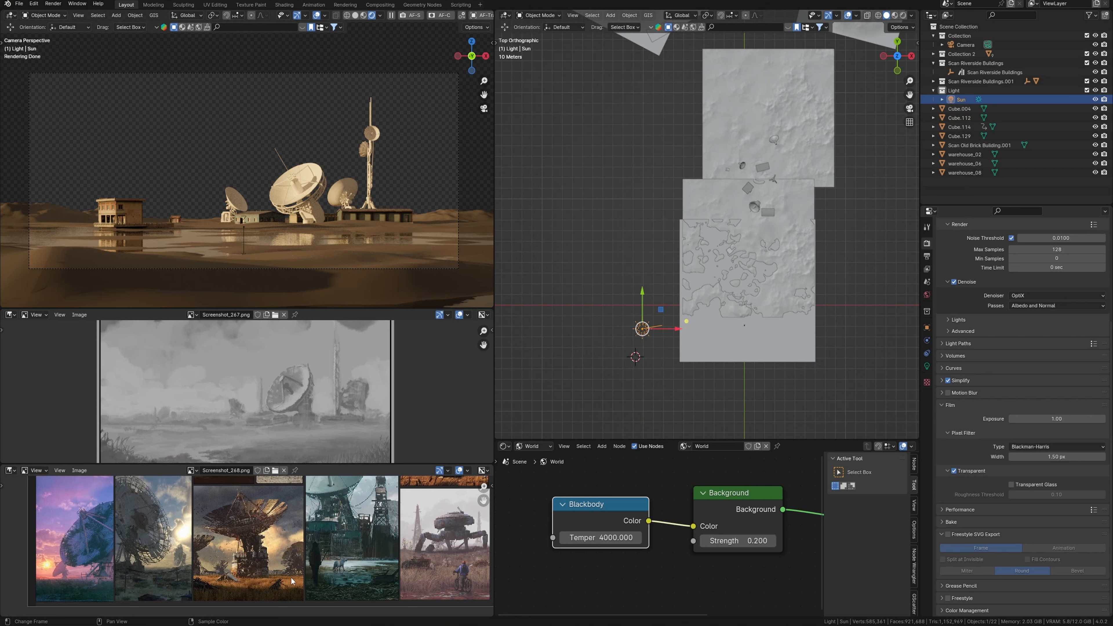
pyautogui.moveTo(233, 555); pyautogui.dragTo(219, 586, button='middle')
pyautogui.moveTo(286, 612); pyautogui.dragTo(294, 567, button='middle')
pyautogui.moveTo(214, 573); pyautogui.dragTo(259, 570, button='middle')
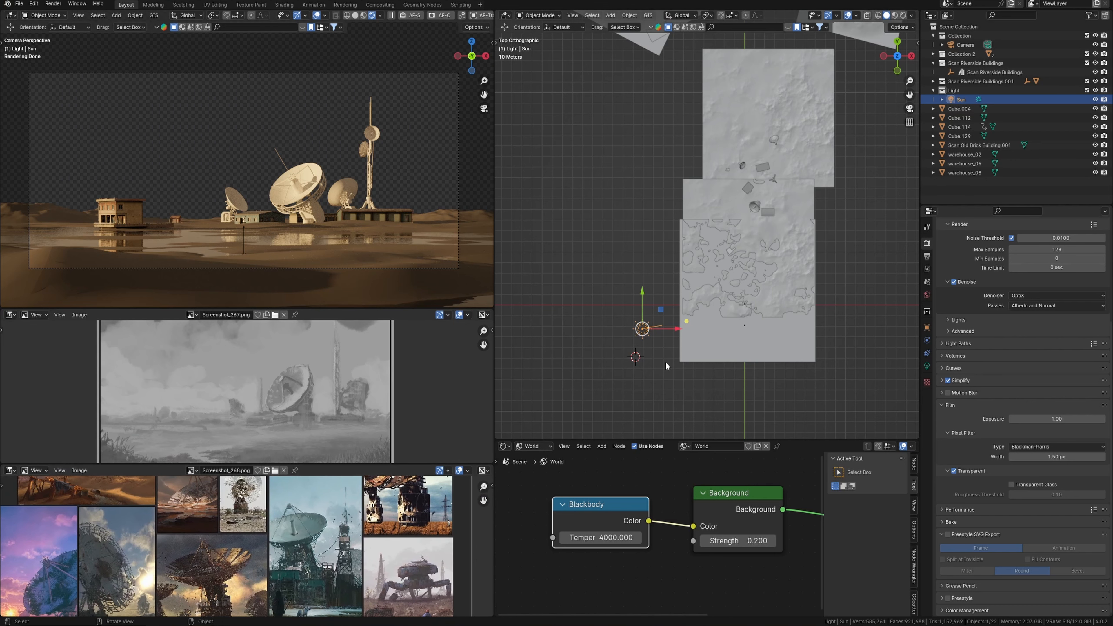
# Add a cube to the Light collection in the empty area beside the terrain and scale it up
pyautogui.hotkey('shift', 'a')
pyautogui.moveTo(659, 366)
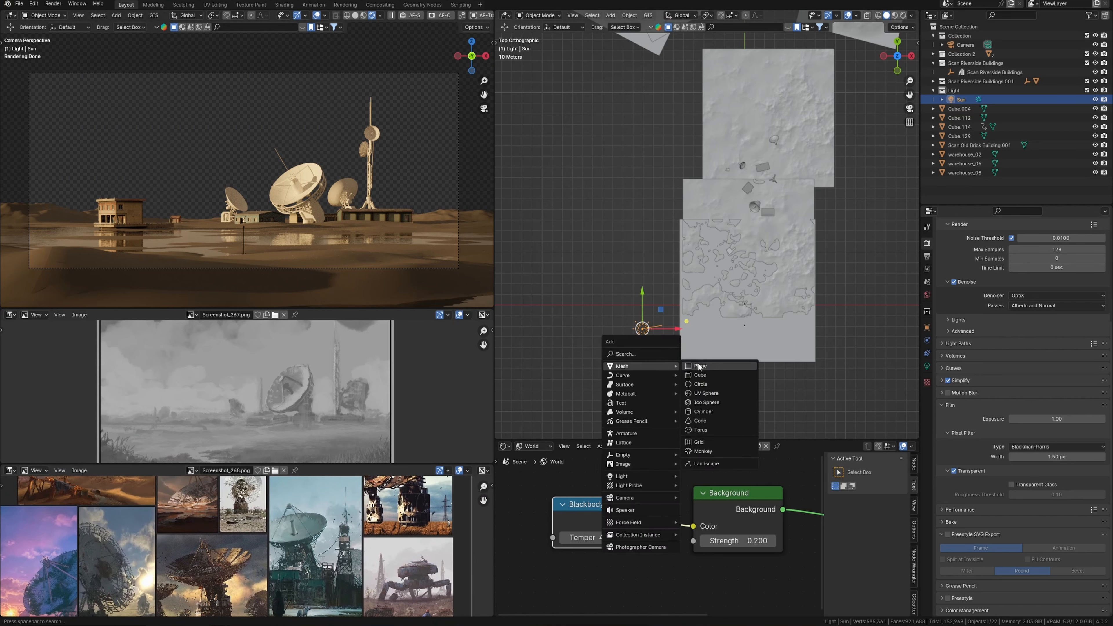
pyautogui.click(701, 375)
pyautogui.keyDown('shift'); pyautogui.moveTo(651, 390); pyautogui.dragTo(675, 336, button='middle'); pyautogui.keyUp('shift')
pyautogui.press('s')
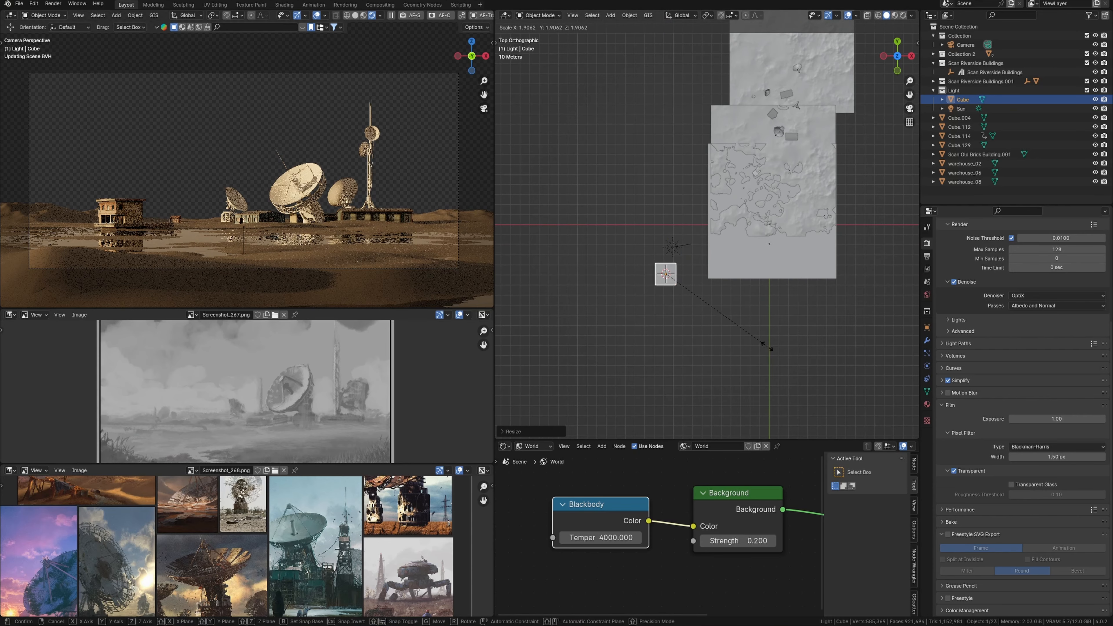
pyautogui.click(754, 352)
# Scale the new cube along the Z axis only
pyautogui.moveTo(723, 341); pyautogui.dragTo(763, 325, button='middle')
pyautogui.press('s')
pyautogui.press('z')
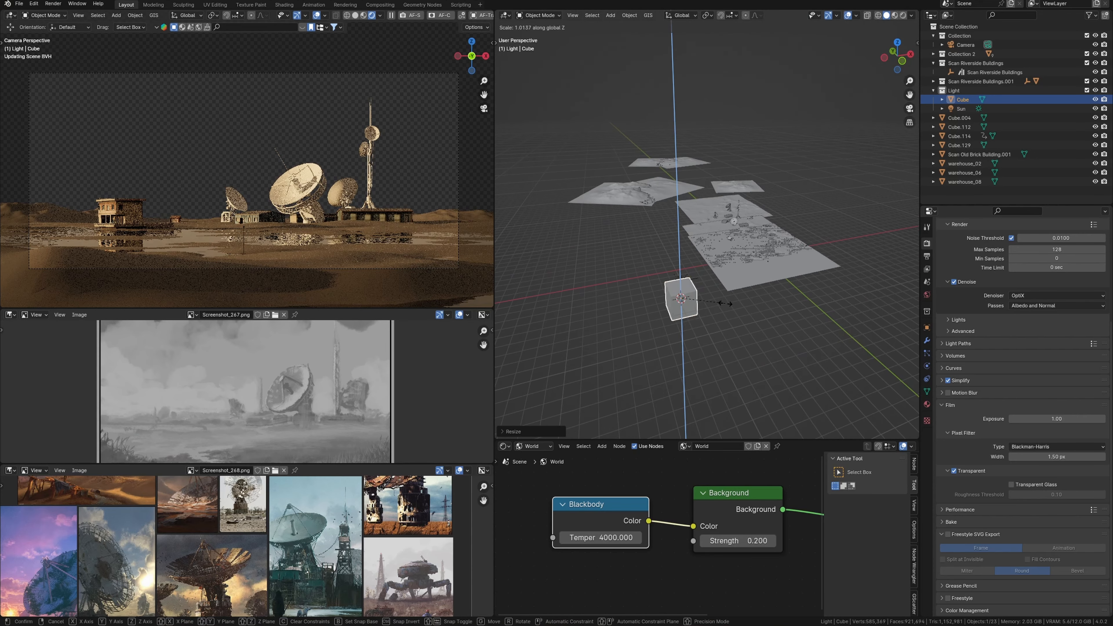
pyautogui.click(755, 336)
# Move the cube in the top view onto the left edge of the foreground terrain
pyautogui.press('KP_7')
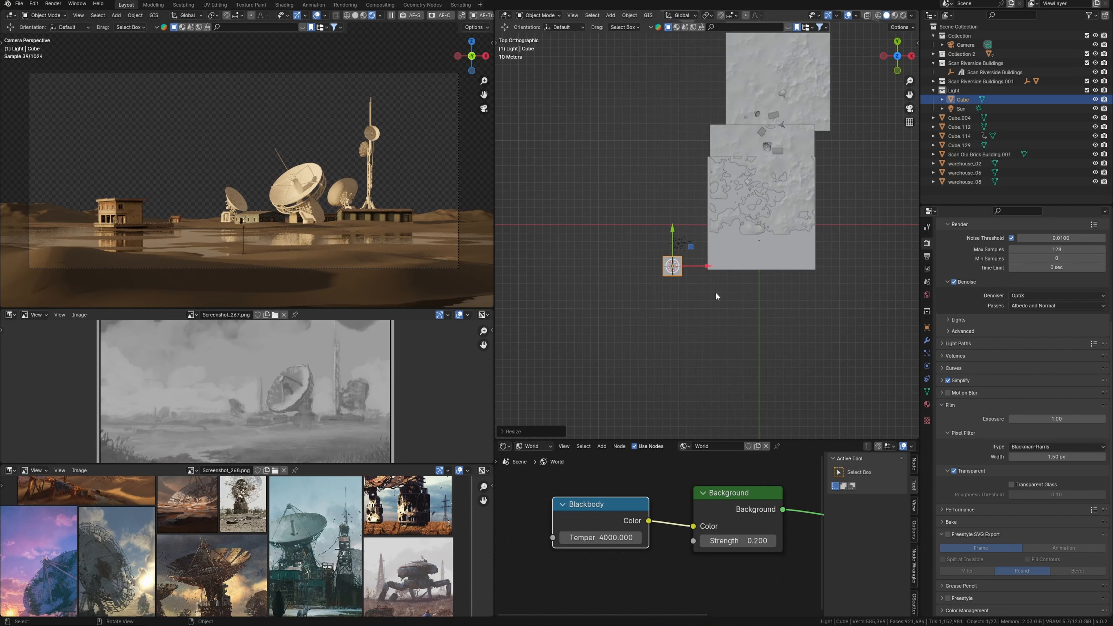
pyautogui.press('g')
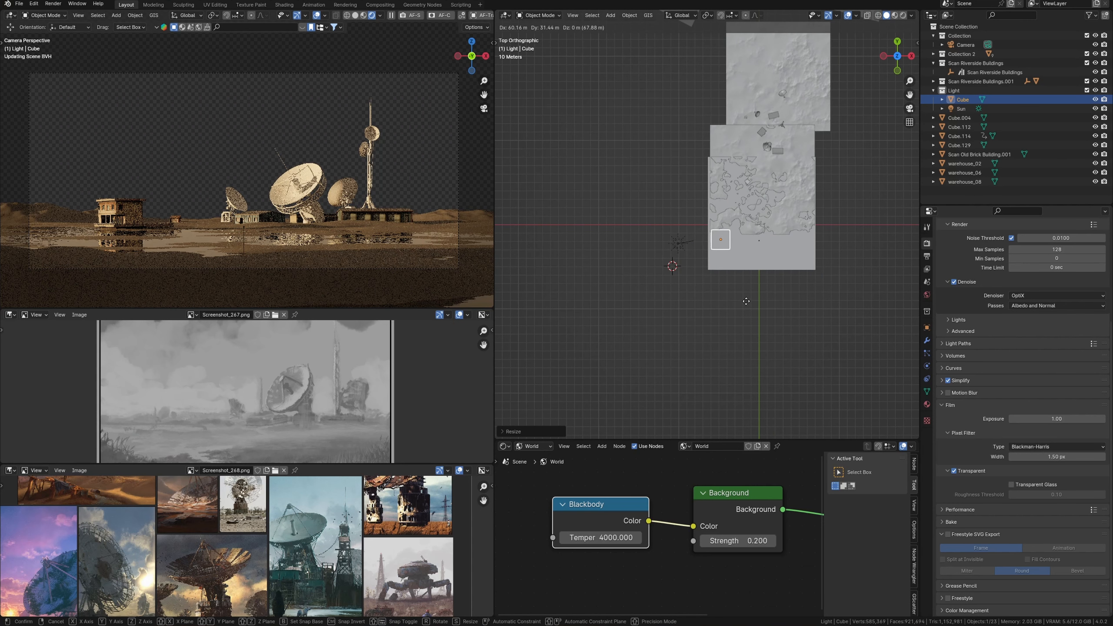
pyautogui.click(751, 303)
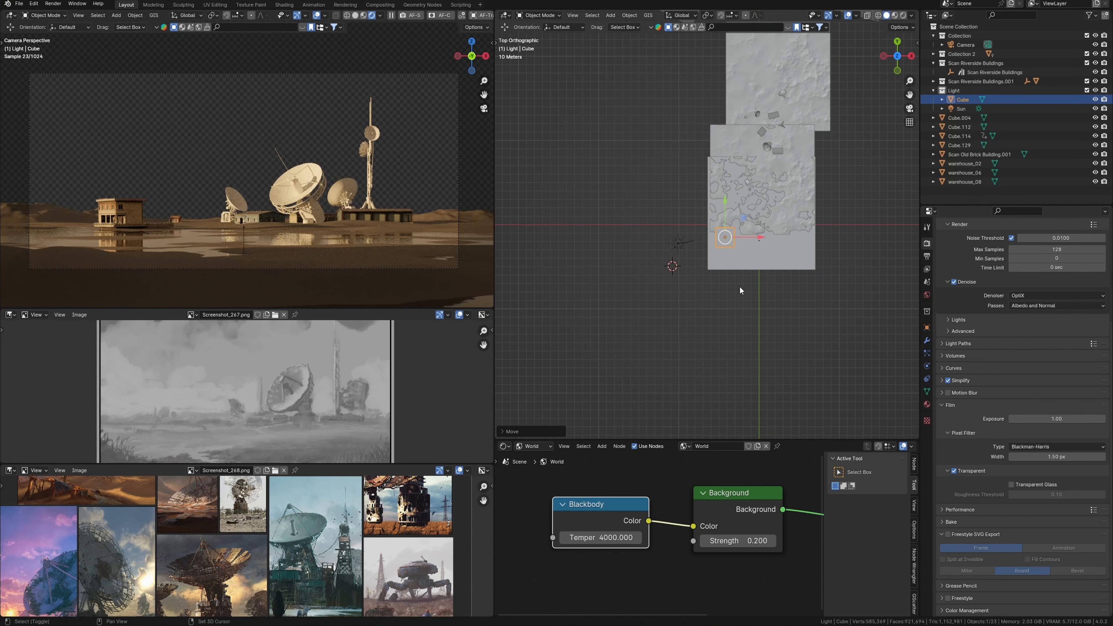
pyautogui.scroll(2, 676, 289)
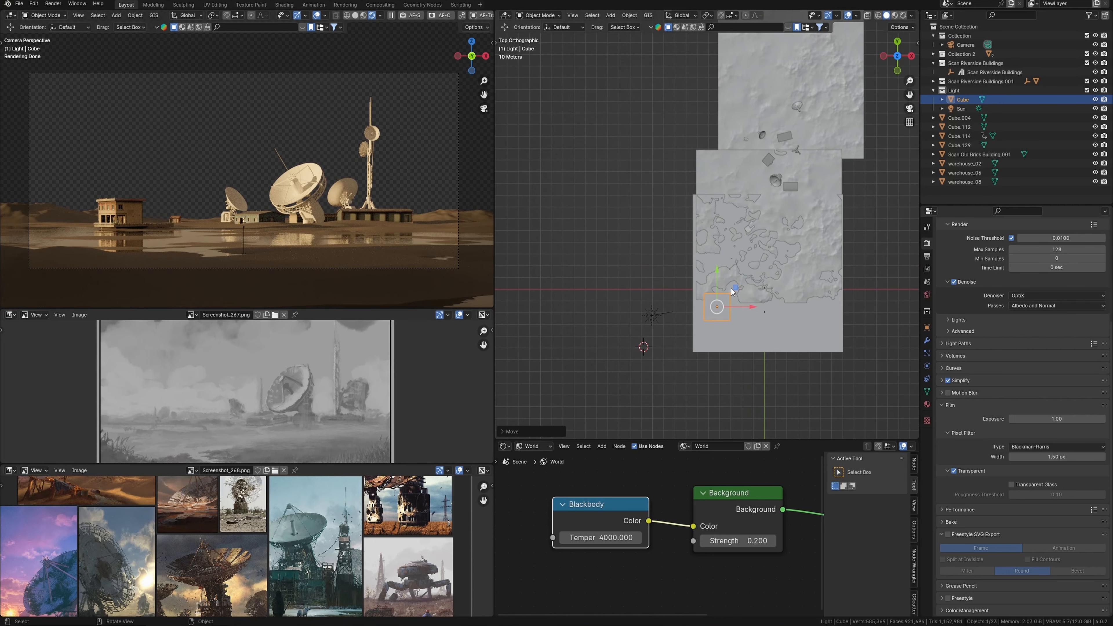
pyautogui.moveTo(735, 287)
pyautogui.mouseDown()
pyautogui.moveTo(721, 290)
pyautogui.moveTo(723, 278)
pyautogui.mouseUp()
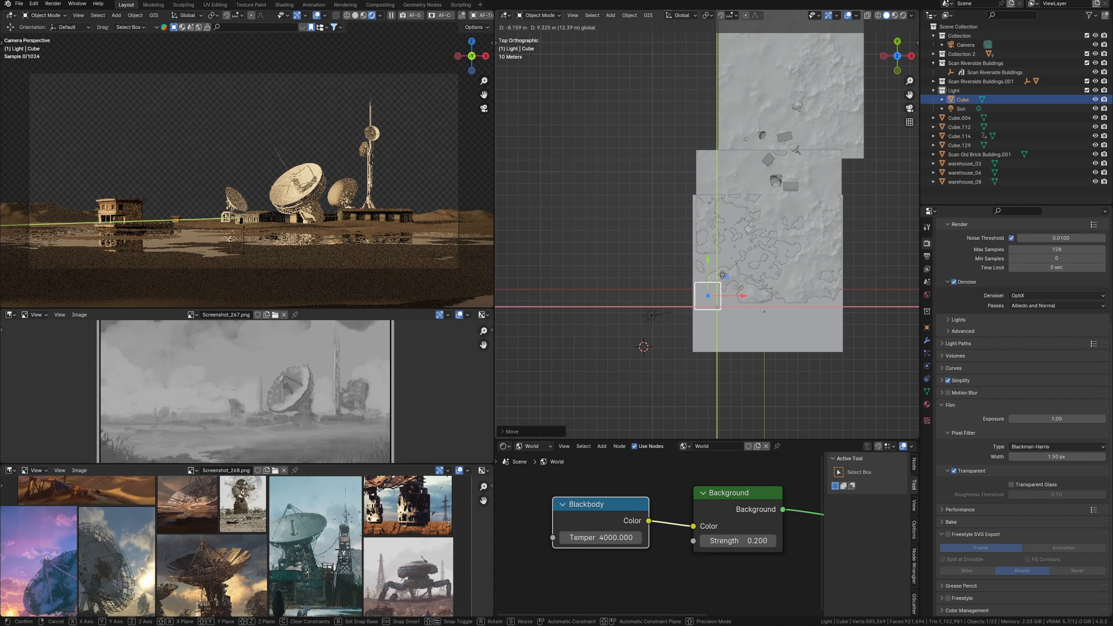
pyautogui.moveTo(722, 274); pyautogui.dragTo(723, 274)
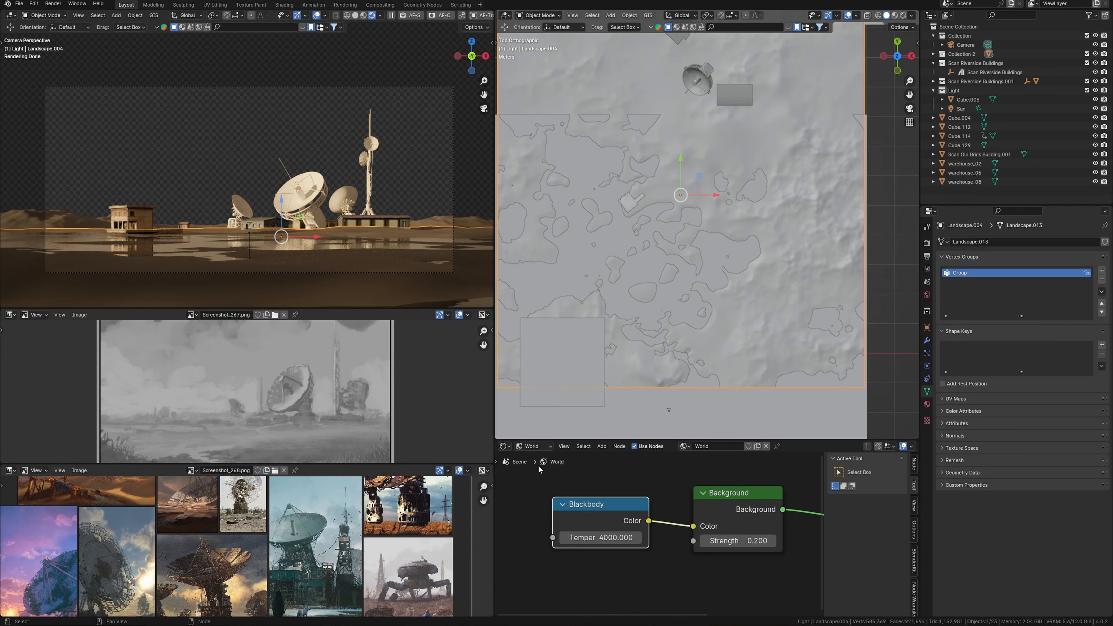
# Show the landscape's object material and load the DAMP SOIL albedo, AO, displacement and normal maps into it as a Principled texture setup
pyautogui.click(532, 447)
pyautogui.click(532, 473)
pyautogui.scroll(-3, 663, 570)
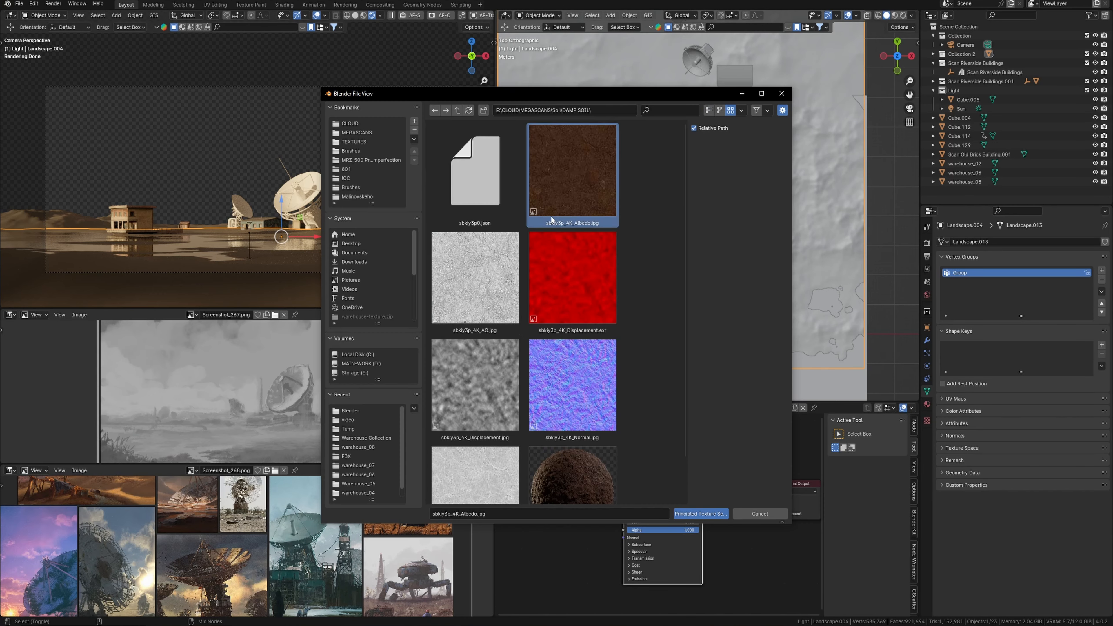
pyautogui.keyDown('ctrl'); pyautogui.click(500, 278); pyautogui.keyUp('ctrl')
pyautogui.keyDown('ctrl'); pyautogui.click(547, 291); pyautogui.keyUp('ctrl')
pyautogui.keyDown('ctrl'); pyautogui.click(491, 412); pyautogui.keyUp('ctrl')
pyautogui.keyDown('ctrl'); pyautogui.click(572, 386); pyautogui.keyUp('ctrl')
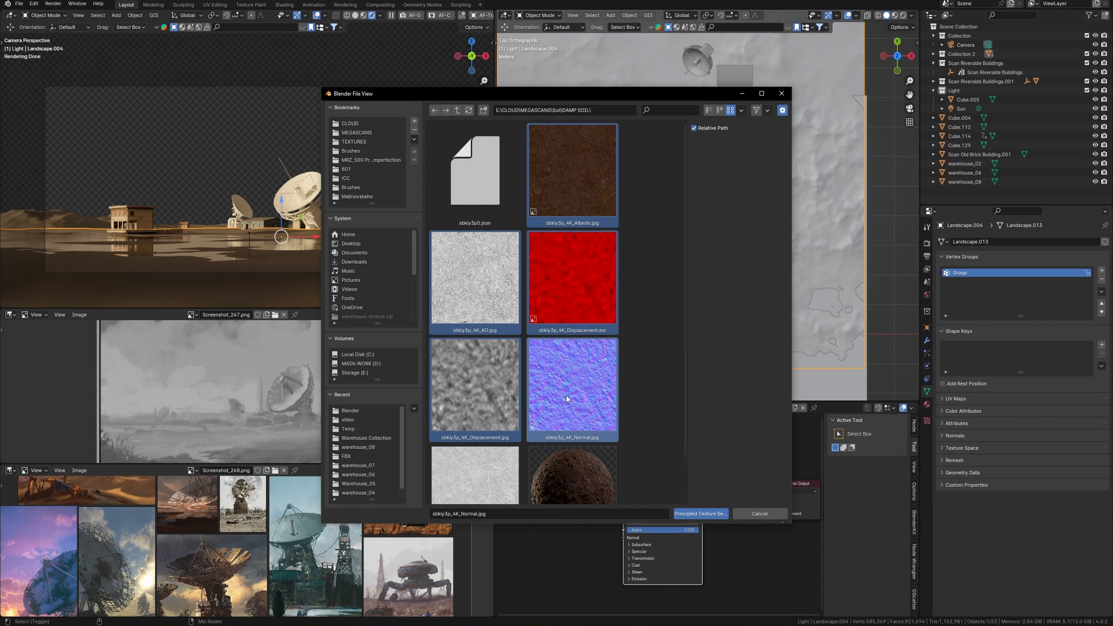
pyautogui.keyDown('ctrl'); pyautogui.click(475, 475); pyautogui.keyUp('ctrl')
pyautogui.scroll(-1, 475, 476)
pyautogui.click(700, 515)
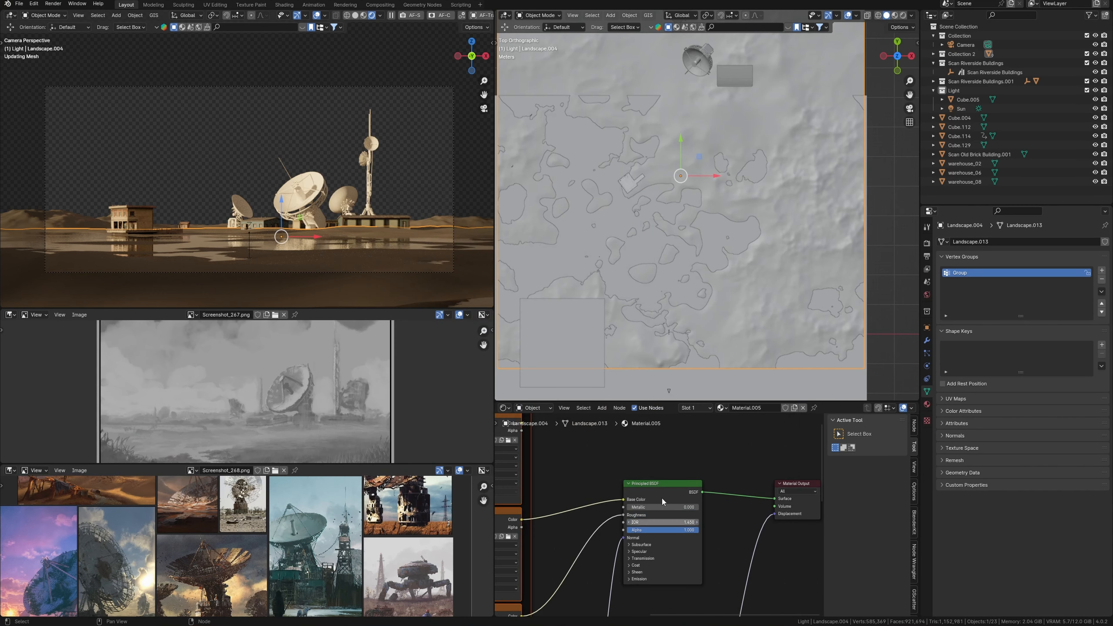
# Unwrap the UVs of the entire foreground landscape mesh
pyautogui.scroll(-2, 769, 308)
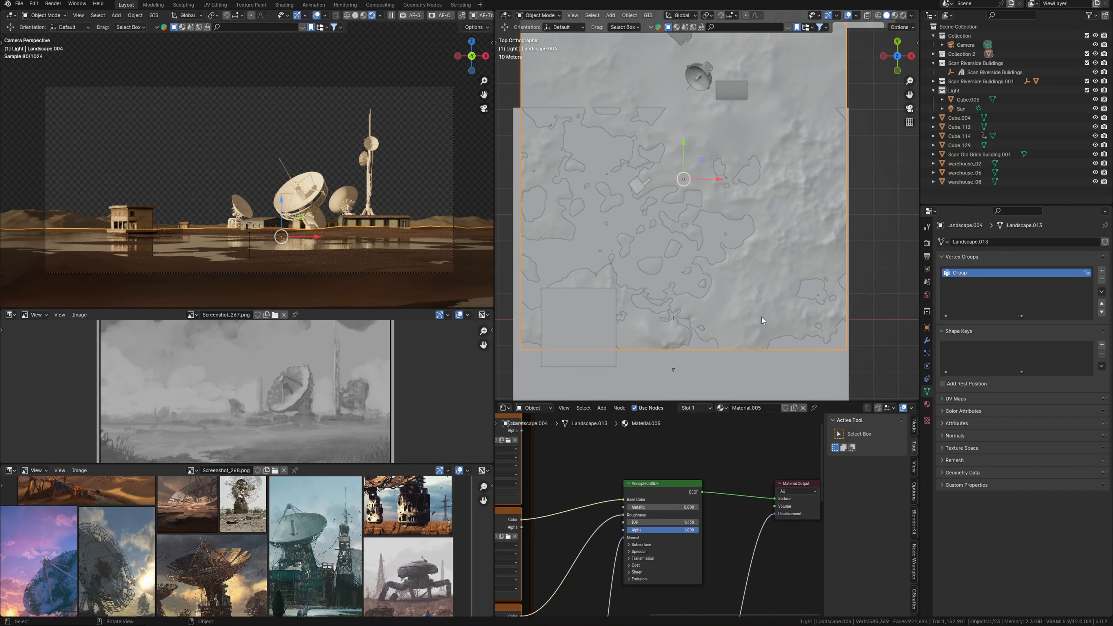
pyautogui.press('Tab')
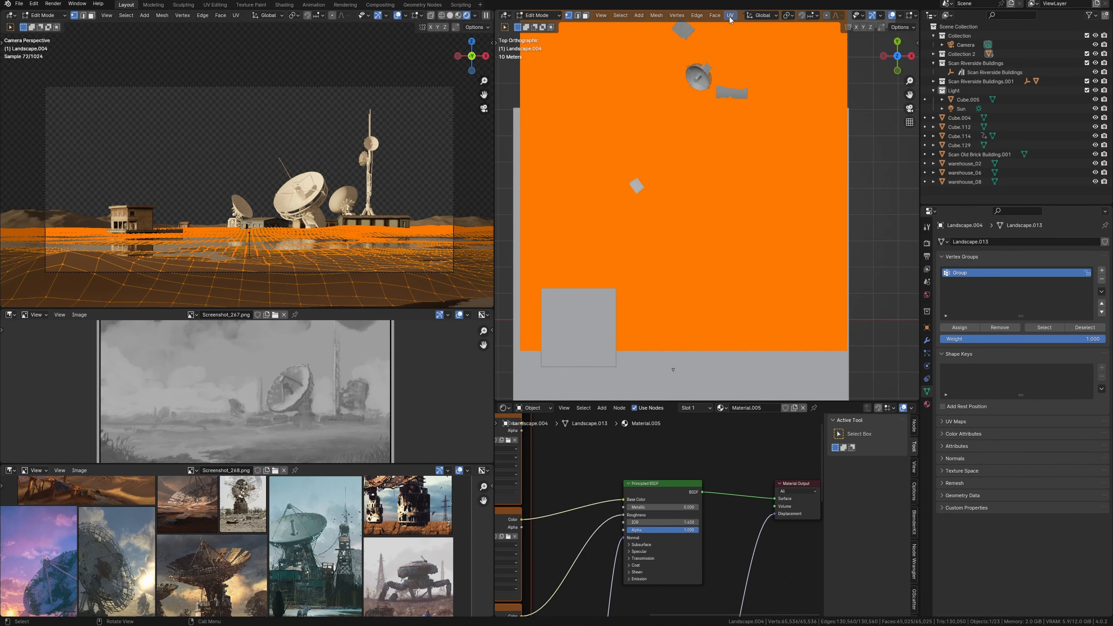
pyautogui.click(731, 15)
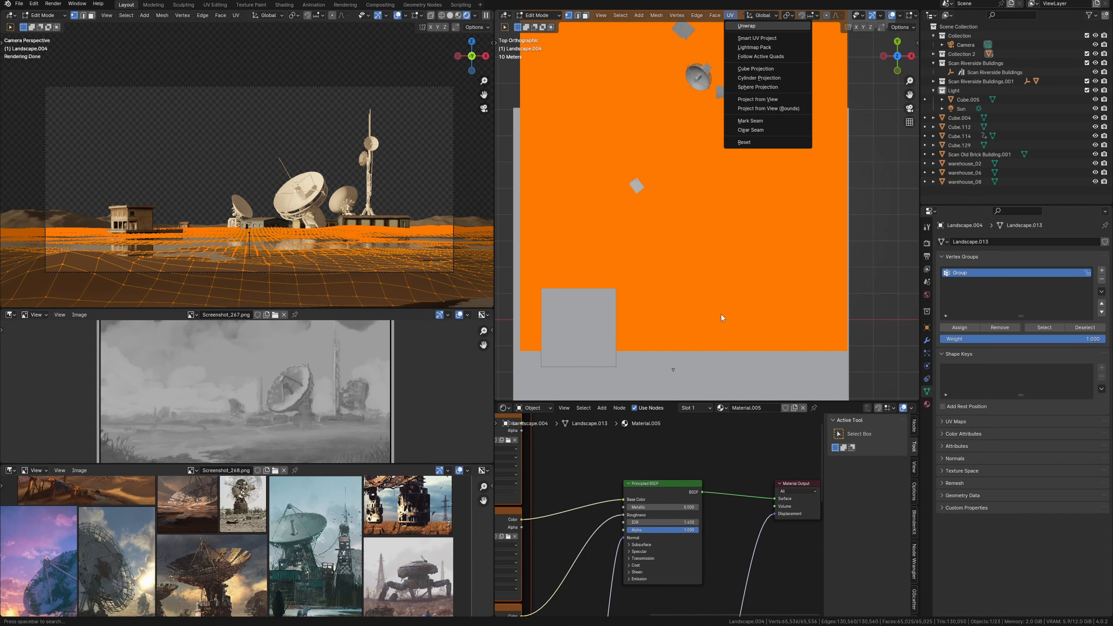
pyautogui.click(735, 26)
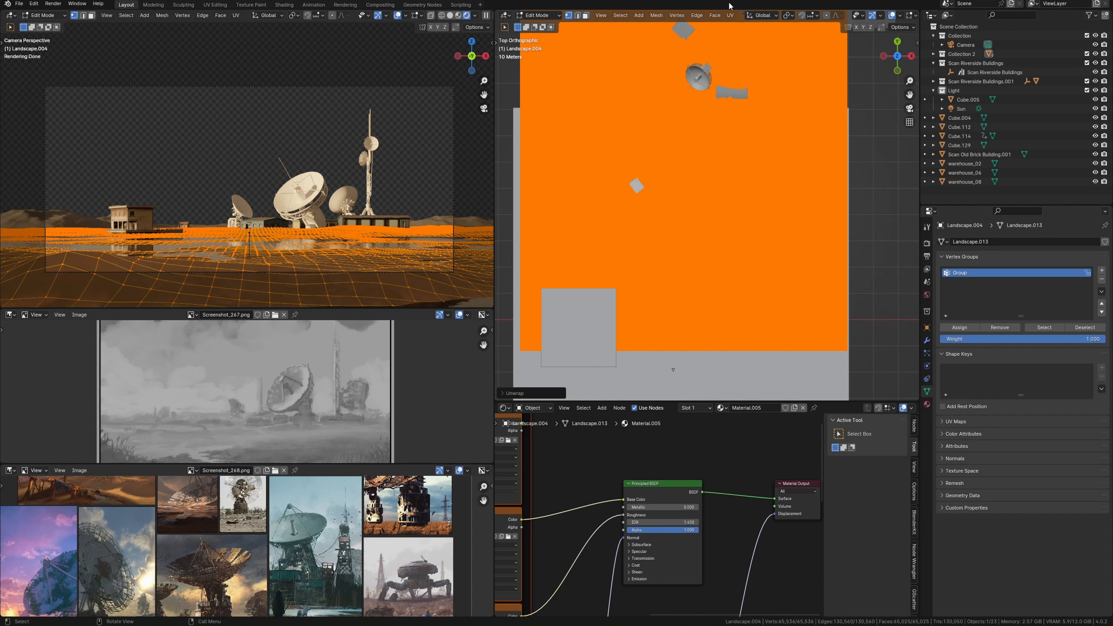
pyautogui.press('Tab')
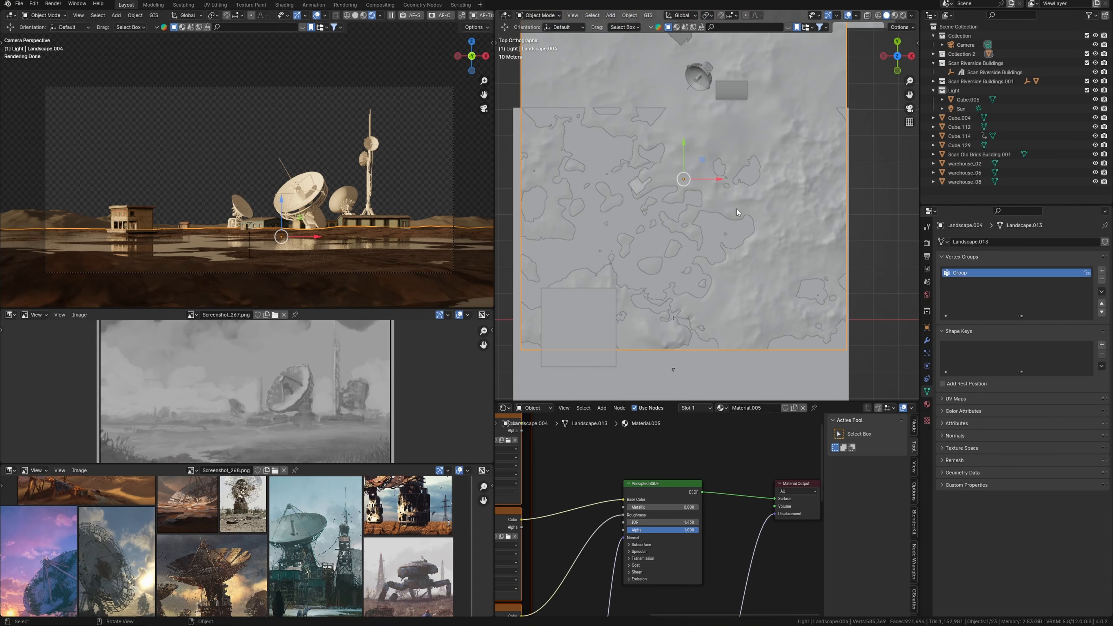
# Set the X, Y and Z scale of the landscape material's Mapping node to 10
pyautogui.moveTo(636, 605); pyautogui.dragTo(759, 518, button='middle')
pyautogui.moveTo(650, 506)
pyautogui.keyDown('ctrl'); pyautogui.mouseDown(button='middle')
pyautogui.moveTo(842, 545)
pyautogui.moveTo(617, 523)
pyautogui.moveTo(667, 502)
pyautogui.mouseUp(button='middle'); pyautogui.keyUp('ctrl')
pyautogui.moveTo(647, 501); pyautogui.dragTo(649, 527)
pyautogui.write('5')
pyautogui.press('Return')
pyautogui.write('10')
pyautogui.press('Return')
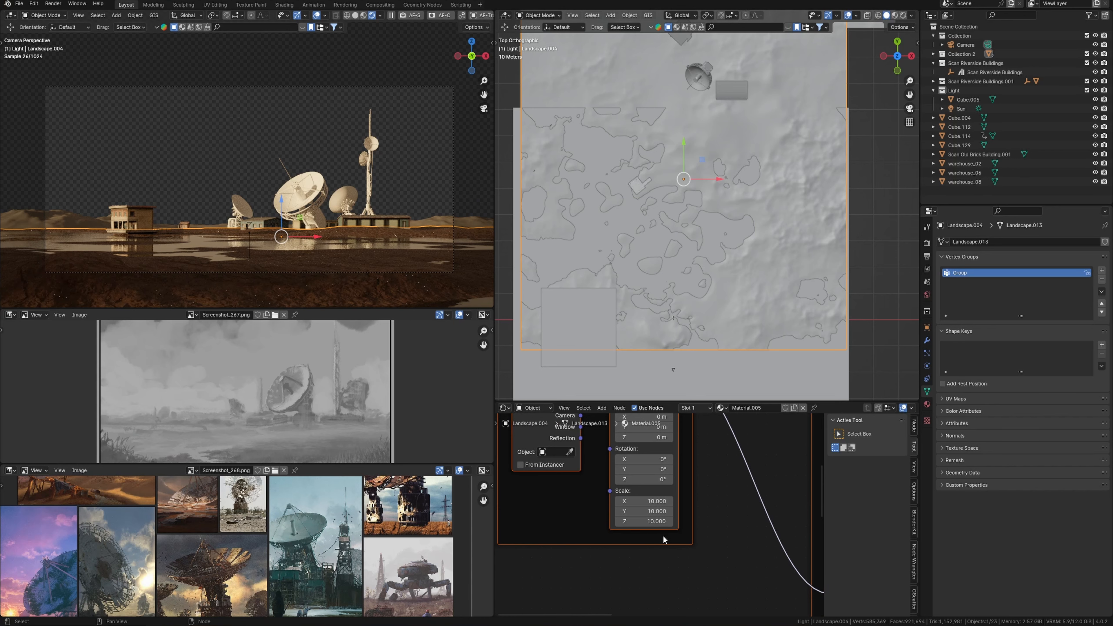
# Load the RUSTY METAL SHEET albedo, AO, displacement JPG, roughness and normal maps into the large dish's material as a Principled texture setup
pyautogui.keyDown('shift'); pyautogui.moveTo(358, 198); pyautogui.dragTo(379, 119, button='middle'); pyautogui.keyUp('shift')
pyautogui.scroll(1, 396, 218)
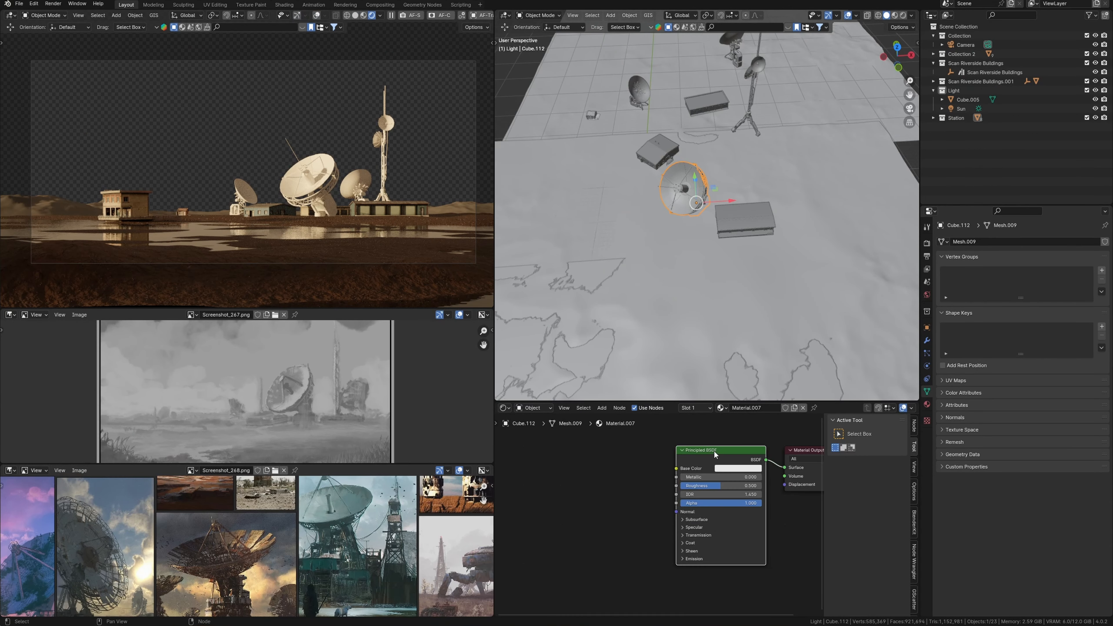
pyautogui.hotkey('ctrl', 'shift', 't')
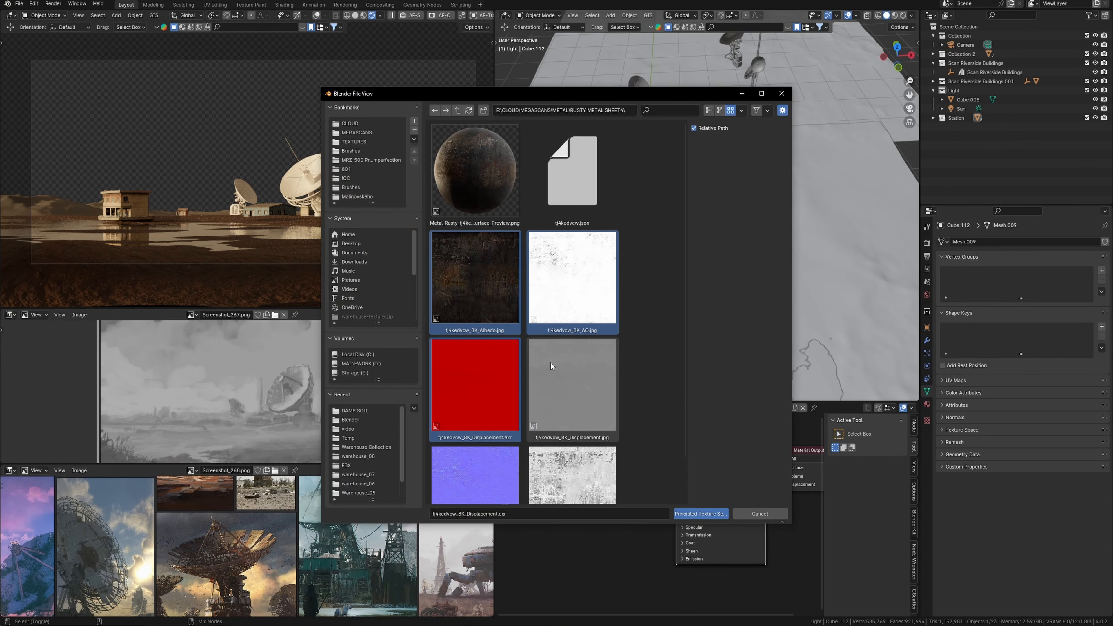
pyautogui.keyDown('ctrl'); pyautogui.click(568, 373); pyautogui.keyUp('ctrl')
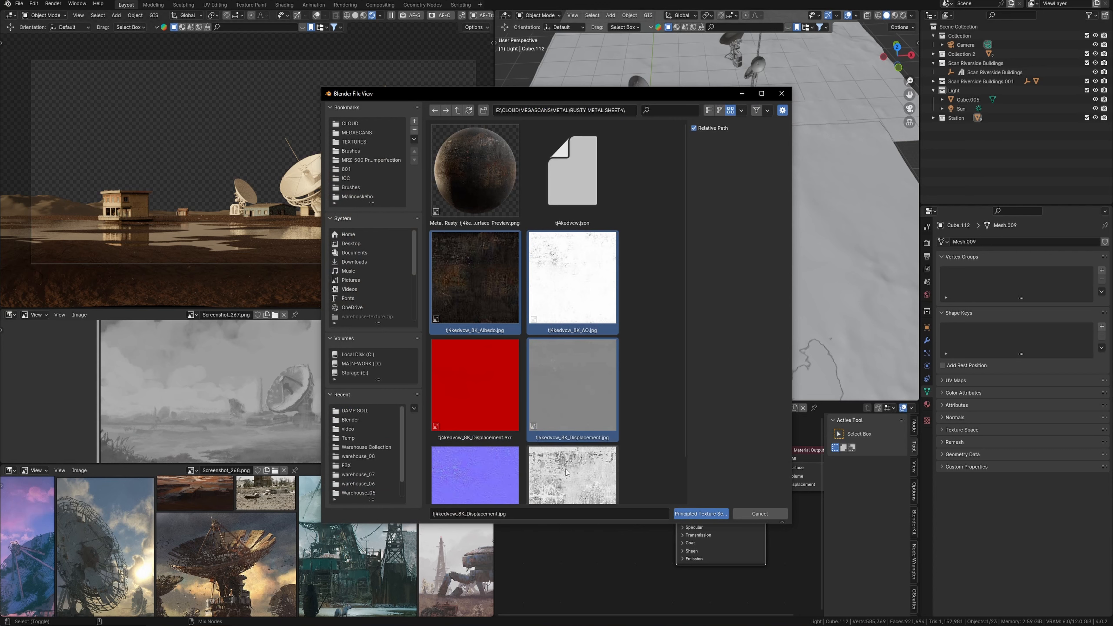
pyautogui.keyDown('ctrl'); pyautogui.click(565, 472); pyautogui.keyUp('ctrl')
pyautogui.keyDown('ctrl'); pyautogui.click(487, 470); pyautogui.keyUp('ctrl')
pyautogui.click(699, 517)
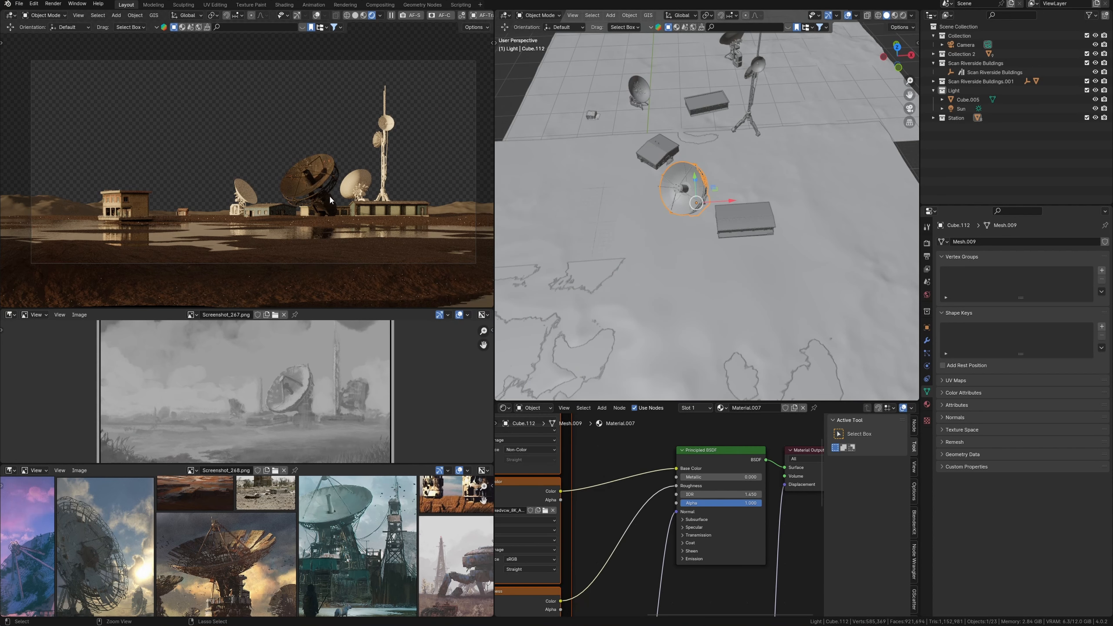
# Set the X, Y and Z scale of the large dish material's Mapping node to 5
pyautogui.scroll(6, 394, 242)
pyautogui.scroll(4, 395, 211)
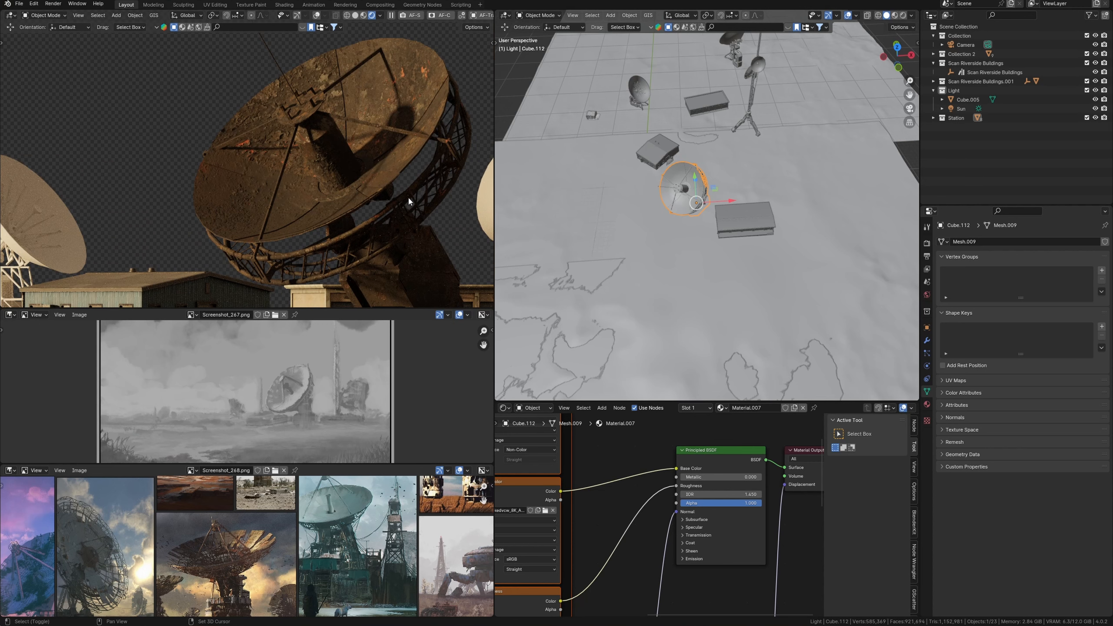
pyautogui.keyDown('shift'); pyautogui.moveTo(409, 202); pyautogui.dragTo(375, 179, button='middle'); pyautogui.keyUp('shift')
pyautogui.moveTo(541, 539); pyautogui.dragTo(653, 544, button='middle')
pyautogui.moveTo(583, 493); pyautogui.dragTo(659, 515, button='middle')
pyautogui.keyDown('ctrl'); pyautogui.moveTo(659, 514); pyautogui.dragTo(668, 481, button='middle'); pyautogui.keyUp('ctrl')
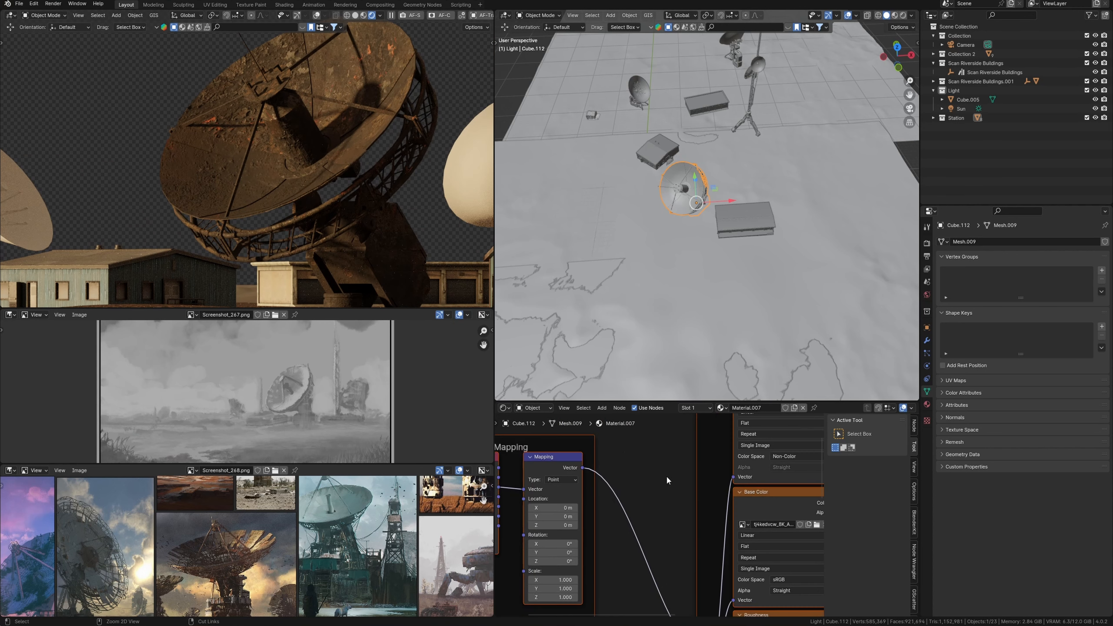
pyautogui.moveTo(583, 588); pyautogui.dragTo(673, 530, button='middle')
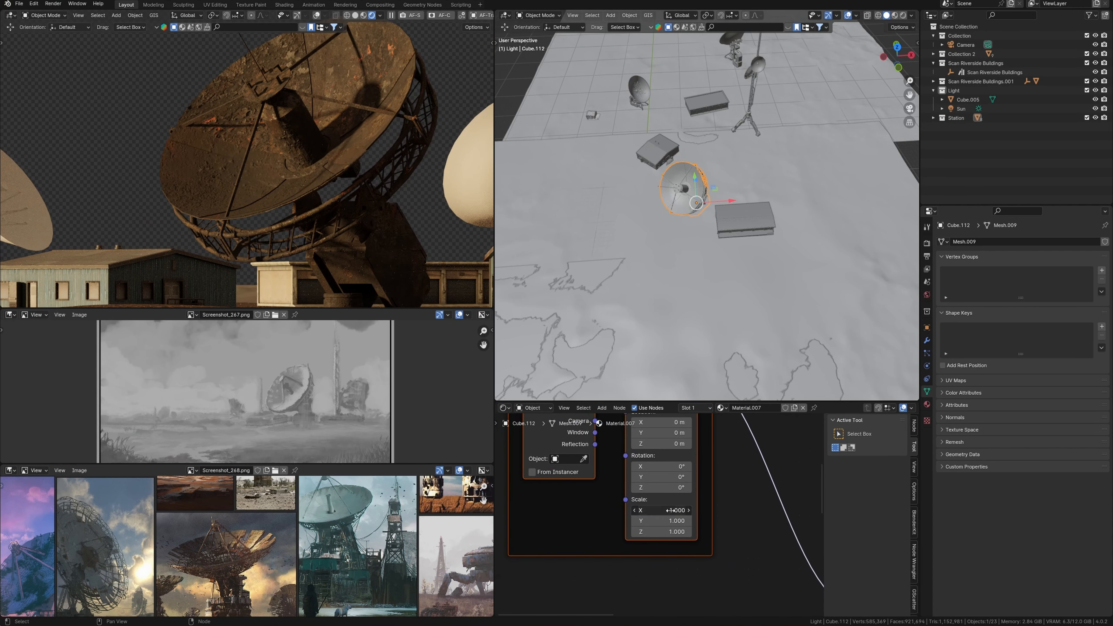
pyautogui.moveTo(673, 510); pyautogui.dragTo(685, 524)
pyautogui.write('5')
pyautogui.press('Return')
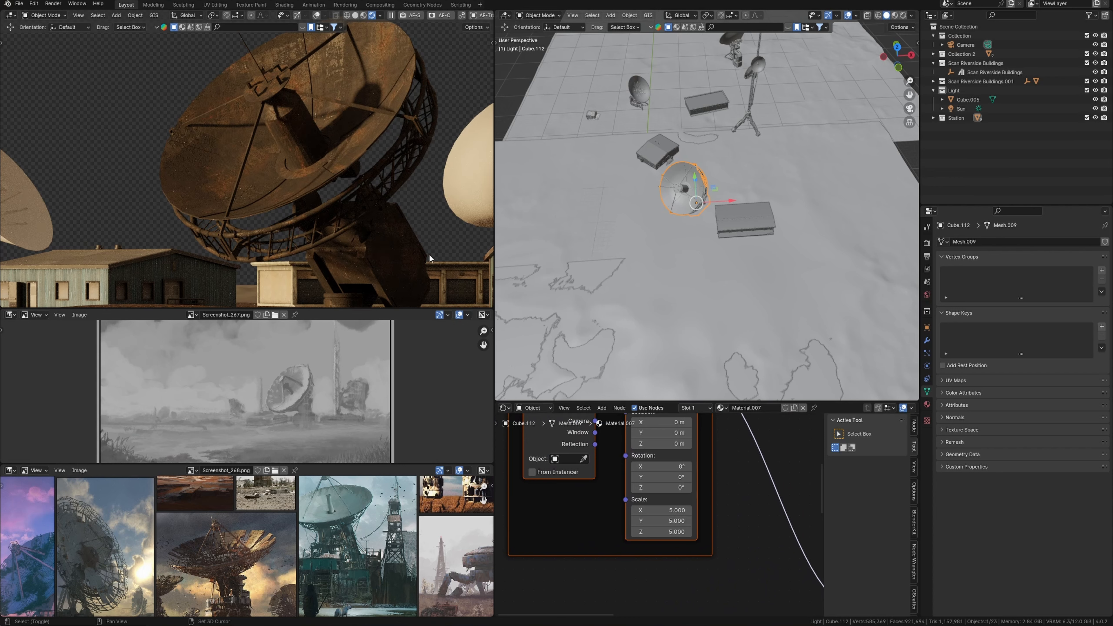
pyautogui.keyDown('shift'); pyautogui.moveTo(397, 243); pyautogui.dragTo(422, 197, button='middle'); pyautogui.keyUp('shift')
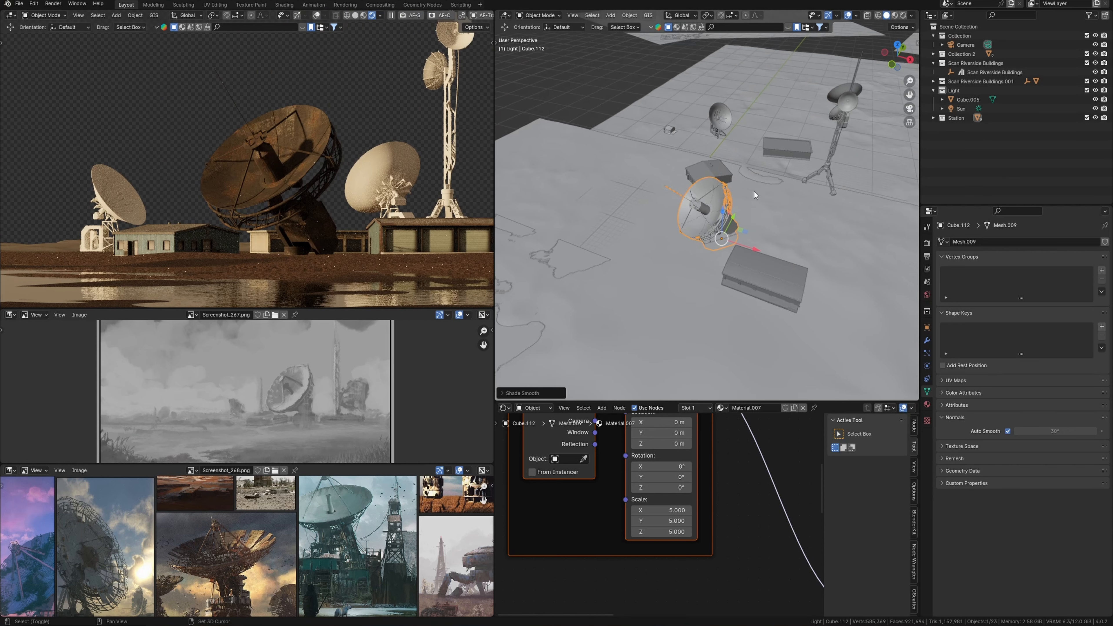
# Link the large dish's rusty metal material to the two smaller dishes and the antenna tower
pyautogui.moveTo(745, 184); pyautogui.dragTo(755, 162, button='middle')
pyautogui.click(756, 161)
pyautogui.keyDown('shift'); pyautogui.click(633, 189); pyautogui.keyUp('shift')
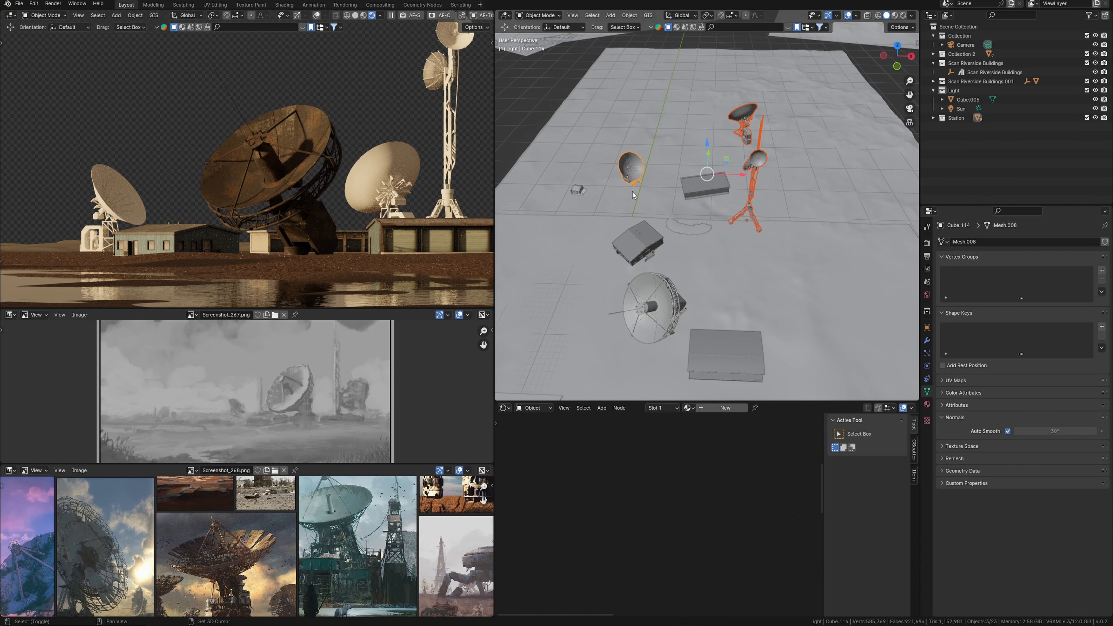
pyautogui.keyDown('shift'); pyautogui.click(666, 319); pyautogui.keyUp('shift')
pyautogui.hotkey('ctrl', 'l')
pyautogui.click(662, 324)
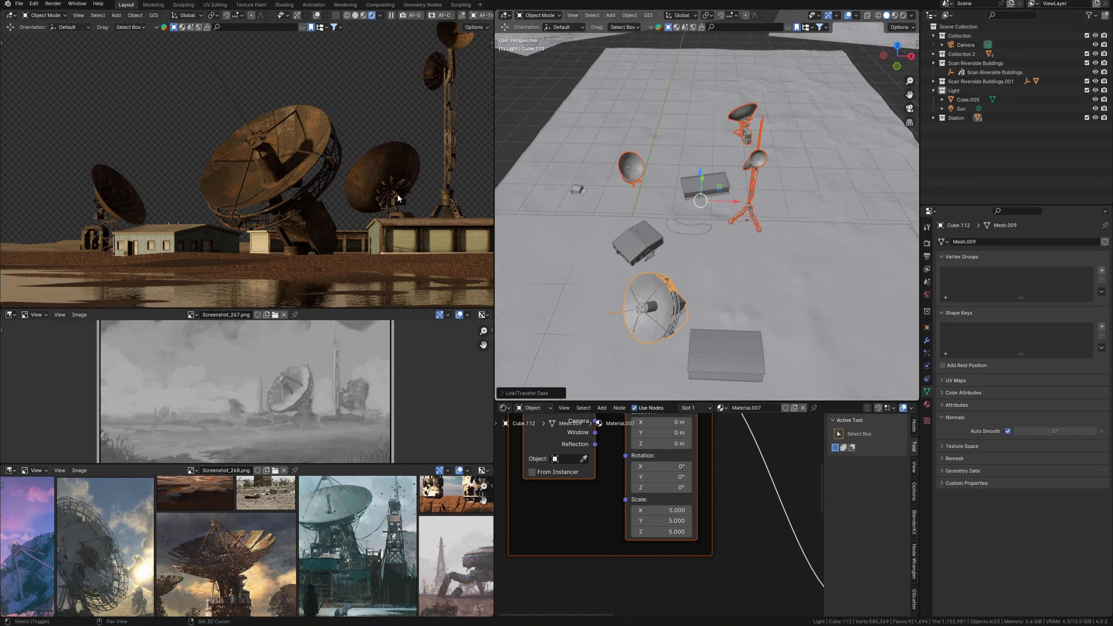
pyautogui.moveTo(398, 198)
pyautogui.keyDown('shift'); pyautogui.mouseDown(button='middle')
pyautogui.moveTo(393, 231)
pyautogui.moveTo(392, 208)
pyautogui.mouseUp(button='middle'); pyautogui.keyUp('shift')
pyautogui.keyDown('shift'); pyautogui.moveTo(392, 208); pyautogui.dragTo(412, 215, button='middle'); pyautogui.keyUp('shift')
# Insert a Hue/Saturation/Value node between the base colour texture and the Principled BSDF in the warehouse_06 material
pyautogui.click(397, 253)
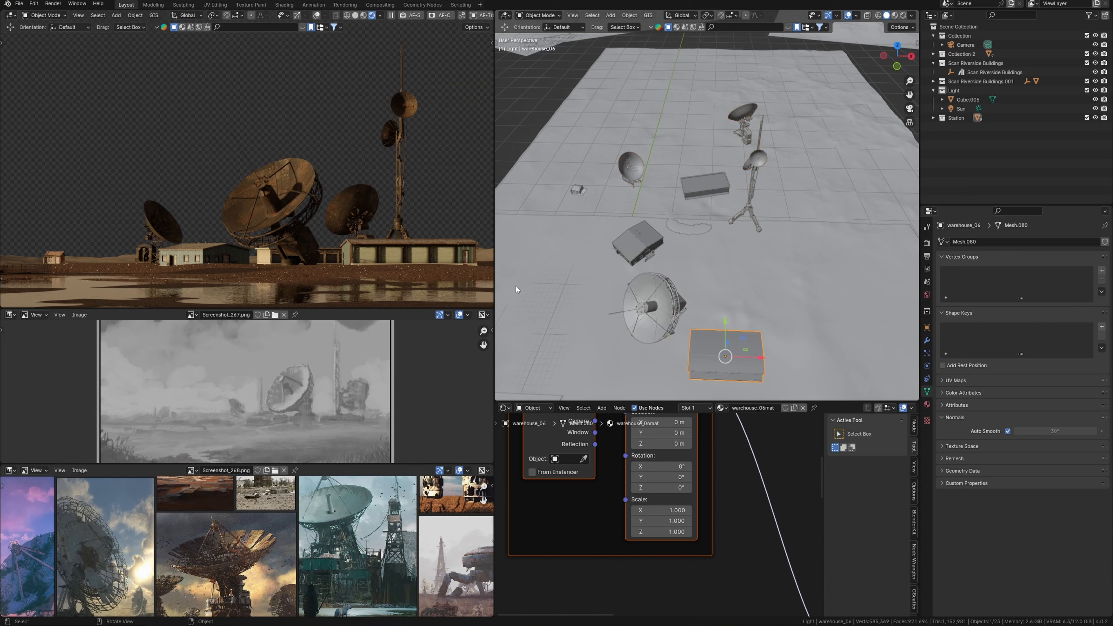
pyautogui.moveTo(697, 464); pyautogui.dragTo(626, 511, button='middle')
pyautogui.keyDown('ctrl'); pyautogui.moveTo(626, 511); pyautogui.dragTo(563, 560, button='middle'); pyautogui.keyUp('ctrl')
pyautogui.keyDown('ctrl'); pyautogui.moveTo(367, 252); pyautogui.dragTo(368, 214, button='middle'); pyautogui.keyUp('ctrl')
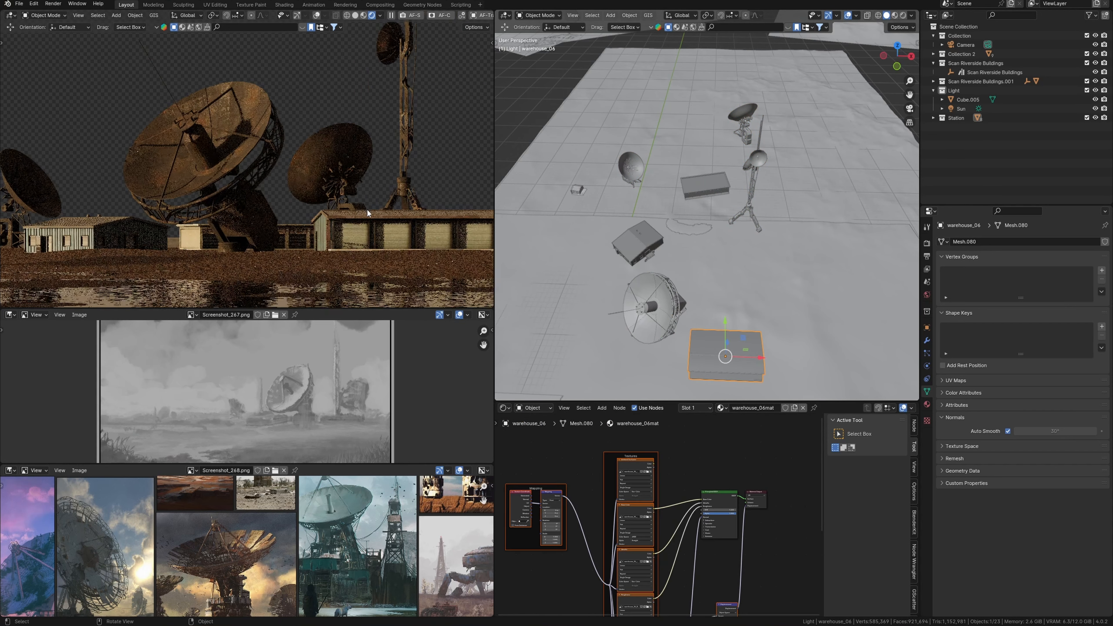
pyautogui.keyDown('shift'); pyautogui.moveTo(189, 287); pyautogui.dragTo(248, 234, button='middle'); pyautogui.keyUp('shift')
pyautogui.keyDown('shift'); pyautogui.moveTo(75, 287); pyautogui.dragTo(241, 224, button='middle'); pyautogui.keyUp('shift')
pyautogui.moveTo(705, 481); pyautogui.dragTo(696, 513, button='middle')
pyautogui.keyDown('ctrl'); pyautogui.moveTo(698, 533); pyautogui.dragTo(671, 487, button='middle'); pyautogui.keyUp('ctrl')
pyautogui.click(670, 482)
pyautogui.hotkey('shift', 'a')
pyautogui.click(670, 480)
pyautogui.write('hue')
pyautogui.press('Return')
pyautogui.click(664, 520)
pyautogui.moveTo(663, 452)
pyautogui.mouseDown()
pyautogui.moveTo(655, 464)
pyautogui.moveTo(651, 448)
pyautogui.mouseUp()
# Set both saturation and value to 0.5 in the warehouse_06 material's Hue/Saturation/Value node
pyautogui.doubleClick(664, 488)
pyautogui.write('.5')
pyautogui.press('Return')
pyautogui.keyDown('shift'); pyautogui.moveTo(461, 268); pyautogui.dragTo(333, 278, button='middle'); pyautogui.keyUp('shift')
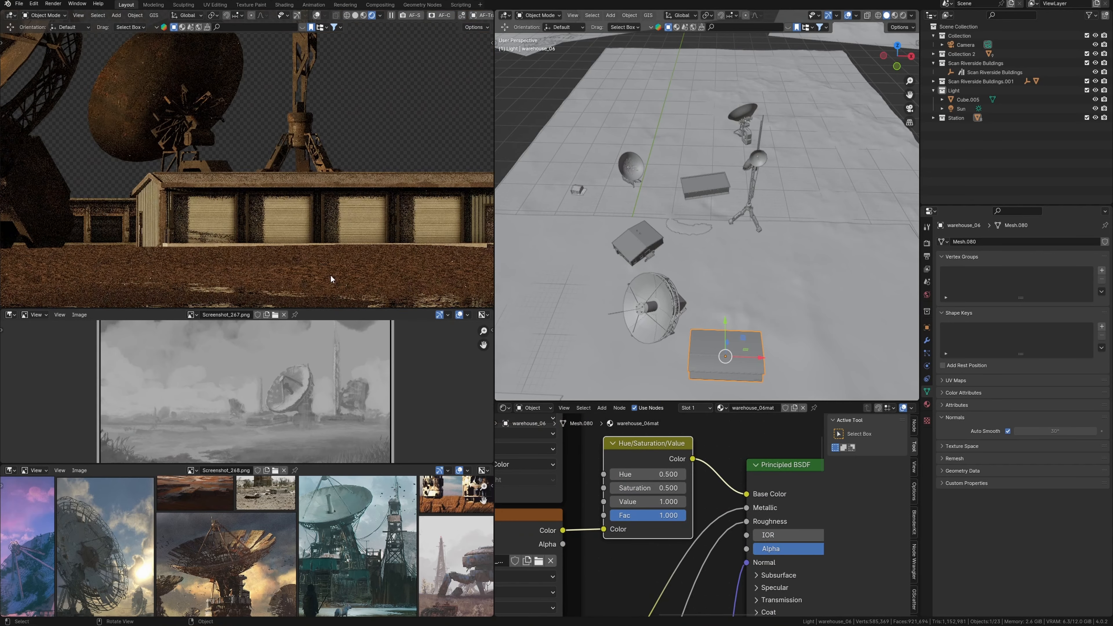
pyautogui.doubleClick(681, 503)
pyautogui.write('.5')
pyautogui.press('Return')
# Insert a Hue/Saturation/Value node with saturation and value 0.5 into warehouse_02's base colour connection, and return to the camera framing
pyautogui.keyDown('ctrl'); pyautogui.moveTo(280, 237); pyautogui.dragTo(263, 303, button='middle'); pyautogui.keyUp('ctrl')
pyautogui.keyDown('ctrl'); pyautogui.moveTo(101, 259); pyautogui.dragTo(103, 214, button='middle'); pyautogui.keyUp('ctrl')
pyautogui.keyDown('shift'); pyautogui.moveTo(103, 215); pyautogui.dragTo(293, 249, button='middle'); pyautogui.keyUp('shift')
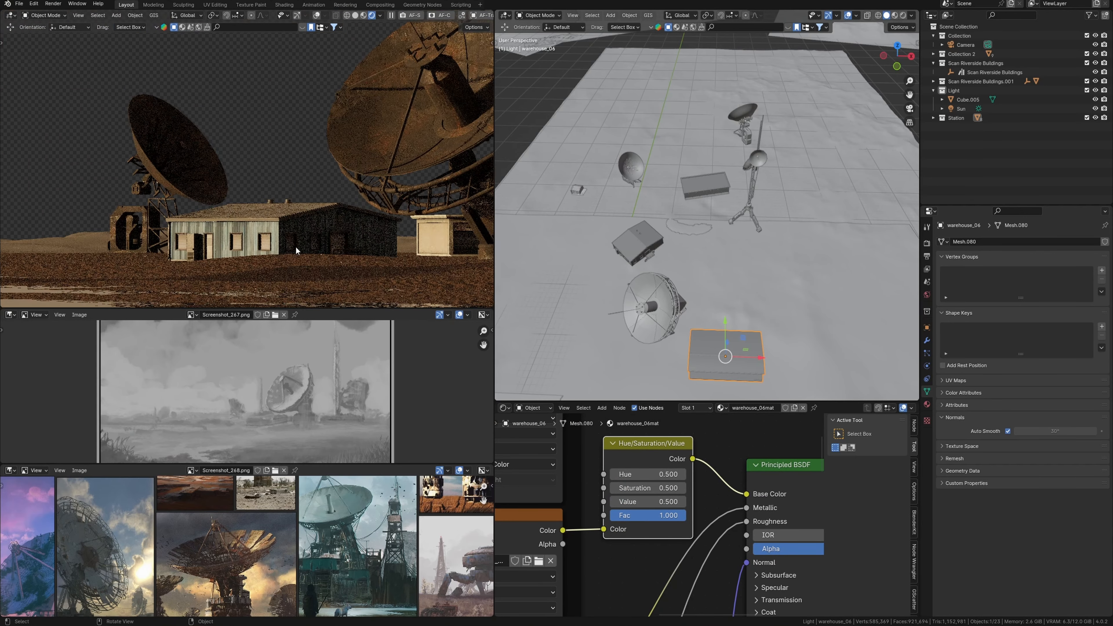
pyautogui.click(294, 249)
pyautogui.hotkey('shift', 'a')
pyautogui.write('hue')
pyautogui.press('Return')
pyautogui.click(706, 463)
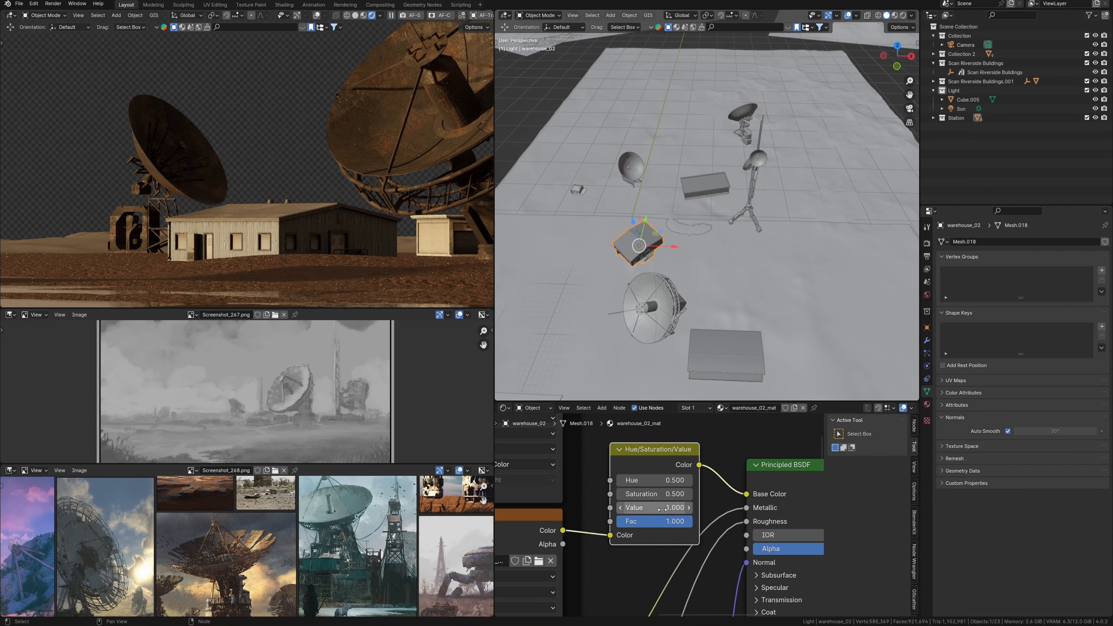
pyautogui.scroll(-5, 348, 256)
pyautogui.press('KP_0')
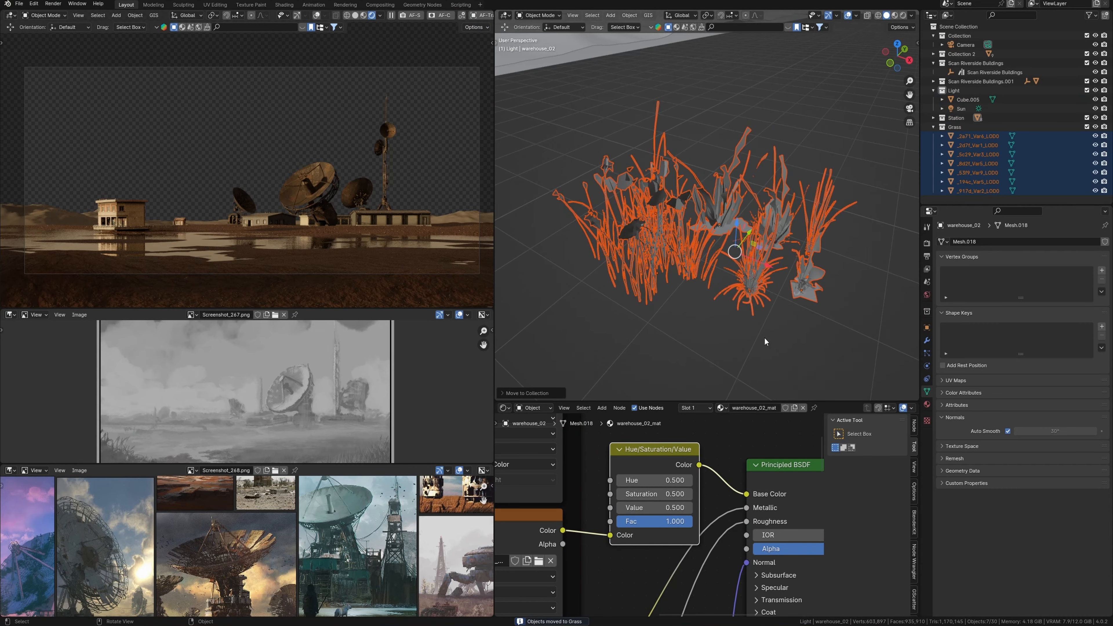
# Examine the isolated grass plants in rendered shading with overlays hidden, and restore solid shading with overlays
pyautogui.click(934, 127)
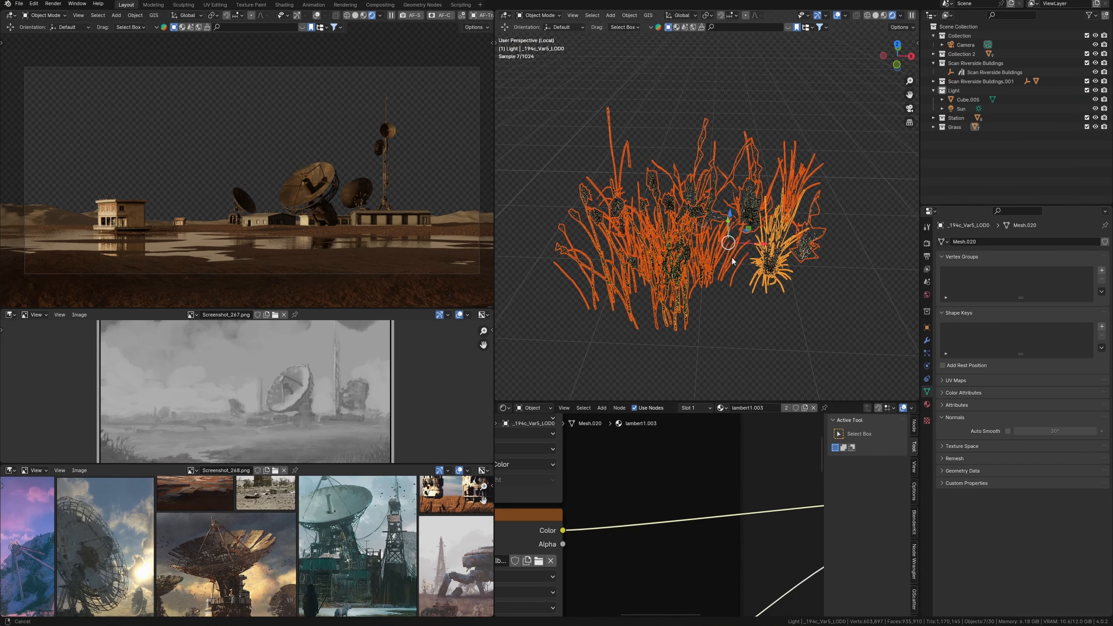
pyautogui.scroll(3, 727, 246)
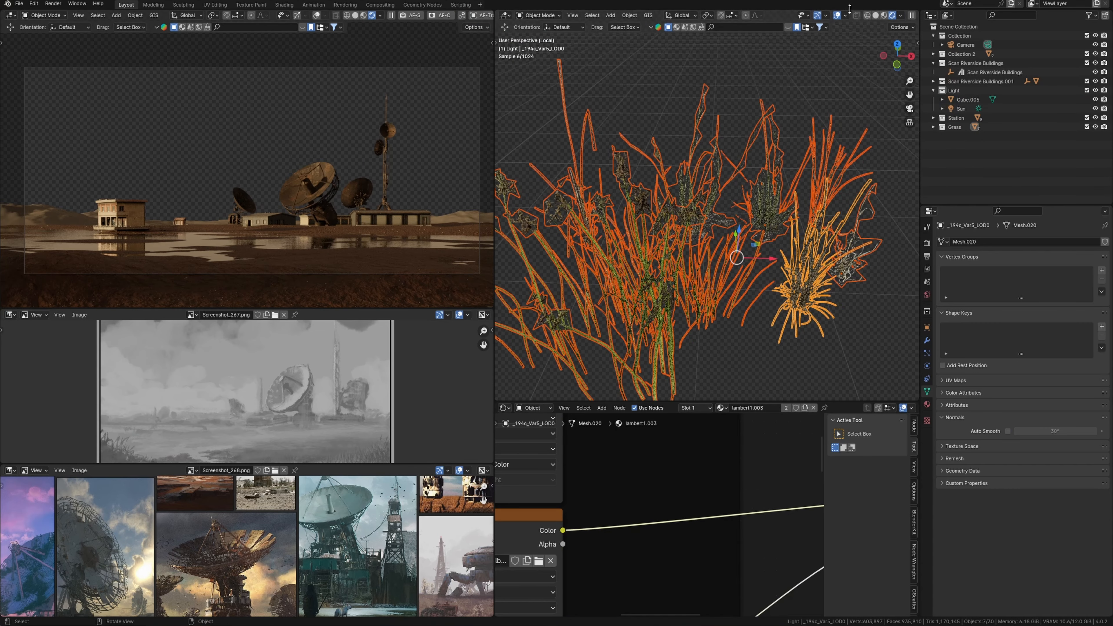
pyautogui.click(837, 16)
pyautogui.moveTo(788, 103); pyautogui.dragTo(739, 156, button='middle')
pyautogui.moveTo(726, 246); pyautogui.dragTo(778, 254, button='middle')
pyautogui.scroll(-5, 778, 254)
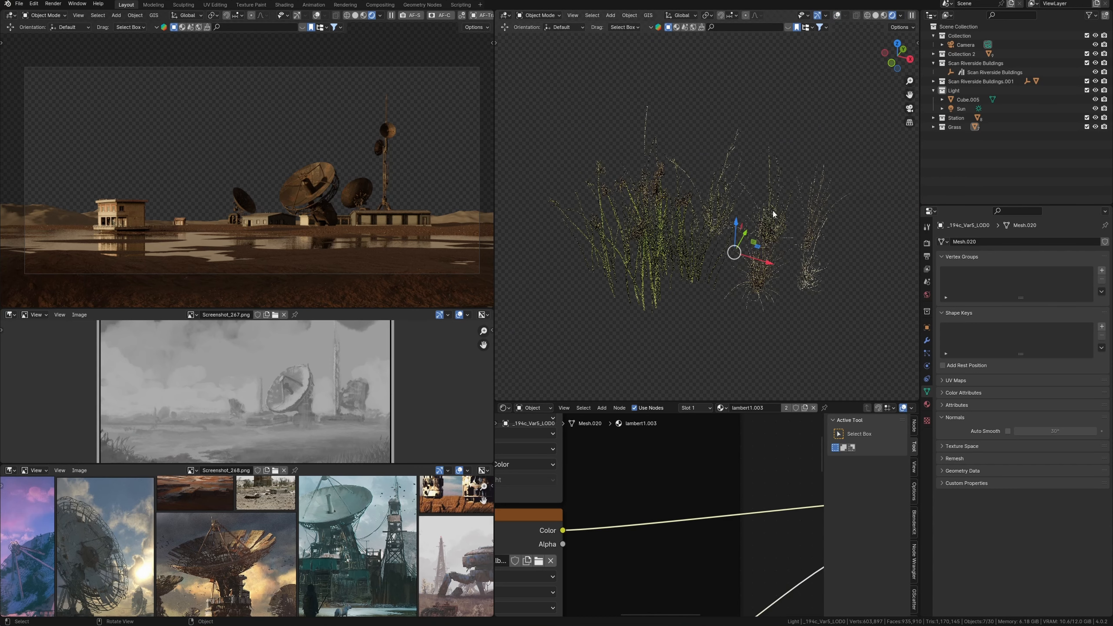
pyautogui.moveTo(751, 200); pyautogui.dragTo(772, 224, button='middle')
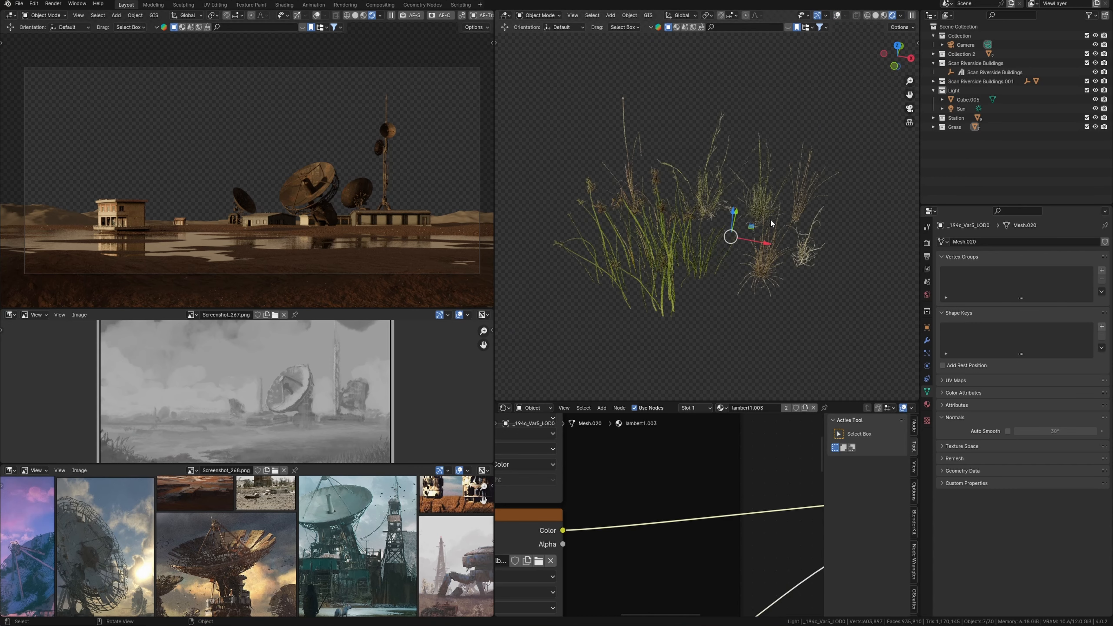
pyautogui.click(838, 15)
pyautogui.click(876, 15)
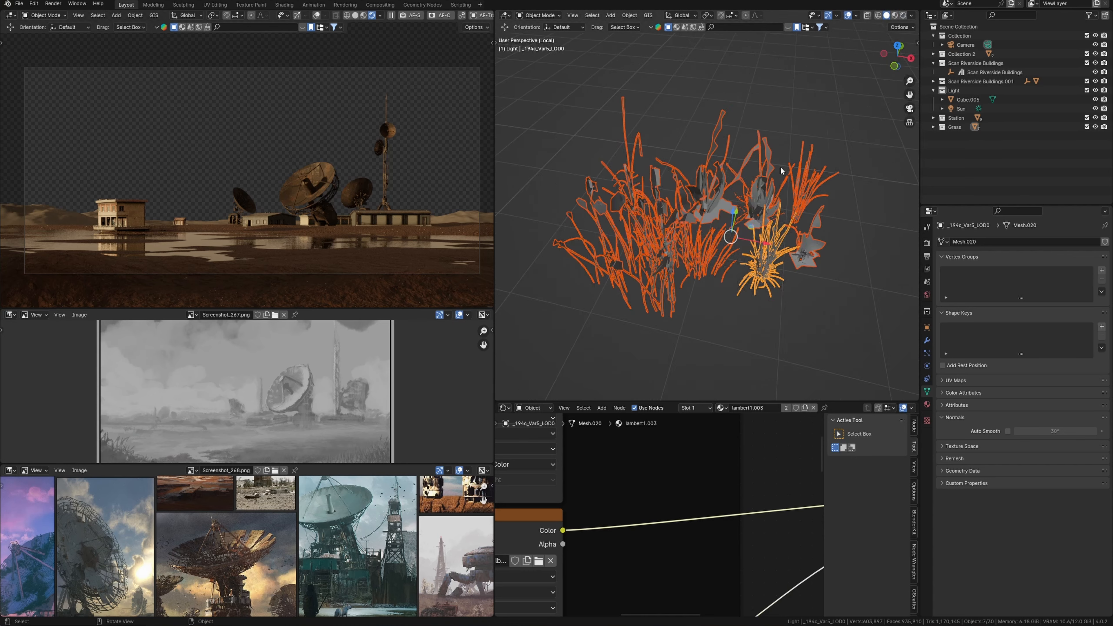
# Expand the Grass collection and leave the plants' local view while looking straight down
pyautogui.scroll(-3, 816, 244)
pyautogui.click(933, 127)
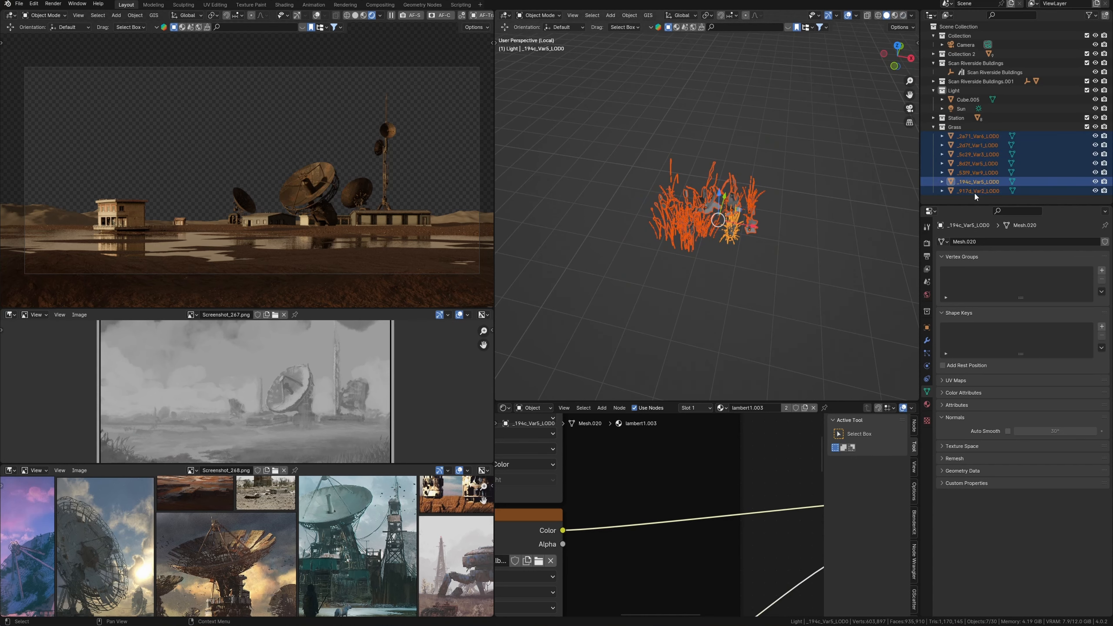
pyautogui.press('KP_7')
pyautogui.scroll(-6, 721, 244)
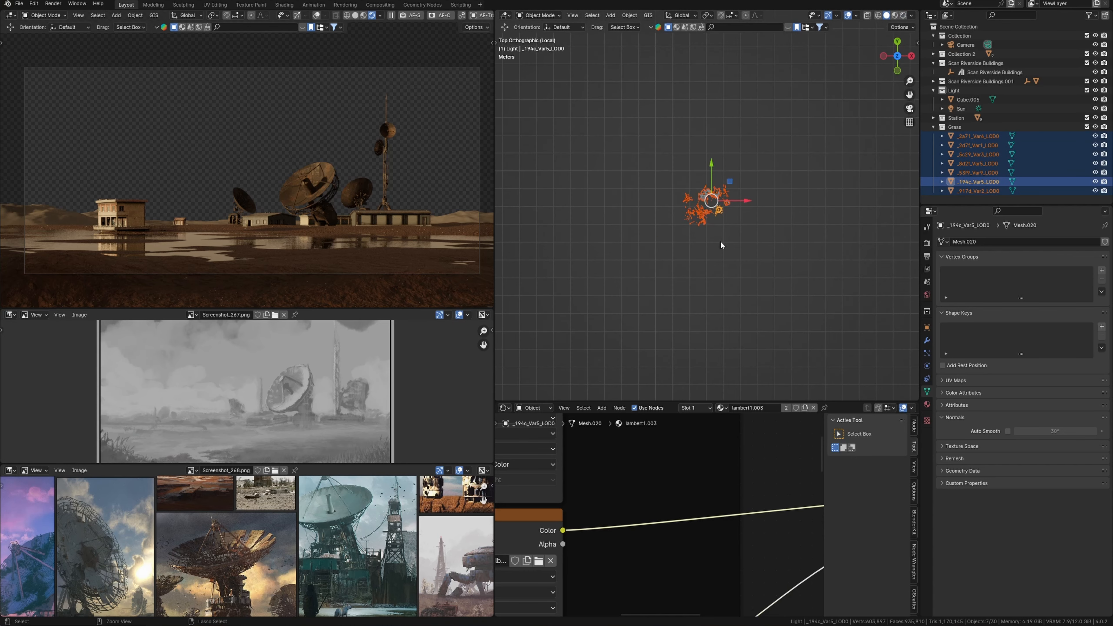
pyautogui.press('KP_Divide')
pyautogui.press('KP_7')
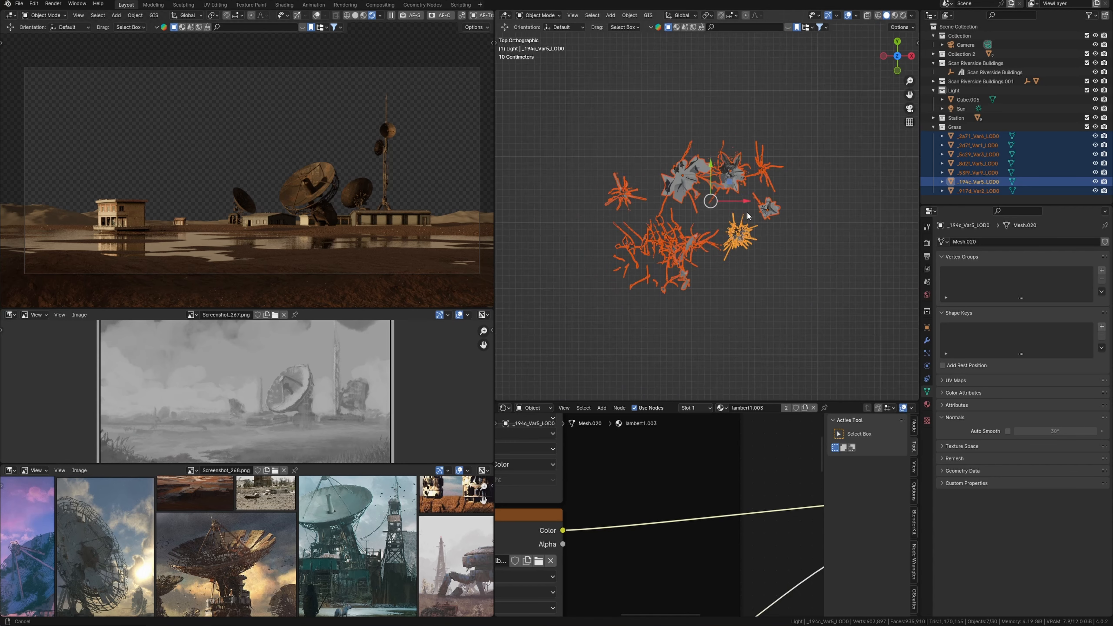
# Set the foreground landscape Landscape.004 as the GScatter emitter
pyautogui.scroll(-15, 725, 330)
pyautogui.scroll(-5, 707, 320)
pyautogui.keyDown('shift'); pyautogui.moveTo(689, 319); pyautogui.dragTo(770, 380, button='middle'); pyautogui.keyUp('shift')
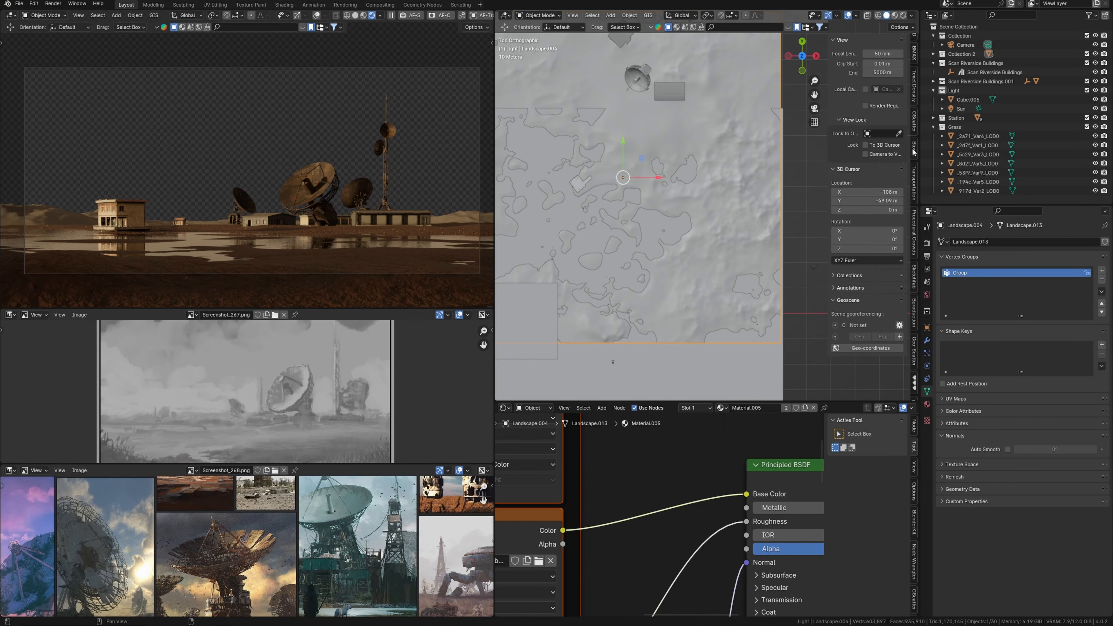
pyautogui.click(917, 126)
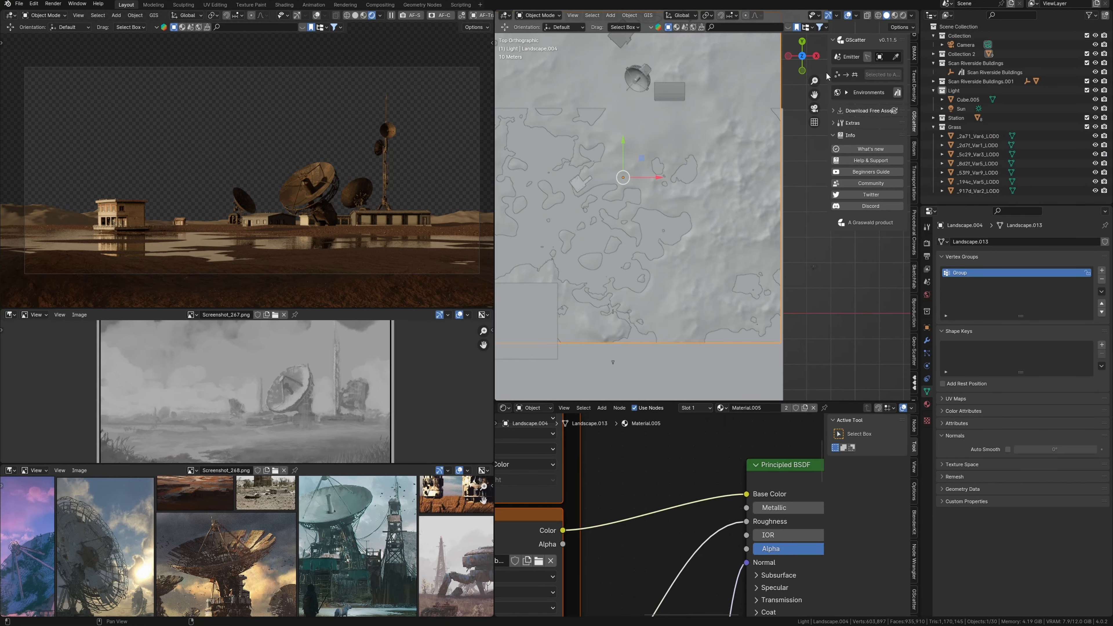
pyautogui.moveTo(829, 76); pyautogui.dragTo(799, 75)
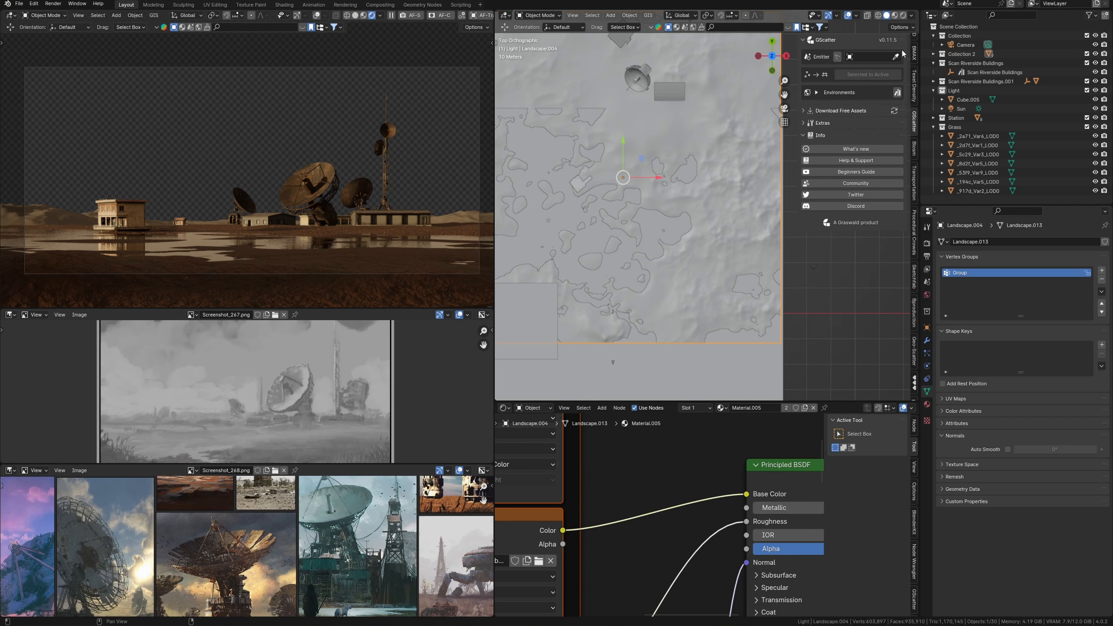
pyautogui.click(897, 59)
pyautogui.click(710, 281)
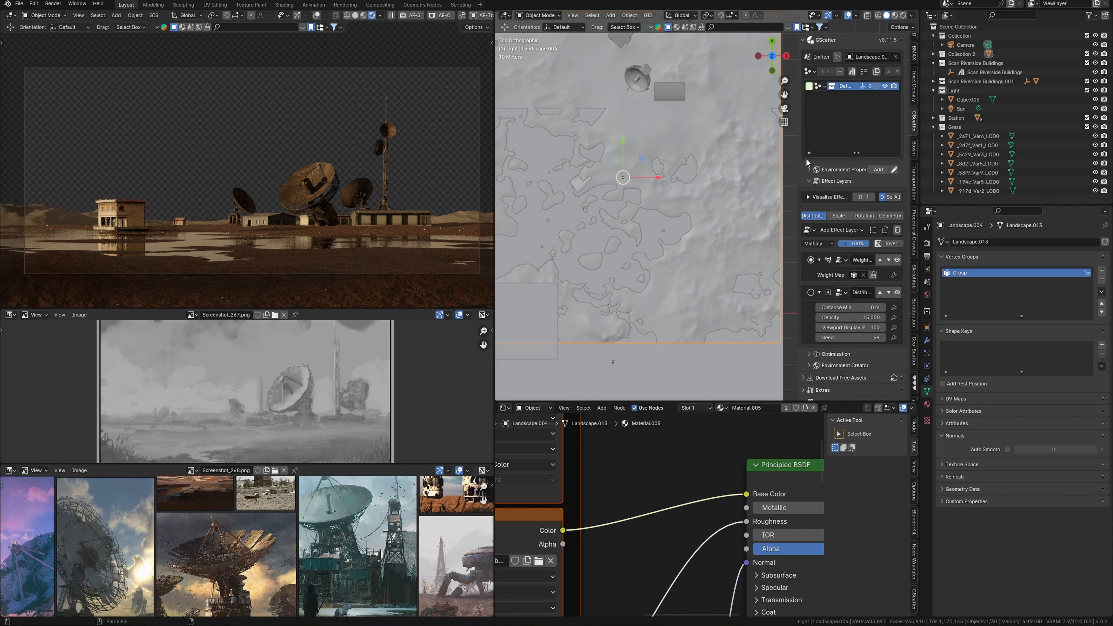
# Set the Grass collection as the scatter's instanced geometry and inspect the resulting grass up close in the maximized camera view
pyautogui.keyDown('shift'); pyautogui.moveTo(693, 270); pyautogui.dragTo(692, 278, button='middle'); pyautogui.keyUp('shift')
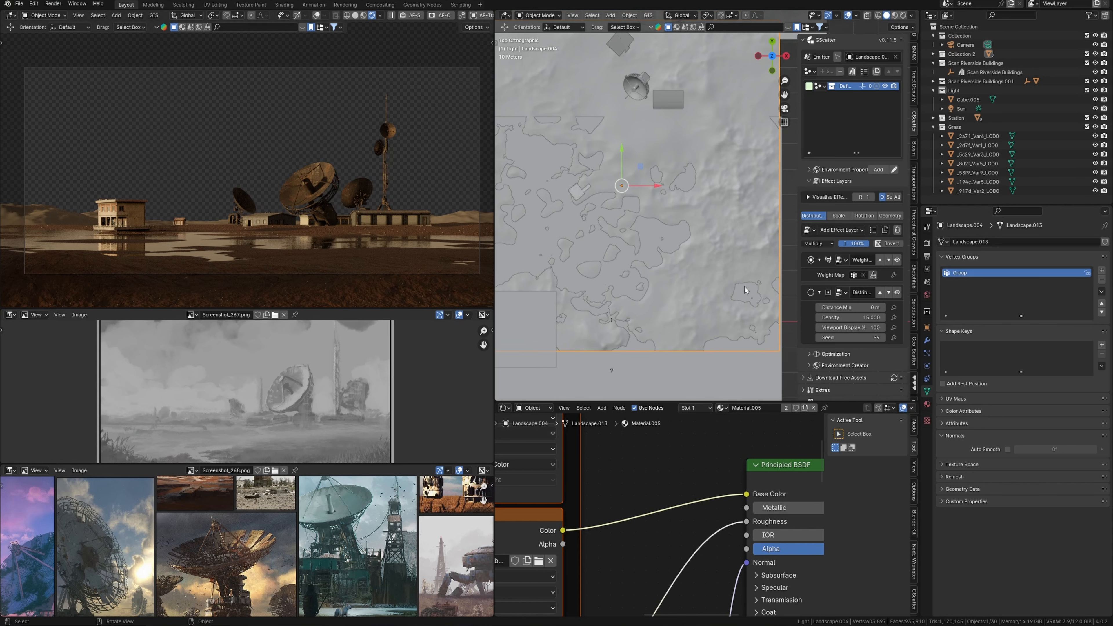
pyautogui.click(890, 215)
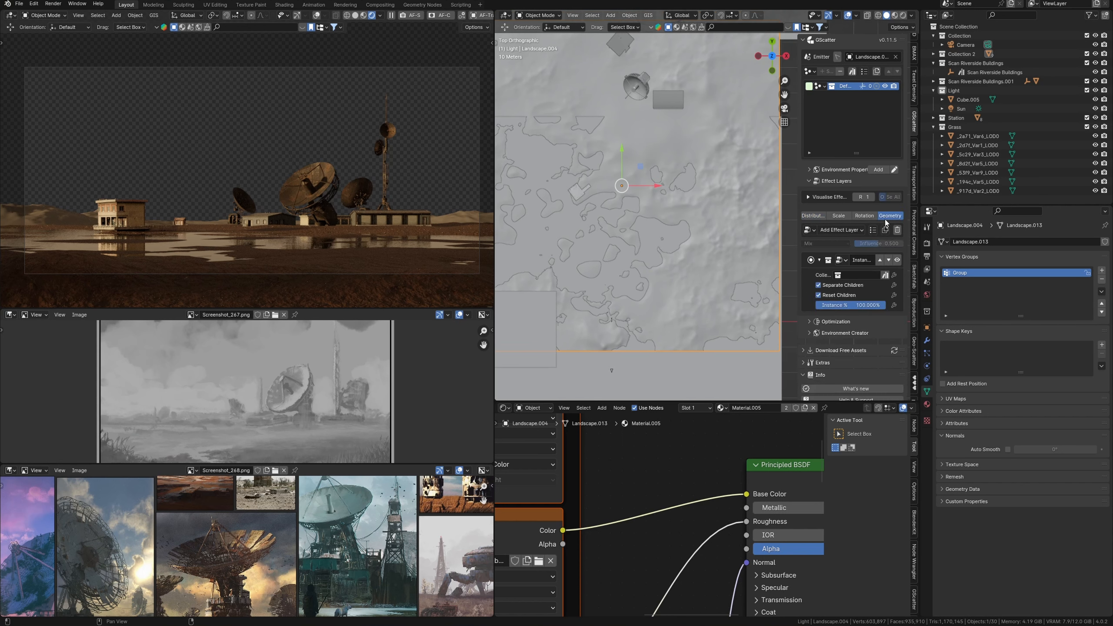
pyautogui.click(866, 276)
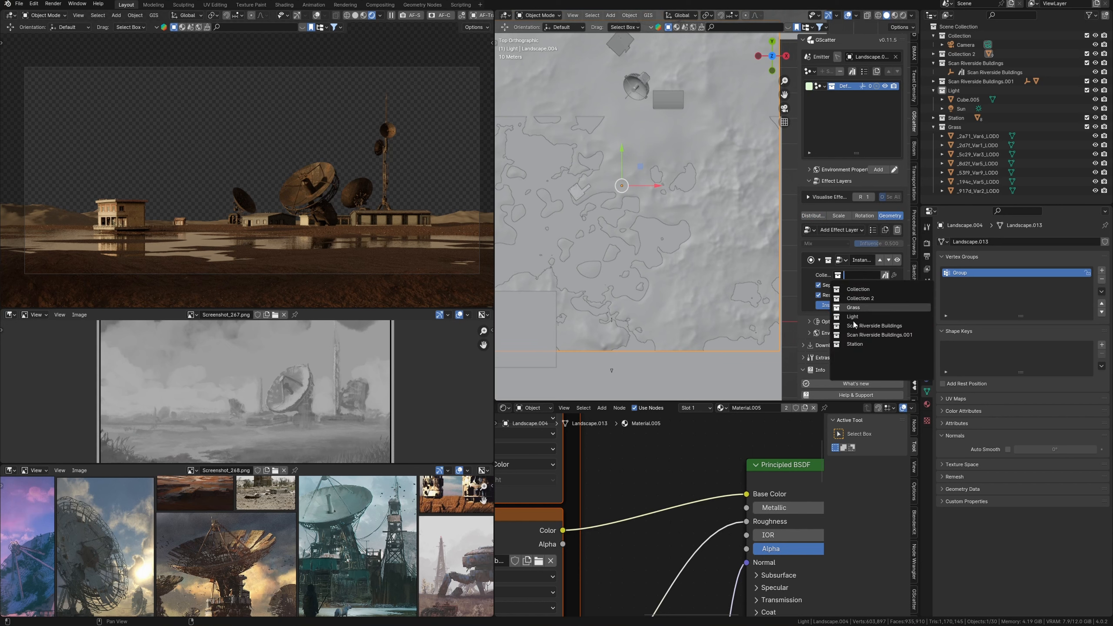
pyautogui.scroll(-2, 686, 270)
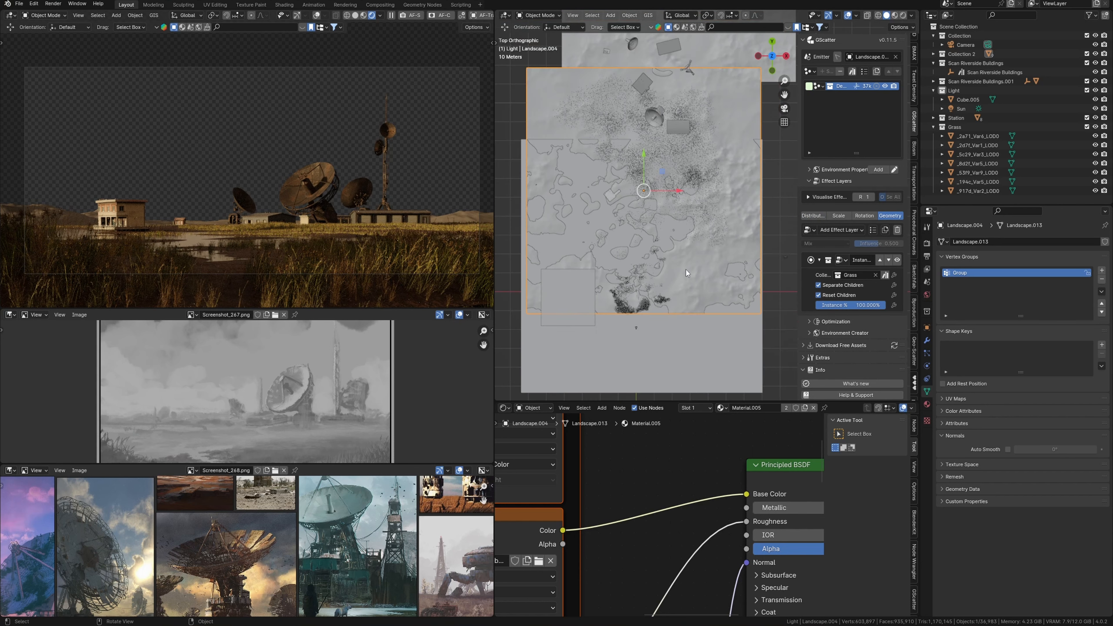
pyautogui.scroll(5, 360, 234)
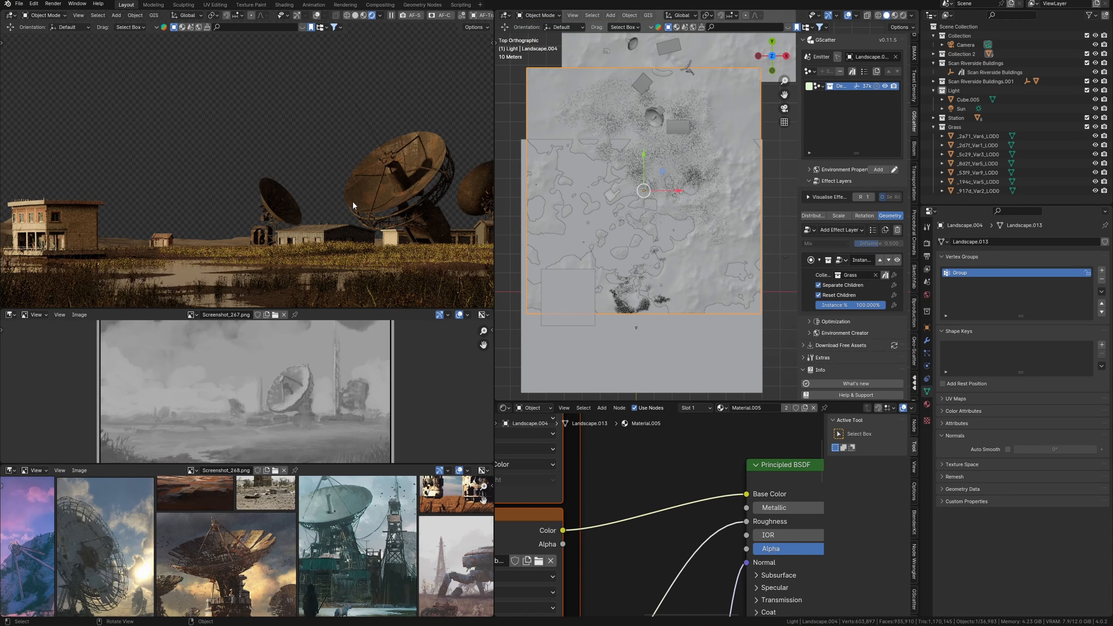
pyautogui.hotkey('ctrl', 'space')
pyautogui.scroll(4, 578, 296)
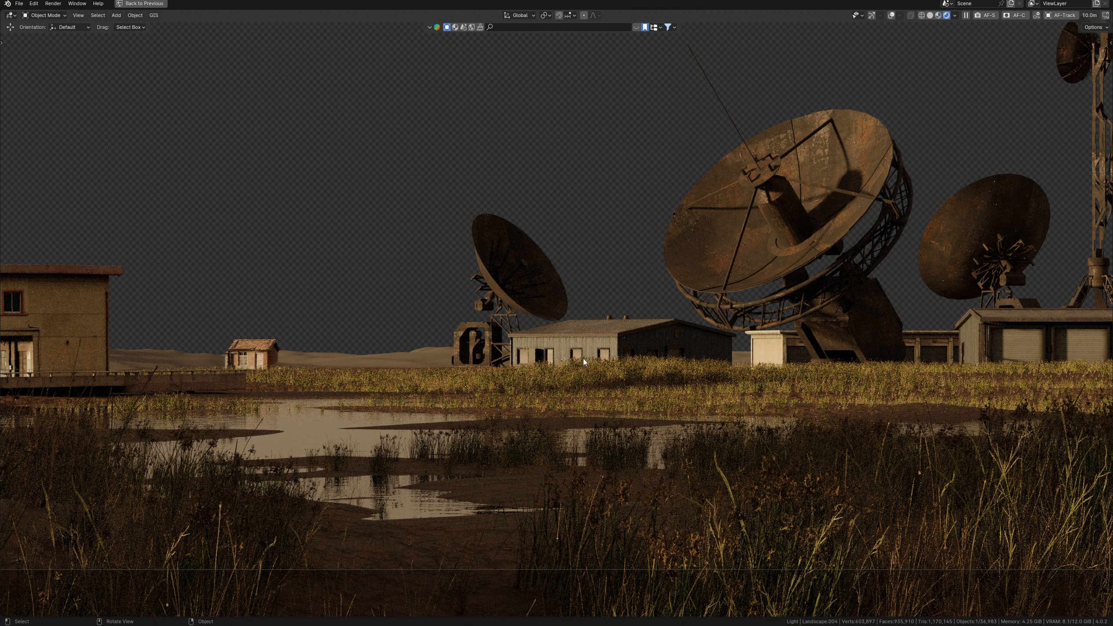
pyautogui.scroll(-4, 588, 367)
pyautogui.hotkey('ctrl', 'space')
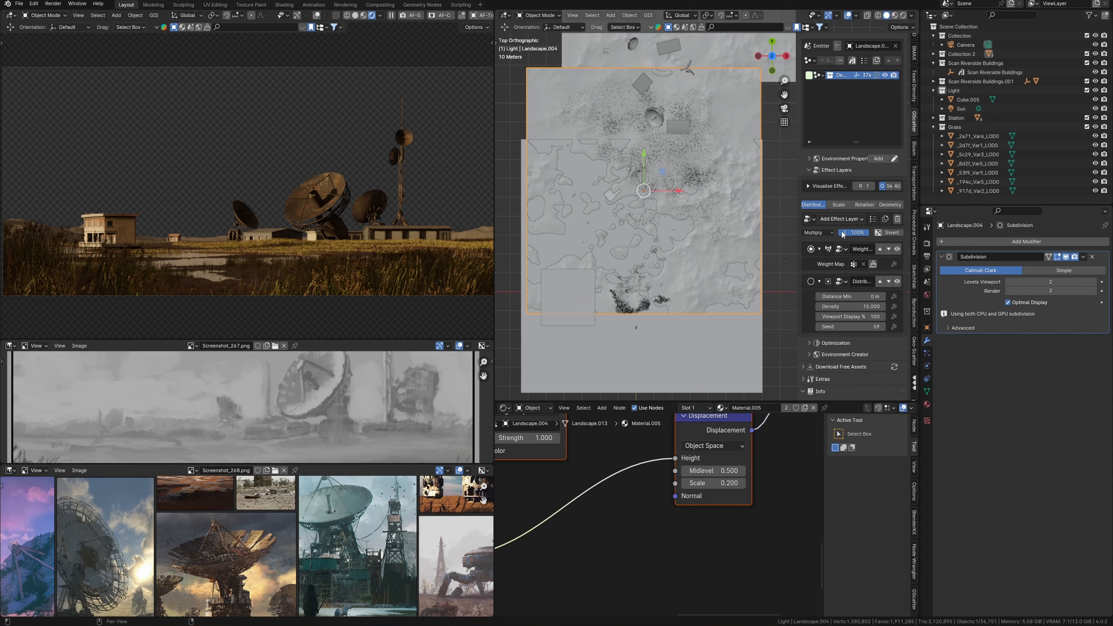
# Review the scatter's rotation effect layers, expand the Wind layer's settings and preview the grass motion with animation playback
pyautogui.click(864, 205)
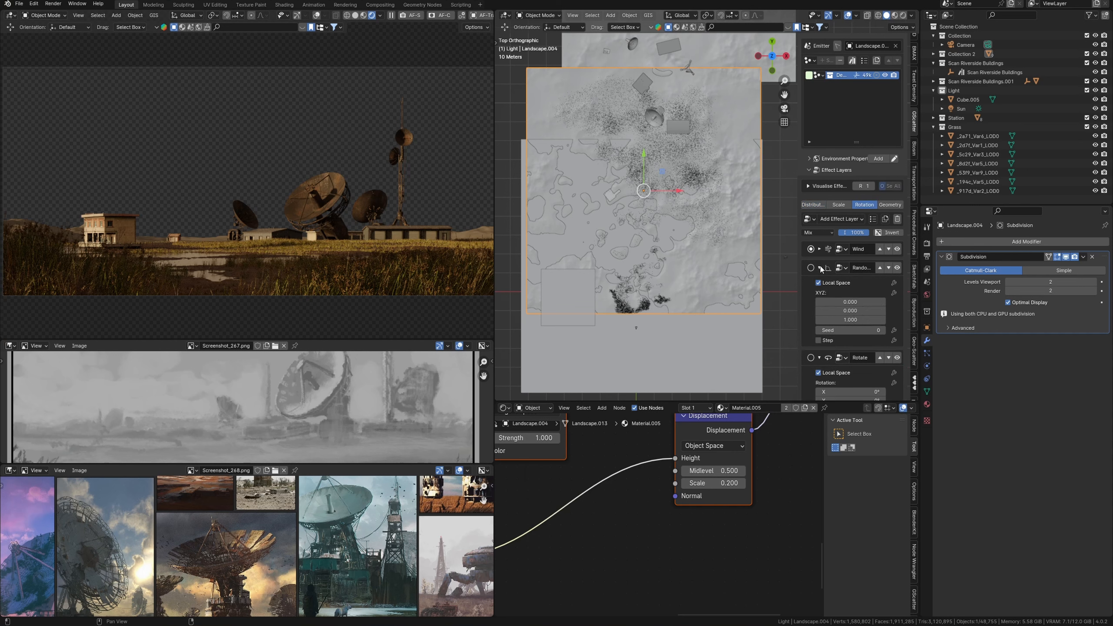
pyautogui.click(820, 286)
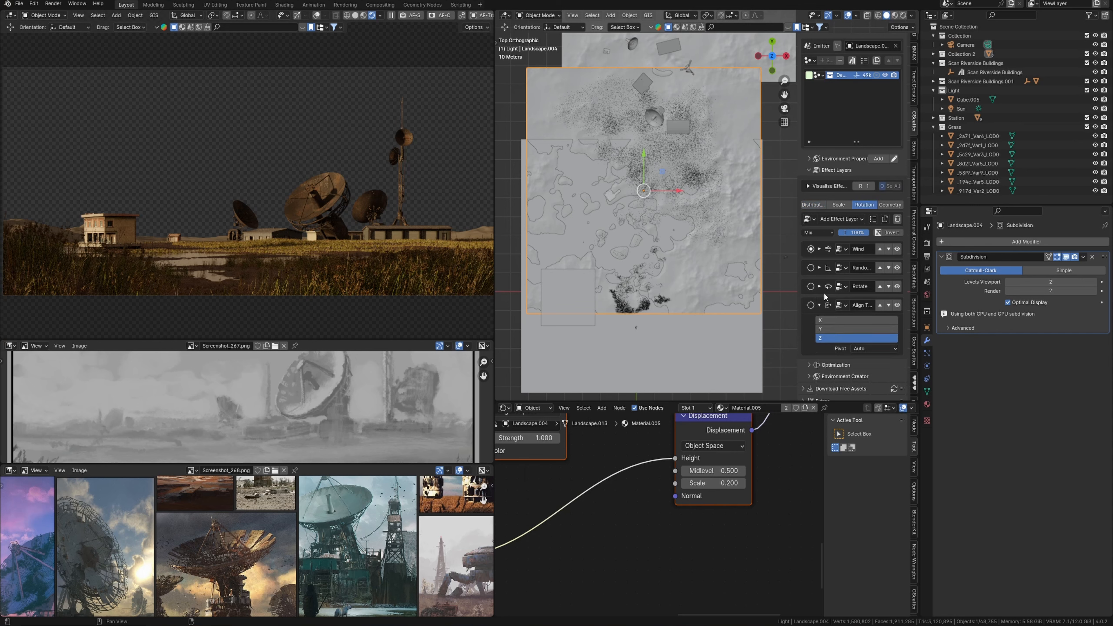
pyautogui.click(819, 249)
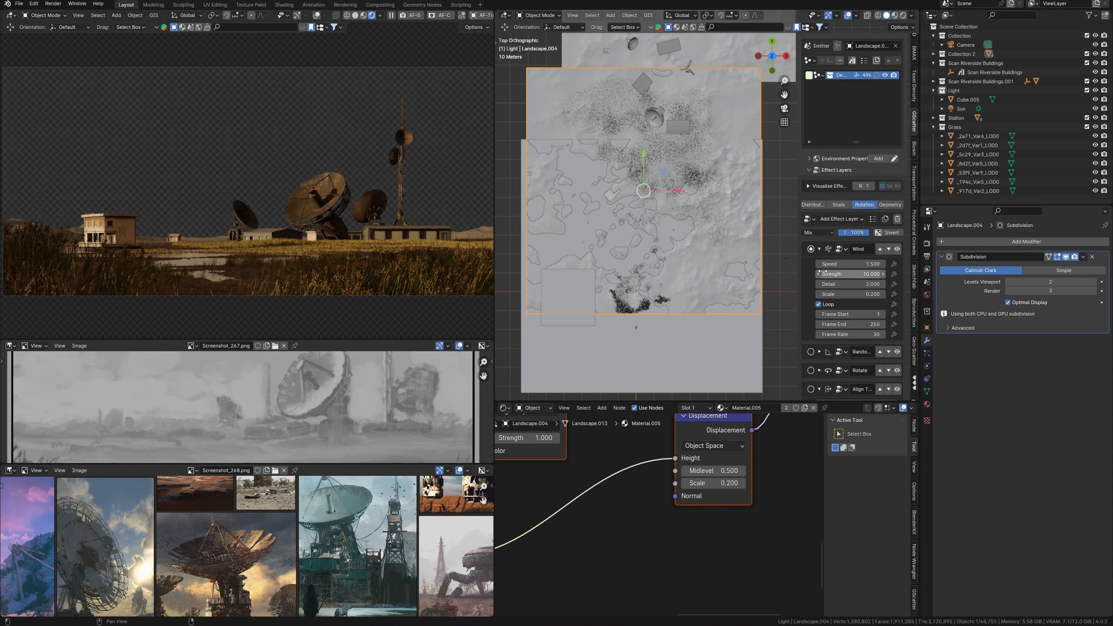
pyautogui.click(820, 249)
pyautogui.click(841, 219)
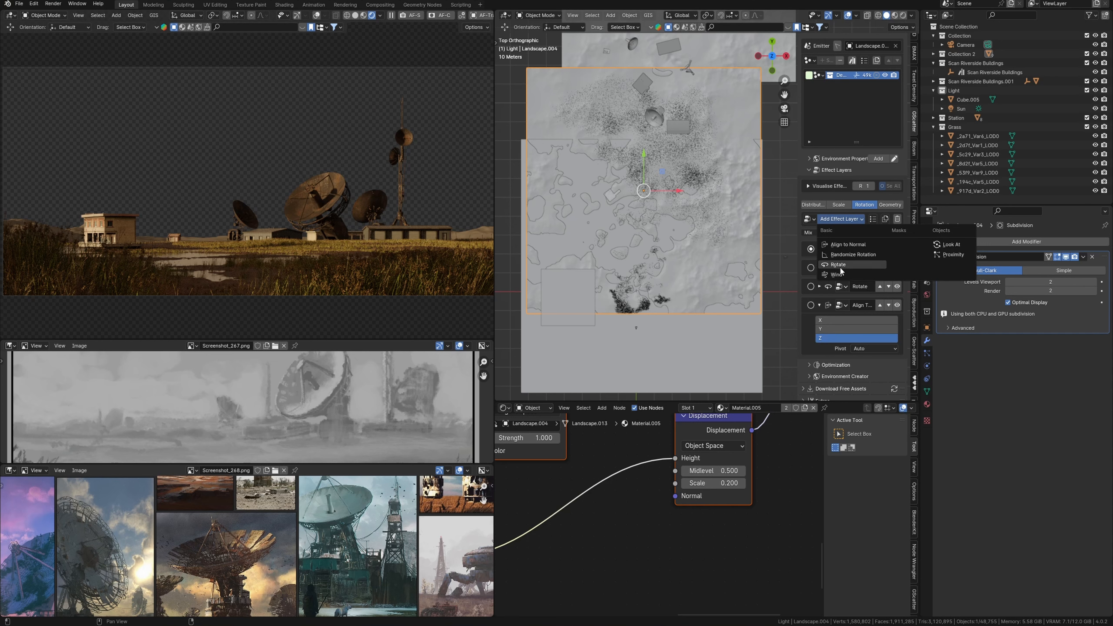
pyautogui.click(844, 217)
pyautogui.click(841, 219)
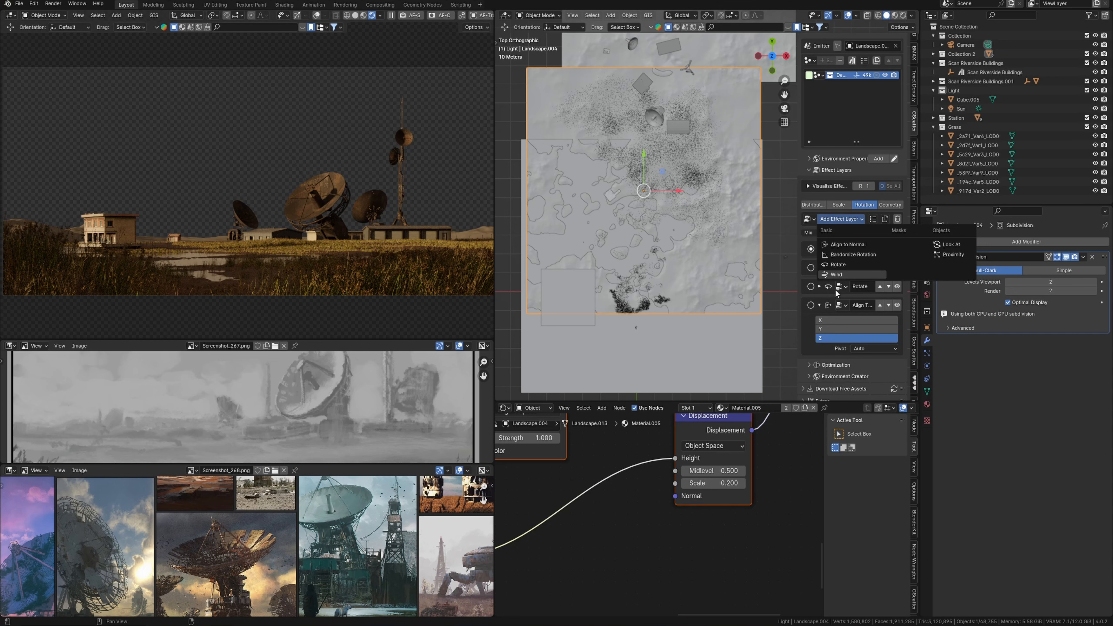
pyautogui.click(833, 274)
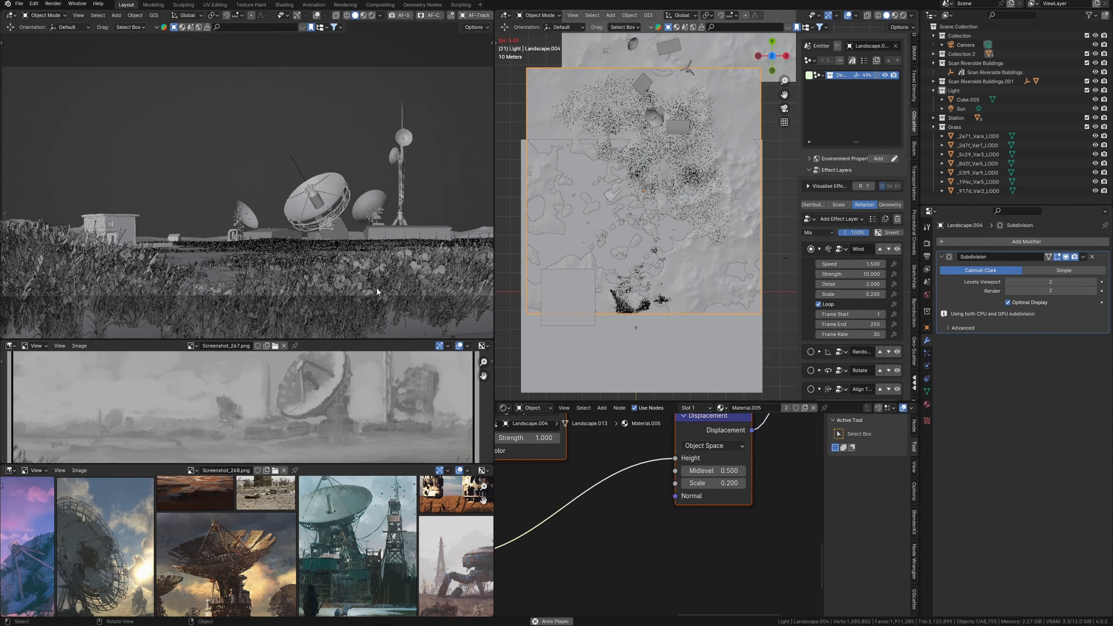
pyautogui.press('space')
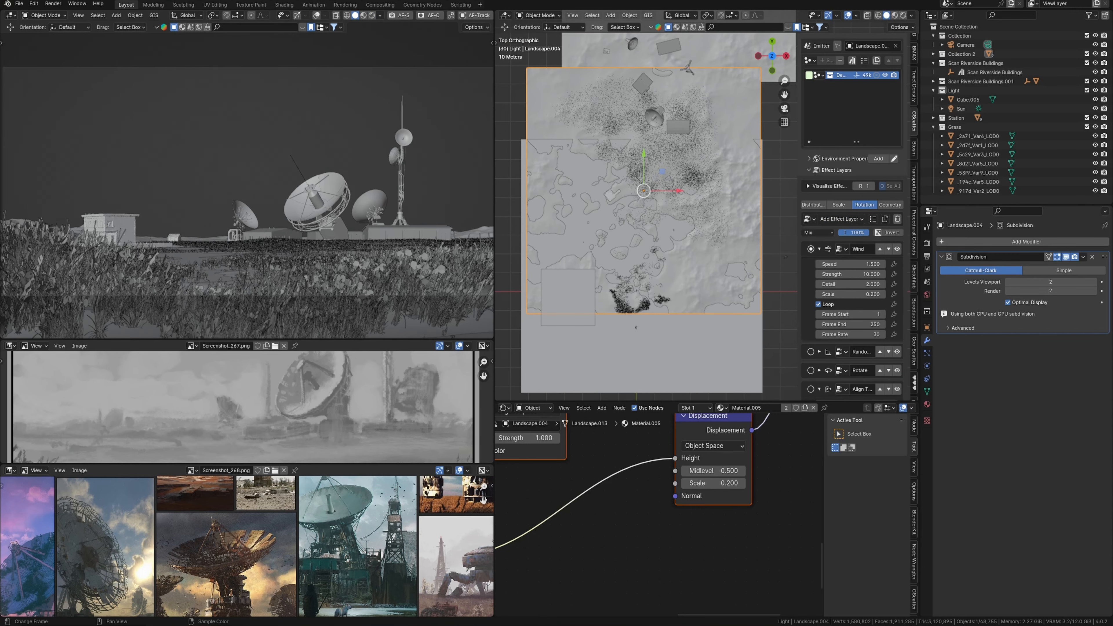
# Split off a strip beneath the shader node editor and turn it into a Timeline
pyautogui.moveTo(497, 614); pyautogui.dragTo(517, 580)
pyautogui.click(505, 572)
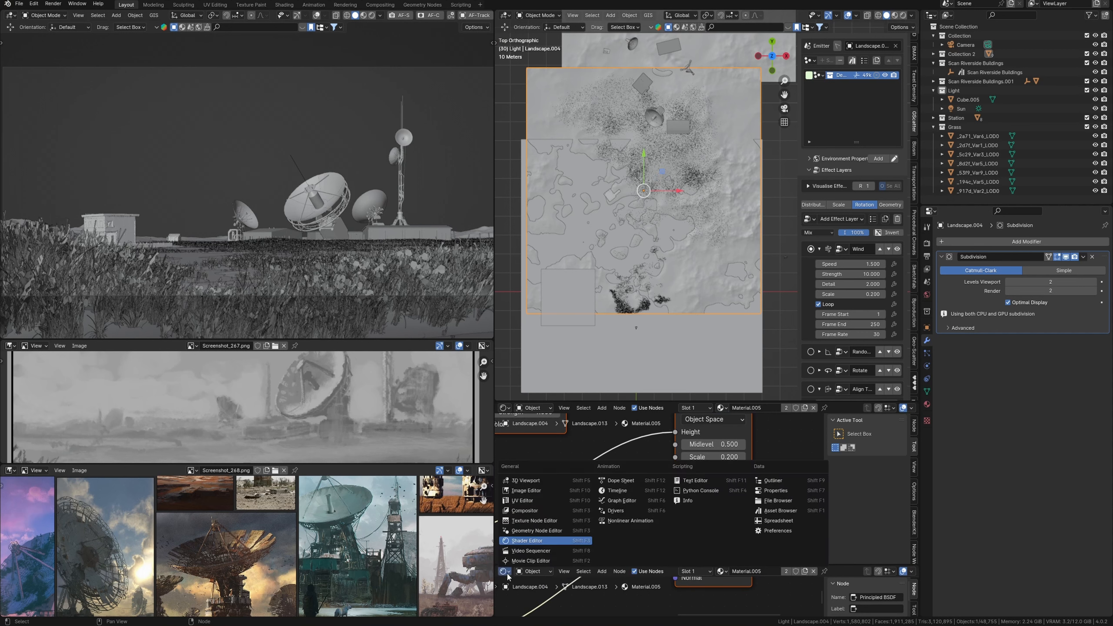
pyautogui.click(628, 492)
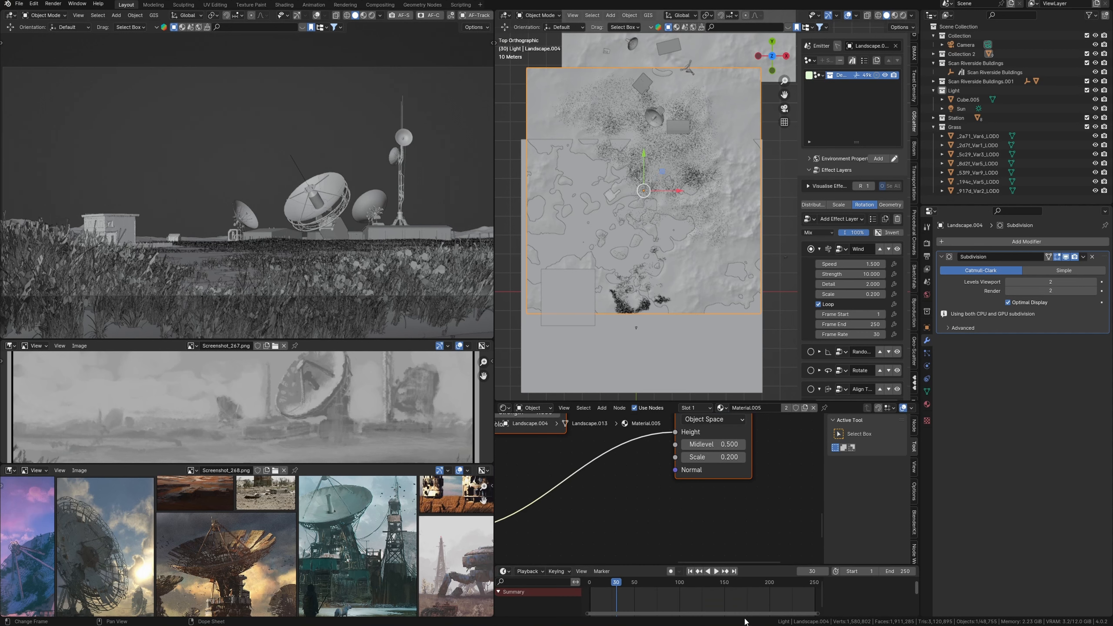
# Set the animation's end frame to 300 and fit the whole frame range in the timeline
pyautogui.press('n')
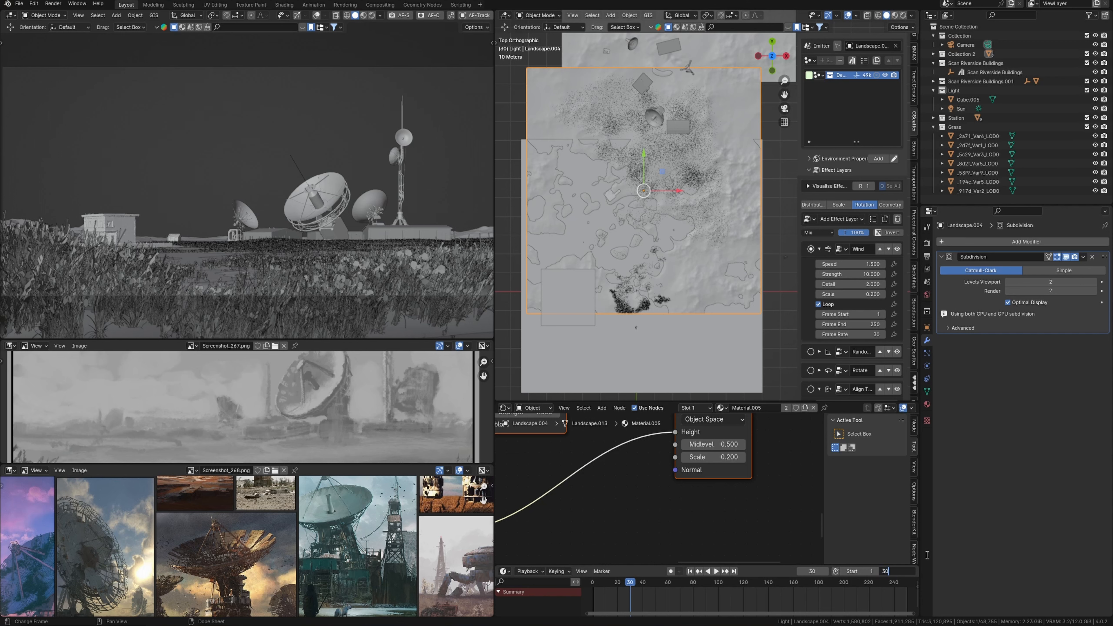
pyautogui.write('0')
pyautogui.press('Return')
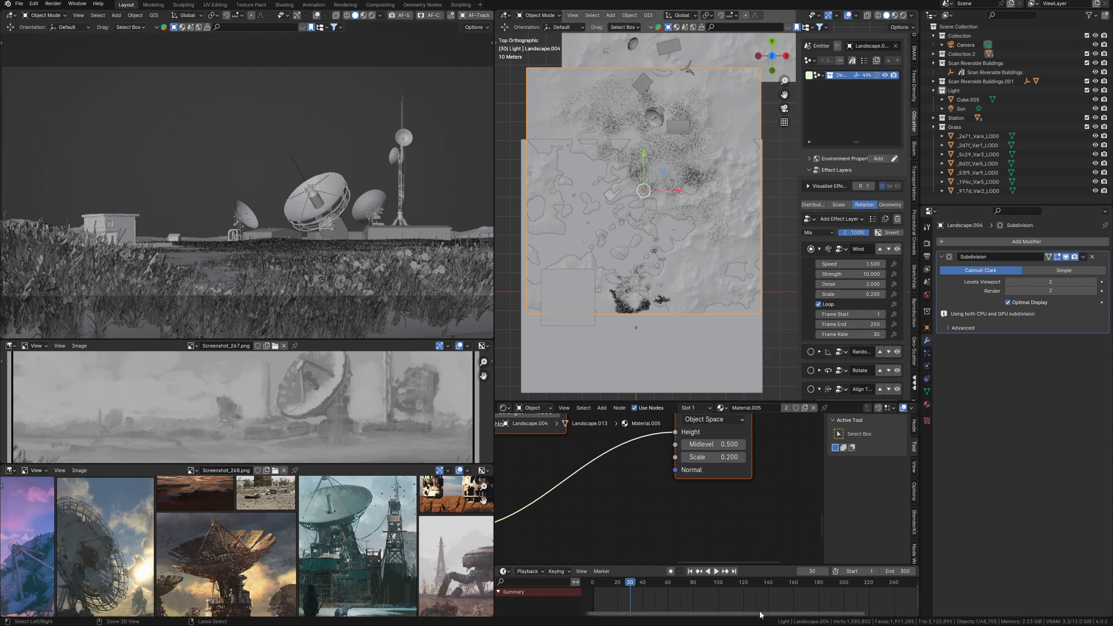
pyautogui.scroll(-4, 745, 608)
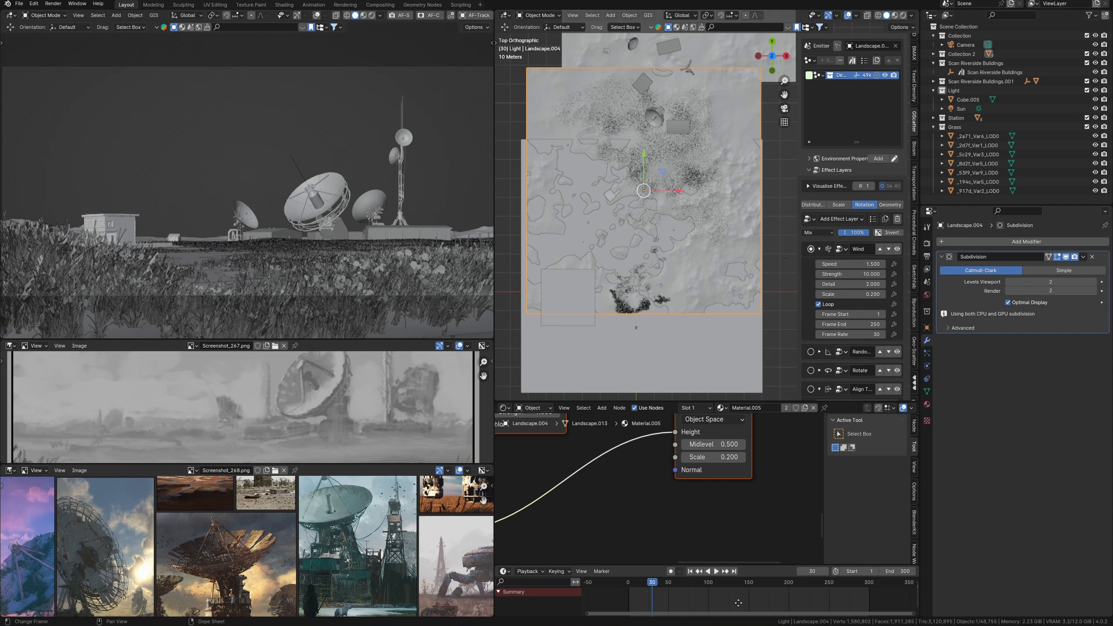
pyautogui.moveTo(738, 603); pyautogui.dragTo(724, 601, button='middle')
pyautogui.keyDown('ctrl'); pyautogui.moveTo(724, 602); pyautogui.dragTo(756, 597, button='middle'); pyautogui.keyUp('ctrl')
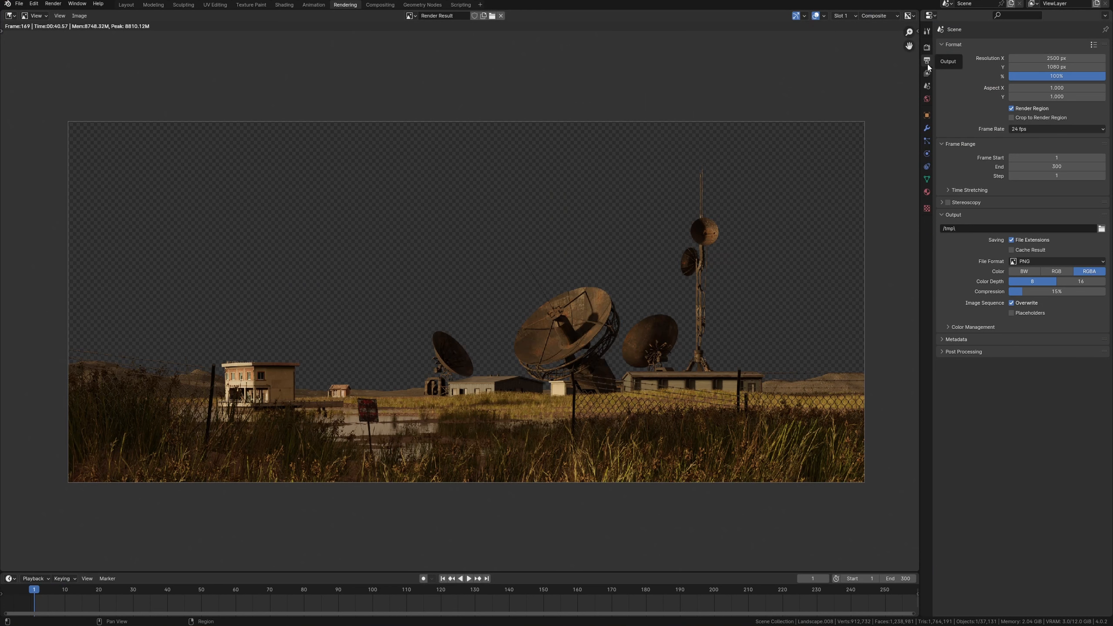
# Enable the Object and Material Cryptomatte passes for the view layer and render the current frame
pyautogui.click(927, 73)
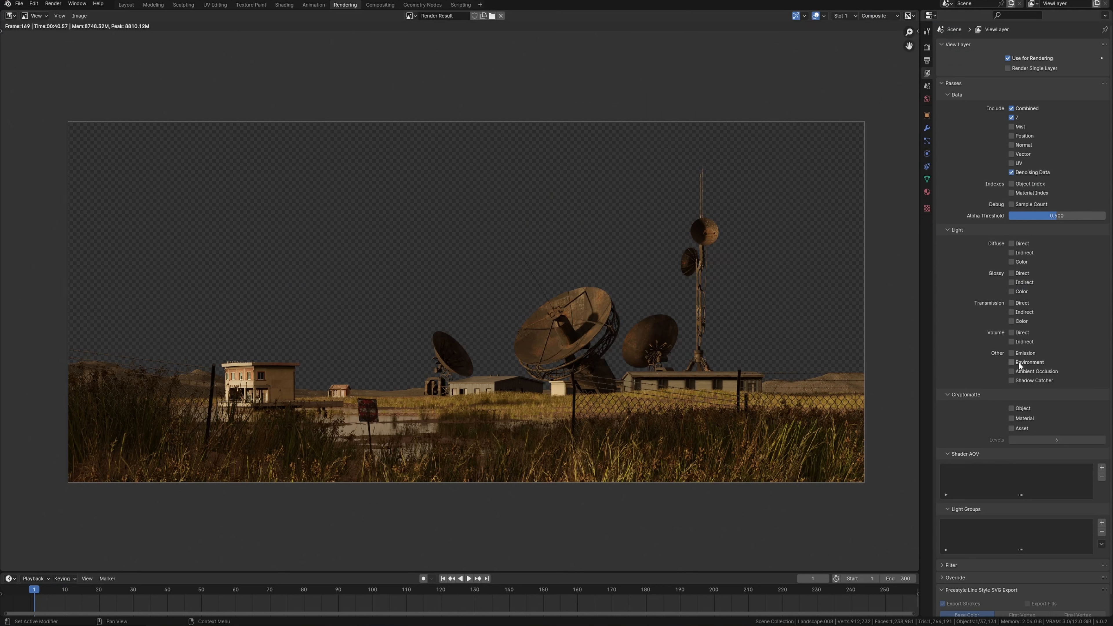
pyautogui.click(1012, 409)
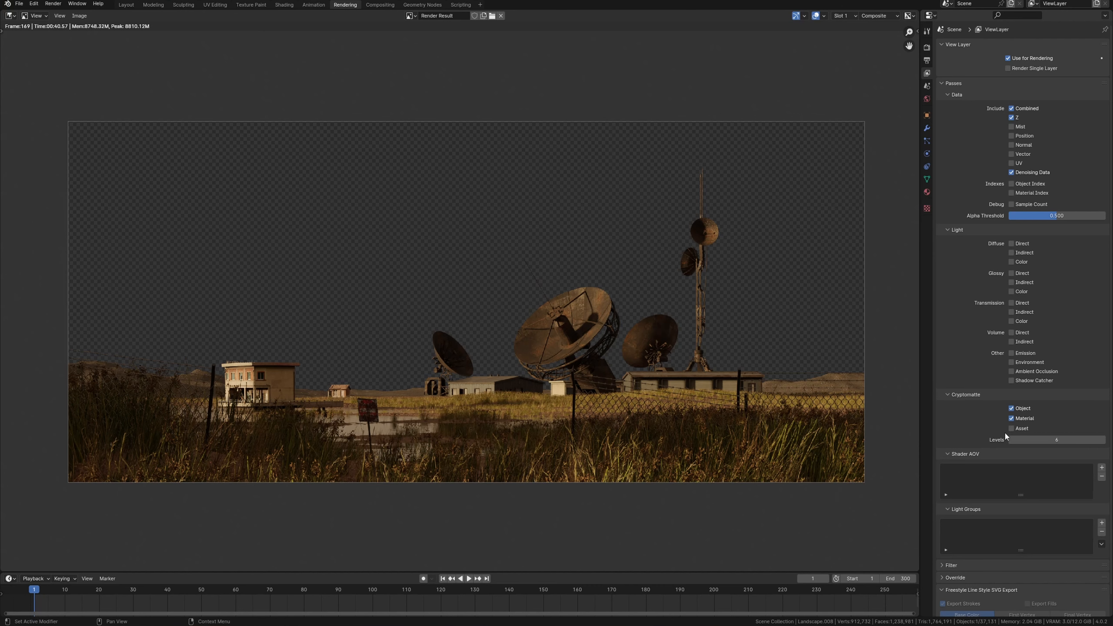
pyautogui.click(53, 3)
pyautogui.click(70, 14)
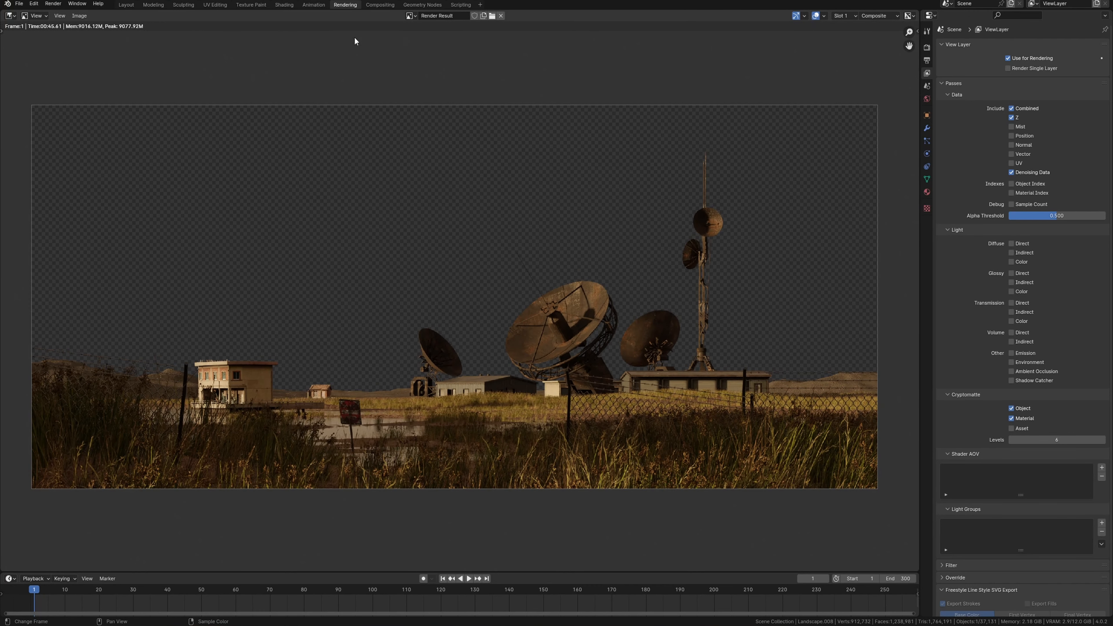
# Switch to the Compositing workspace and shift the Render Layers node slightly left, leaving more room before the Viewer node
pyautogui.click(380, 4)
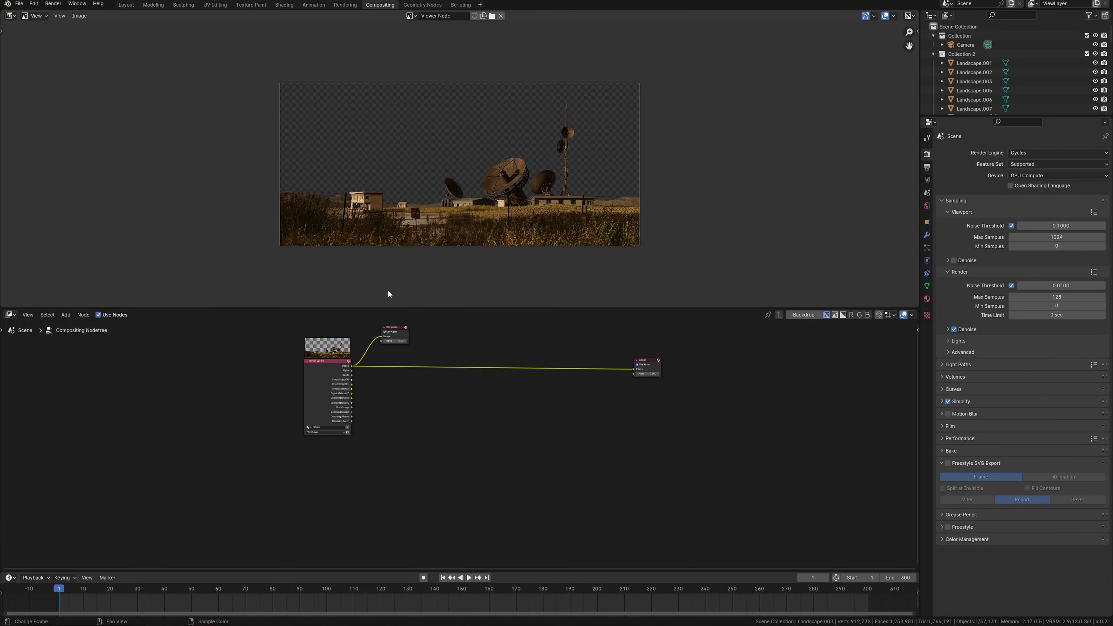
pyautogui.scroll(3, 398, 383)
pyautogui.keyDown('ctrl'); pyautogui.moveTo(417, 372); pyautogui.dragTo(420, 378, button='middle'); pyautogui.keyUp('ctrl')
pyautogui.moveTo(419, 378); pyautogui.dragTo(454, 425, button='middle')
pyautogui.moveTo(241, 388); pyautogui.dragTo(218, 388)
pyautogui.moveTo(536, 456); pyautogui.dragTo(457, 424, button='middle')
pyautogui.keyDown('ctrl'); pyautogui.moveTo(456, 424); pyautogui.dragTo(457, 435, button='middle'); pyautogui.keyUp('ctrl')
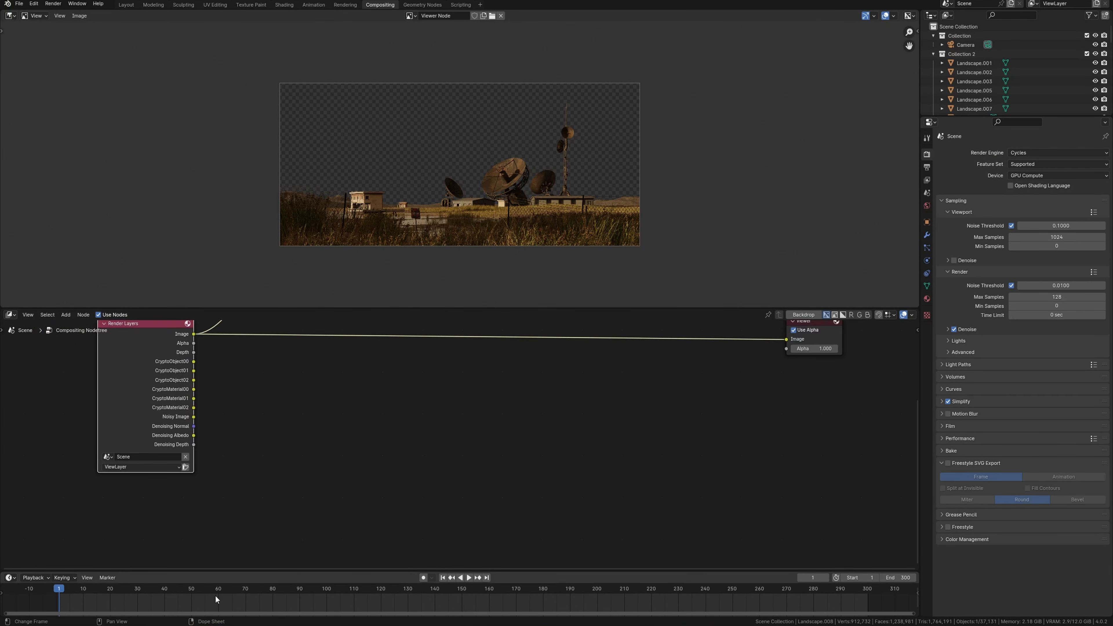
# Switch to the stock footage folder and preview the stormy-sky clips, including the colorful rainstorm and the lightning bolt, in the media player
pyautogui.hotkey('alt', 'Tab')
pyautogui.doubleClick(614, 133)
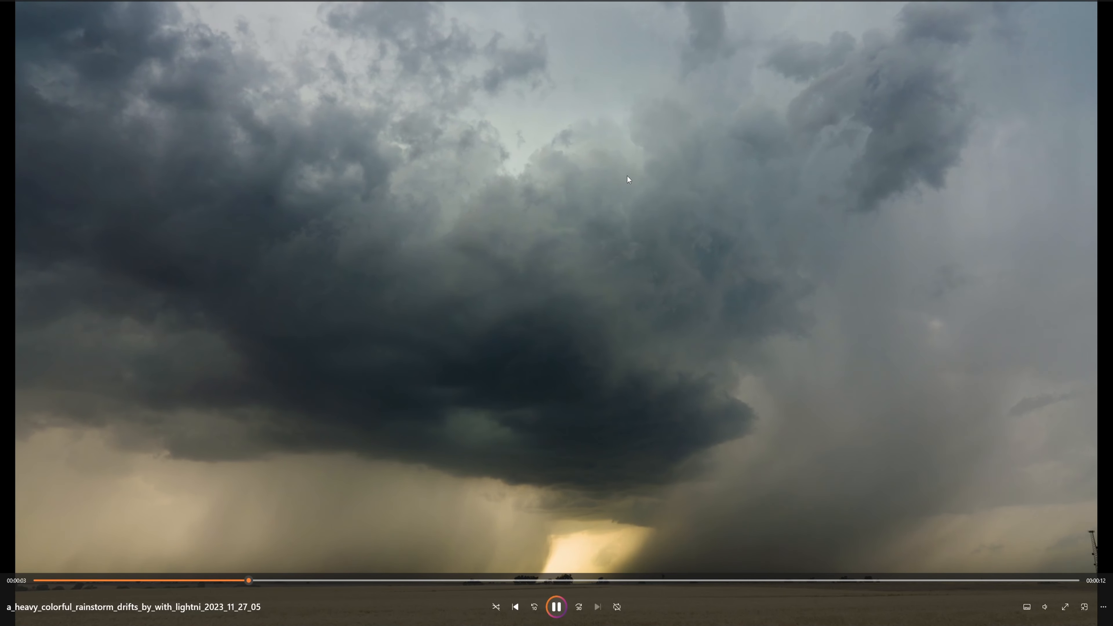
pyautogui.hotkey('alt', 'Tab')
pyautogui.doubleClick(685, 117)
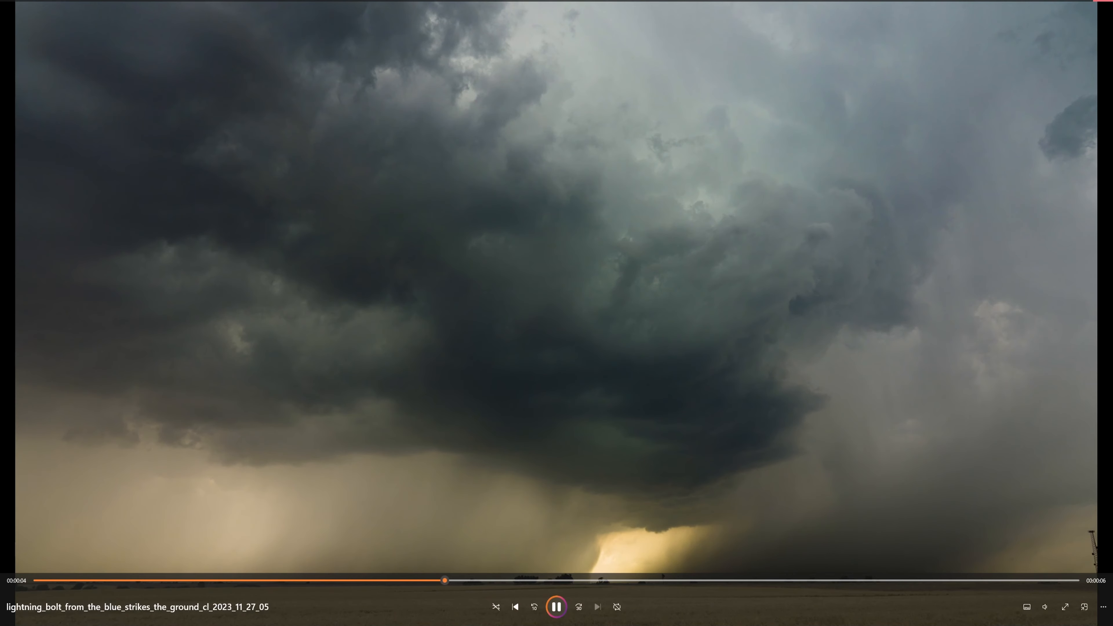
pyautogui.hotkey('alt', 'Tab')
pyautogui.click(788, 109)
pyautogui.doubleClick(787, 110)
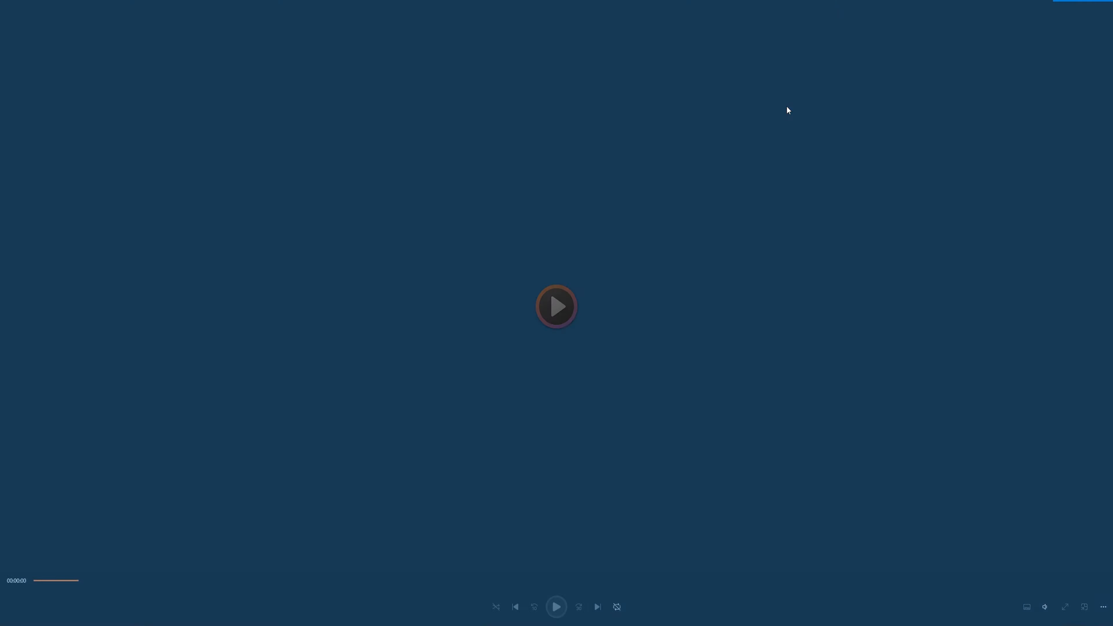
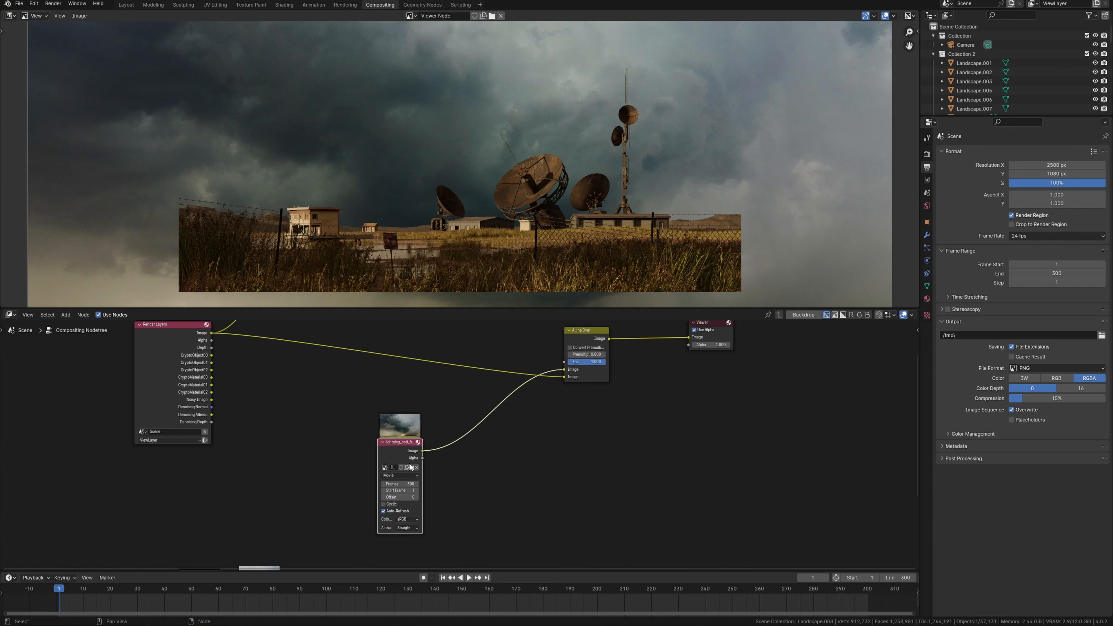
# Insert a Scale node between the lightning-bolt sky movie node and the Alpha Over node
pyautogui.moveTo(404, 453)
pyautogui.mouseDown()
pyautogui.moveTo(394, 445)
pyautogui.moveTo(401, 476)
pyautogui.moveTo(397, 461)
pyautogui.mouseUp()
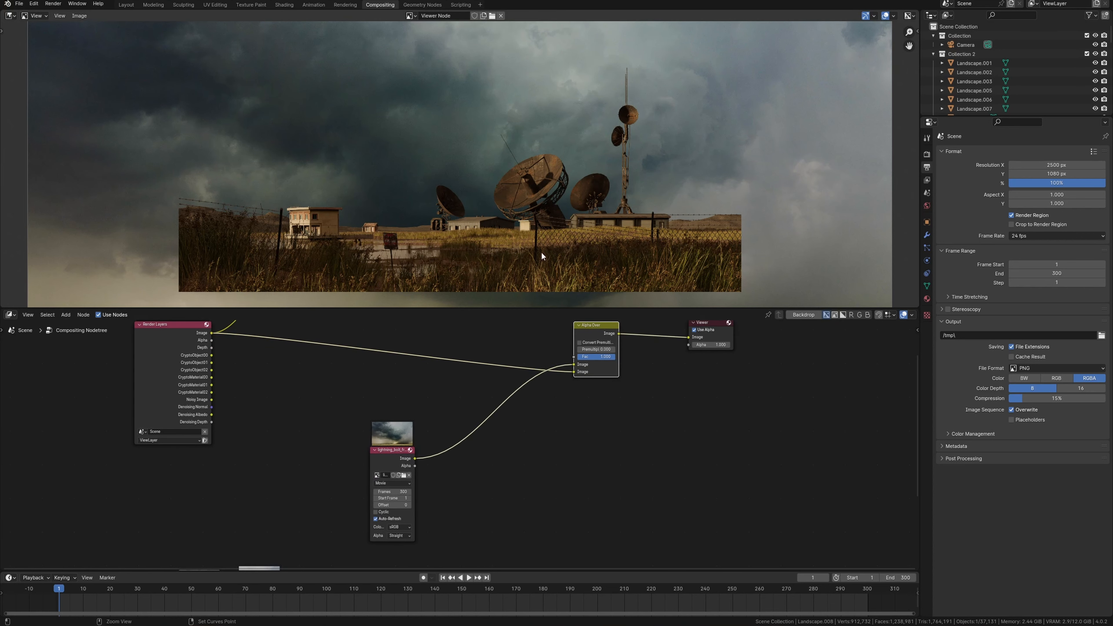
pyautogui.hotkey('shift', 'a')
pyautogui.write('sc')
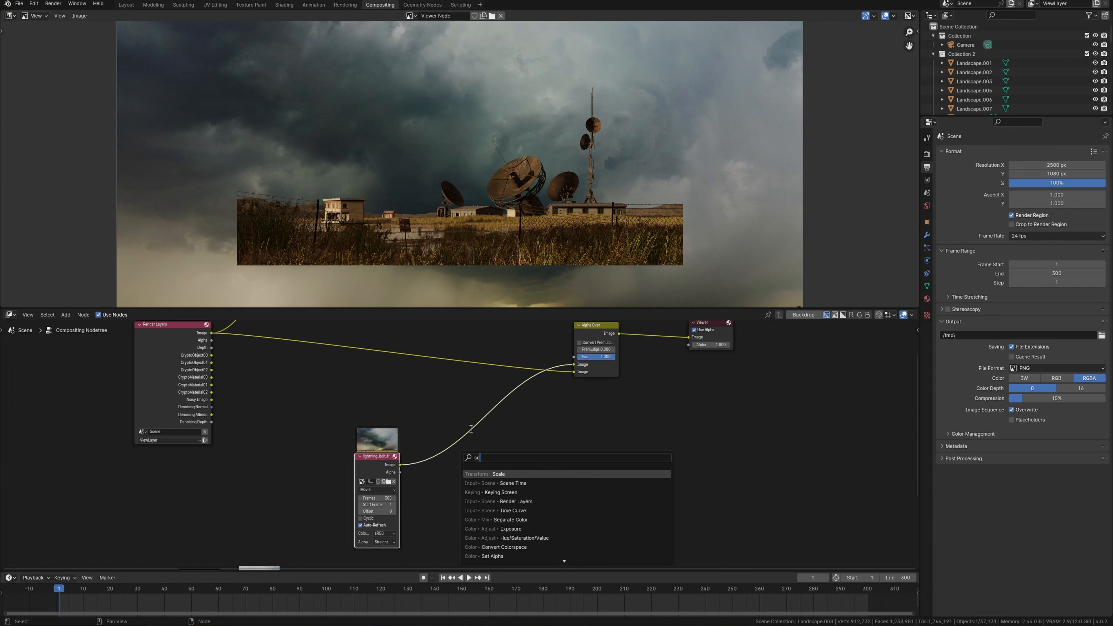
pyautogui.press('Return')
pyautogui.click(458, 442)
pyautogui.scroll(2, 455, 441)
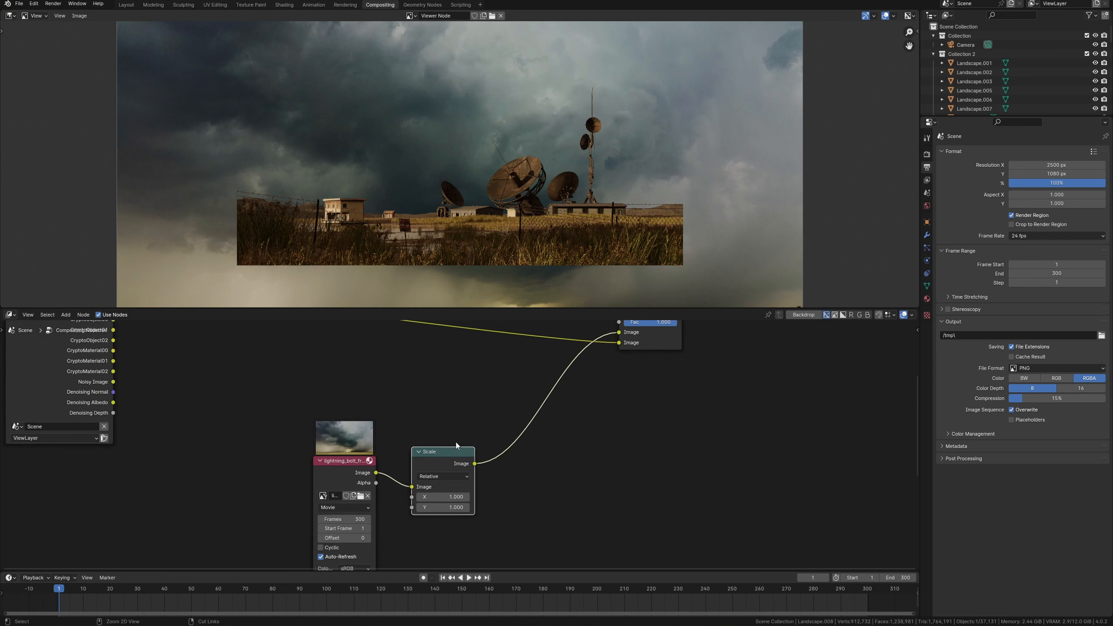
# Set the Scale node of the sky footage to Render Size with the Crop option
pyautogui.scroll(1, 456, 444)
pyautogui.click(439, 480)
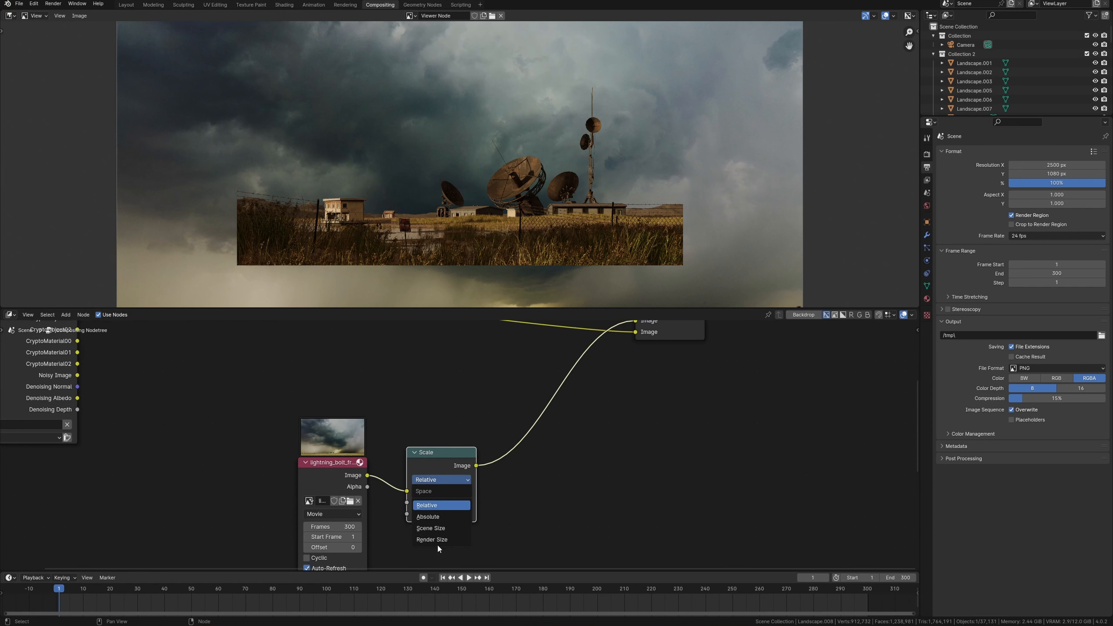
pyautogui.click(432, 539)
pyautogui.moveTo(443, 470); pyautogui.dragTo(454, 427, button='middle')
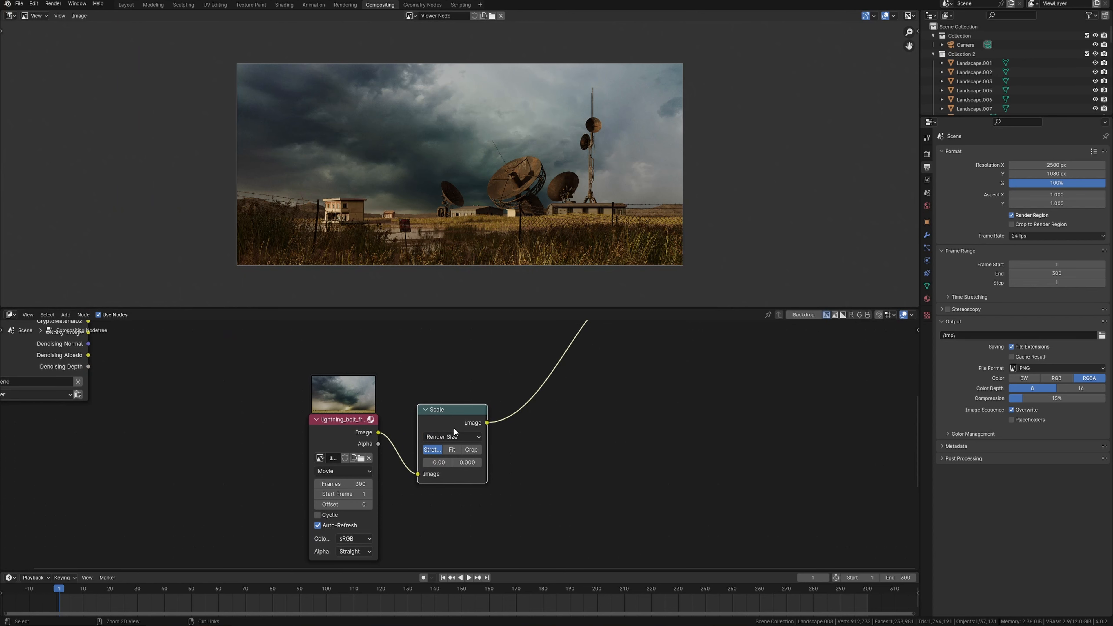
pyautogui.moveTo(449, 420); pyautogui.dragTo(437, 428)
pyautogui.scroll(1, 439, 439)
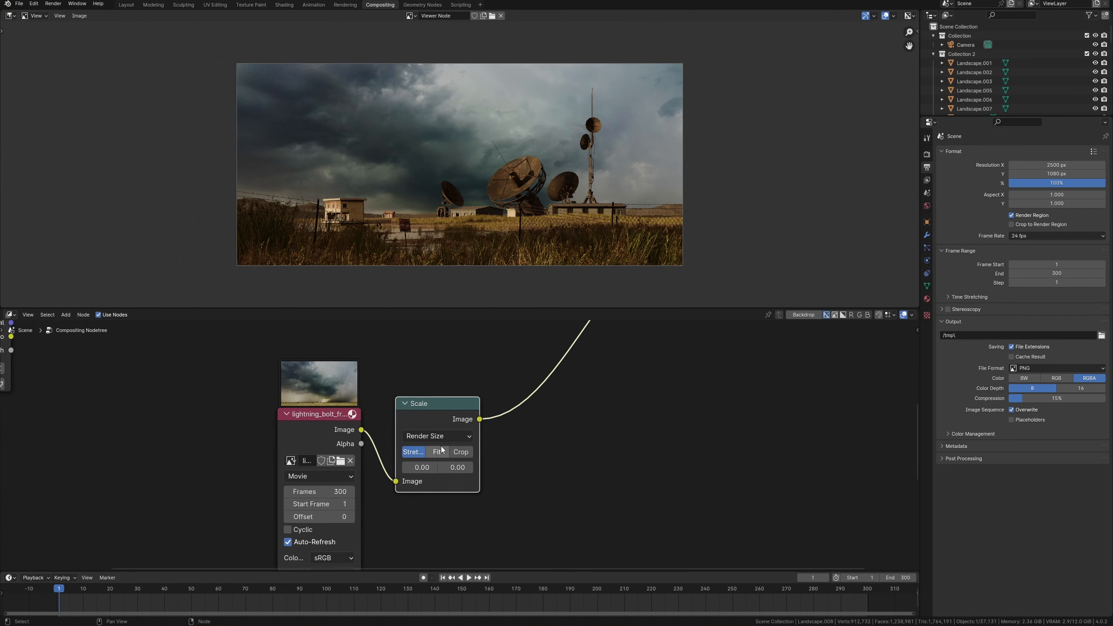
pyautogui.click(462, 451)
# Insert a Transform node after the Scale node and set its Y offset to 146.4
pyautogui.hotkey('shift', 'a')
pyautogui.write('tra')
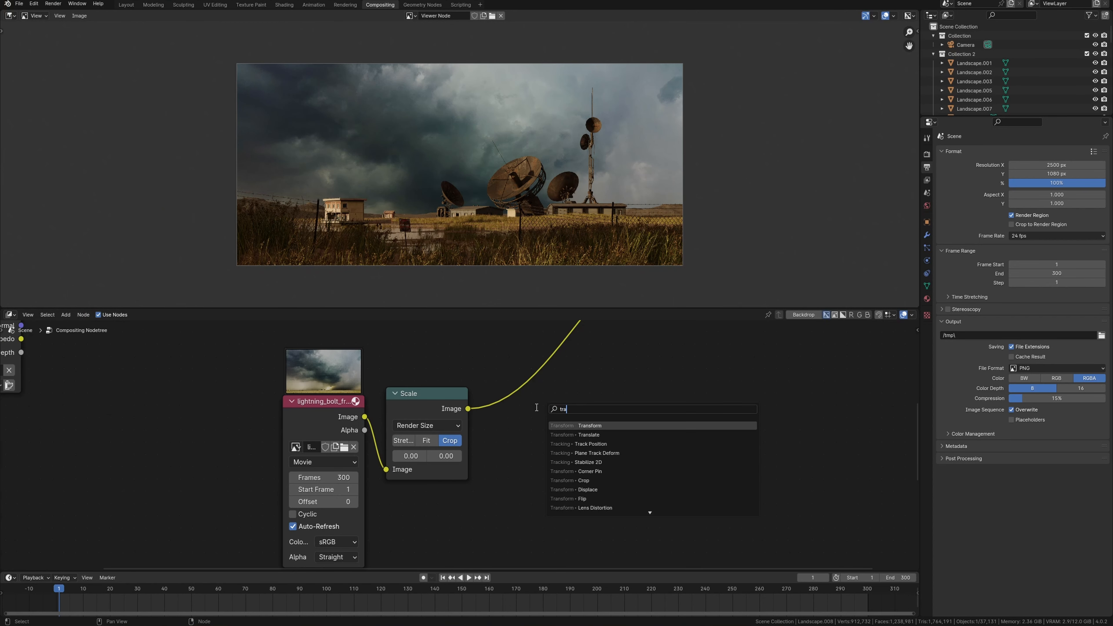
pyautogui.press('Return')
pyautogui.click(515, 373)
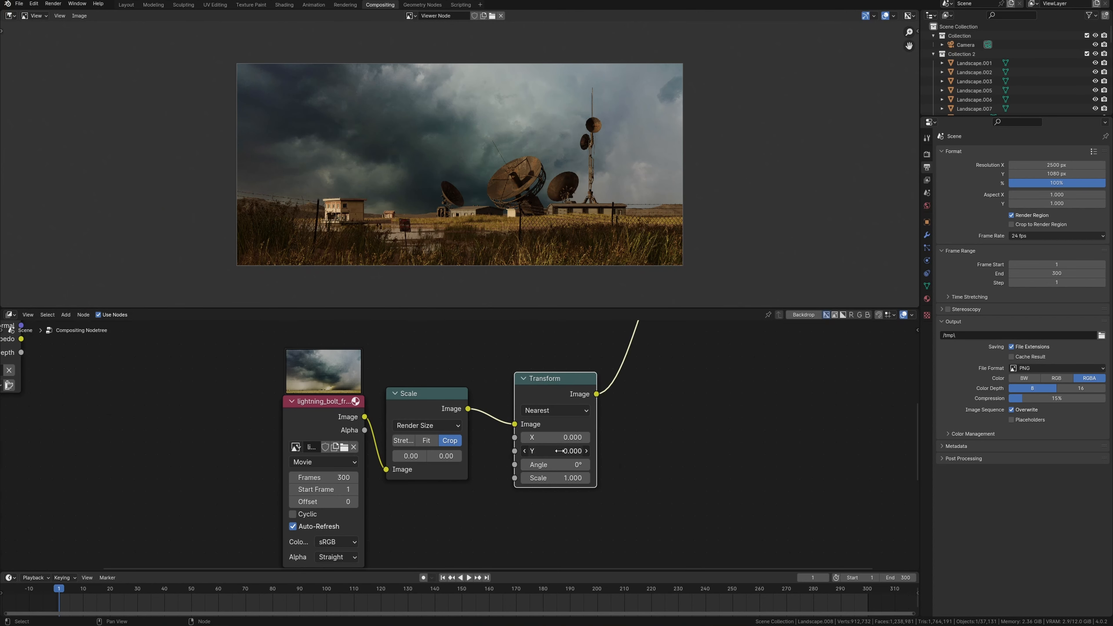
pyautogui.moveTo(555, 451); pyautogui.dragTo(670, 453)
pyautogui.moveTo(546, 437); pyautogui.dragTo(529, 438)
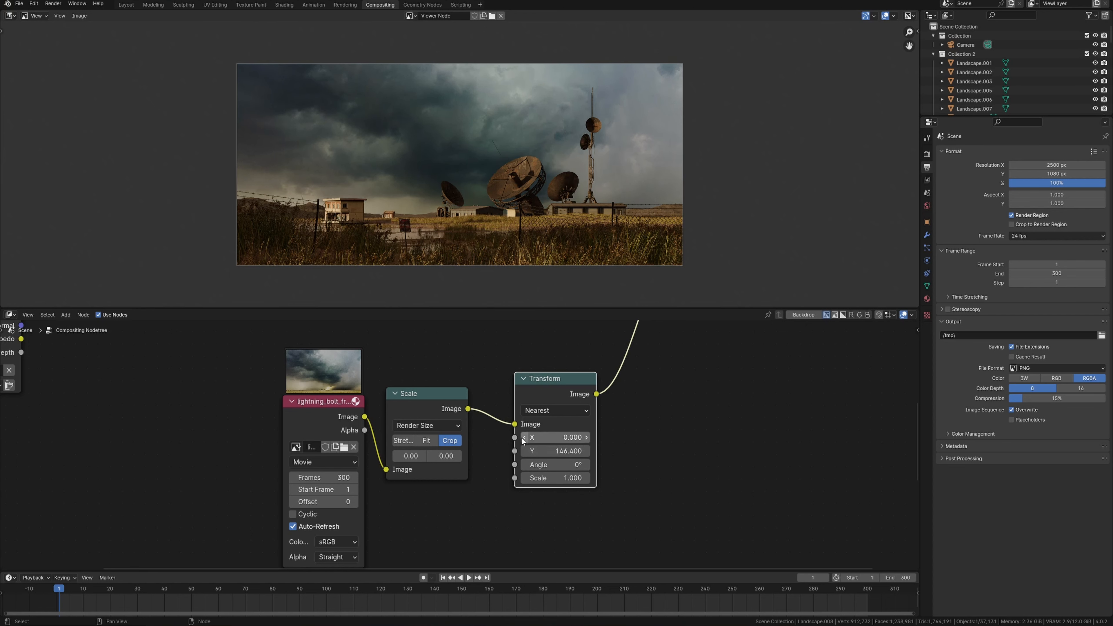
pyautogui.press('space')
pyautogui.press('Escape')
pyautogui.scroll(3, 526, 354)
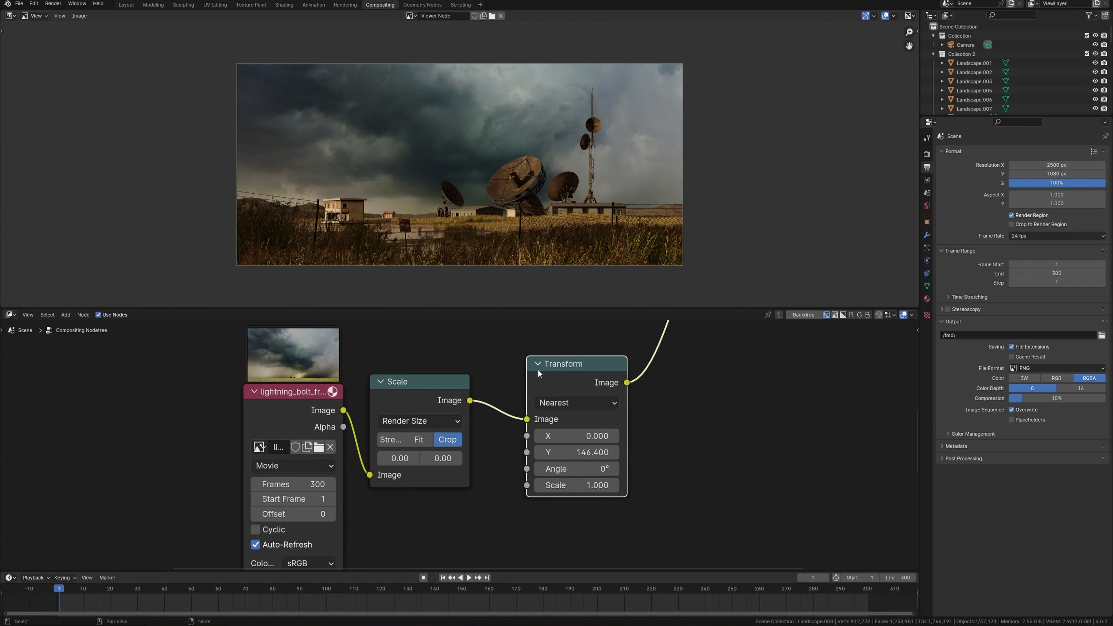
# Spread out the compositing nodes to open up space between Render Layers and Alpha Over
pyautogui.scroll(-3, 550, 381)
pyautogui.moveTo(555, 396); pyautogui.dragTo(532, 398)
pyautogui.scroll(-6, 536, 421)
pyautogui.moveTo(537, 450); pyautogui.dragTo(526, 509, button='middle')
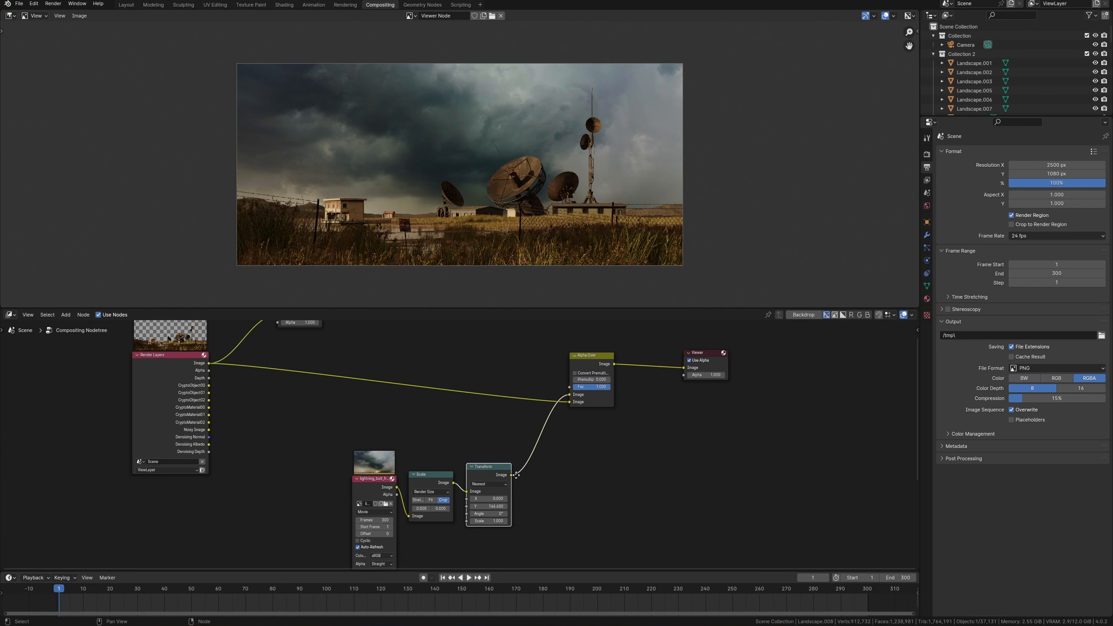
pyautogui.moveTo(588, 368); pyautogui.dragTo(563, 357)
pyautogui.moveTo(454, 385); pyautogui.dragTo(550, 449, button='middle')
pyautogui.moveTo(253, 442); pyautogui.dragTo(127, 460)
pyautogui.moveTo(389, 365); pyautogui.dragTo(245, 367)
pyautogui.moveTo(136, 471); pyautogui.dragTo(129, 476)
pyautogui.moveTo(355, 467); pyautogui.dragTo(333, 444, button='middle')
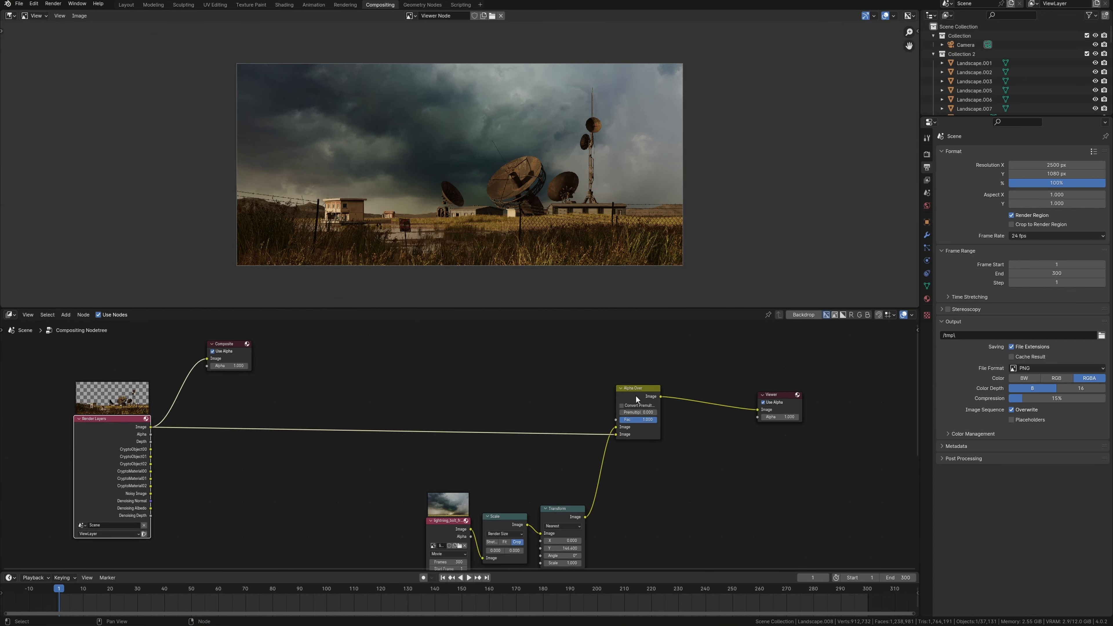
# Insert a Color Balance node on the link between Render Layers and Alpha Over
pyautogui.click(637, 395)
pyautogui.hotkey('shift', 'a')
pyautogui.write('col')
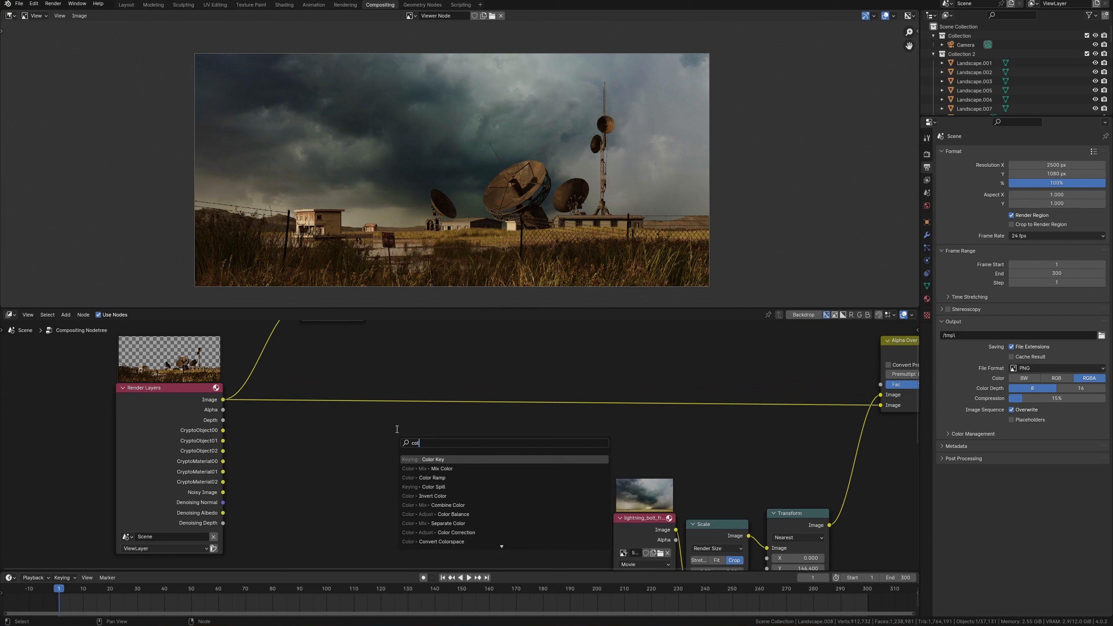
pyautogui.scroll(-5, 398, 430)
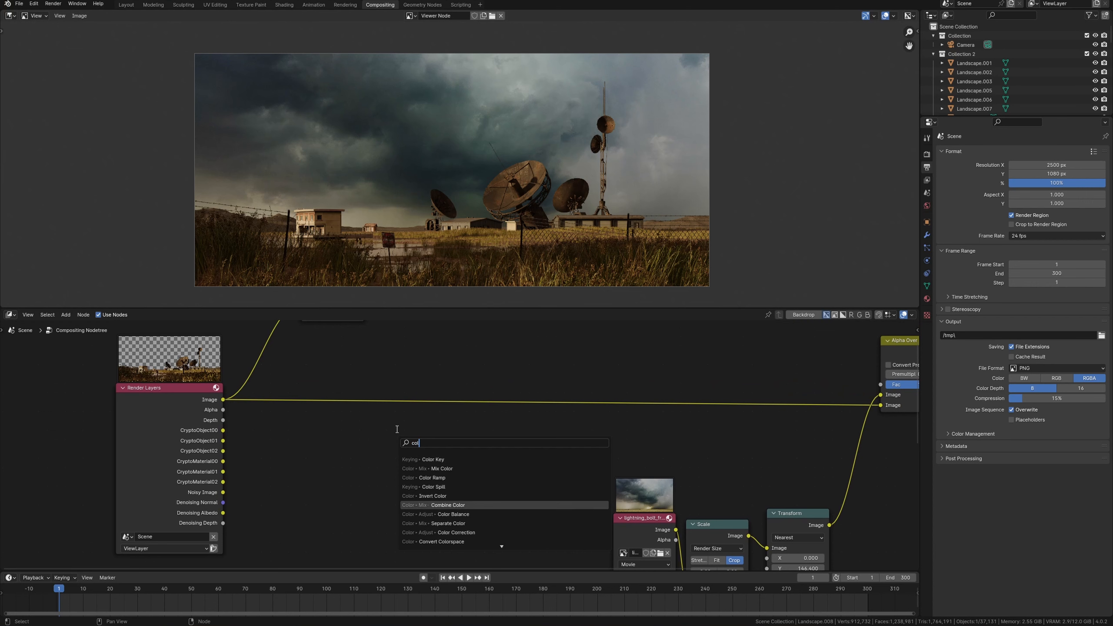
pyautogui.press('Down')
pyautogui.press('Return')
pyautogui.click(331, 374)
# Insert an RGB Curves node between Color Balance and Alpha Over
pyautogui.moveTo(527, 411); pyautogui.dragTo(448, 431, button='middle')
pyautogui.hotkey('shift', 'a')
pyautogui.write('rg')
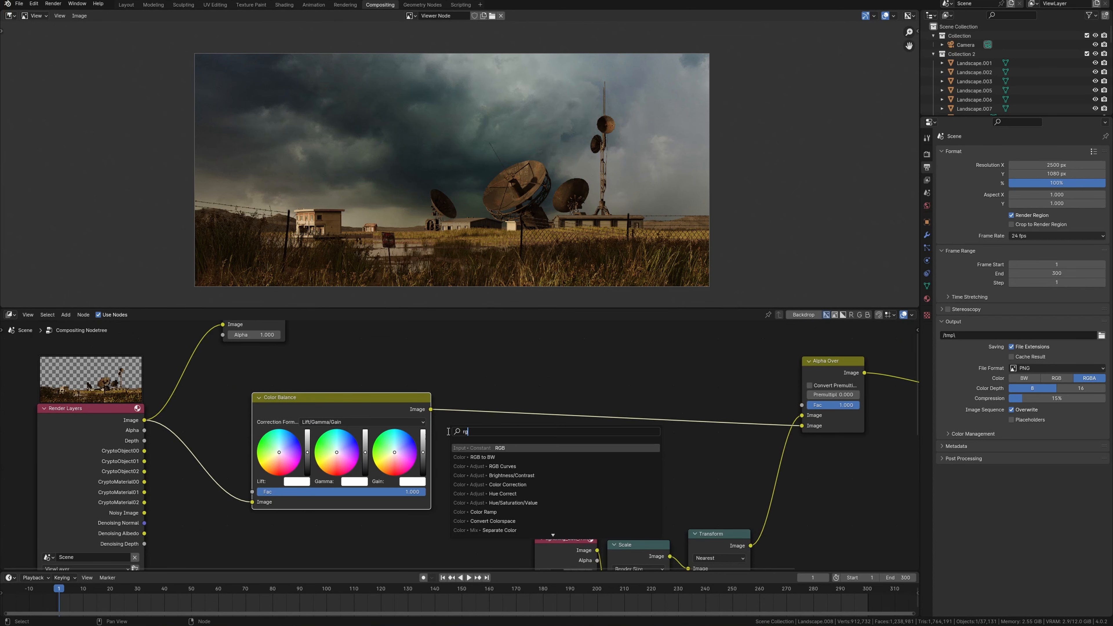
pyautogui.press('Down')
pyautogui.press('Down')
pyautogui.press('Return')
pyautogui.click(451, 383)
# Move the sky footage chain, Alpha Over and Viewer nodes away from the colour-grading nodes
pyautogui.scroll(-12, 421, 432)
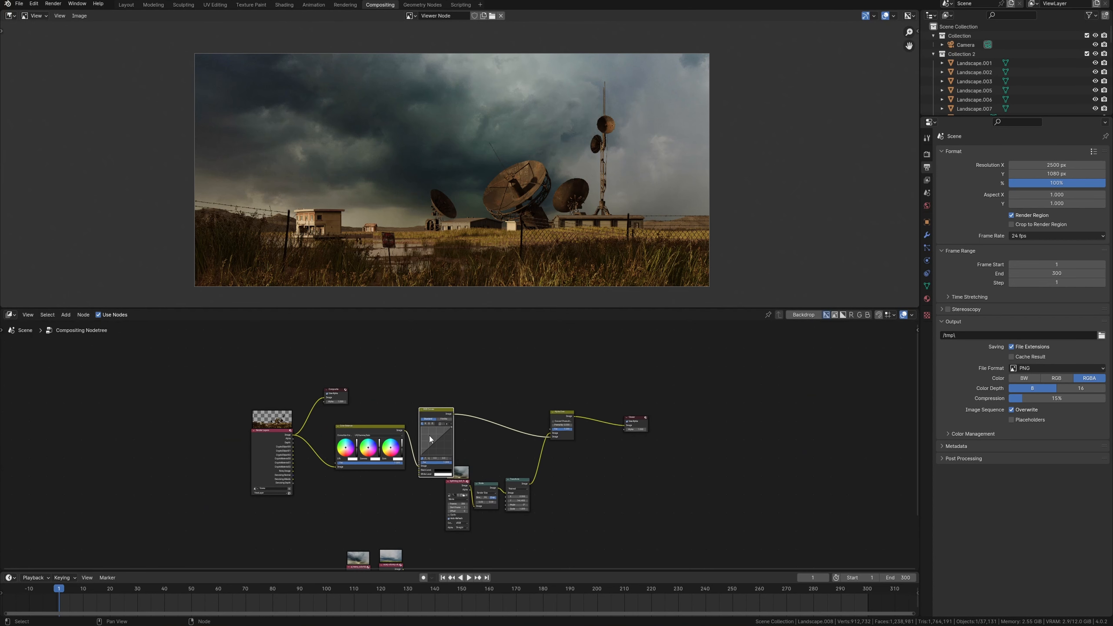
pyautogui.press('g')
pyautogui.click(418, 441)
pyautogui.moveTo(453, 544); pyautogui.dragTo(544, 476)
pyautogui.keyDown('shift'); pyautogui.moveTo(531, 400); pyautogui.dragTo(635, 434); pyautogui.keyUp('shift')
pyautogui.moveTo(566, 416); pyautogui.dragTo(719, 417)
# Lift the shadows in RGB Curves with a point at about 0.1, 0.2, anchoring the midtones at about 0.4, 0.4
pyautogui.scroll(7, 432, 438)
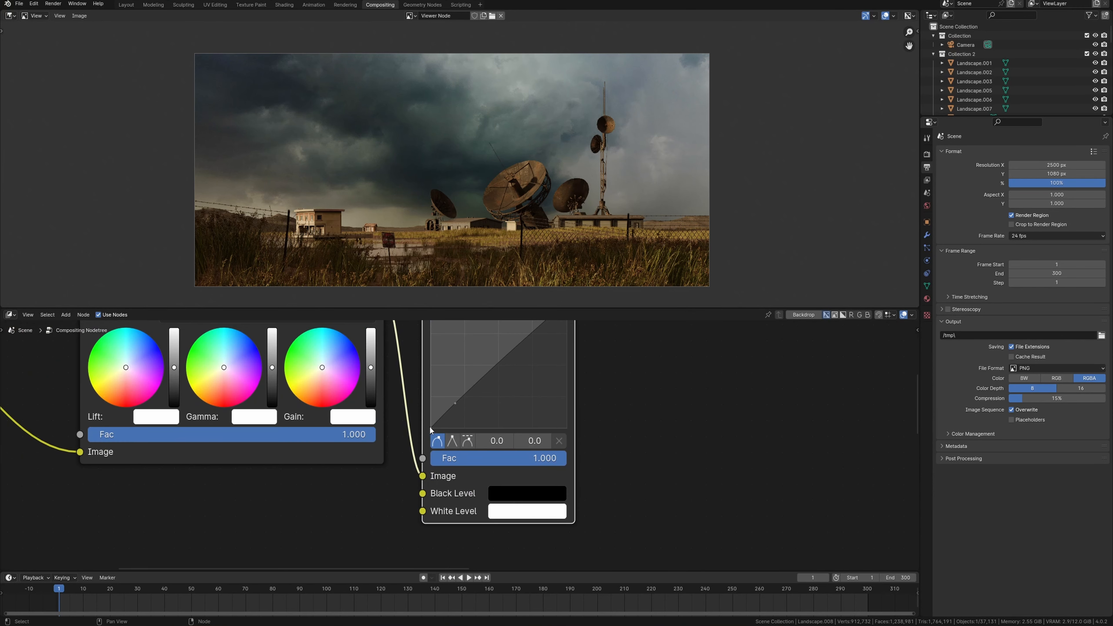
pyautogui.moveTo(430, 427); pyautogui.dragTo(430, 426)
pyautogui.click(439, 421)
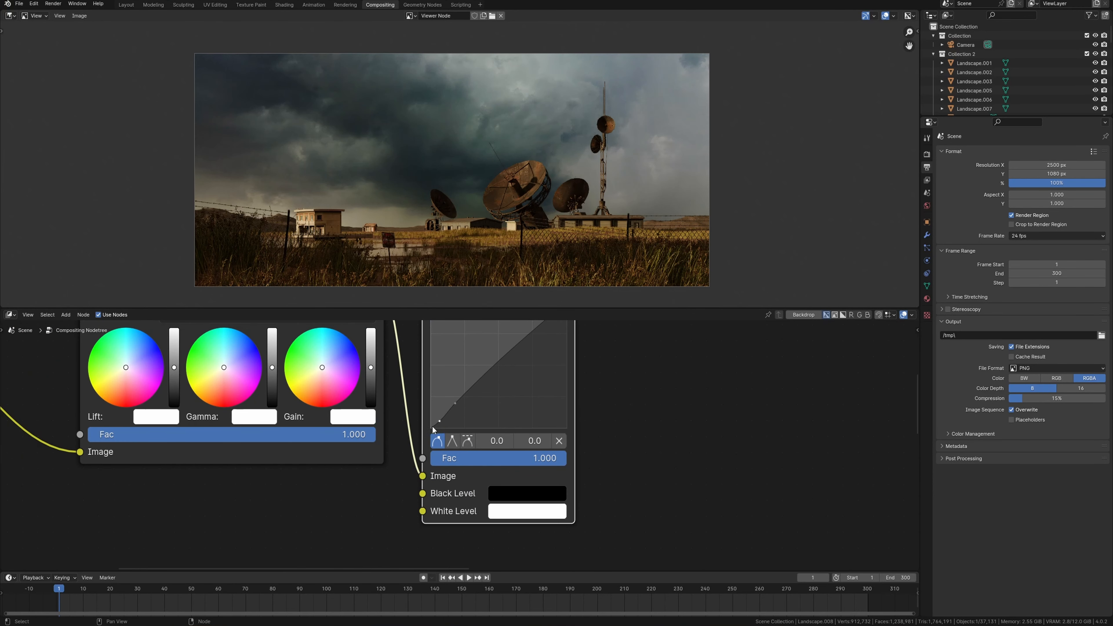
pyautogui.moveTo(455, 403); pyautogui.dragTo(458, 397)
pyautogui.click(491, 368)
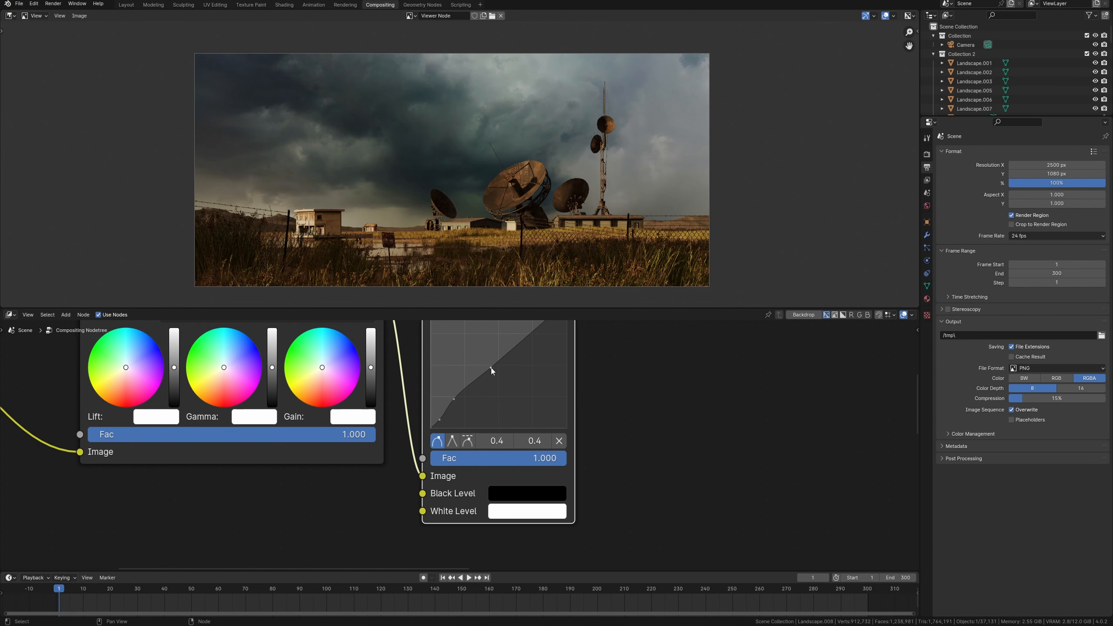
pyautogui.click(454, 399)
# Brighten the Color Balance Gain slightly, shift its tint towards a warmer tone, and fine-tune the Lift
pyautogui.moveTo(371, 367); pyautogui.dragTo(491, 403, button='middle')
pyautogui.moveTo(491, 403); pyautogui.dragTo(491, 397)
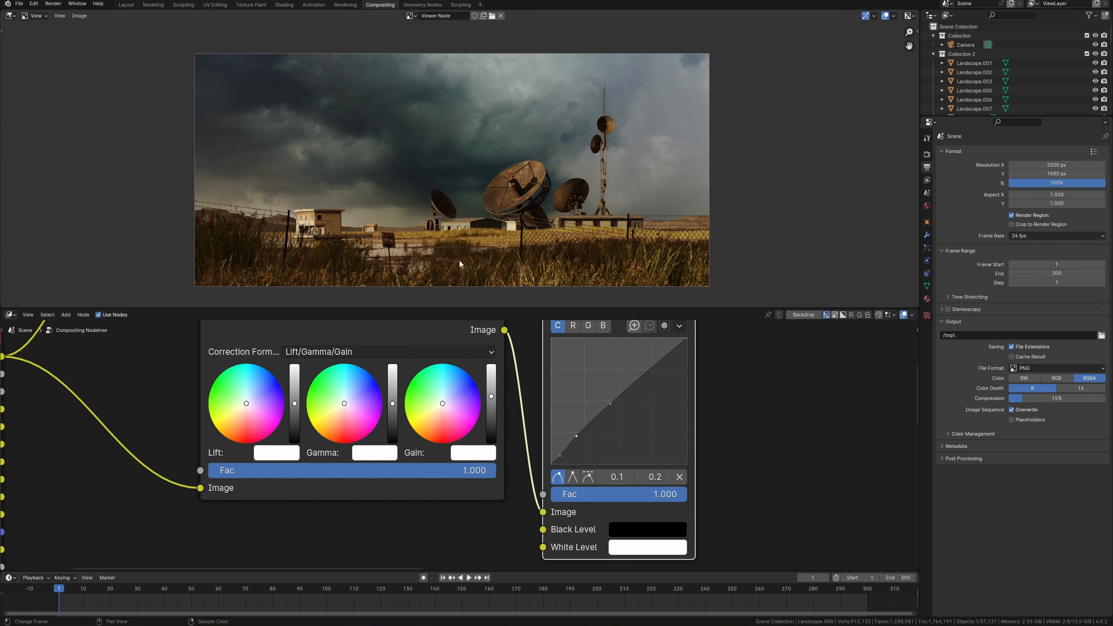
pyautogui.moveTo(443, 405); pyautogui.dragTo(437, 417)
pyautogui.moveTo(246, 401); pyautogui.dragTo(246, 401)
pyautogui.scroll(-3, 456, 460)
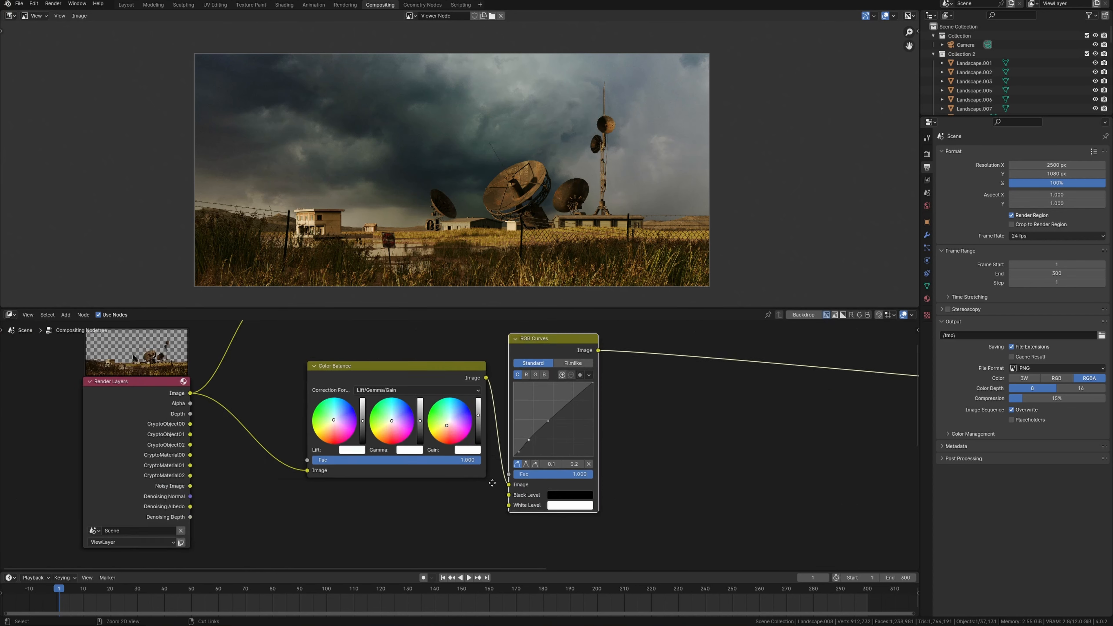
# Join the Color Balance and RGB Curves nodes in a frame and move the frame above the main node row
pyautogui.scroll(-3, 417, 395)
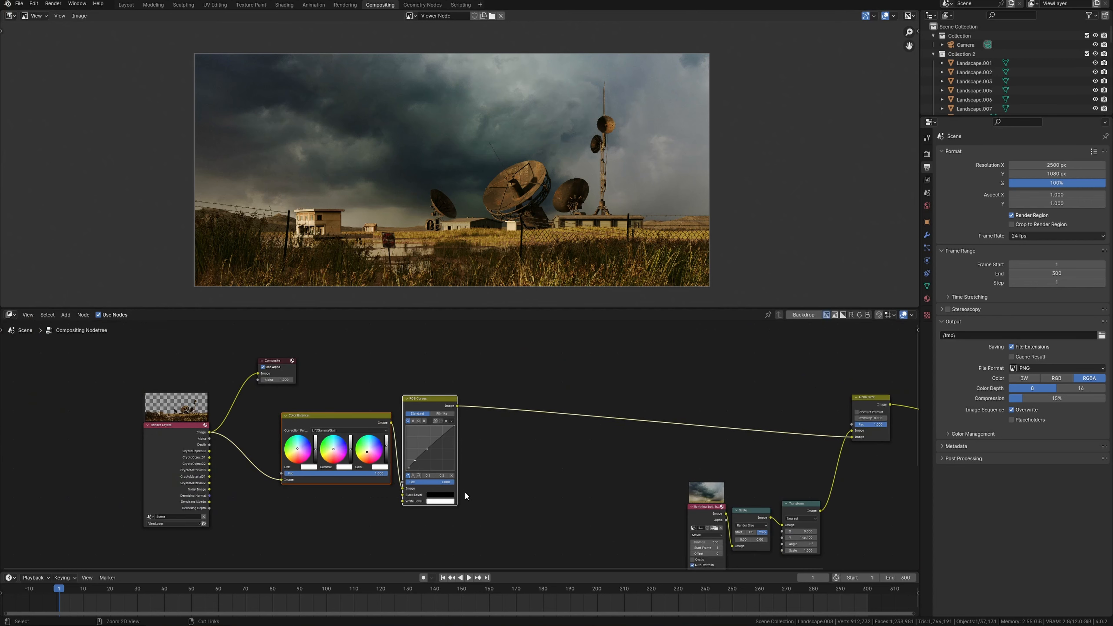
pyautogui.hotkey('ctrl', 'j')
pyautogui.moveTo(417, 389); pyautogui.dragTo(437, 388)
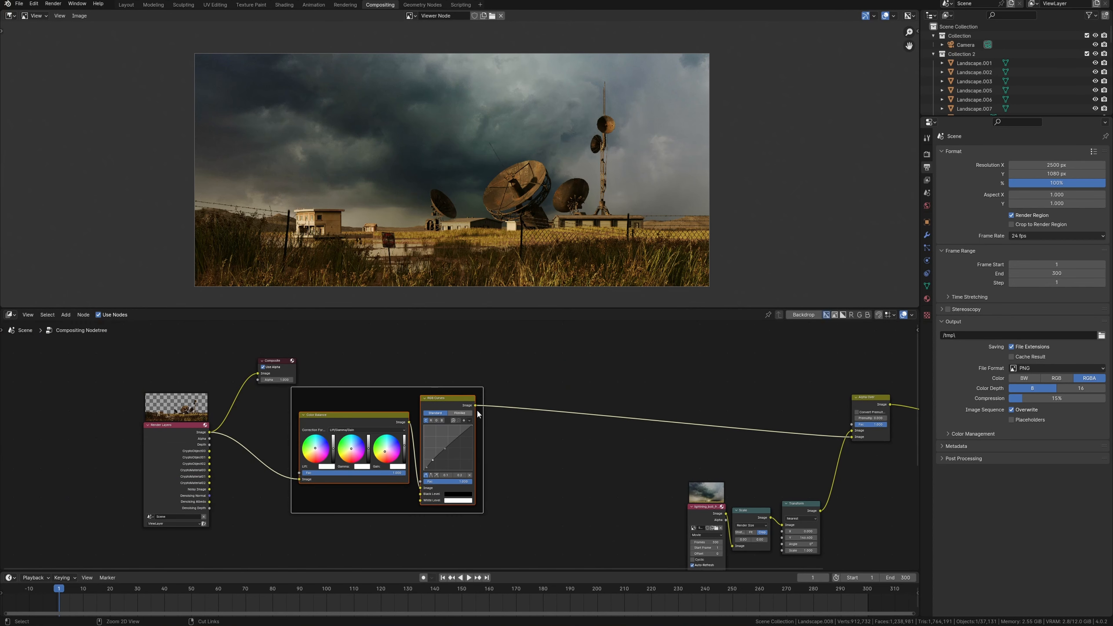
pyautogui.scroll(-2, 500, 430)
pyautogui.moveTo(504, 431); pyautogui.dragTo(403, 440, button='middle')
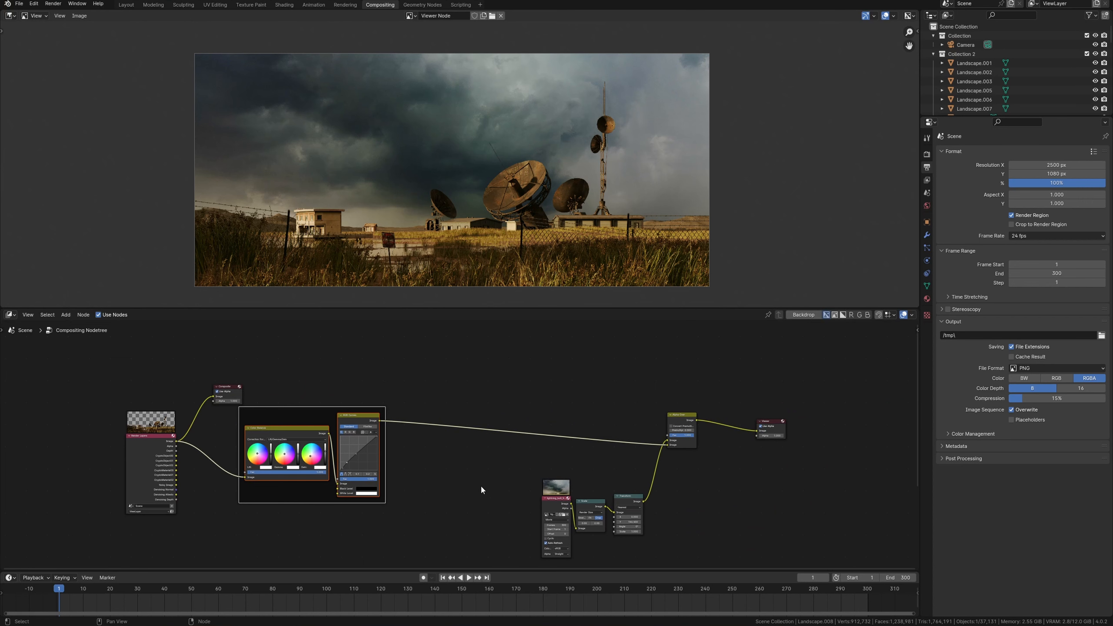
pyautogui.moveTo(473, 460); pyautogui.dragTo(474, 449, button='middle')
pyautogui.moveTo(326, 394); pyautogui.dragTo(338, 360)
pyautogui.moveTo(302, 526); pyautogui.dragTo(379, 458, button='middle')
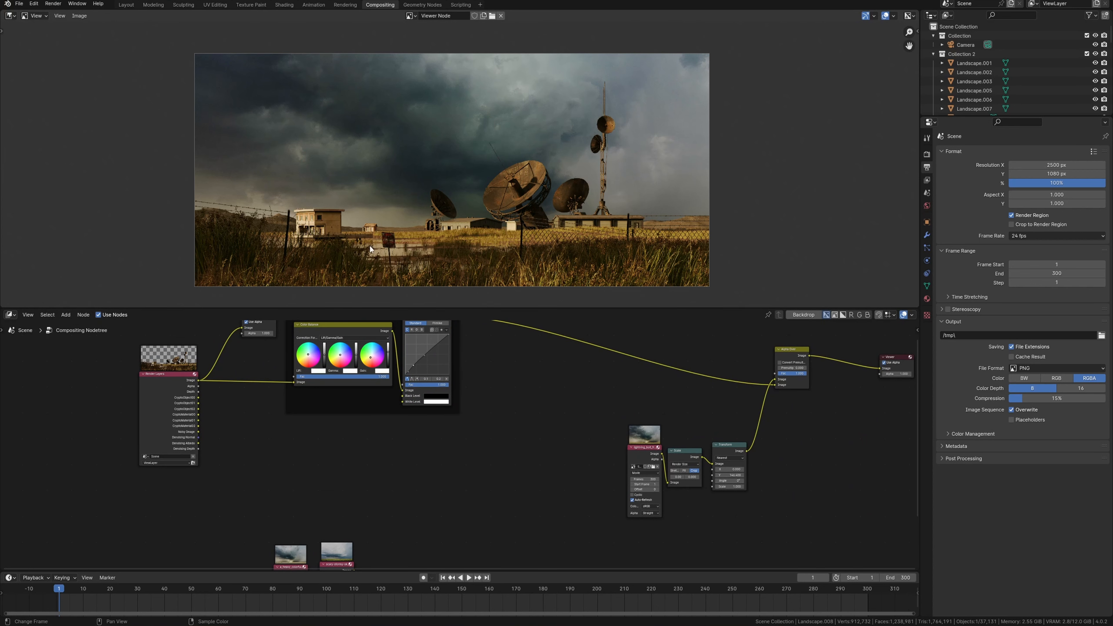
# Add a Map Range node in the free space below the colour-grading frame
pyautogui.scroll(3, 384, 260)
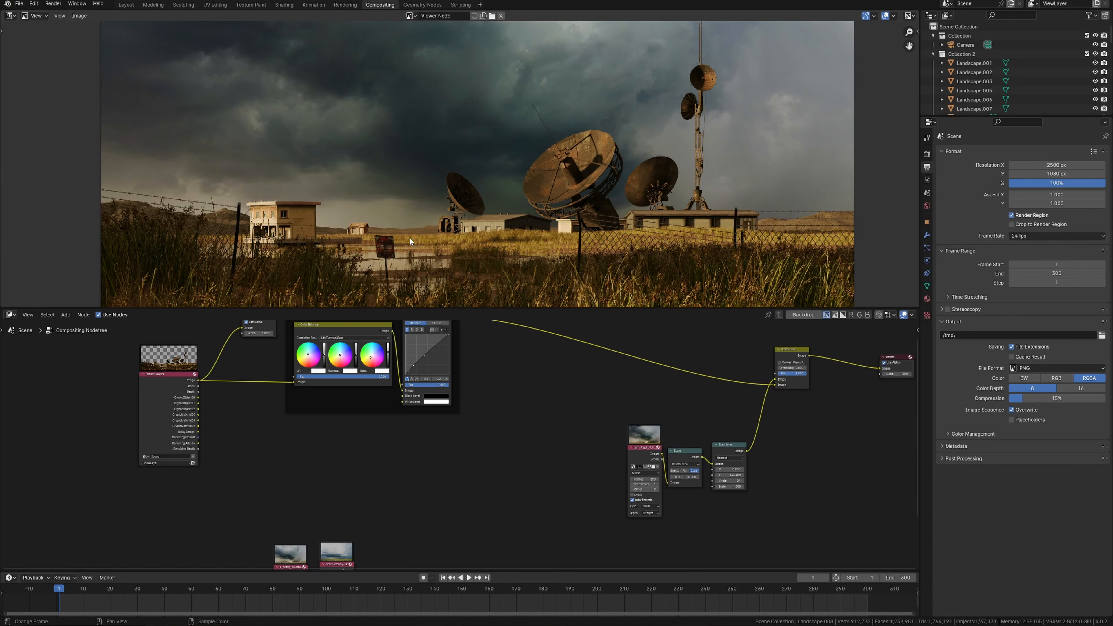
pyautogui.scroll(-3, 387, 234)
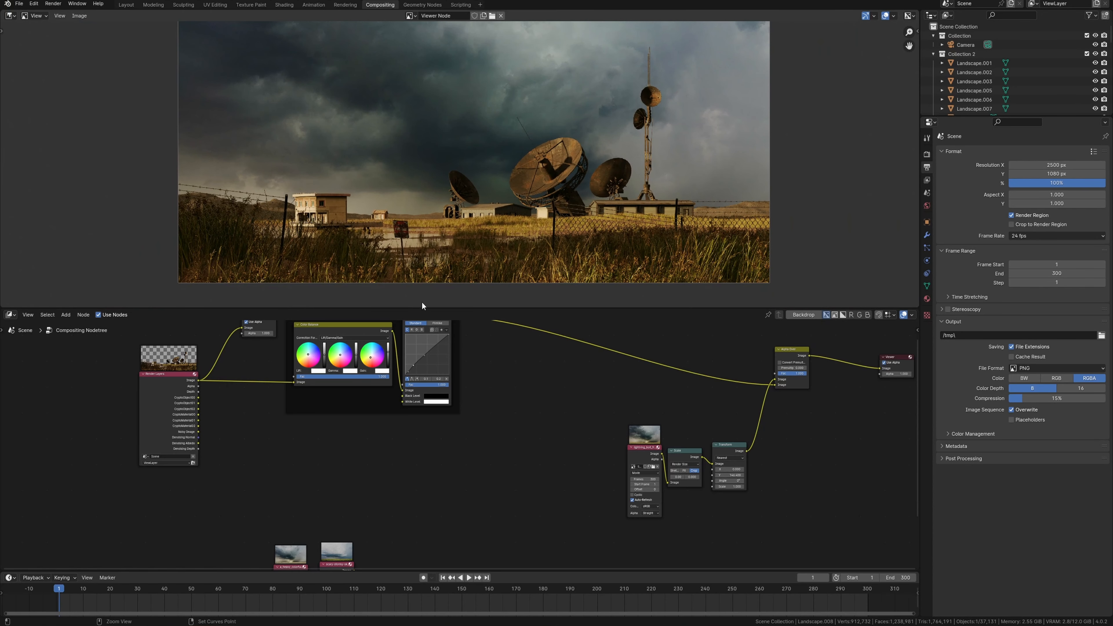
pyautogui.hotkey('shift', 'a')
pyautogui.write('ma')
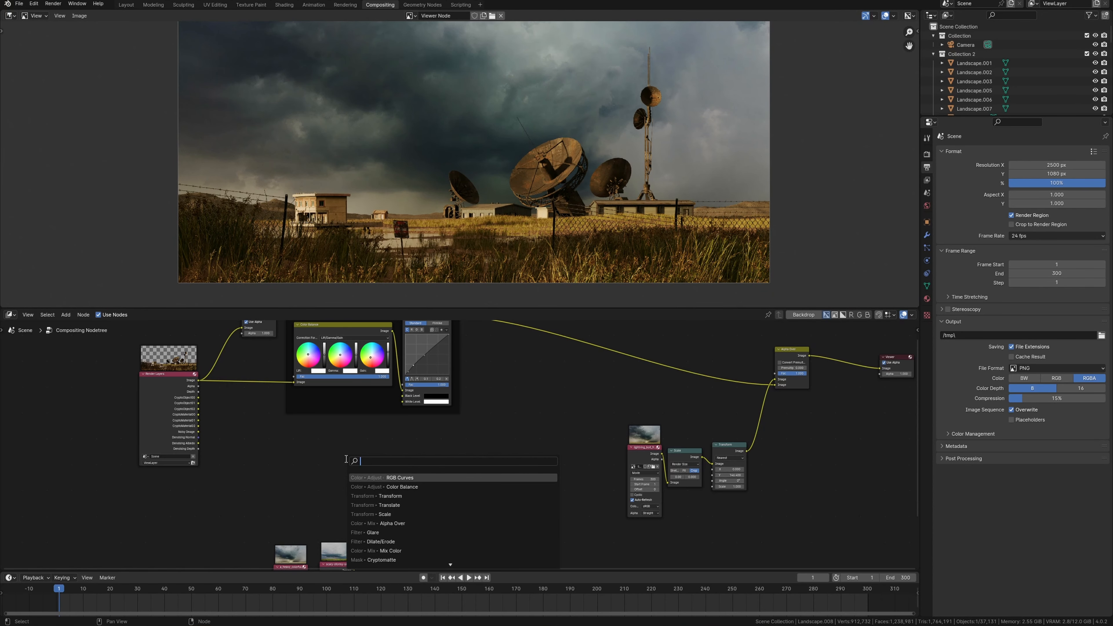
pyautogui.write('p')
pyautogui.press('Down')
pyautogui.press('Down')
pyautogui.press('Up')
pyautogui.press('Return')
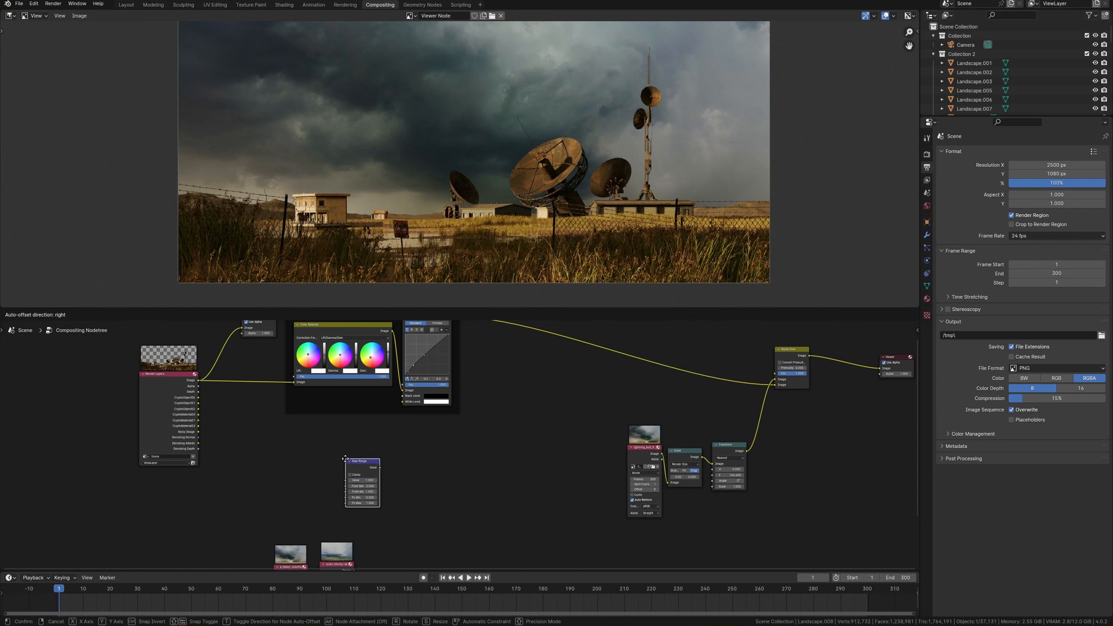
pyautogui.click(308, 445)
pyautogui.scroll(6, 208, 424)
pyautogui.moveTo(209, 424); pyautogui.dragTo(357, 432, button='middle')
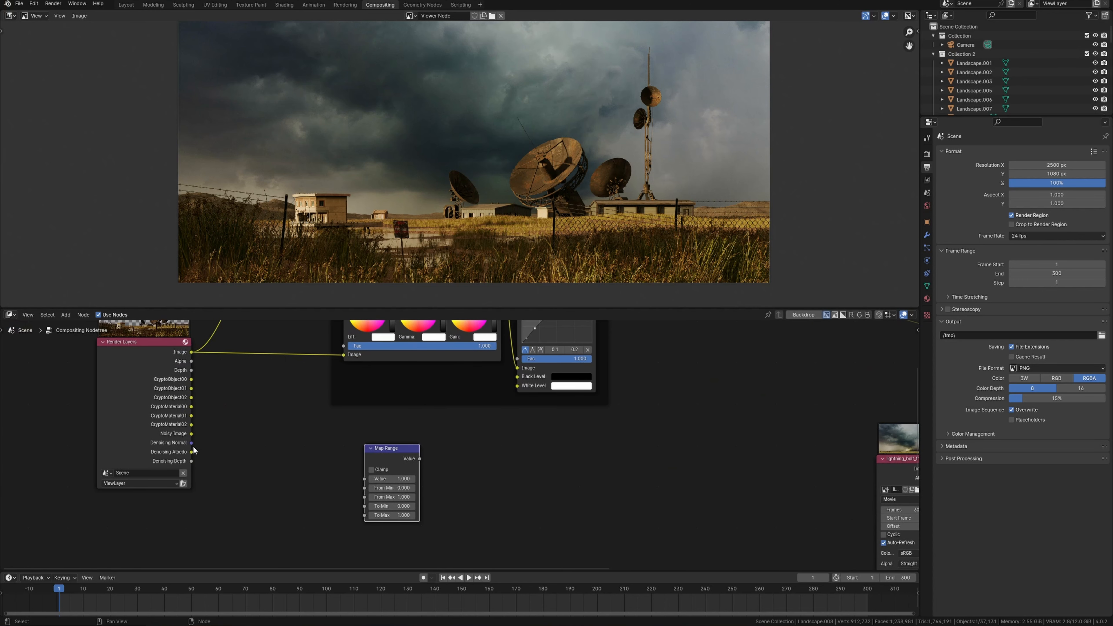
# Connect the Render Layers' Denoising Depth output to the Map Range Value input and preview the node in the Viewer
pyautogui.moveTo(192, 461); pyautogui.dragTo(364, 478)
pyautogui.keyDown('ctrl'); pyautogui.keyDown('shift'); pyautogui.click(403, 456); pyautogui.keyUp('shift'); pyautogui.keyUp('ctrl')
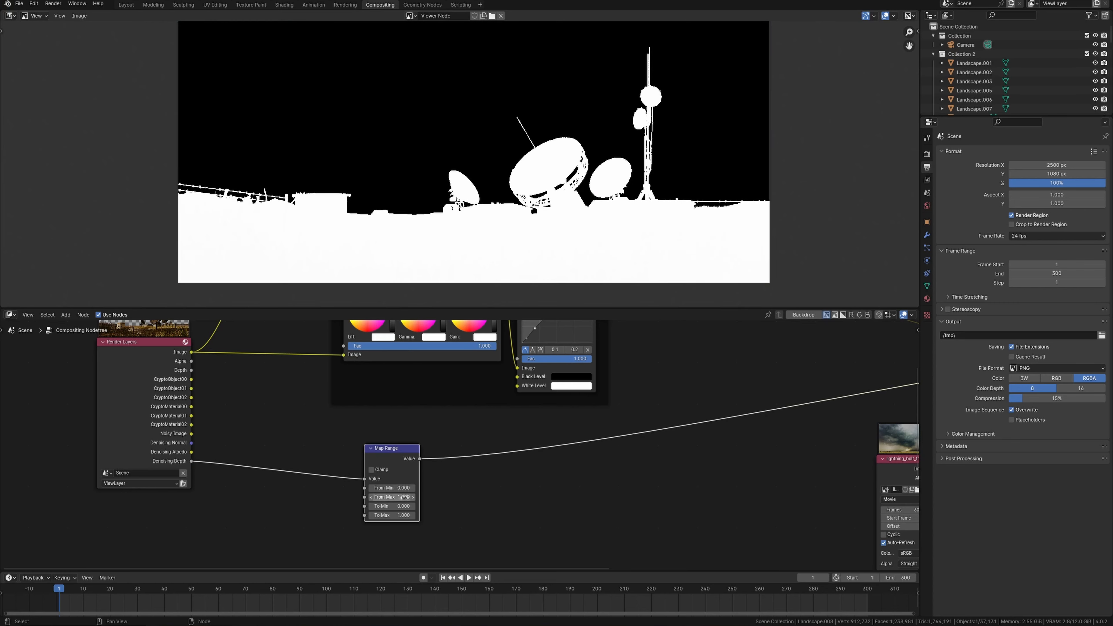
pyautogui.scroll(-1, 415, 475)
pyautogui.scroll(1, 370, 491)
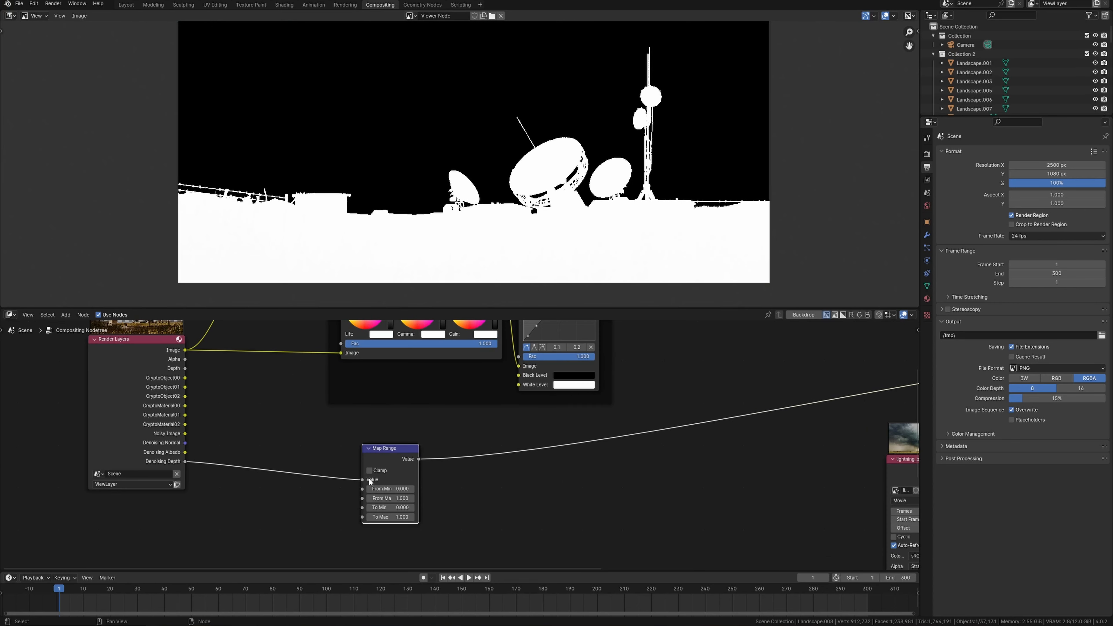
# Set the Map Range node's From Max to 120
pyautogui.click(408, 497)
pyautogui.press('Return')
pyautogui.click(409, 499)
pyautogui.write('120')
pyautogui.press('Return')
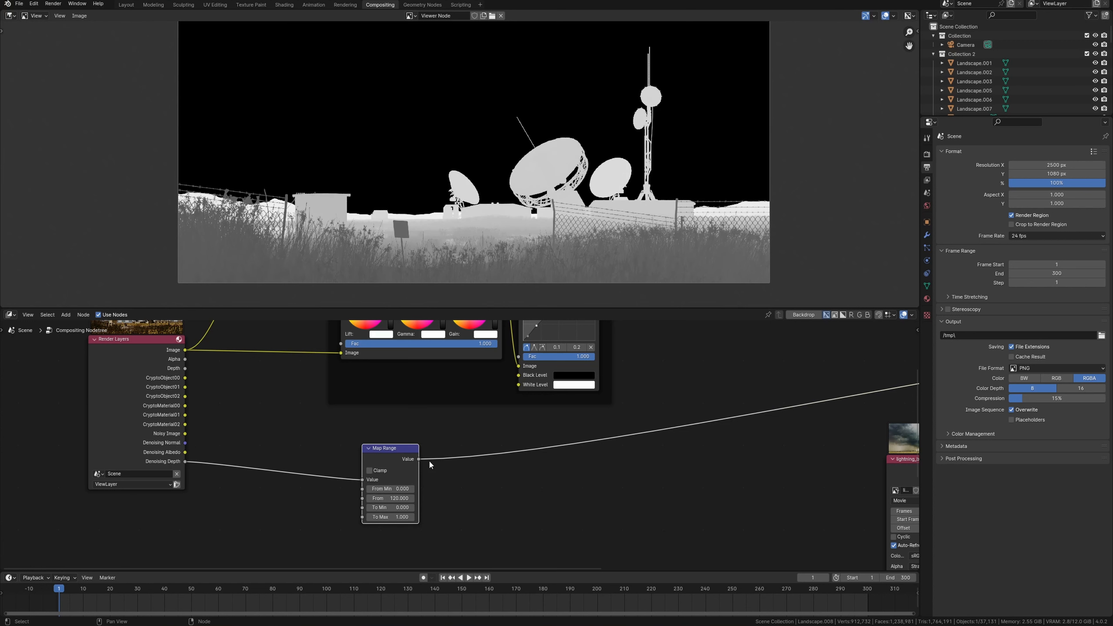
# Set the Map Range node's From Min to 20 and From Max to 500
pyautogui.click(398, 489)
pyautogui.write('20')
pyautogui.press('Return')
pyautogui.click(397, 498)
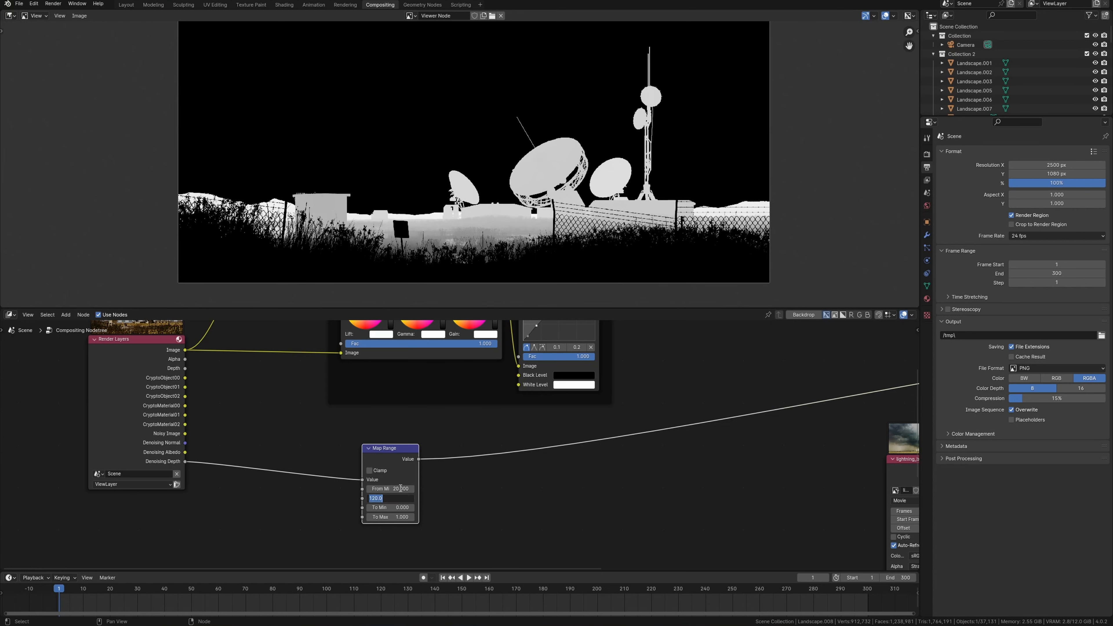
pyautogui.write('500')
pyautogui.press('Return')
# Insert a Mix Color node between RGB Curves and Alpha Over, positioned beside the Map Range node
pyautogui.scroll(-1, 405, 433)
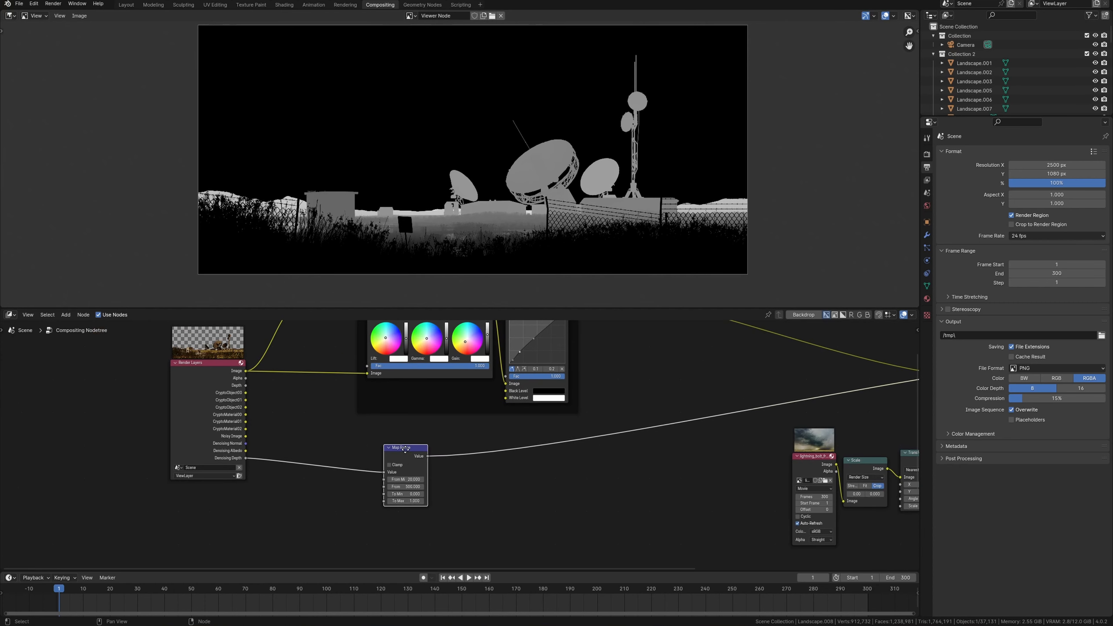
pyautogui.moveTo(566, 474); pyautogui.dragTo(500, 474, button='middle')
pyautogui.hotkey('shift', 'a')
pyautogui.write('mi')
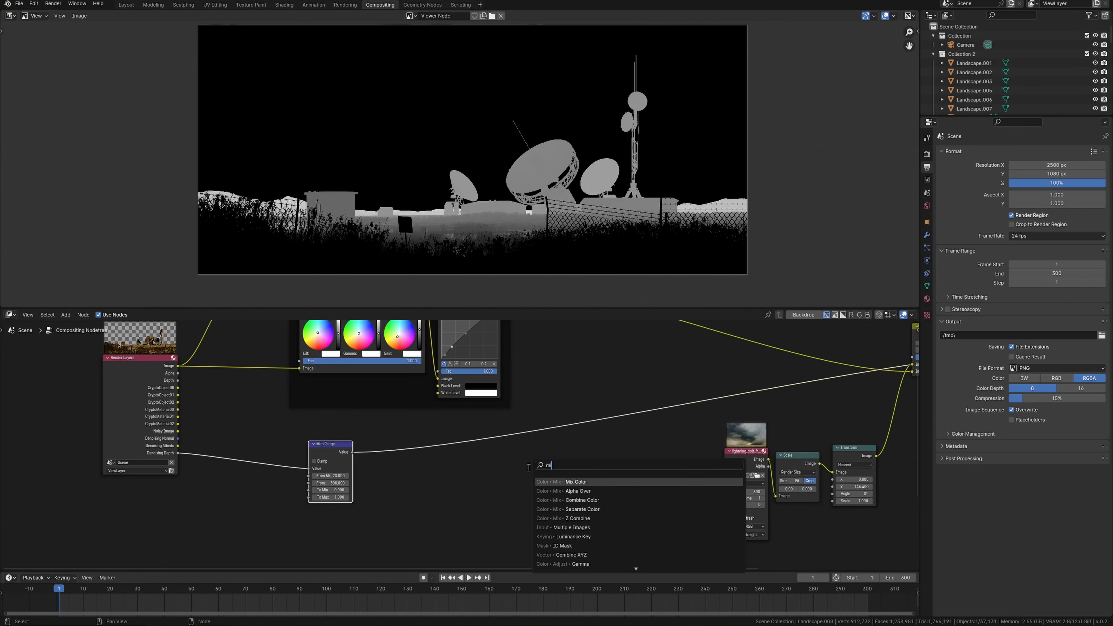
pyautogui.press('Return')
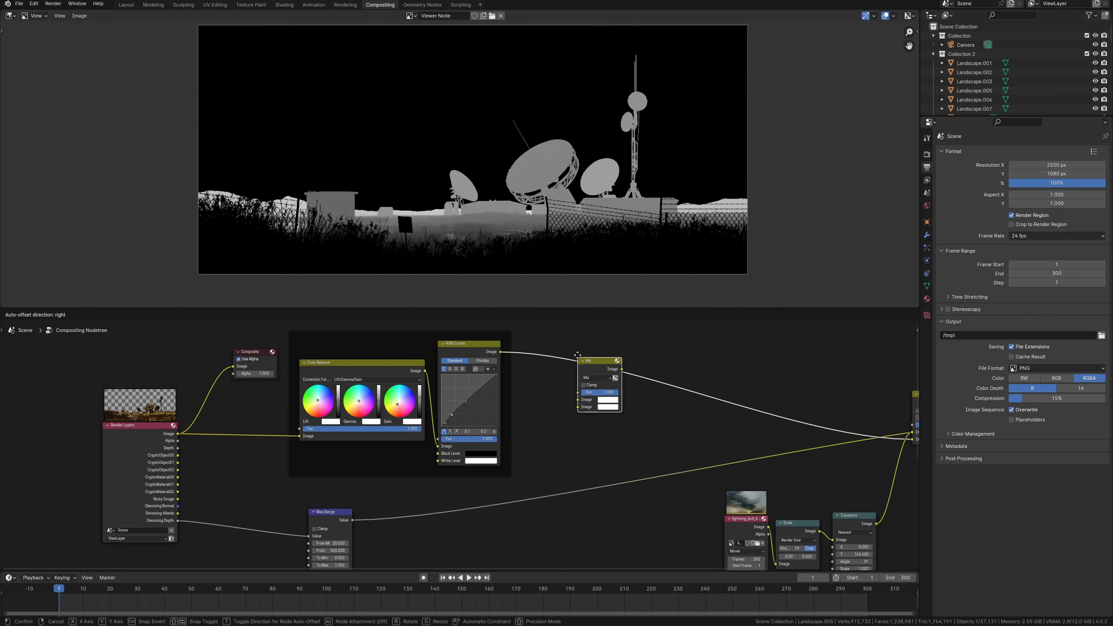
pyautogui.click(598, 361)
pyautogui.moveTo(599, 361); pyautogui.dragTo(566, 496)
pyautogui.moveTo(566, 496); pyautogui.dragTo(546, 498)
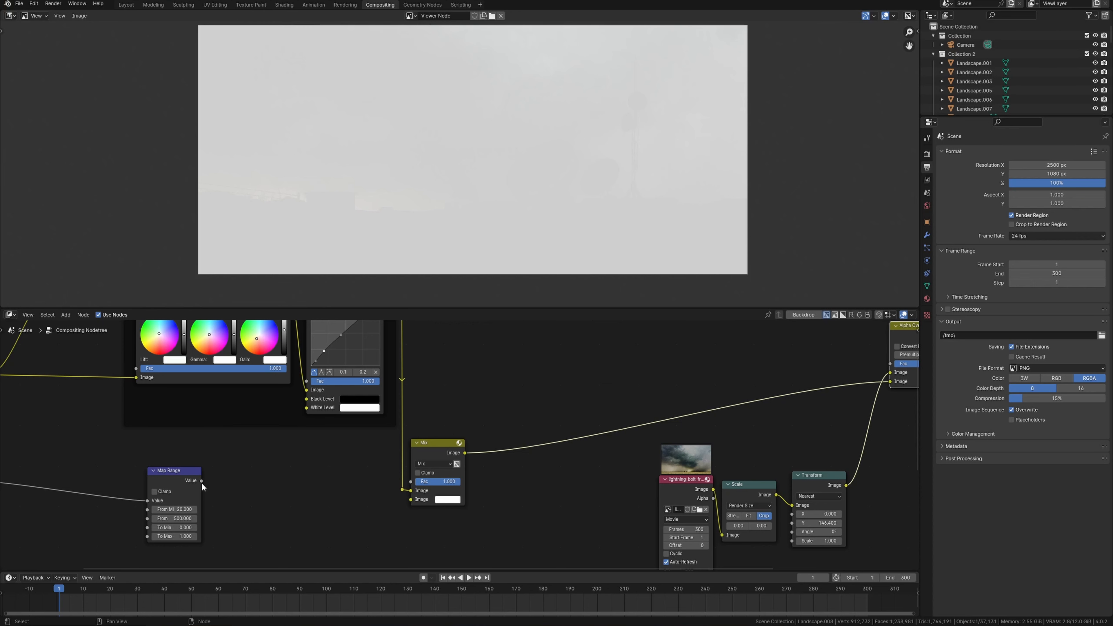
# Drive the Mix node's Fac with the clamped Map Range Value output and set its blending mode to Screen
pyautogui.moveTo(202, 481); pyautogui.dragTo(256, 453)
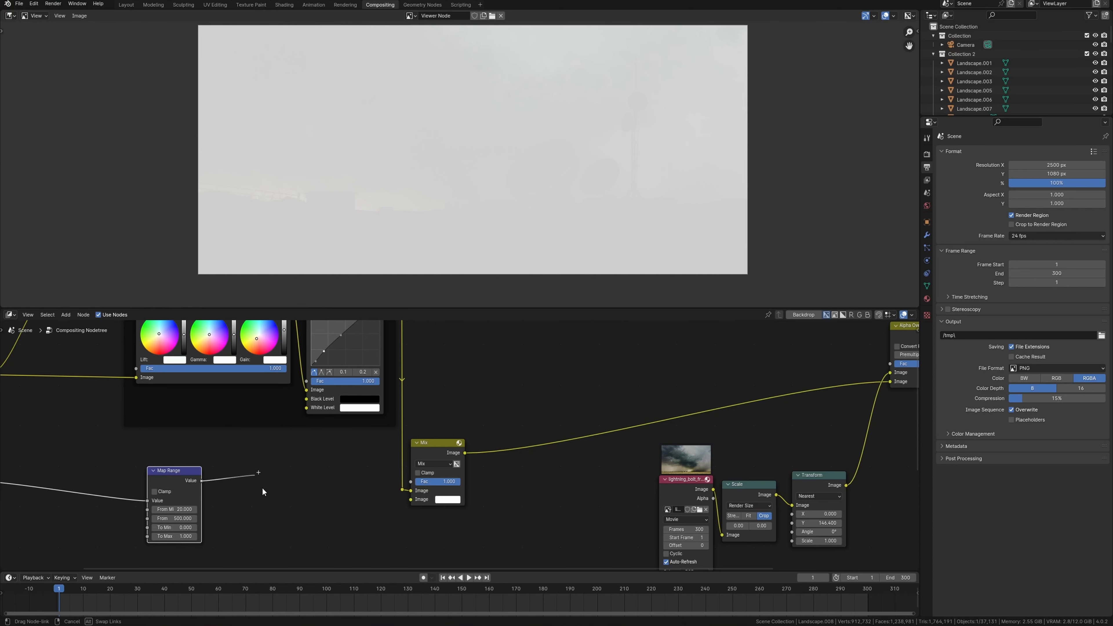
pyautogui.moveTo(386, 472); pyautogui.dragTo(411, 481)
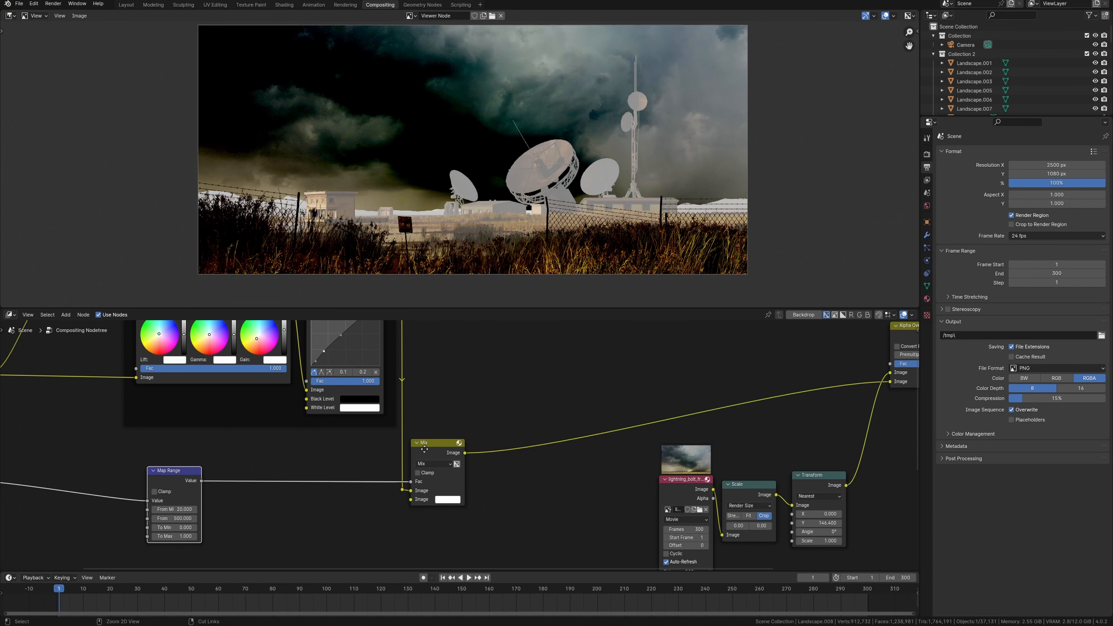
pyautogui.scroll(2, 452, 470)
pyautogui.click(493, 432)
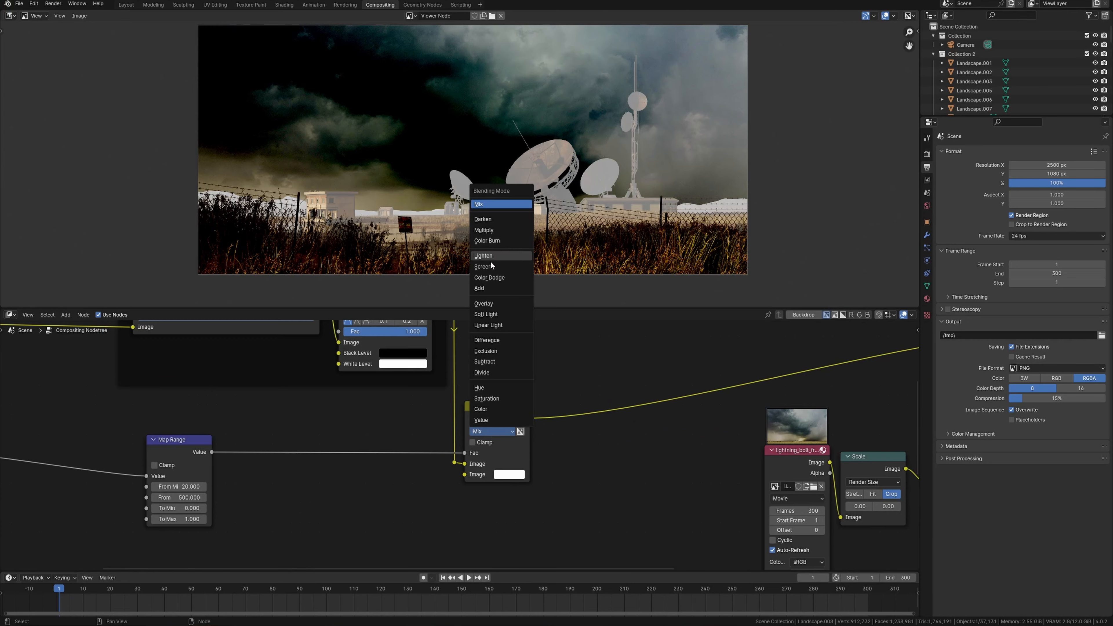
pyautogui.click(484, 266)
pyautogui.scroll(1, 524, 271)
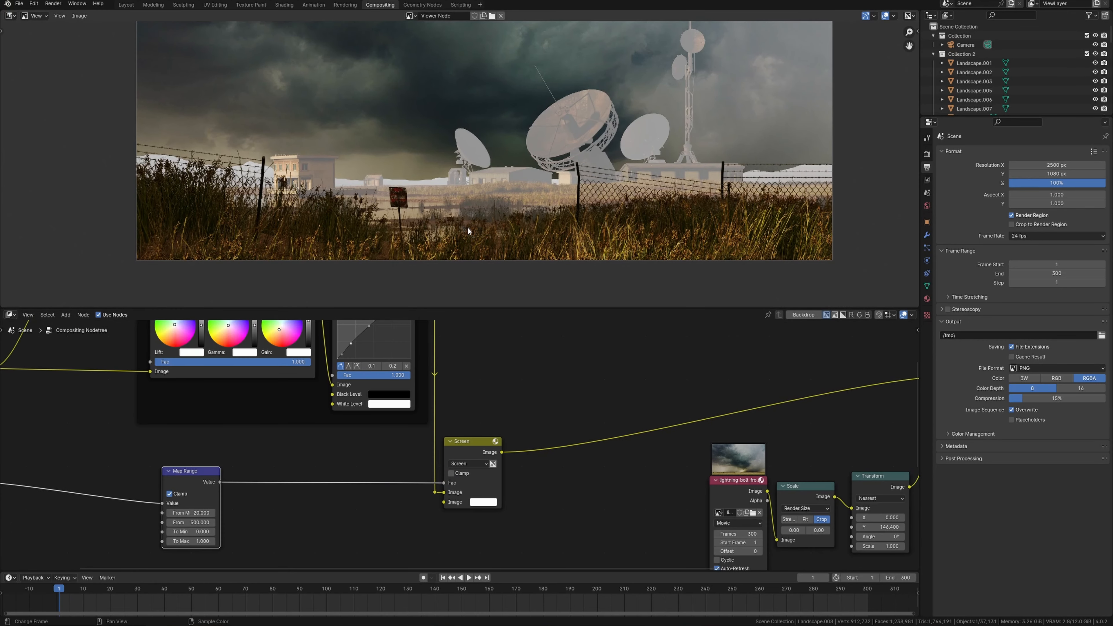
# Darken the Screen node's second Image colour to a value of about 0.058 with a slight cool blue tint
pyautogui.scroll(1, 488, 505)
pyautogui.moveTo(488, 506); pyautogui.dragTo(474, 474, button='middle')
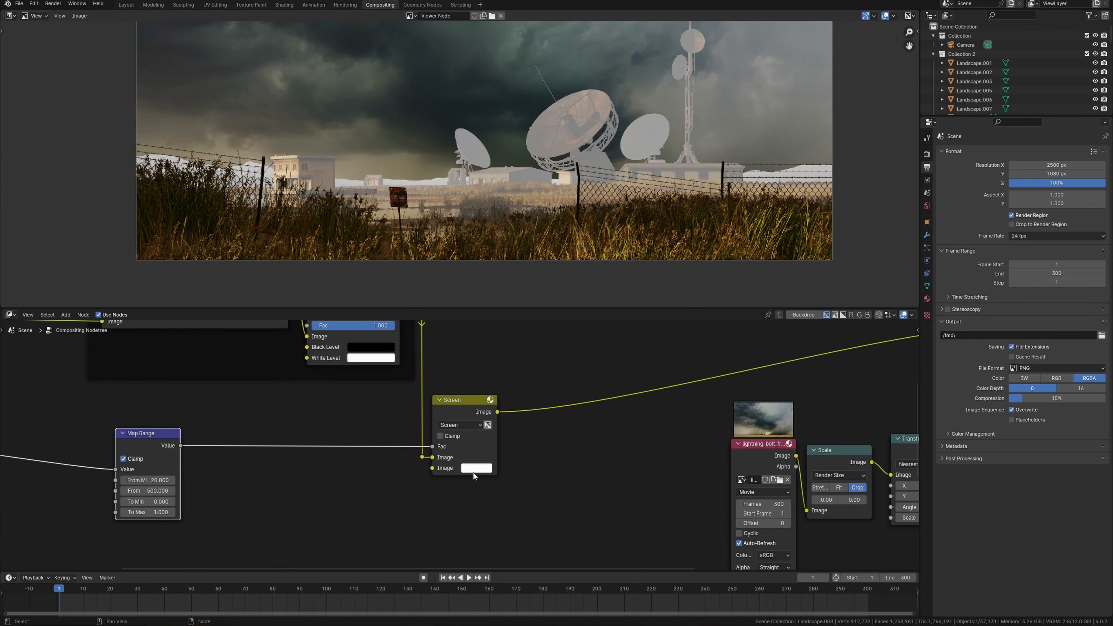
pyautogui.click(474, 469)
pyautogui.moveTo(557, 335); pyautogui.dragTo(558, 367)
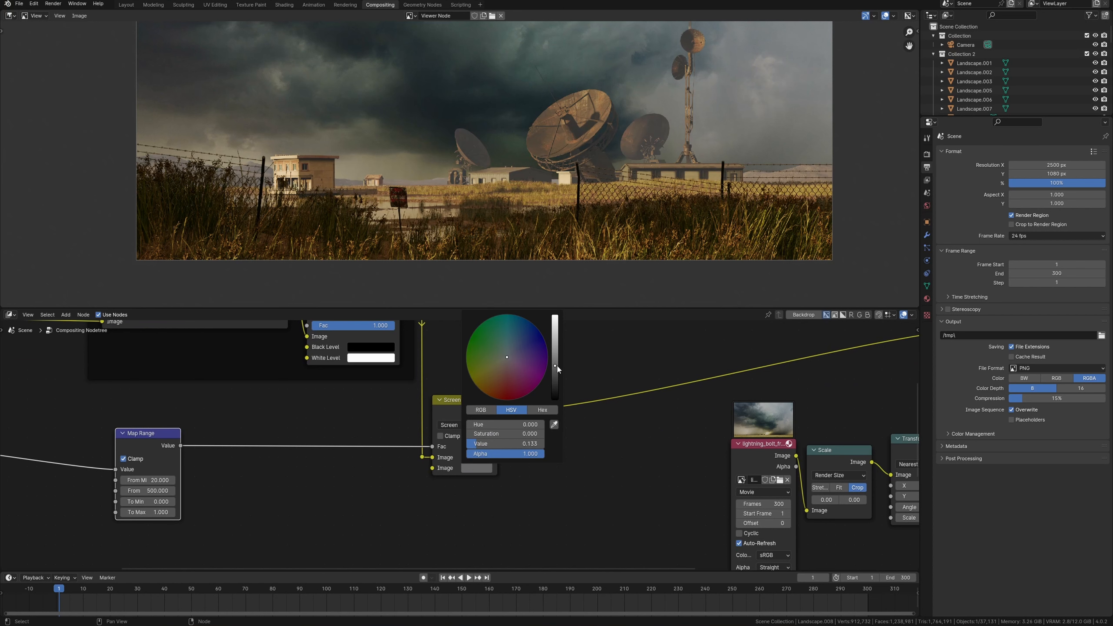
pyautogui.click(507, 363)
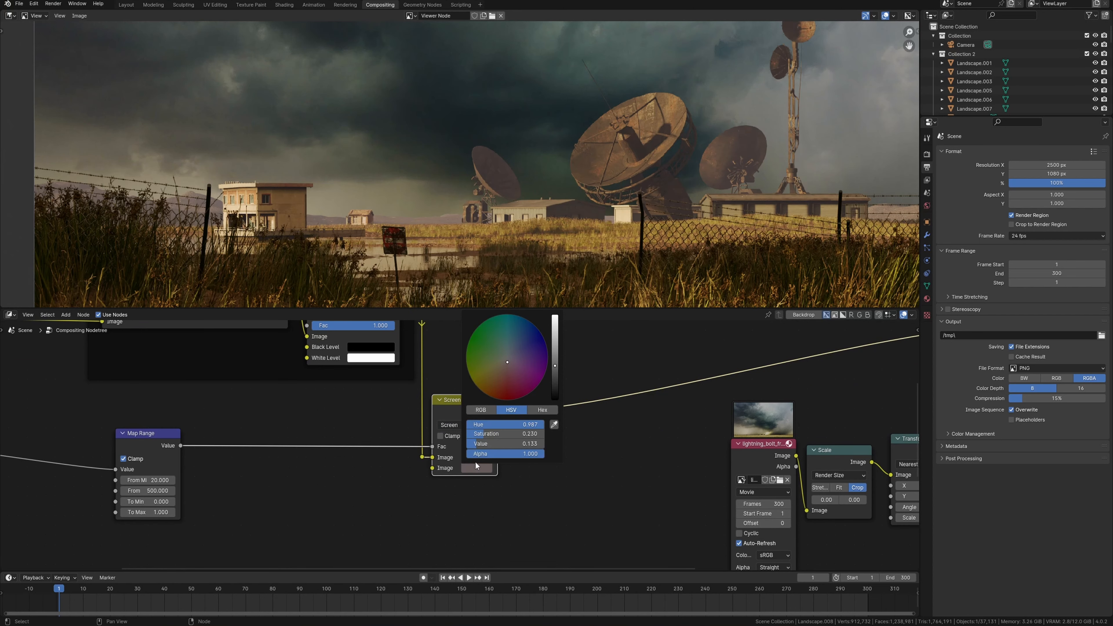
pyautogui.click(506, 362)
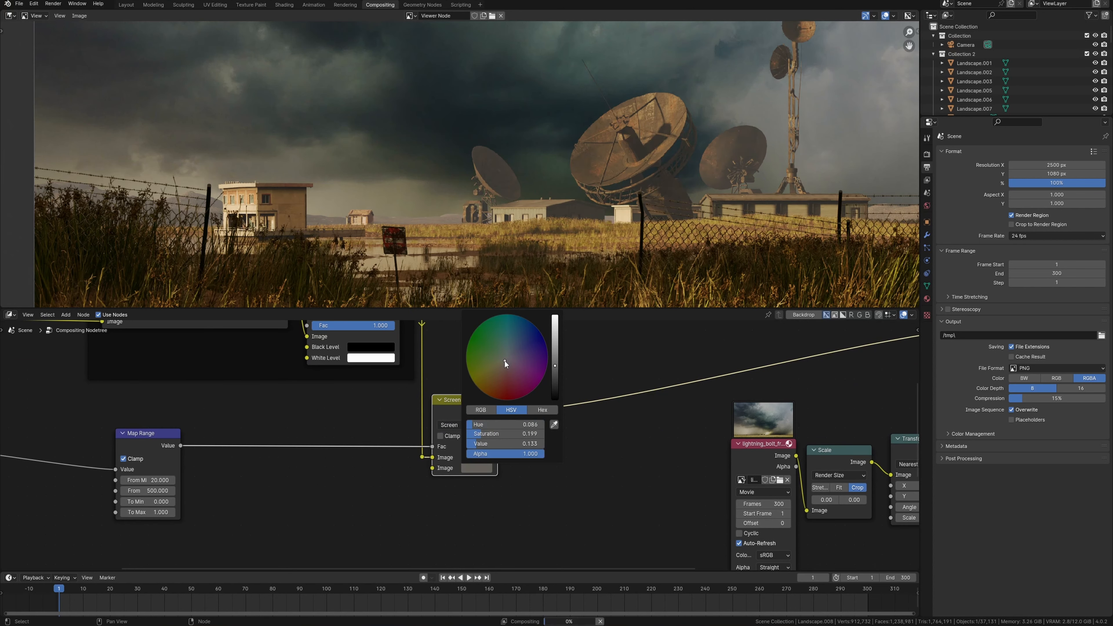
pyautogui.moveTo(554, 369); pyautogui.dragTo(555, 377)
pyautogui.click(499, 360)
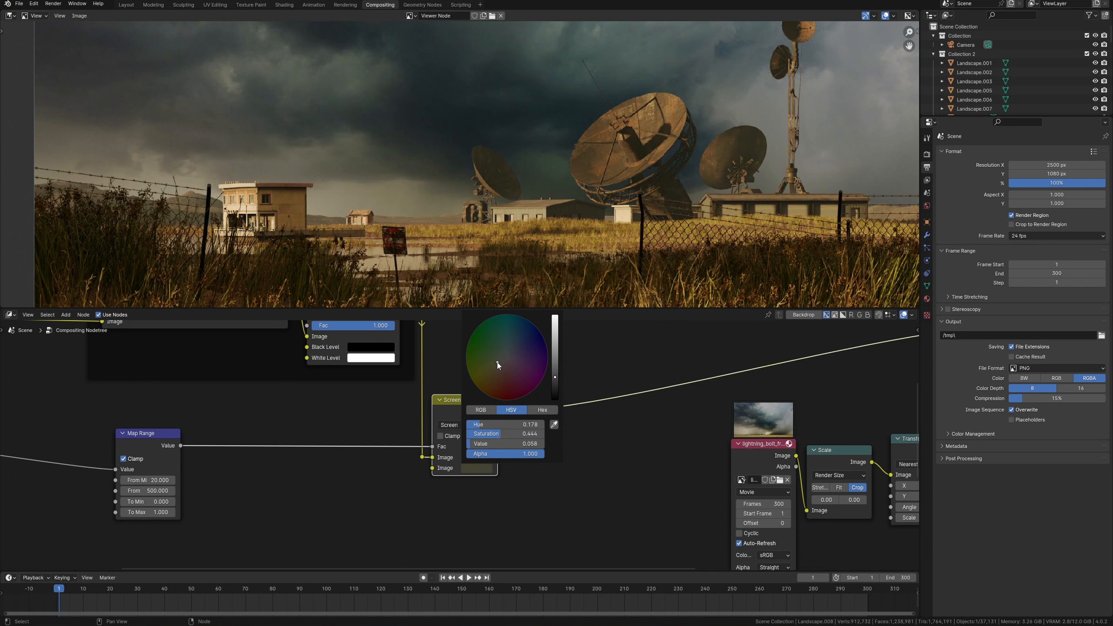
pyautogui.moveTo(498, 358); pyautogui.dragTo(507, 353)
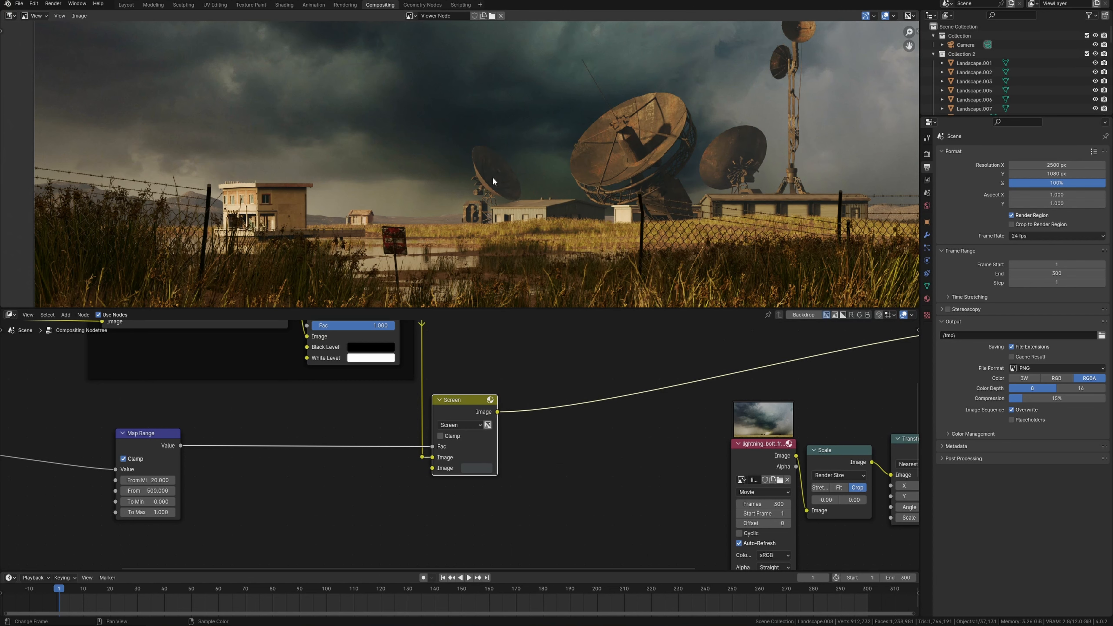
pyautogui.keyDown('ctrl'); pyautogui.moveTo(503, 214); pyautogui.dragTo(530, 235, button='middle'); pyautogui.keyUp('ctrl')
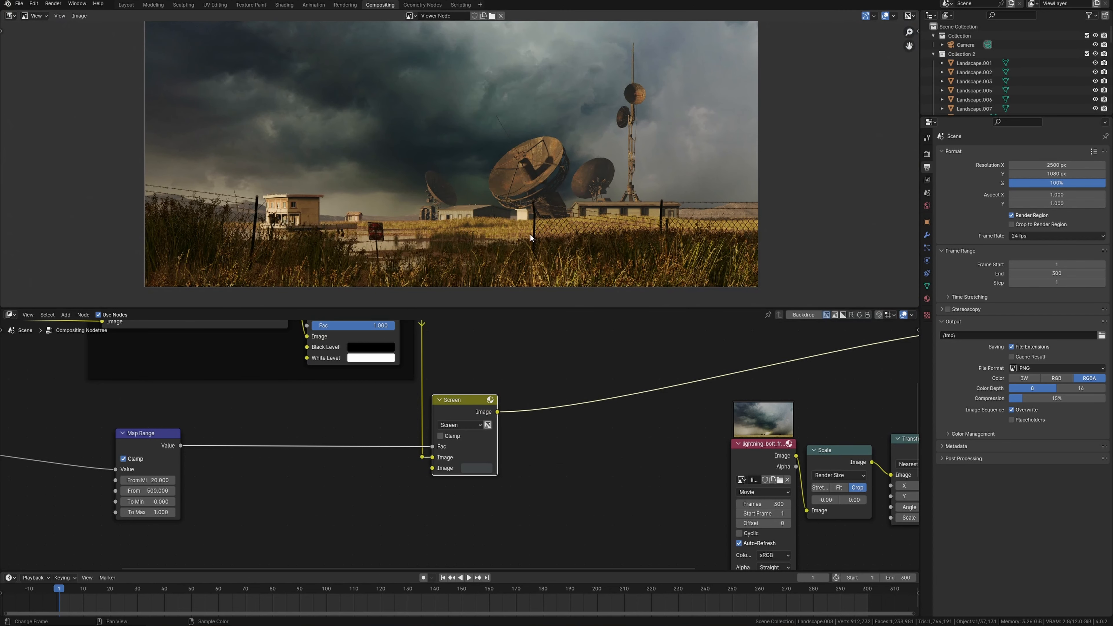
# Move the Map Range node beside the Screen node and group the two in a frame
pyautogui.moveTo(150, 436); pyautogui.dragTo(351, 423)
pyautogui.keyDown('ctrl'); pyautogui.moveTo(366, 439); pyautogui.dragTo(384, 502, button='middle'); pyautogui.keyUp('ctrl')
pyautogui.moveTo(355, 447); pyautogui.dragTo(402, 445, button='middle')
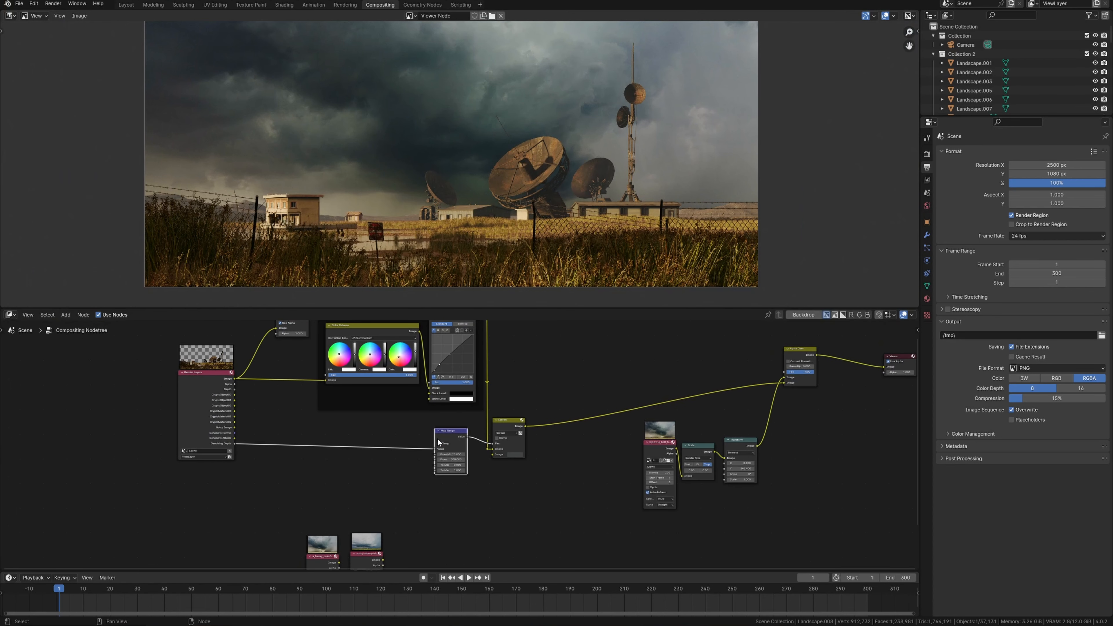
pyautogui.moveTo(418, 525); pyautogui.dragTo(510, 415)
pyautogui.hotkey('ctrl', 'j')
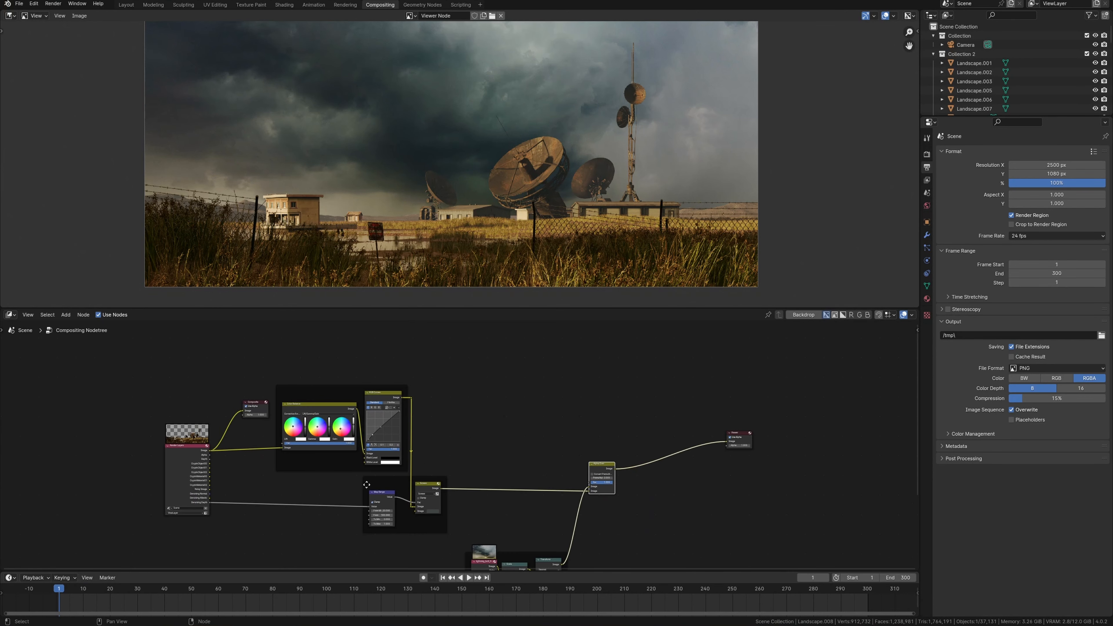
pyautogui.scroll(3, 466, 568)
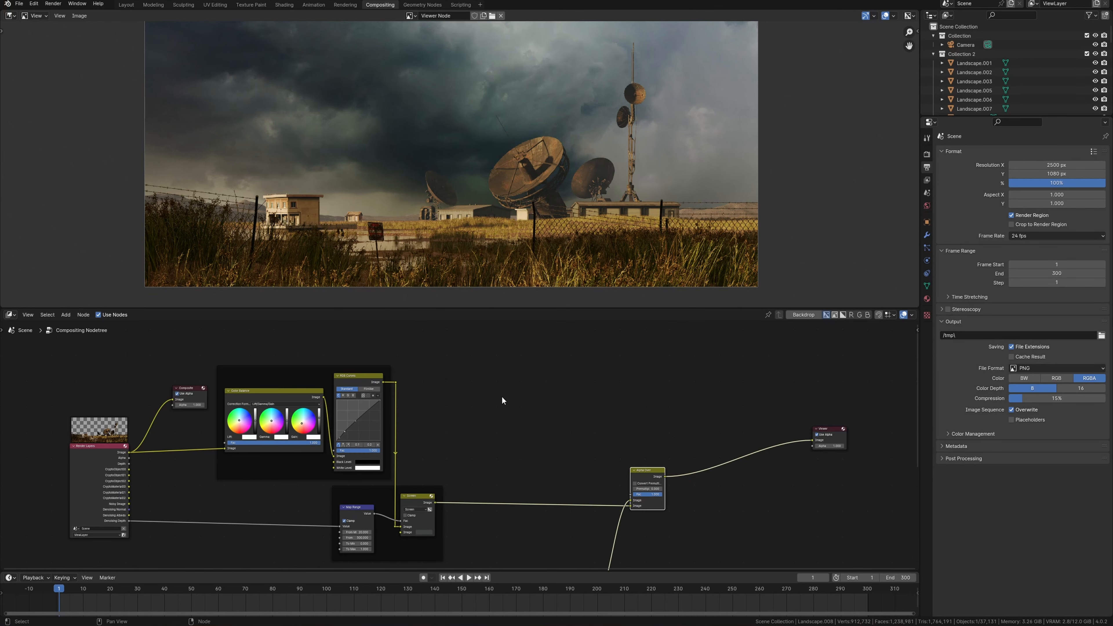
# Add a second Map Range node after RGB Curves, feed its Value from Denoising Depth, and enable Clamp
pyautogui.keyDown('ctrl'); pyautogui.moveTo(556, 158); pyautogui.dragTo(550, 176, button='middle'); pyautogui.keyUp('ctrl')
pyautogui.moveTo(440, 224); pyautogui.dragTo(416, 228, button='middle')
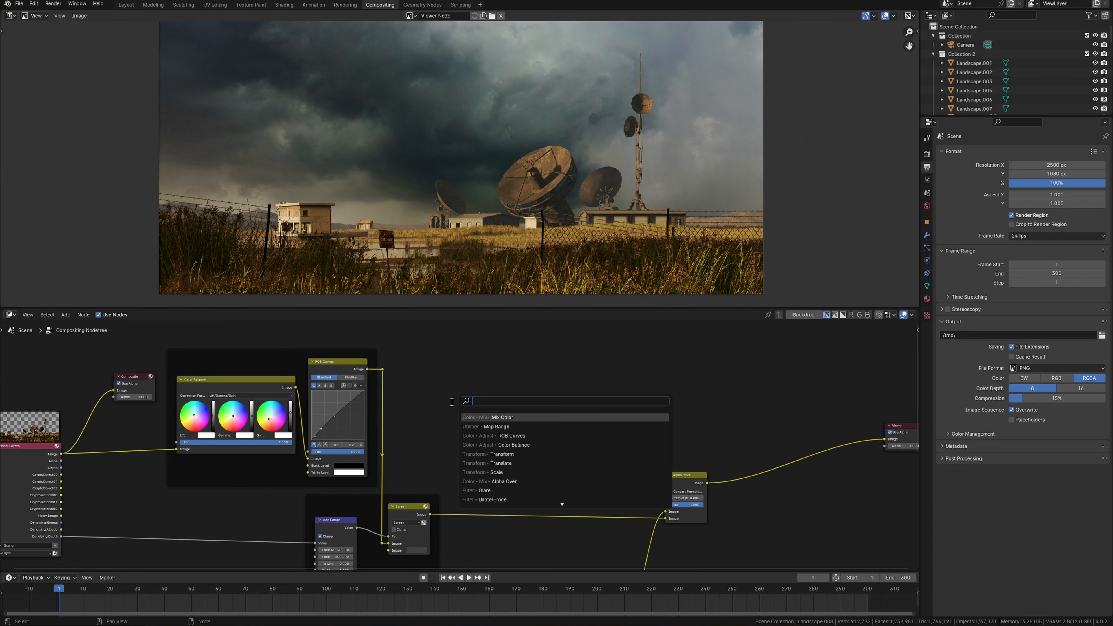
pyautogui.write('m')
pyautogui.press('Down')
pyautogui.press('Return')
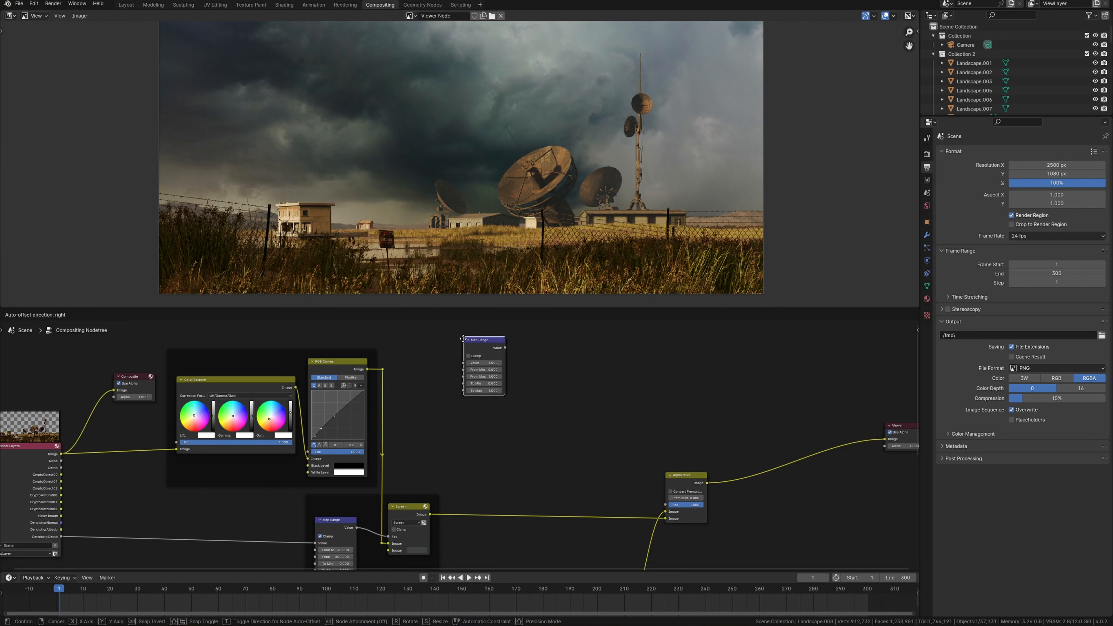
pyautogui.click(457, 374)
pyautogui.moveTo(61, 538); pyautogui.dragTo(452, 395)
pyautogui.click(460, 388)
pyautogui.moveTo(484, 381); pyautogui.dragTo(417, 390, button='middle')
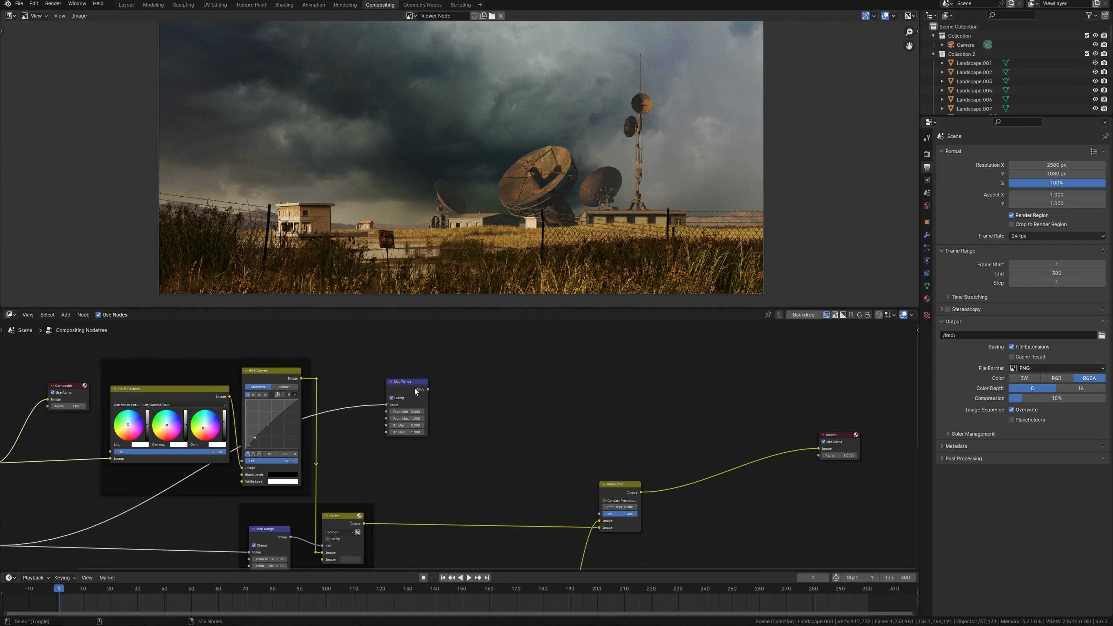
# Preview the new Map Range node in the Viewer and set its From Min to 60 and From Max to 200
pyautogui.keyDown('ctrl'); pyautogui.keyDown('shift'); pyautogui.click(417, 390); pyautogui.keyUp('shift'); pyautogui.keyUp('ctrl')
pyautogui.doubleClick(401, 420)
pyautogui.write('200')
pyautogui.press('Return')
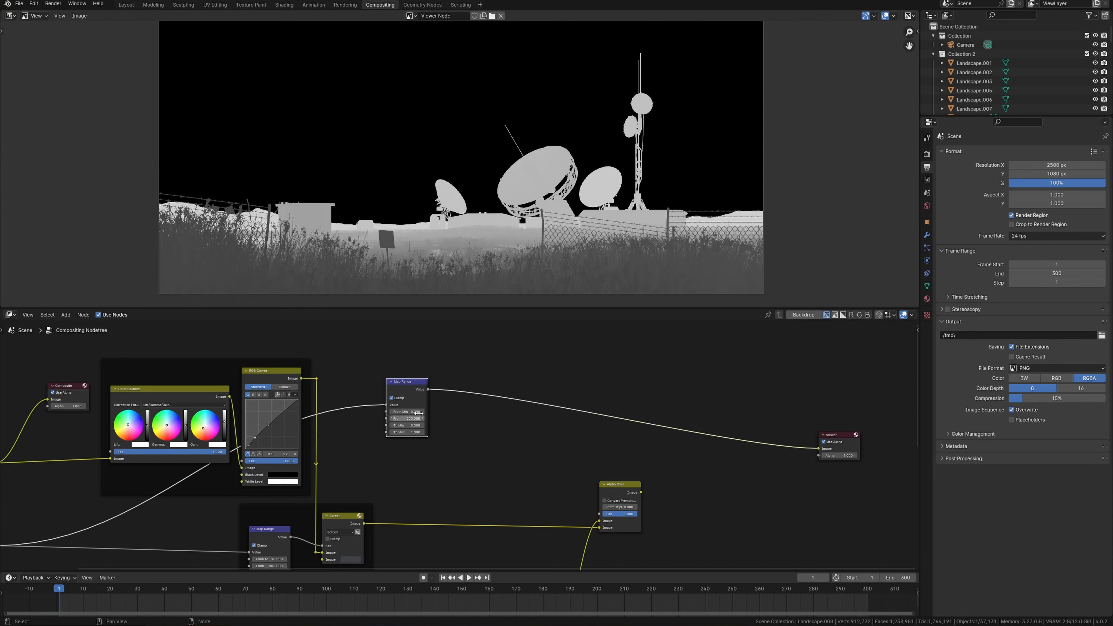
pyautogui.doubleClick(459, 409)
pyautogui.write('60')
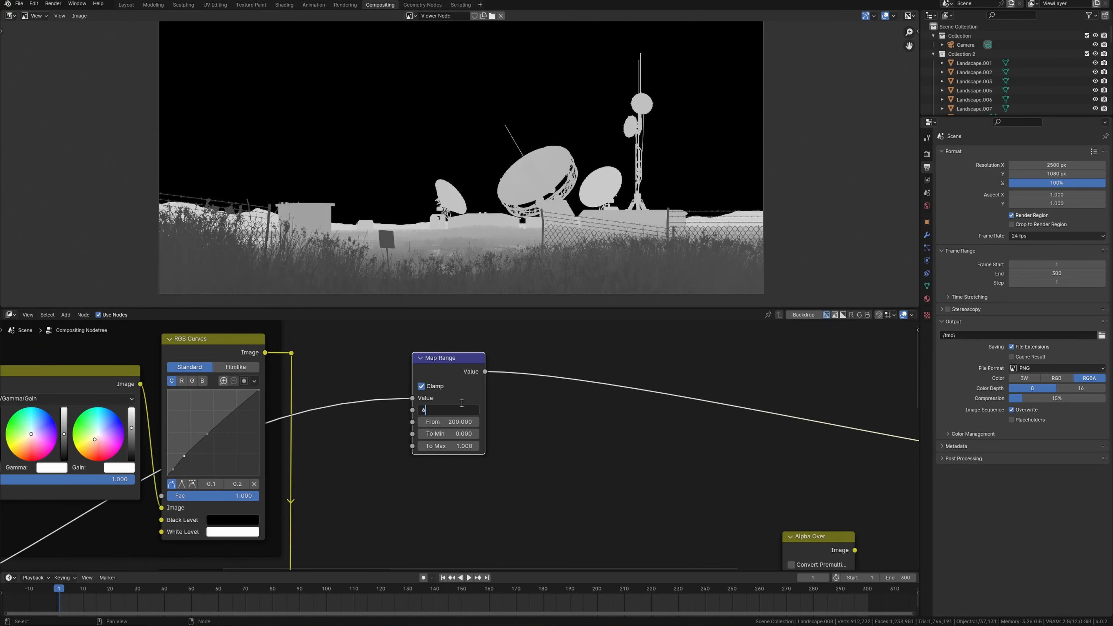
pyautogui.press('Return')
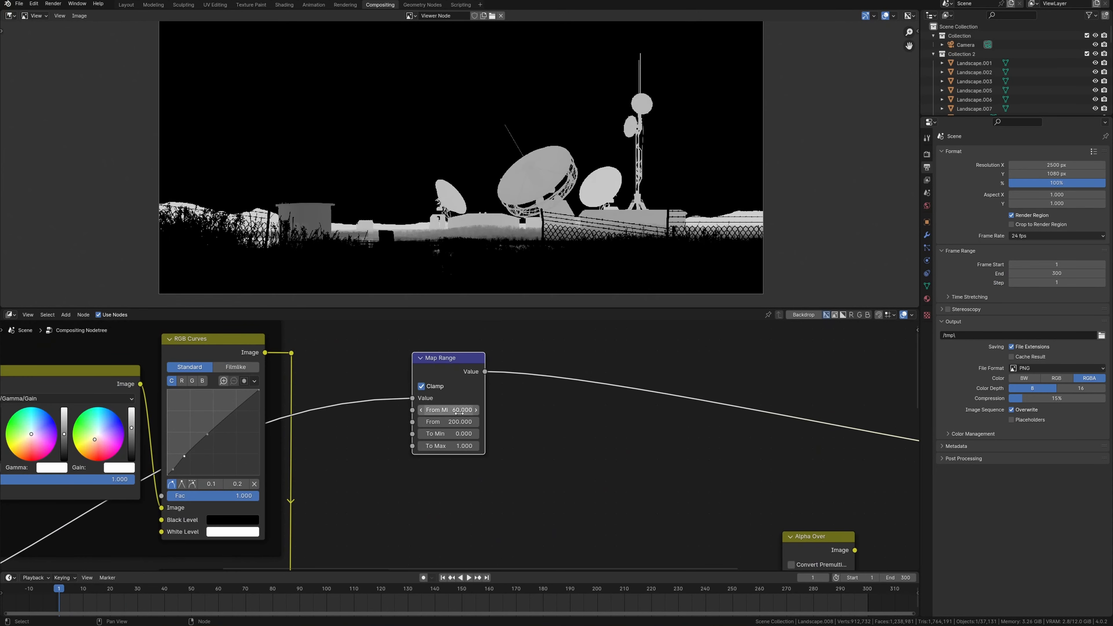
# Insert an Alpha Over node between the new Map Range node and the Viewer
pyautogui.scroll(-3, 558, 398)
pyautogui.moveTo(491, 382); pyautogui.dragTo(511, 372)
pyautogui.moveTo(499, 341); pyautogui.dragTo(480, 366, button='middle')
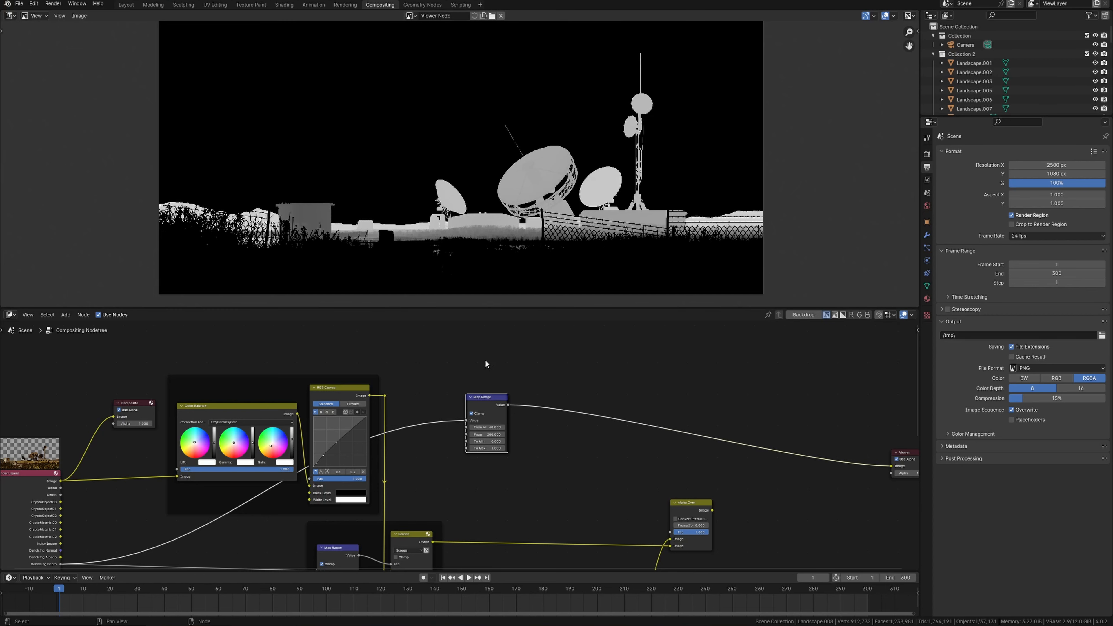
pyautogui.moveTo(485, 364); pyautogui.dragTo(461, 358, button='middle')
pyautogui.hotkey('shift', 'a')
pyautogui.write('al')
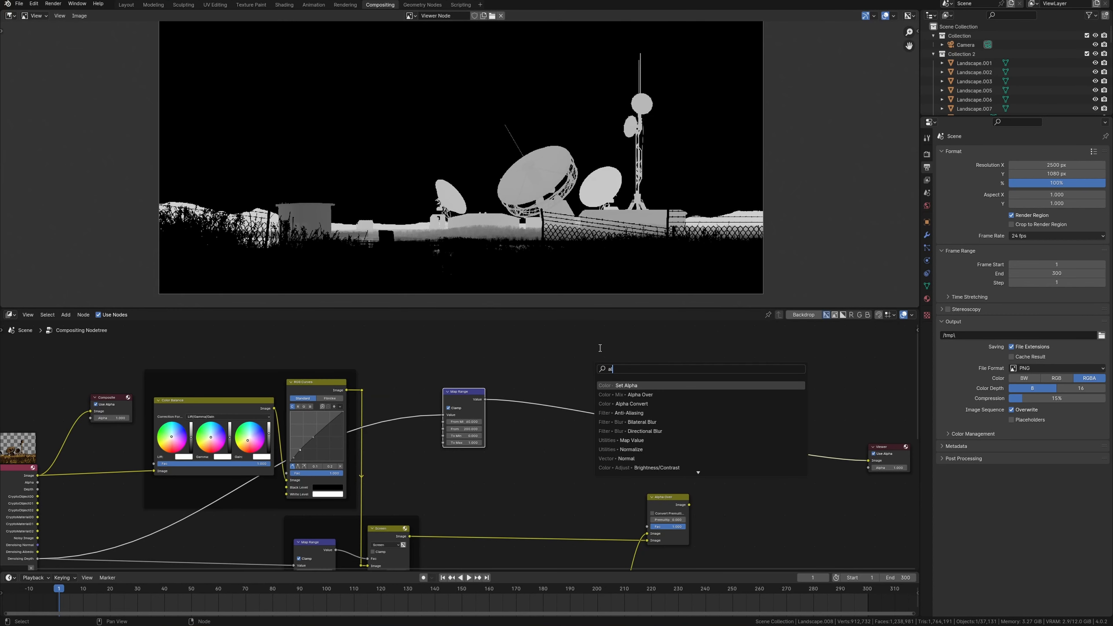
pyautogui.press('Down')
pyautogui.press('Return')
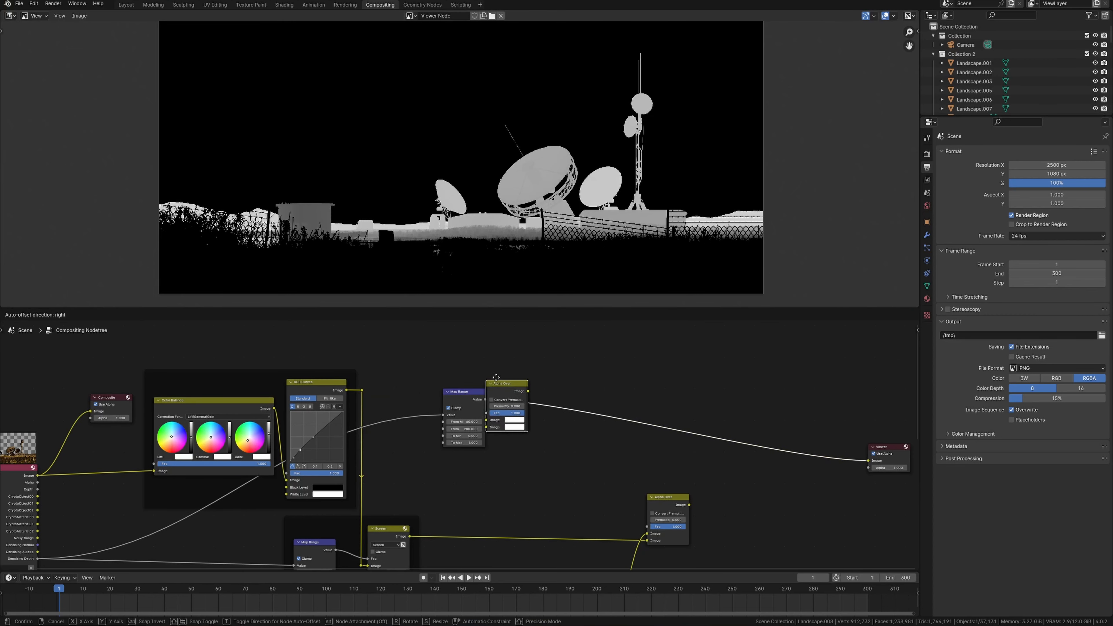
pyautogui.click(538, 404)
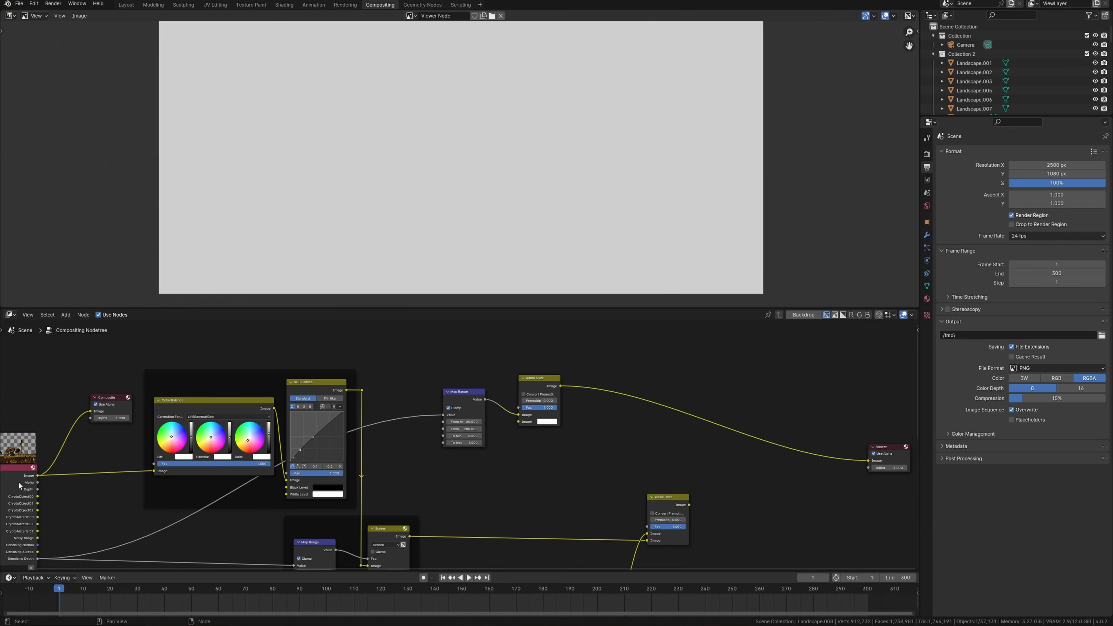
# Preview the Render Layers' Alpha output and connect it to the new Alpha Over node's Fac
pyautogui.moveTo(18, 481); pyautogui.dragTo(105, 445, button='middle')
pyautogui.keyDown('ctrl'); pyautogui.keyDown('shift'); pyautogui.click(130, 464); pyautogui.keyUp('shift'); pyautogui.keyUp('ctrl')
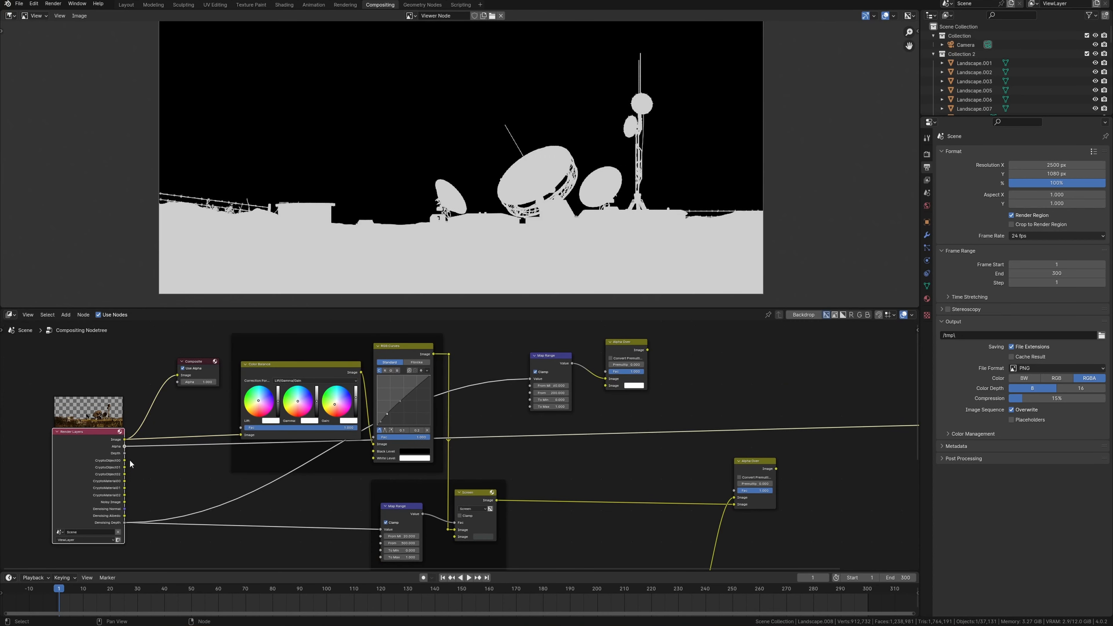
pyautogui.moveTo(124, 446); pyautogui.dragTo(605, 409)
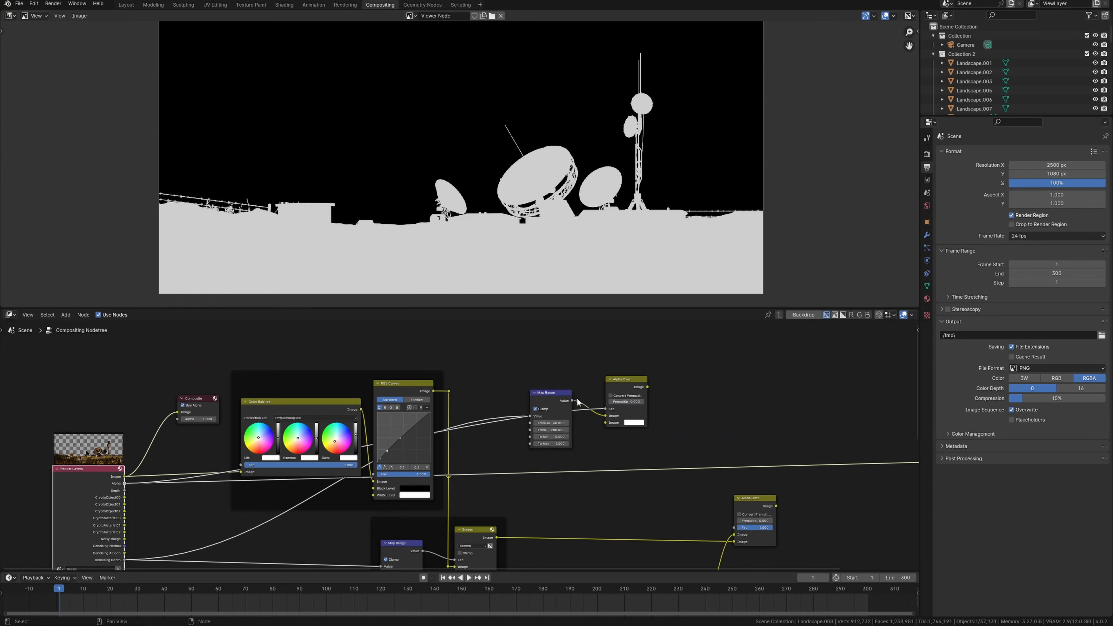
# Preview the new Alpha Over node and move the Map Range link to its second Image input, leaving white in the first
pyautogui.moveTo(605, 410); pyautogui.dragTo(509, 422, button='middle')
pyautogui.keyDown('ctrl'); pyautogui.keyDown('shift'); pyautogui.click(530, 416); pyautogui.keyUp('shift'); pyautogui.keyUp('ctrl')
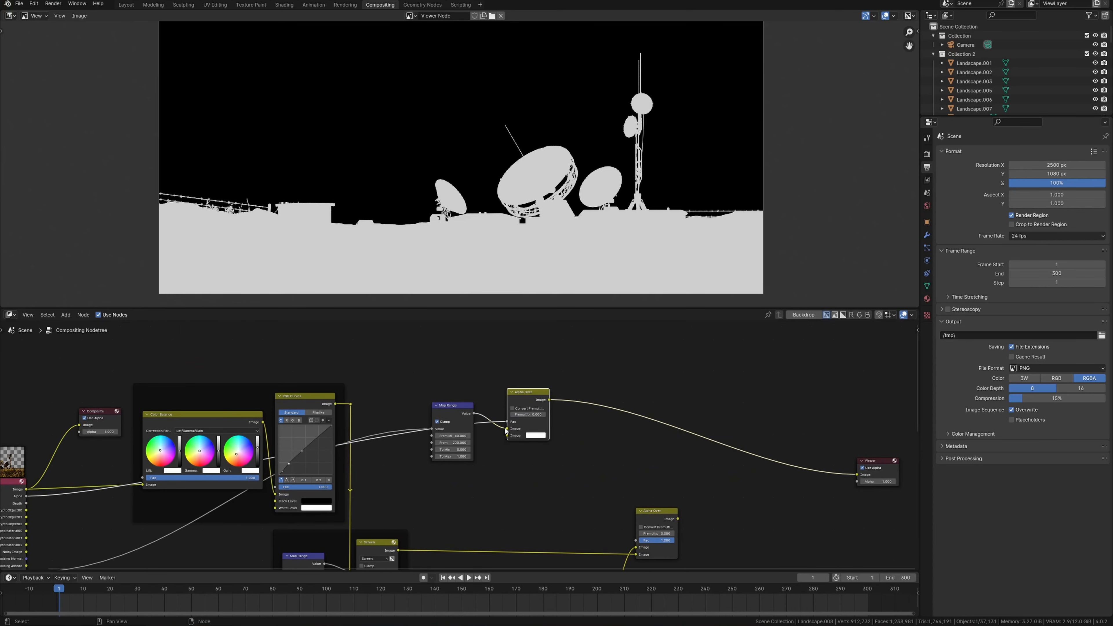
pyautogui.moveTo(505, 435); pyautogui.dragTo(506, 436)
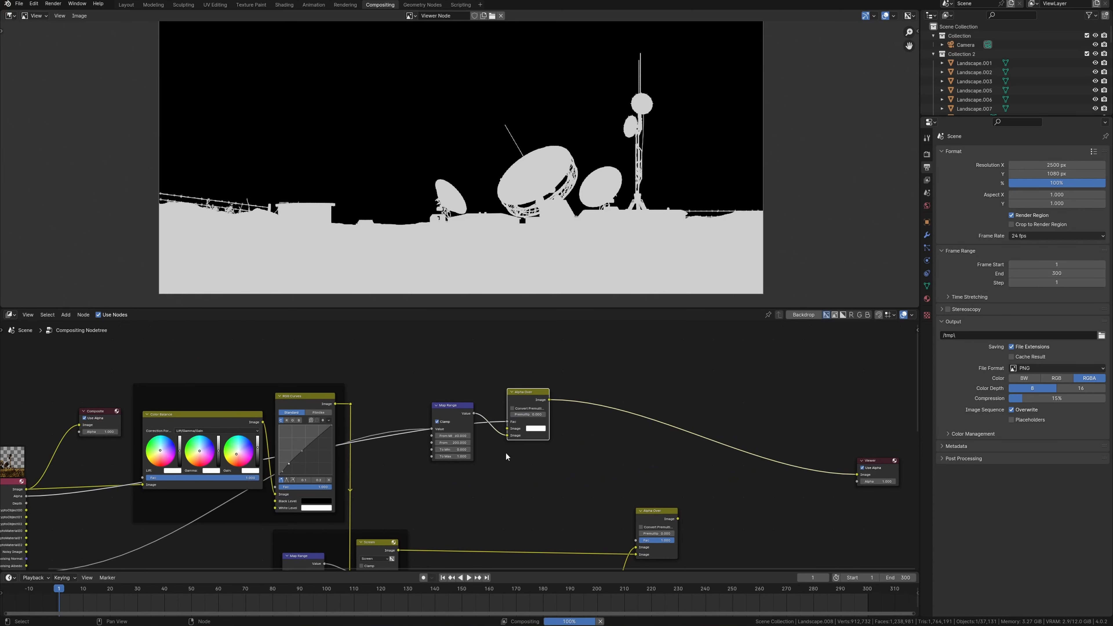
pyautogui.scroll(1, 504, 447)
pyautogui.moveTo(459, 394); pyautogui.dragTo(461, 382)
# Inspect the mask edges and insert a Dilate/Erode node between the Render Layers' Alpha and the Alpha Over Fac, below Map Range
pyautogui.scroll(5, 555, 270)
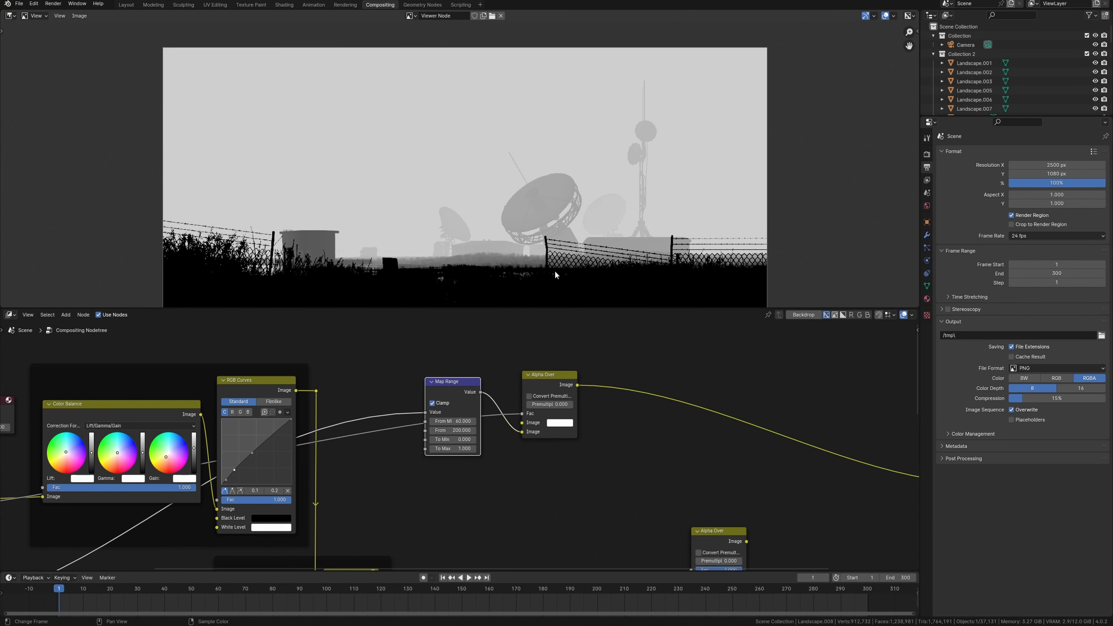
pyautogui.scroll(-4, 505, 259)
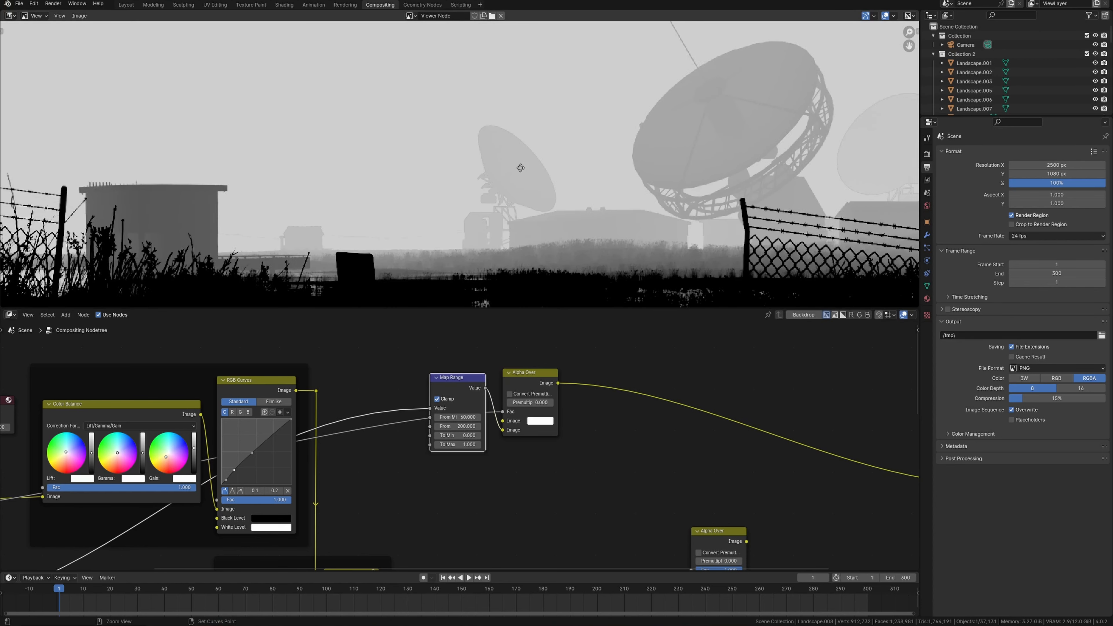
pyautogui.scroll(5, 523, 150)
pyautogui.keyDown('ctrl'); pyautogui.moveTo(530, 233); pyautogui.dragTo(568, 176, button='middle'); pyautogui.keyUp('ctrl')
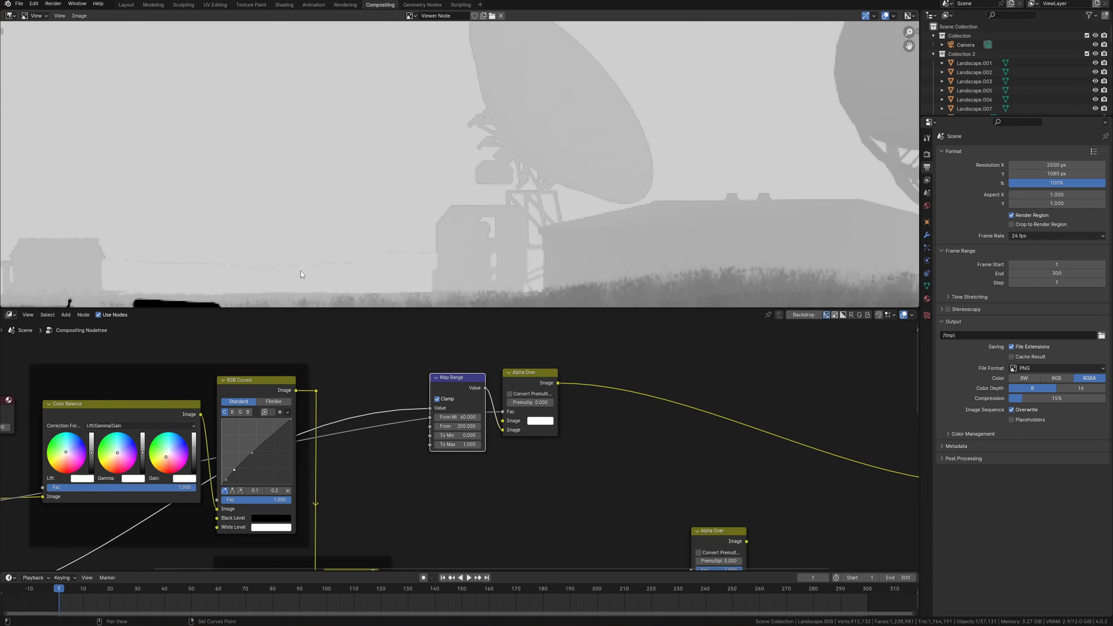
pyautogui.moveTo(329, 255); pyautogui.dragTo(340, 228, button='middle')
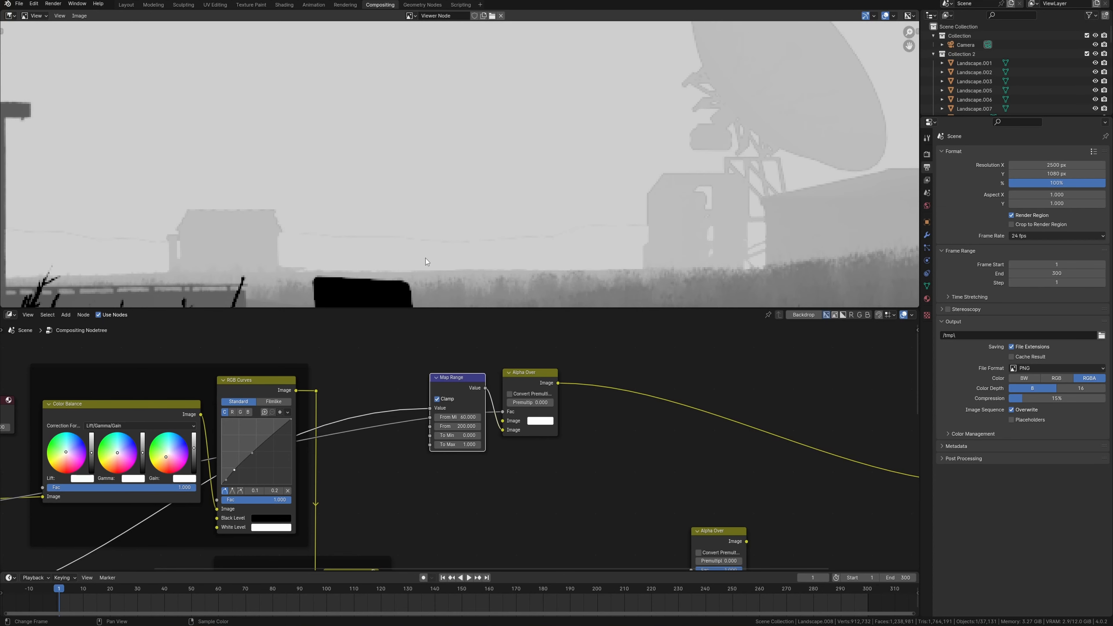
pyautogui.hotkey('shift', 'a')
pyautogui.write('ero')
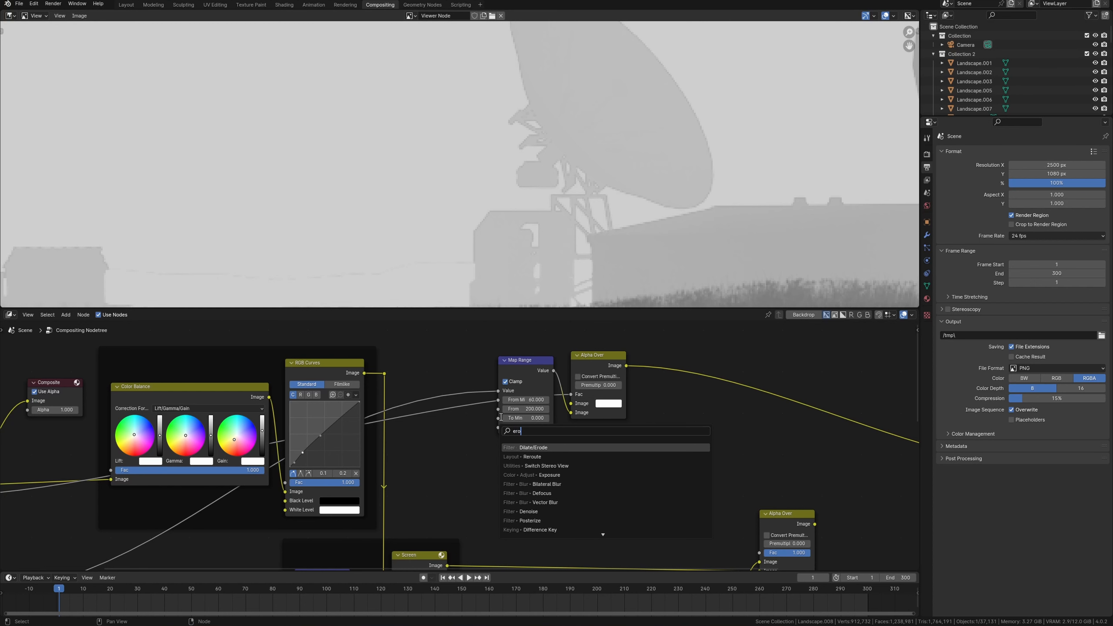
pyautogui.press('Return')
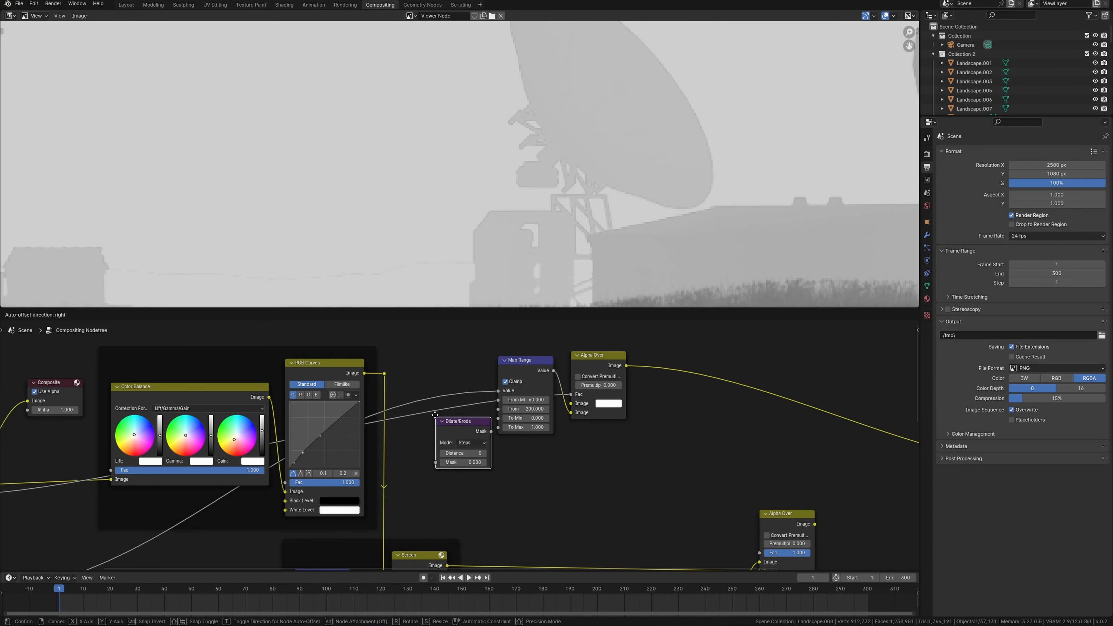
pyautogui.click(430, 401)
pyautogui.keyDown('shift'); pyautogui.moveTo(453, 426); pyautogui.dragTo(491, 397, button='middle'); pyautogui.keyUp('shift')
pyautogui.moveTo(501, 390); pyautogui.dragTo(574, 427)
pyautogui.moveTo(574, 426); pyautogui.dragTo(481, 448, button='middle')
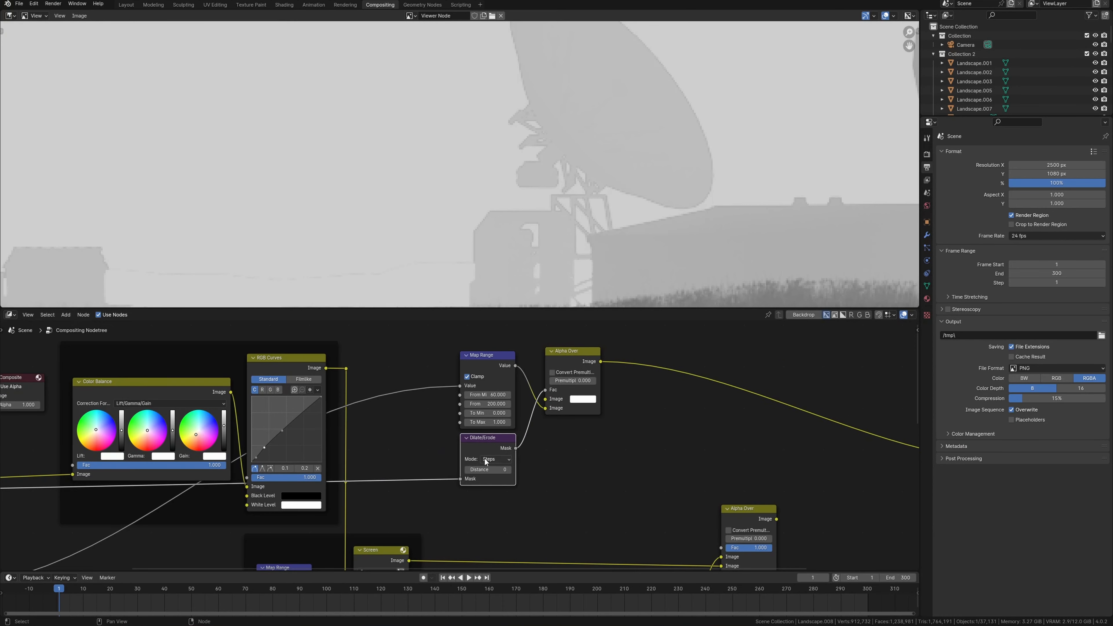
# Set the Dilate/Erode node's Distance to -1 to shrink the alpha mask slightly
pyautogui.scroll(2, 490, 461)
pyautogui.click(504, 479)
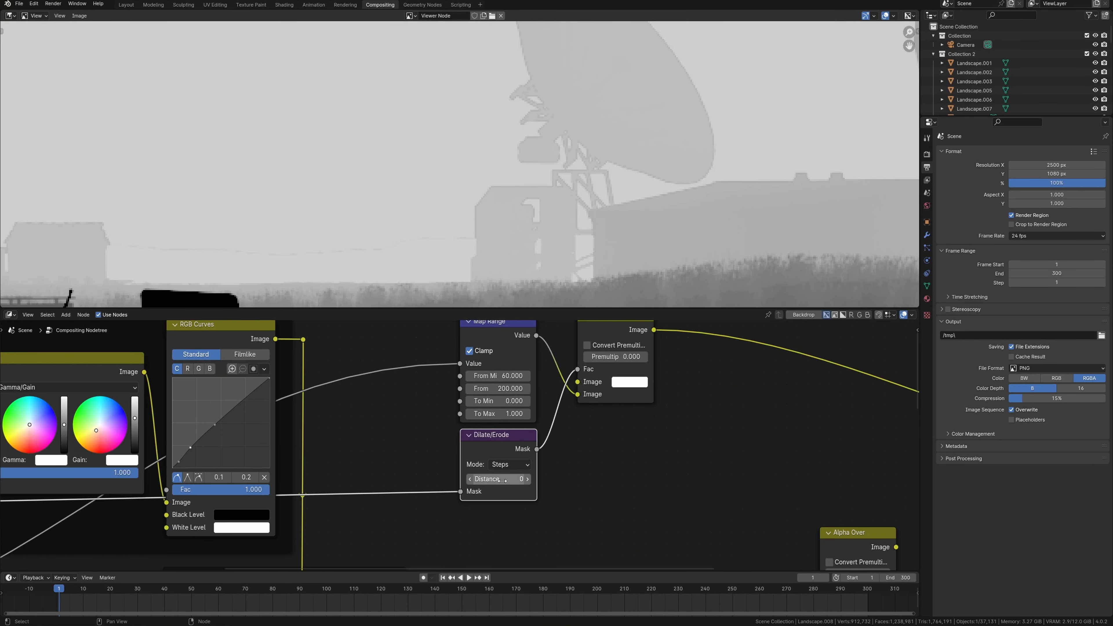
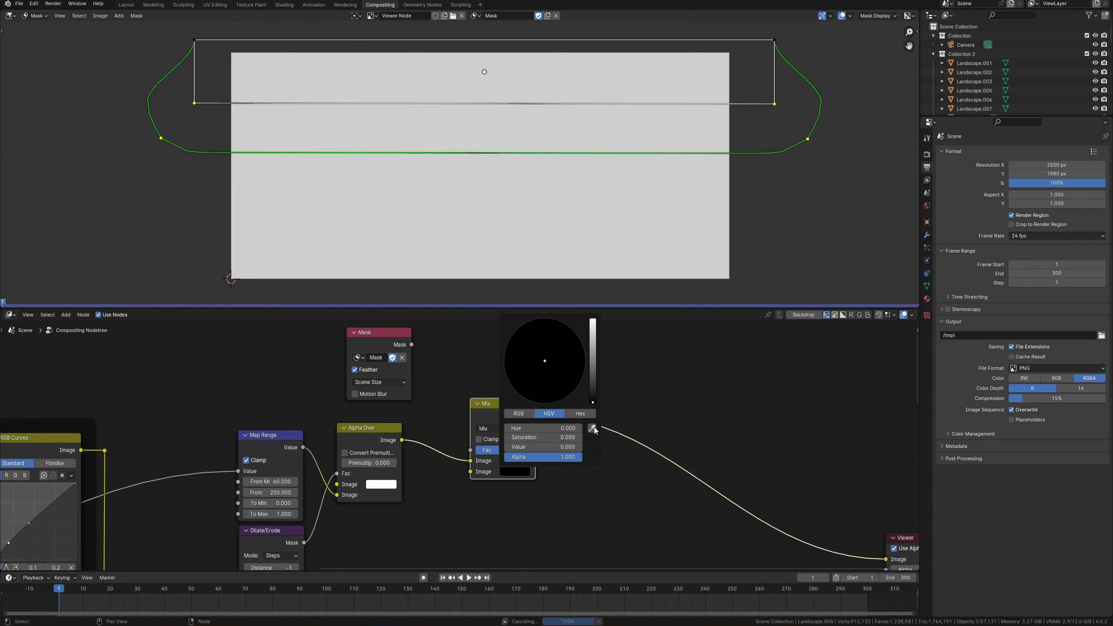
# Connect the Mask node to the Mix node's Fac and move the mask's lower edge down with a wider feather
pyautogui.moveTo(412, 345); pyautogui.dragTo(480, 362)
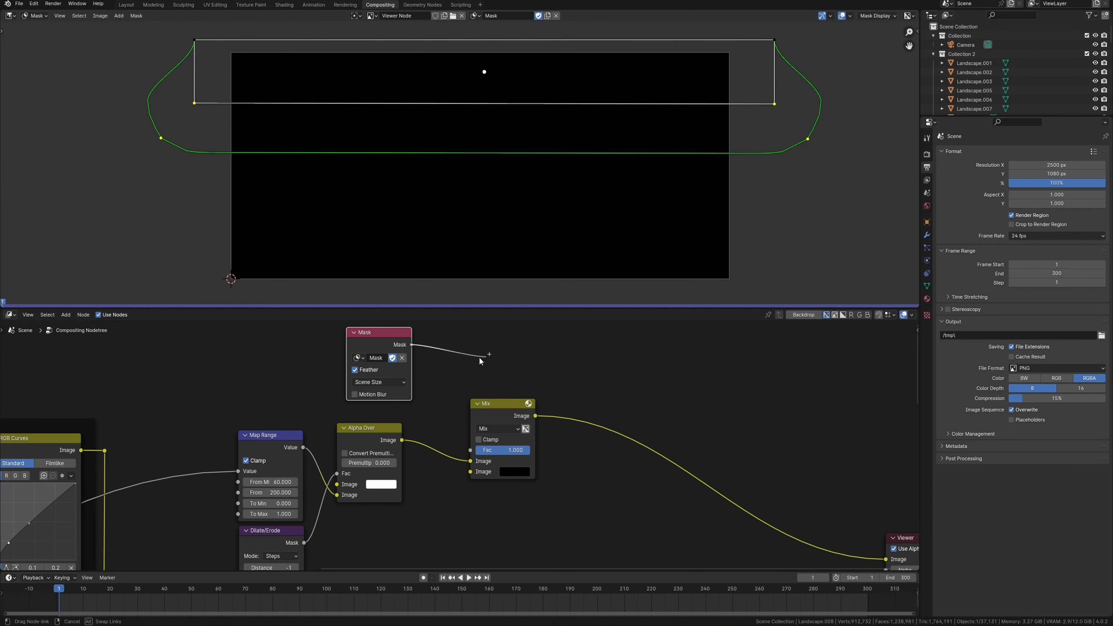
pyautogui.moveTo(472, 434); pyautogui.dragTo(470, 429)
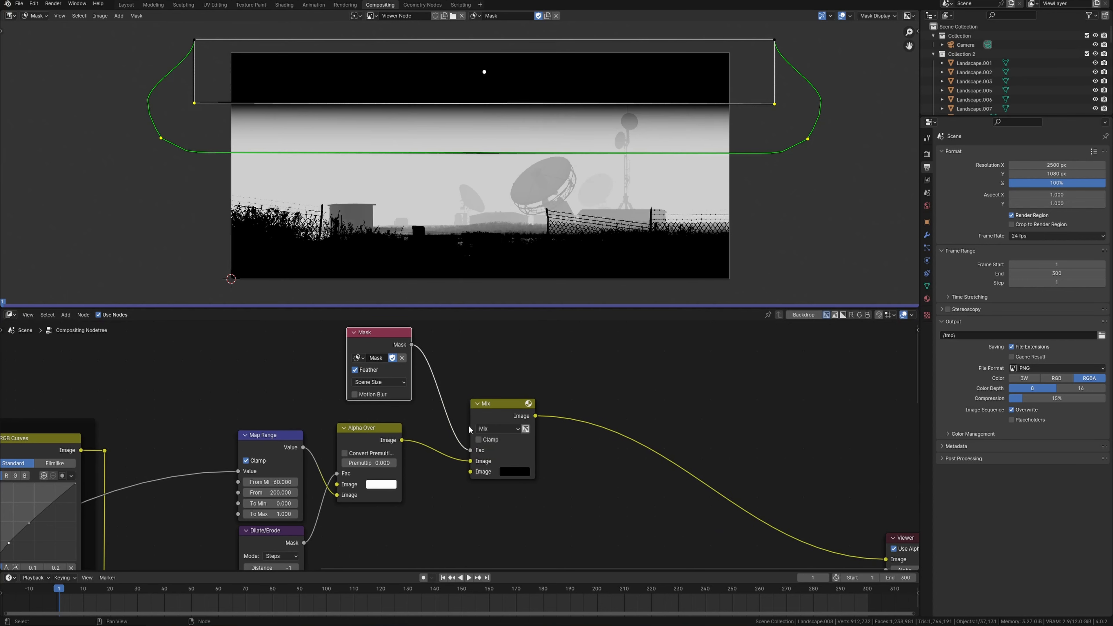
pyautogui.moveTo(195, 104); pyautogui.dragTo(195, 105)
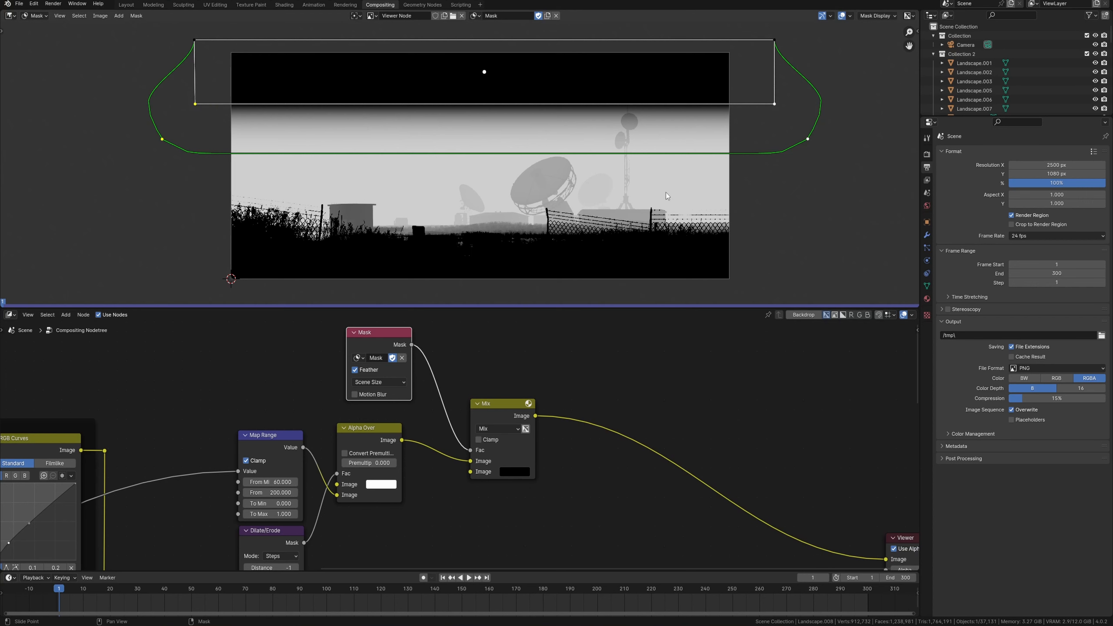
pyautogui.press('g')
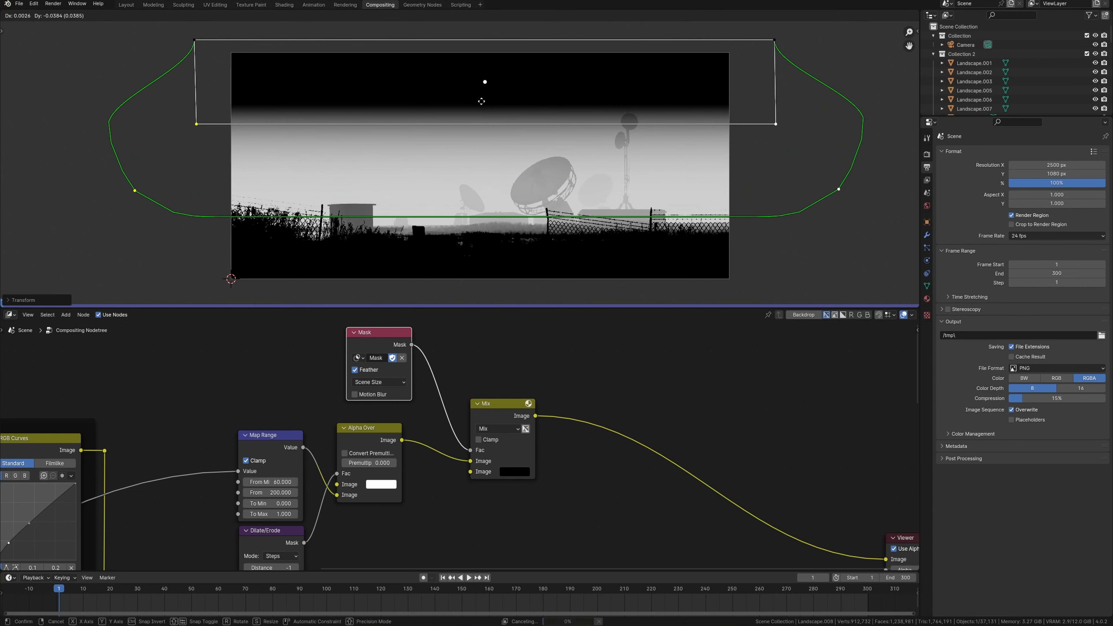
pyautogui.click(481, 101)
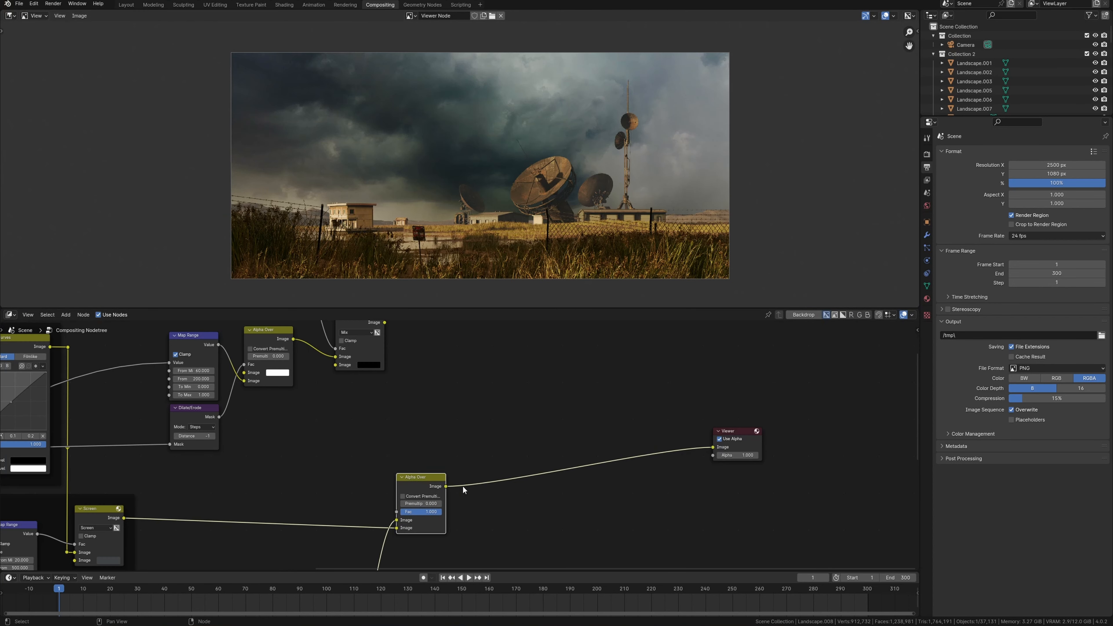
# Insert a Mix Color node between the sky-compositing Alpha Over node and the Viewer
pyautogui.scroll(2, 460, 490)
pyautogui.moveTo(515, 425); pyautogui.dragTo(500, 416, button='middle')
pyautogui.hotkey('shift', 'a')
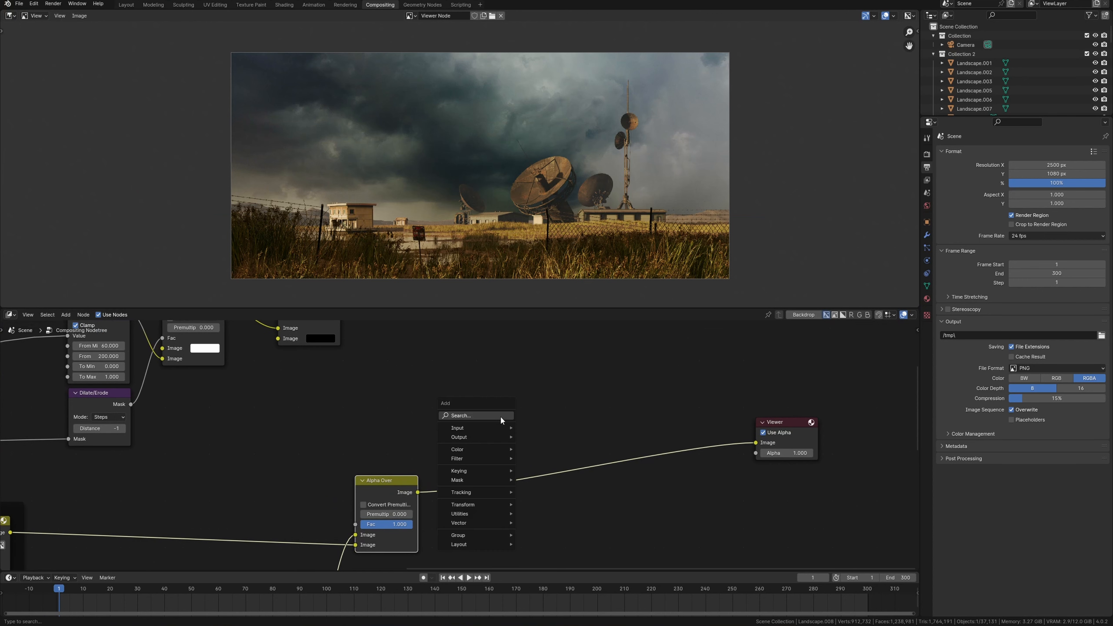
pyautogui.click(501, 419)
pyautogui.write('mi')
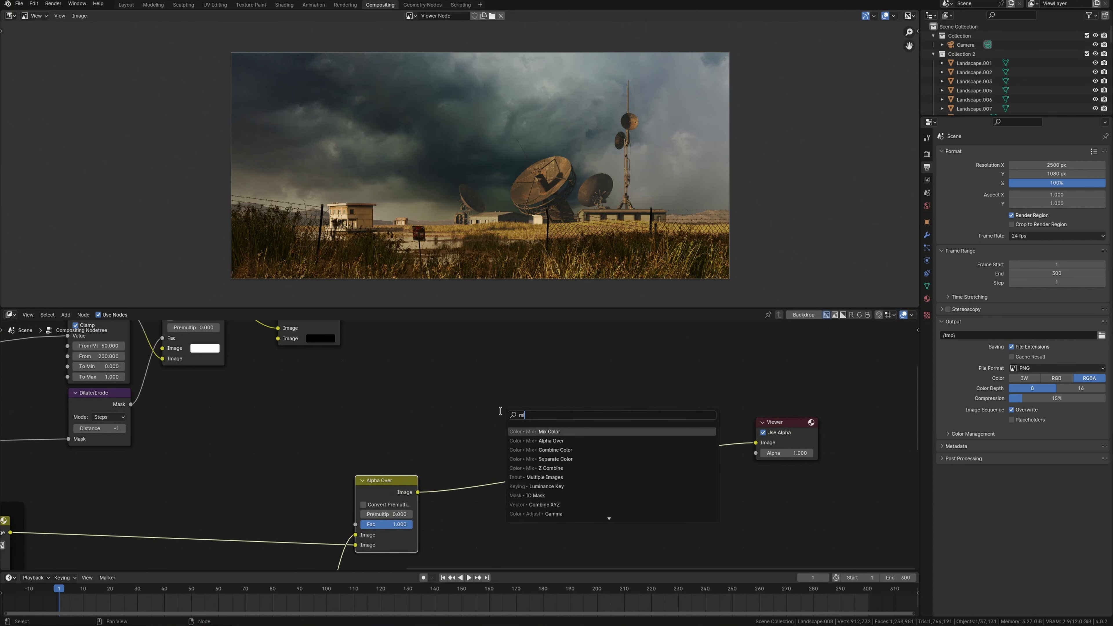
pyautogui.press('Return')
pyautogui.click(498, 419)
pyautogui.scroll(-1, 495, 421)
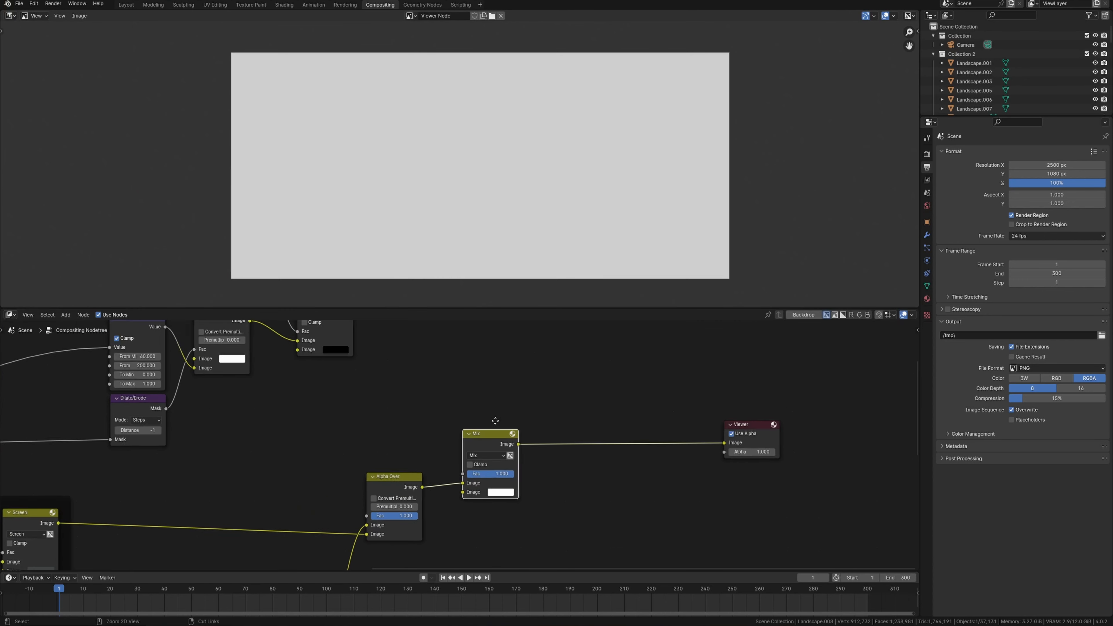
# Group the Mask, Map Range, Dilate/Erode, Alpha Over and Mix nodes of the depth mask in one frame
pyautogui.scroll(-5, 495, 421)
pyautogui.moveTo(271, 346); pyautogui.dragTo(432, 473)
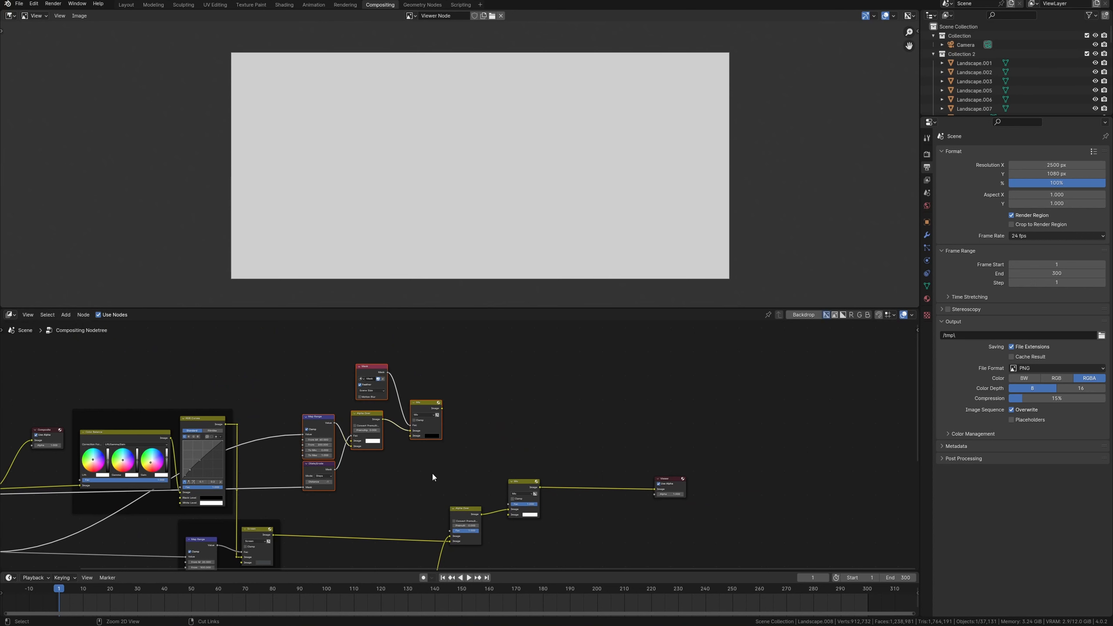
pyautogui.hotkey('ctrl', 'j')
pyautogui.moveTo(410, 360); pyautogui.dragTo(396, 360)
pyautogui.moveTo(405, 392); pyautogui.dragTo(387, 360, button='middle')
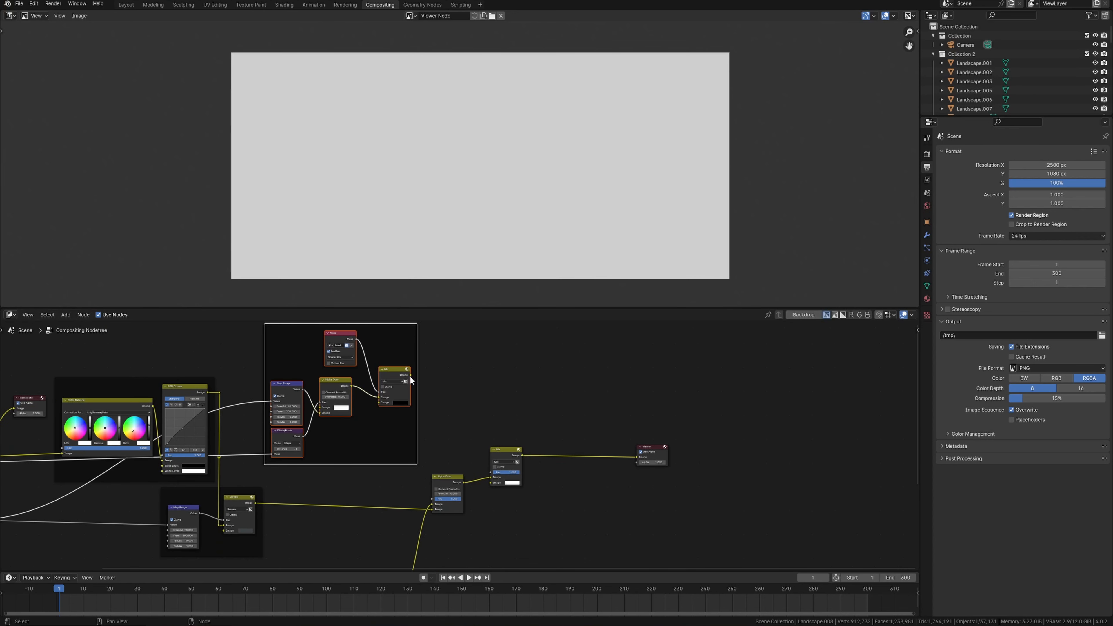
# Connect the framed depth mask's Mix output to the new Mix node's Fac and set its blend mode to Darken
pyautogui.moveTo(411, 375); pyautogui.dragTo(491, 478)
pyautogui.scroll(3, 515, 395)
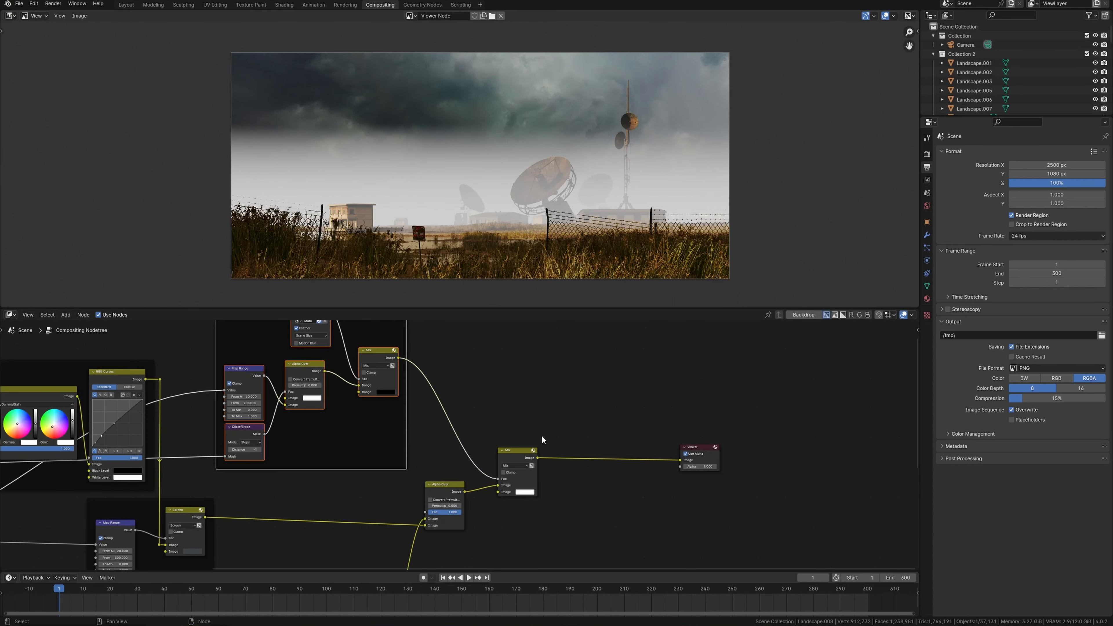
pyautogui.moveTo(542, 439); pyautogui.dragTo(538, 388, button='middle')
pyautogui.scroll(3, 532, 395)
pyautogui.click(524, 408)
pyautogui.click(519, 438)
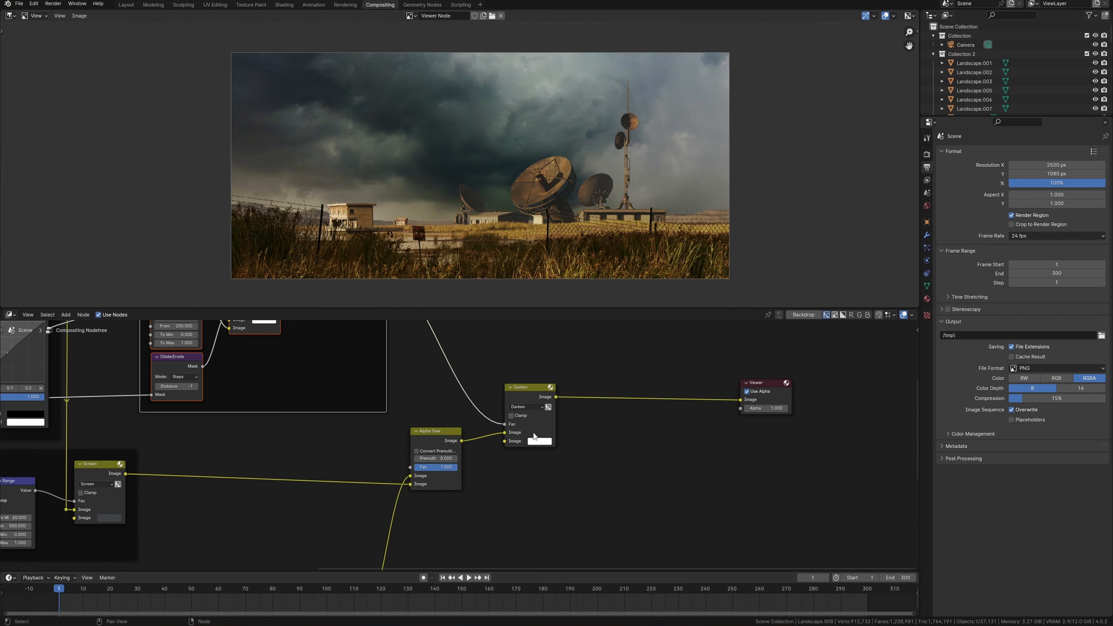
# Set the Darken node's second Image colour to a dark muted brown and inspect the haze on the distant dishes
pyautogui.click(539, 442)
pyautogui.click(601, 334)
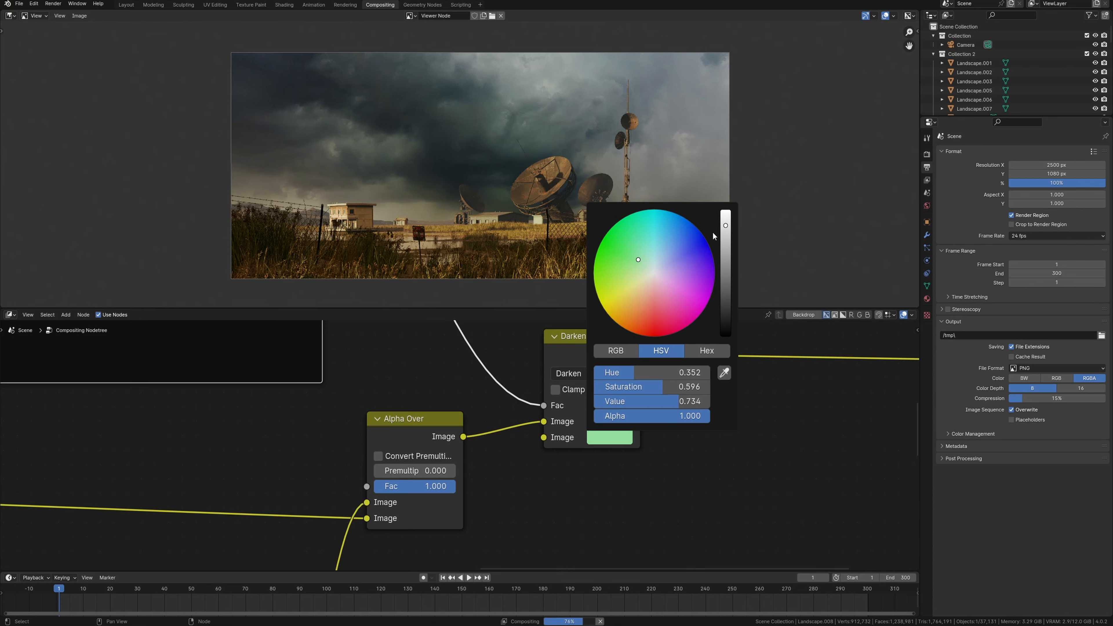
pyautogui.moveTo(715, 228); pyautogui.dragTo(716, 222)
pyautogui.moveTo(647, 286); pyautogui.dragTo(644, 294)
pyautogui.click(727, 257)
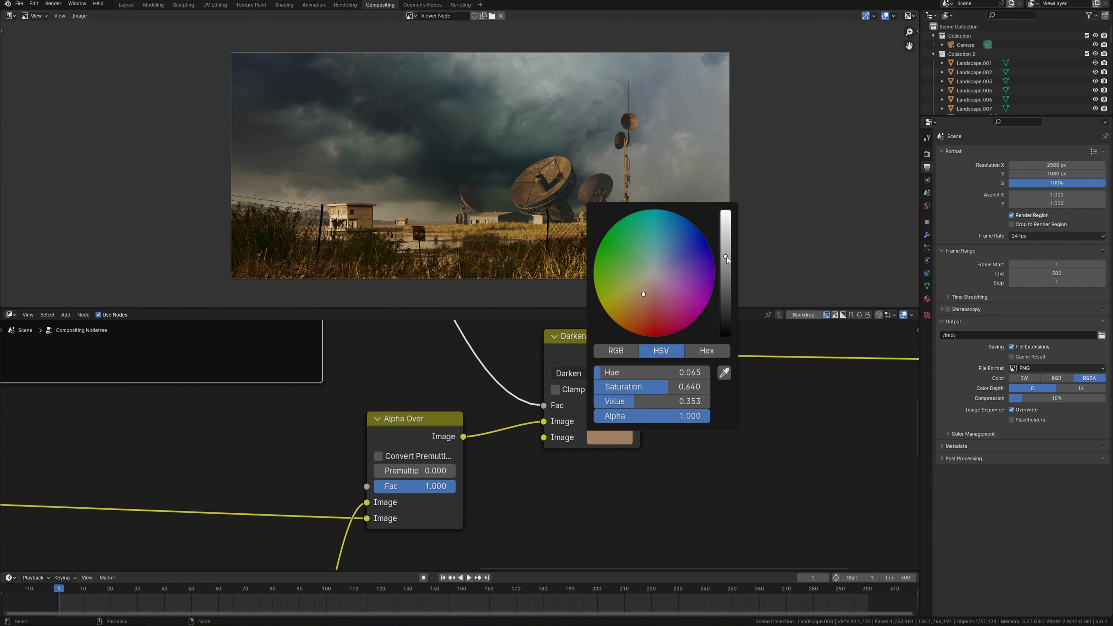
pyautogui.moveTo(728, 252); pyautogui.dragTo(729, 274)
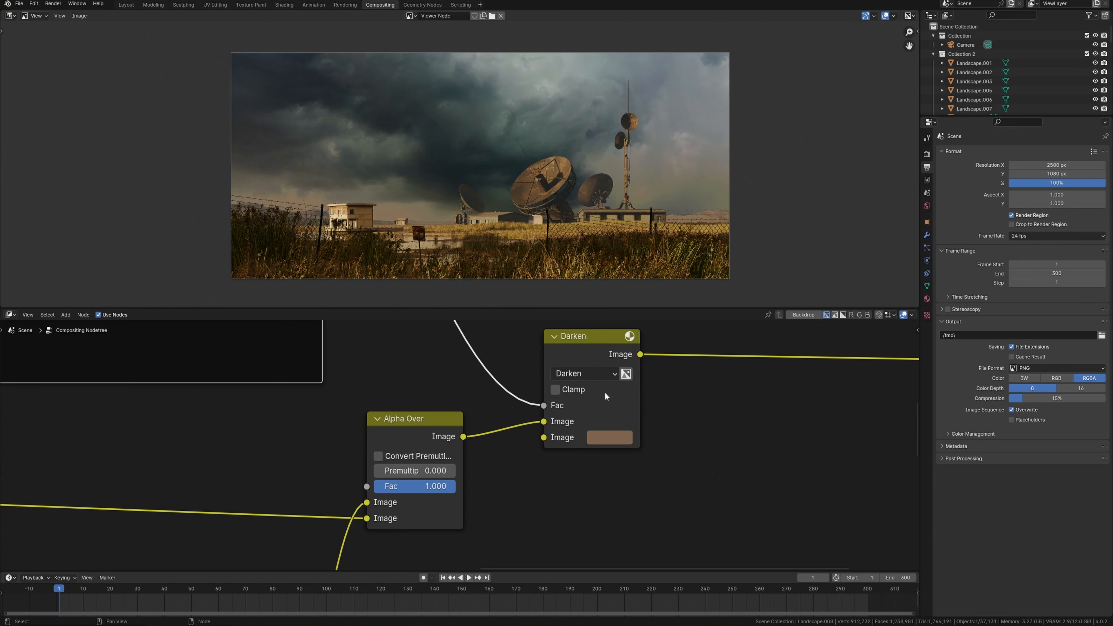
pyautogui.keyDown('ctrl'); pyautogui.moveTo(611, 243); pyautogui.dragTo(611, 269, button='middle'); pyautogui.keyUp('ctrl')
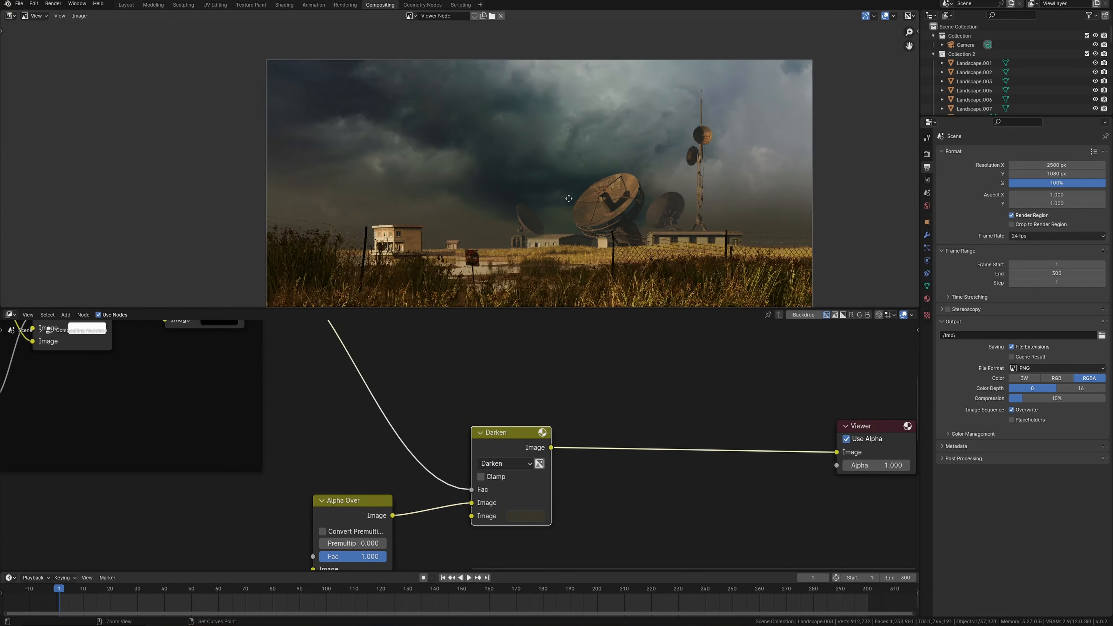
pyautogui.keyDown('ctrl'); pyautogui.moveTo(579, 289); pyautogui.dragTo(603, 261, button='middle'); pyautogui.keyUp('ctrl')
pyautogui.keyDown('ctrl'); pyautogui.moveTo(521, 304); pyautogui.dragTo(501, 297, button='middle'); pyautogui.keyUp('ctrl')
# Insert a Color Ramp node between the depth mask's Mix output and the Darken node's Fac
pyautogui.moveTo(343, 359); pyautogui.dragTo(595, 454, button='middle')
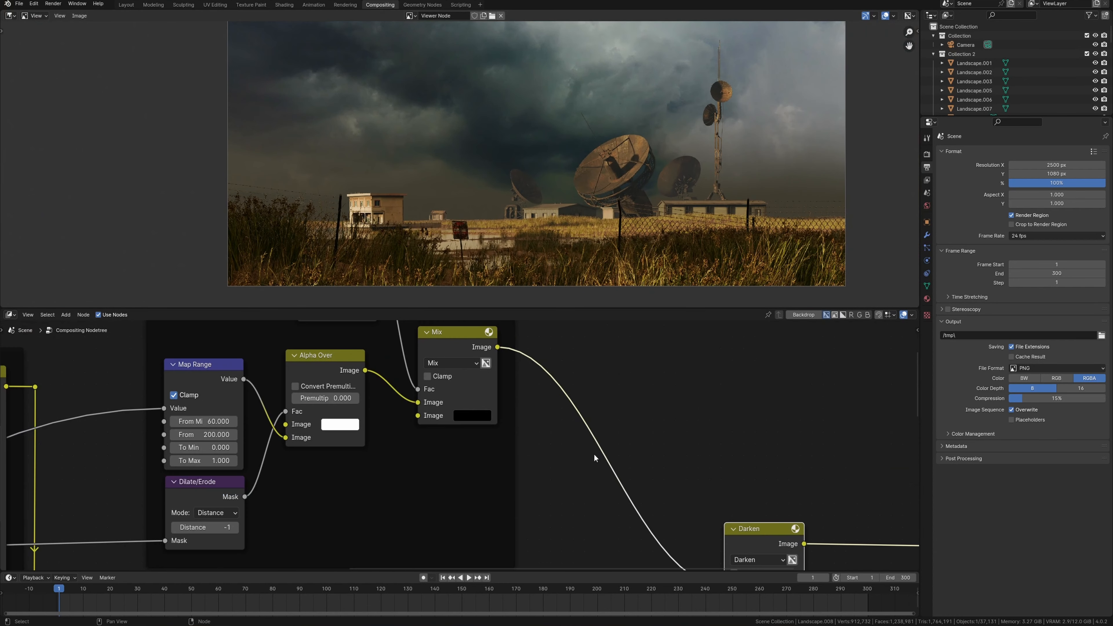
pyautogui.moveTo(510, 427); pyautogui.dragTo(483, 421, button='middle')
pyautogui.scroll(-2, 482, 421)
pyautogui.hotkey('shift', 'a')
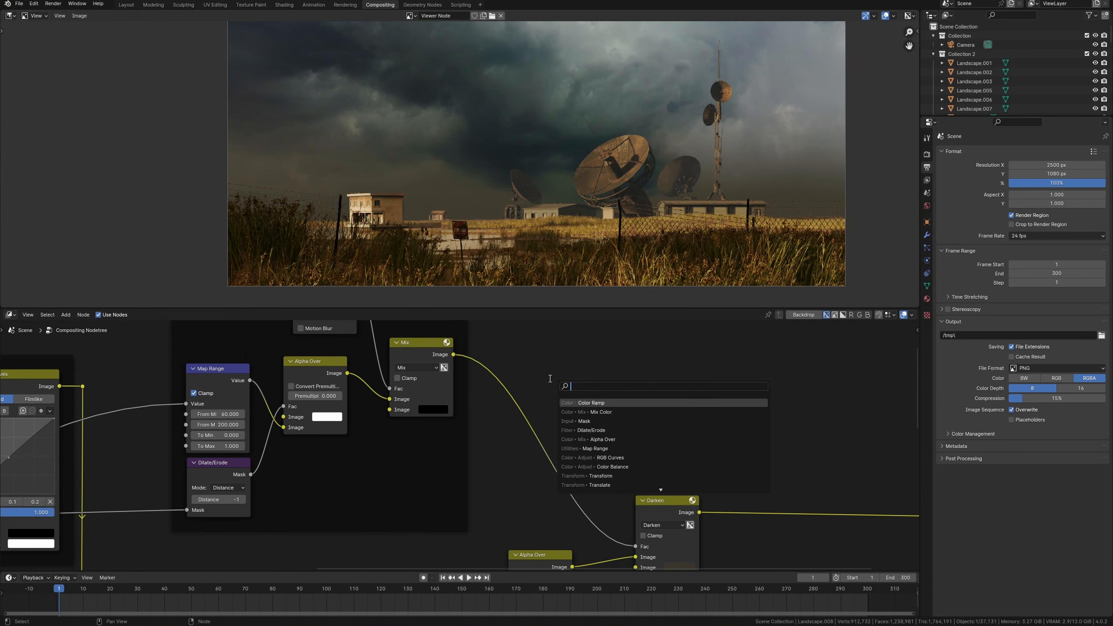
pyautogui.click(583, 403)
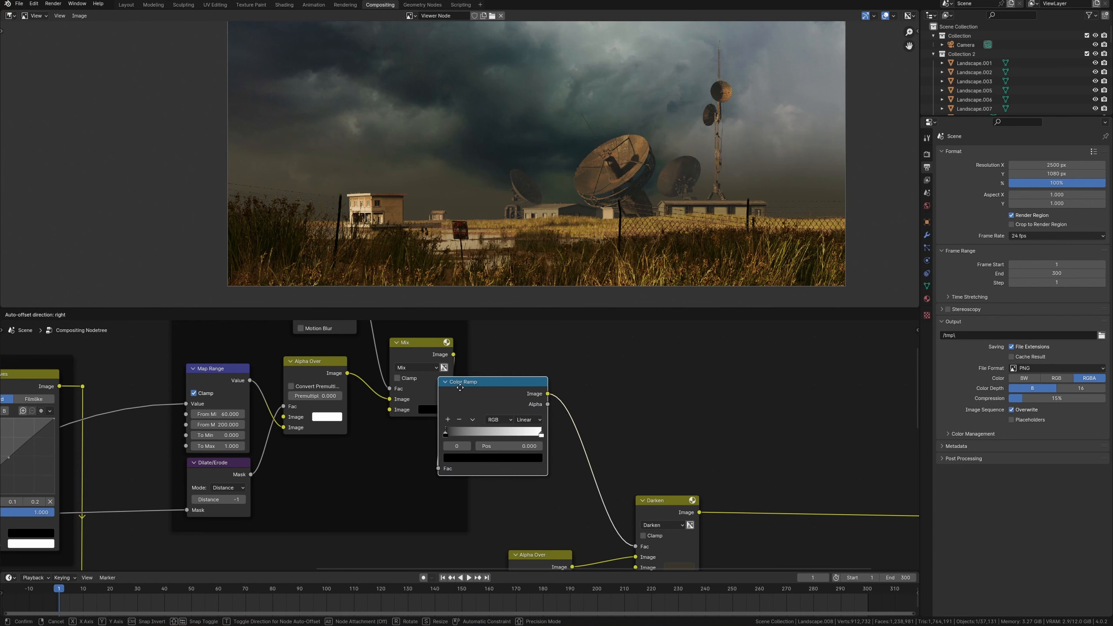
# Lower the Color Ramp's white stop to a Value of about 0.9 and check the haze in the image
pyautogui.click(588, 404)
pyautogui.click(579, 427)
pyautogui.click(582, 287)
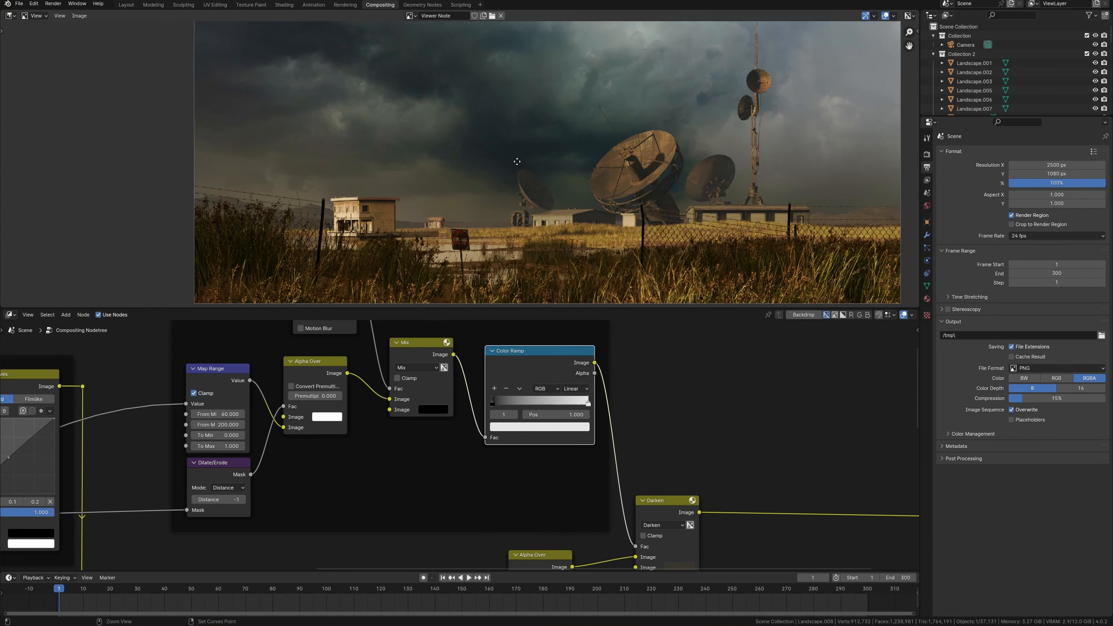
pyautogui.moveTo(583, 286); pyautogui.dragTo(585, 280)
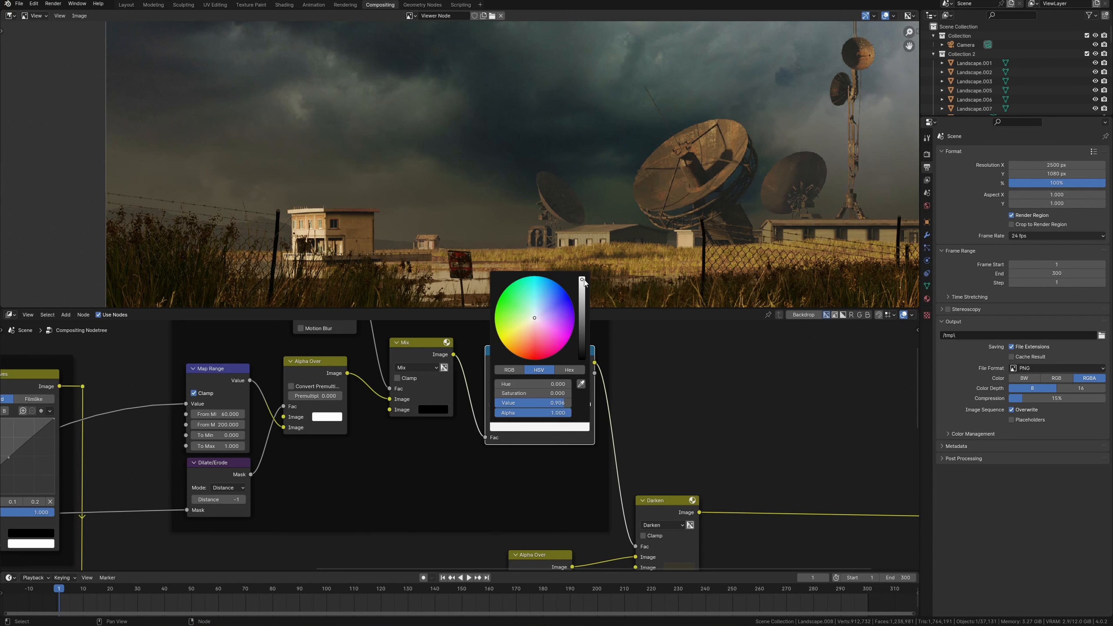
pyautogui.scroll(3, 561, 161)
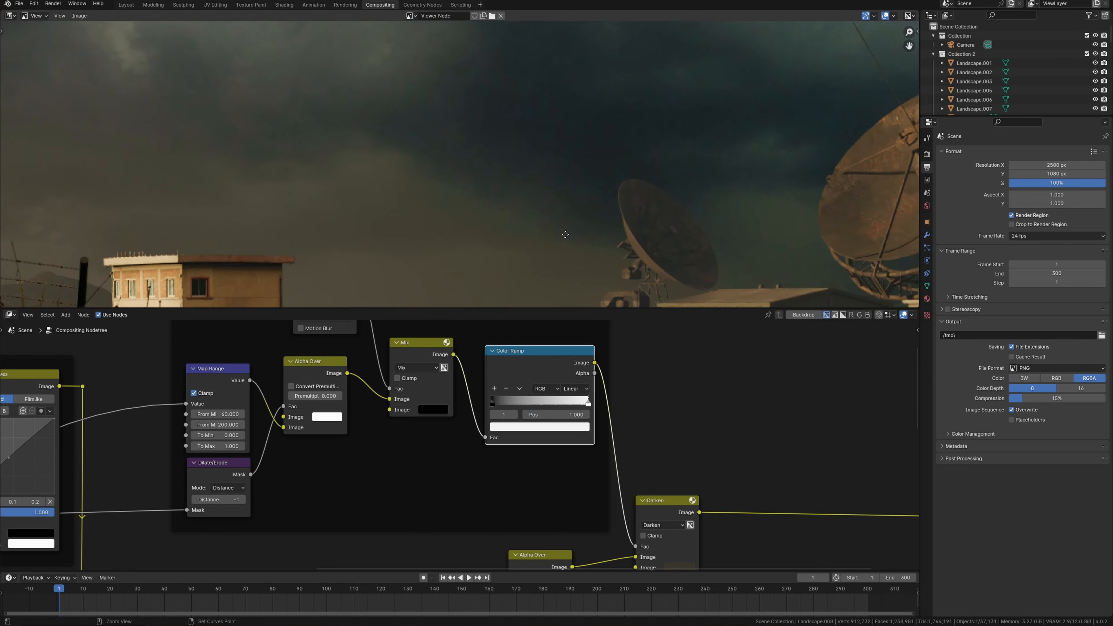
pyautogui.scroll(-5, 564, 236)
pyautogui.scroll(-2, 469, 506)
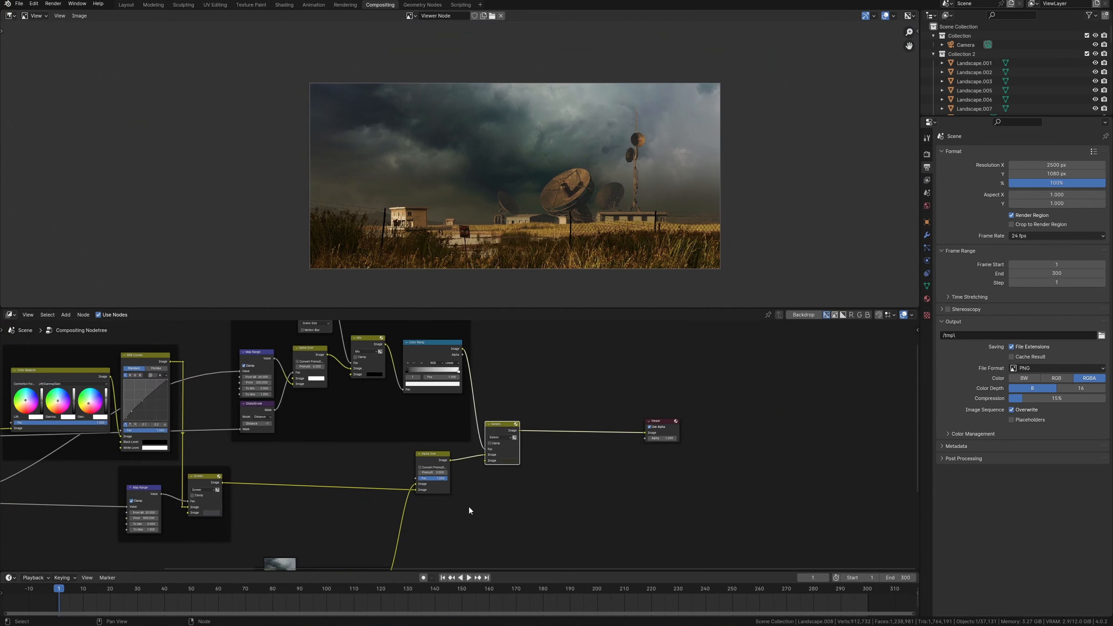
# Insert a Color Balance node between the sky footage's Transform node and the Alpha Over node
pyautogui.moveTo(469, 506); pyautogui.dragTo(557, 377, button='middle')
pyautogui.scroll(2, 490, 456)
pyautogui.hotkey('shift', 'a')
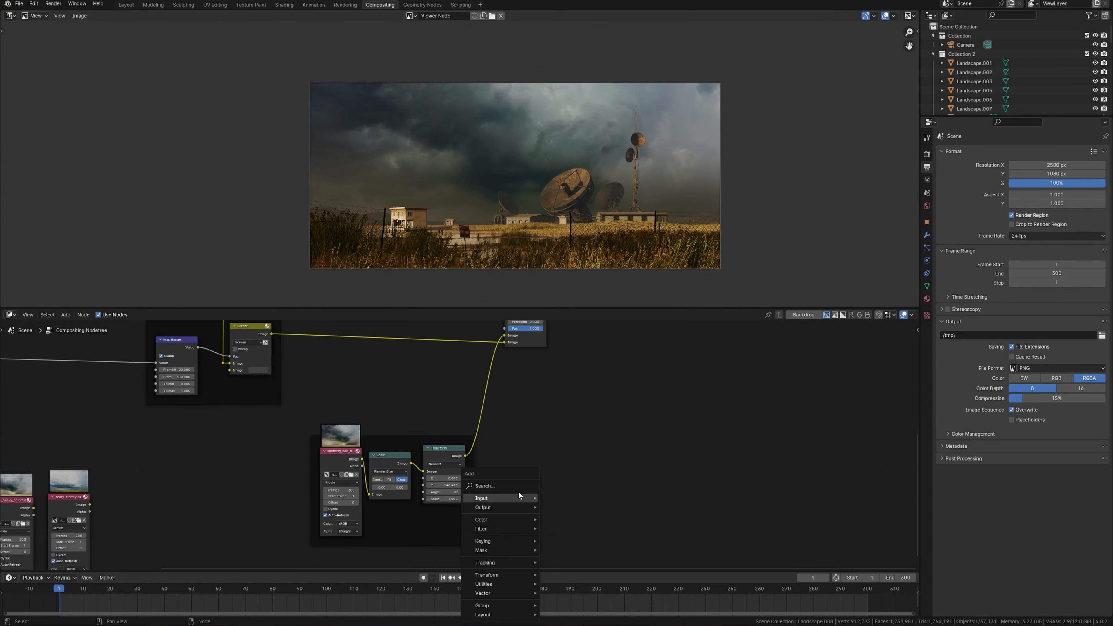
pyautogui.hotkey('shift', 'a')
pyautogui.click(515, 448)
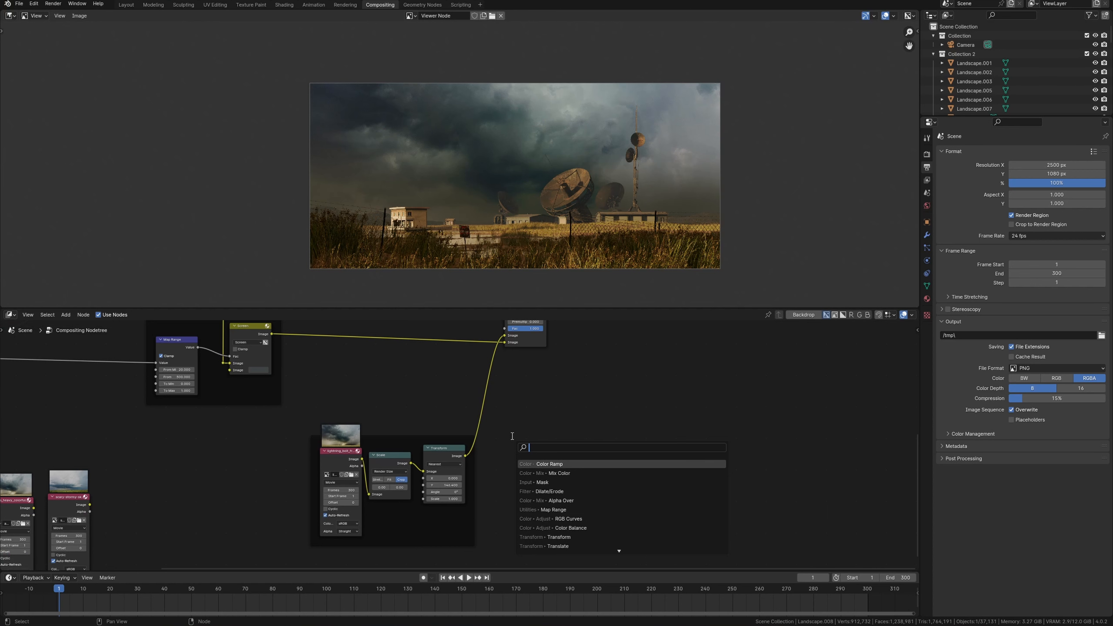
pyautogui.write('colo')
pyautogui.press('Down')
pyautogui.press('Down')
pyautogui.press('Down')
pyautogui.press('Down')
pyautogui.press('Down')
pyautogui.press('Down')
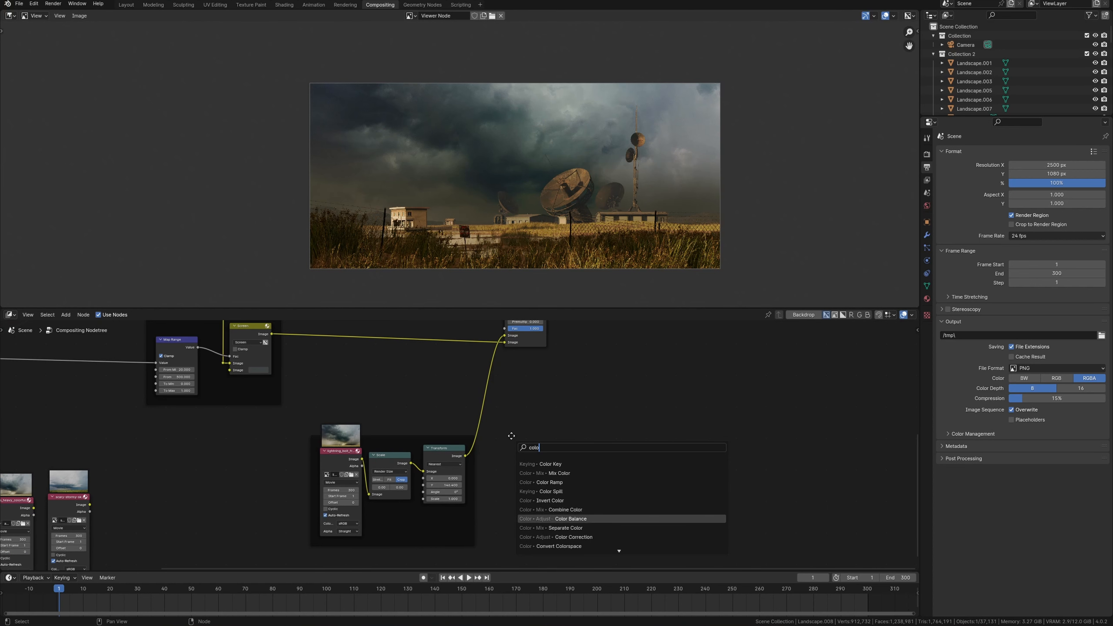
pyautogui.press('Return')
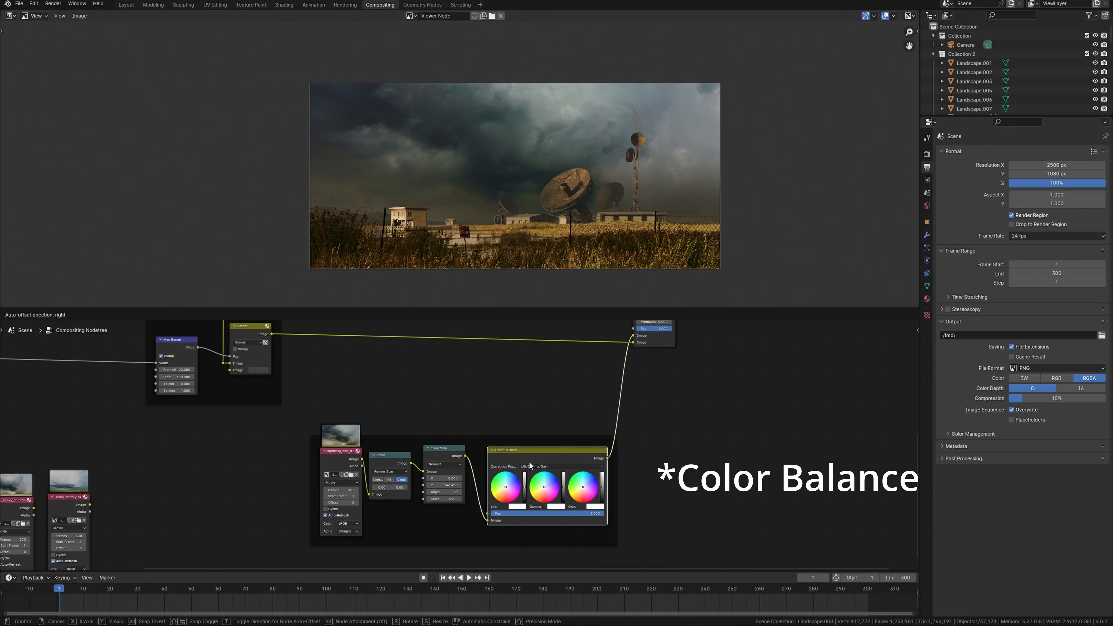
pyautogui.click(530, 466)
# Tint the sky's Color Balance Gamma and Lift slightly toward a warm yellow to match the landscape
pyautogui.scroll(3, 461, 469)
pyautogui.moveTo(522, 462); pyautogui.dragTo(520, 464)
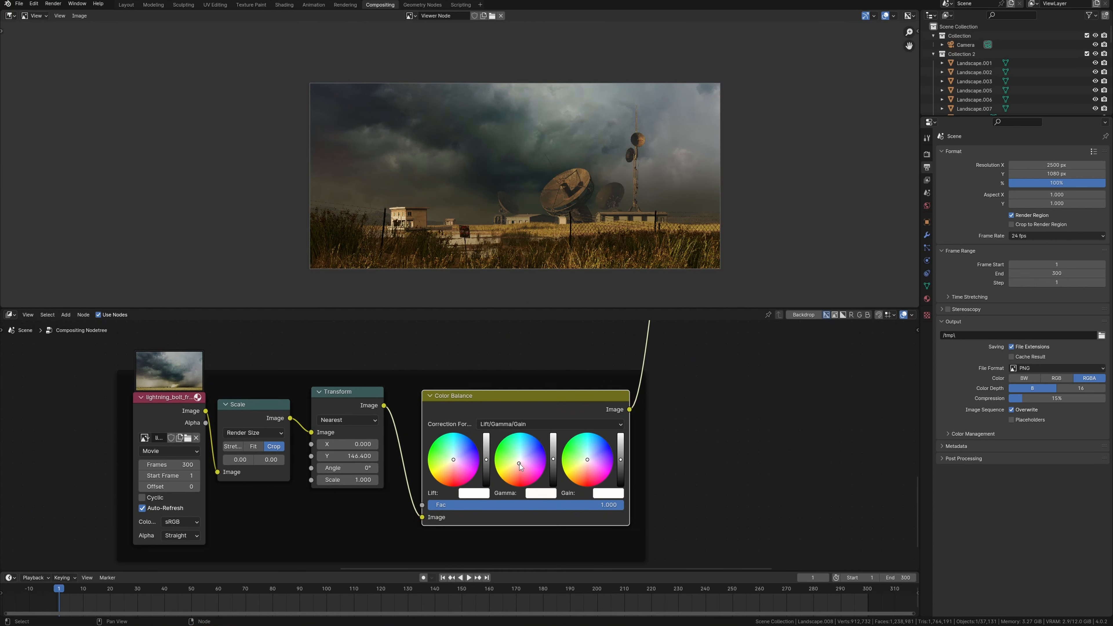
pyautogui.scroll(2, 504, 242)
pyautogui.moveTo(537, 230); pyautogui.dragTo(523, 192, button='middle')
pyautogui.scroll(1, 523, 191)
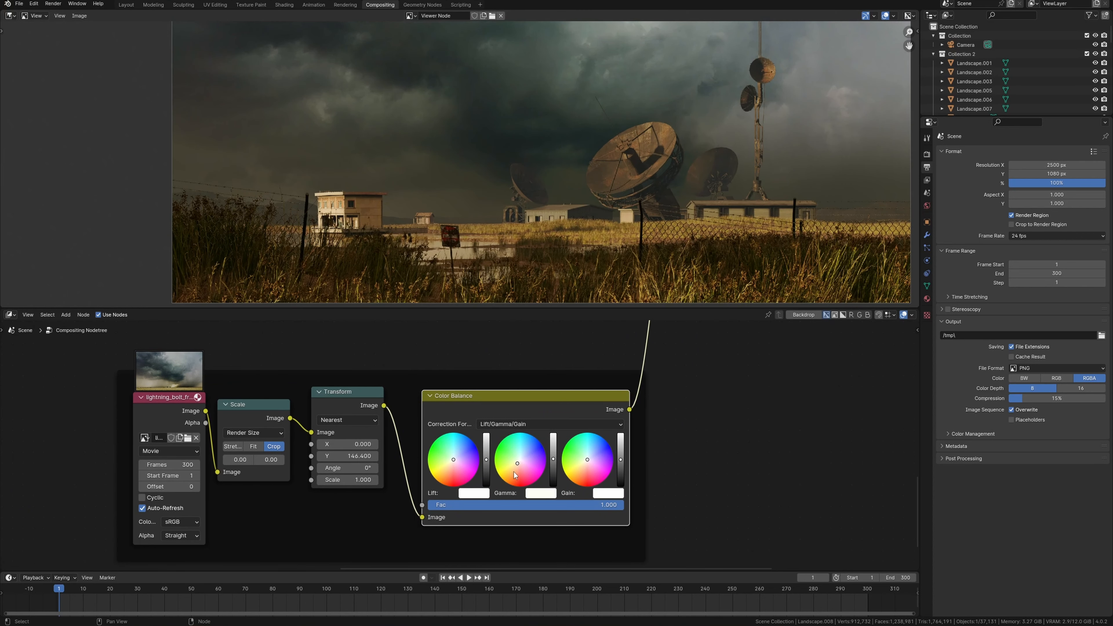
pyautogui.moveTo(519, 464); pyautogui.dragTo(453, 465)
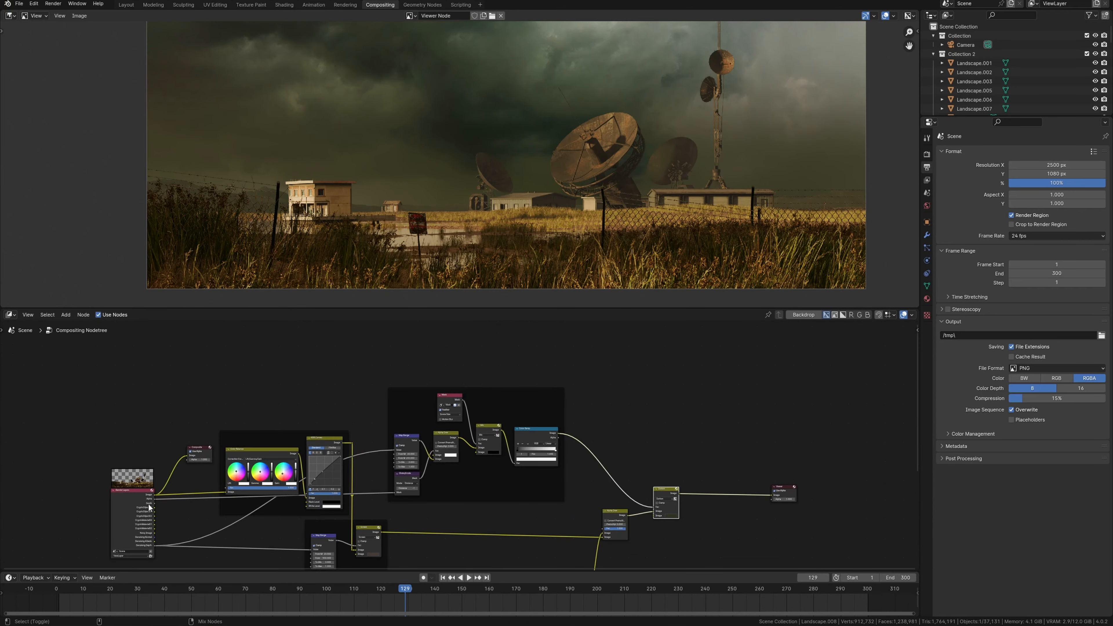
# Preview the raw Render Layers output, then the Darken node's output, to compare the render with the composite
pyautogui.keyDown('ctrl'); pyautogui.keyDown('shift'); pyautogui.click(148, 504); pyautogui.keyUp('shift'); pyautogui.keyUp('ctrl')
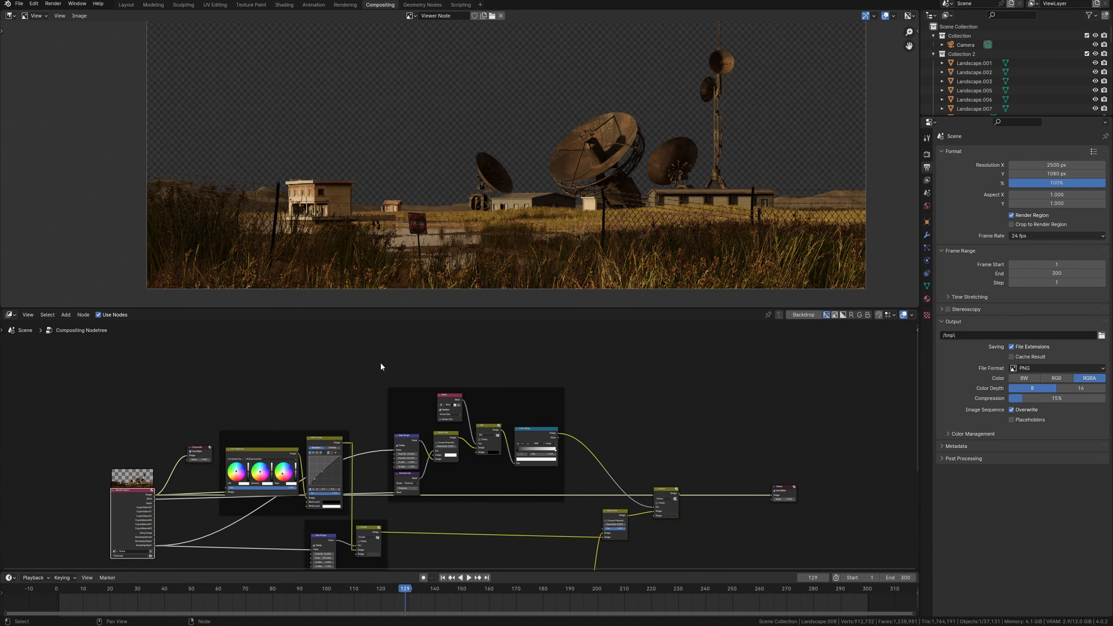
pyautogui.keyDown('ctrl'); pyautogui.moveTo(499, 225); pyautogui.dragTo(482, 279, button='middle'); pyautogui.keyUp('ctrl')
pyautogui.keyDown('ctrl'); pyautogui.keyDown('shift'); pyautogui.click(669, 499); pyautogui.keyUp('shift'); pyautogui.keyUp('ctrl')
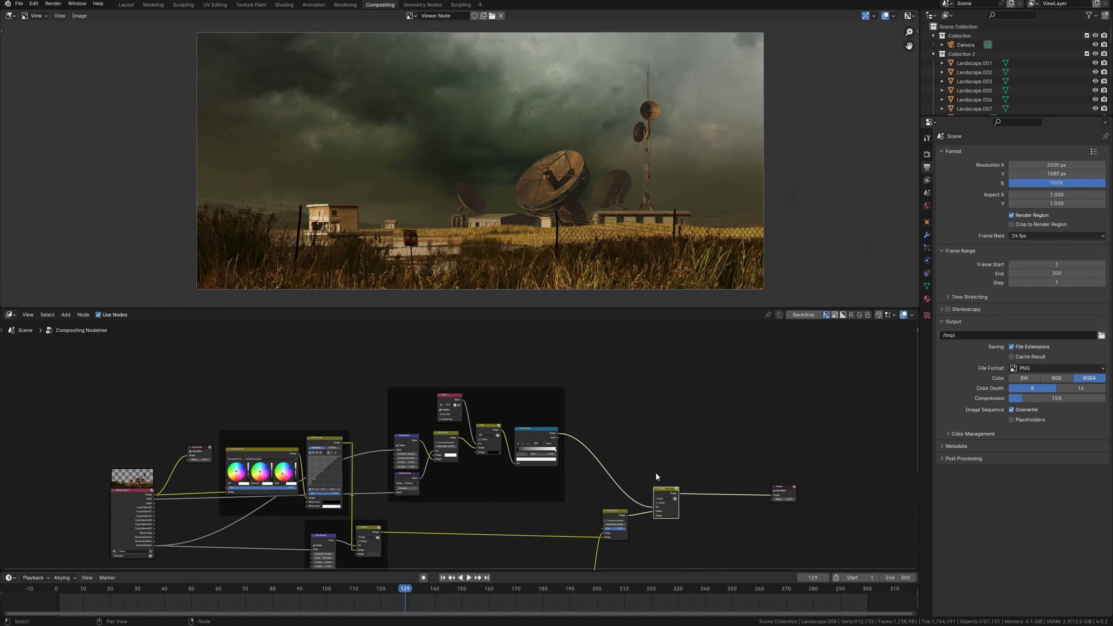
pyautogui.keyDown('ctrl'); pyautogui.moveTo(487, 227); pyautogui.dragTo(507, 192, button='middle'); pyautogui.keyUp('ctrl')
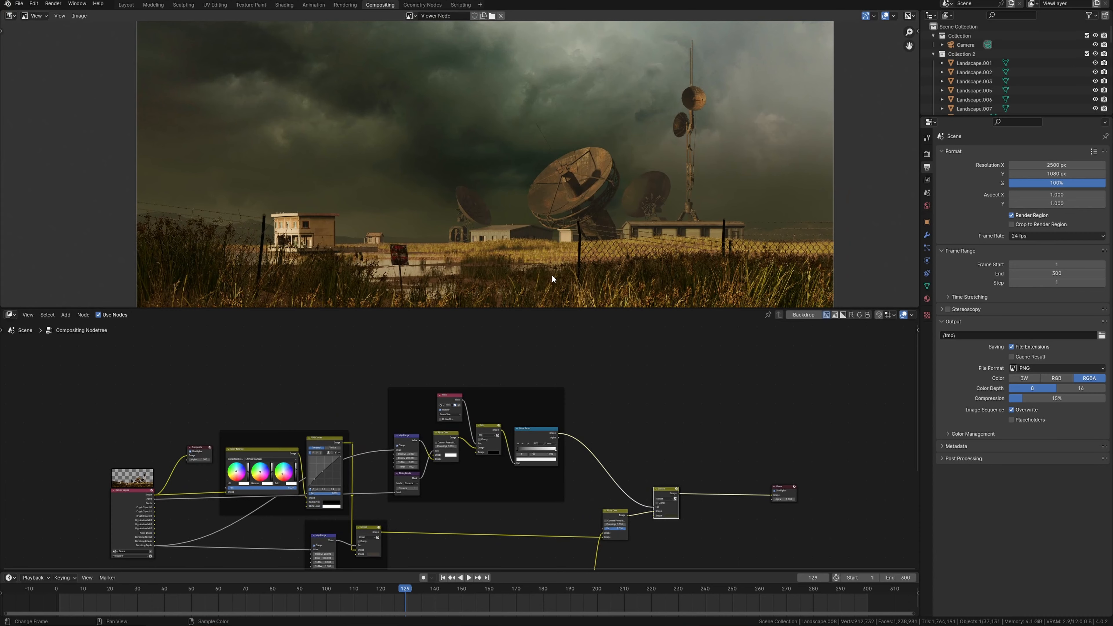
# Try a From Max of 150 on the Map Range feeding the Screen node, then set it to 200
pyautogui.doubleClick(465, 493)
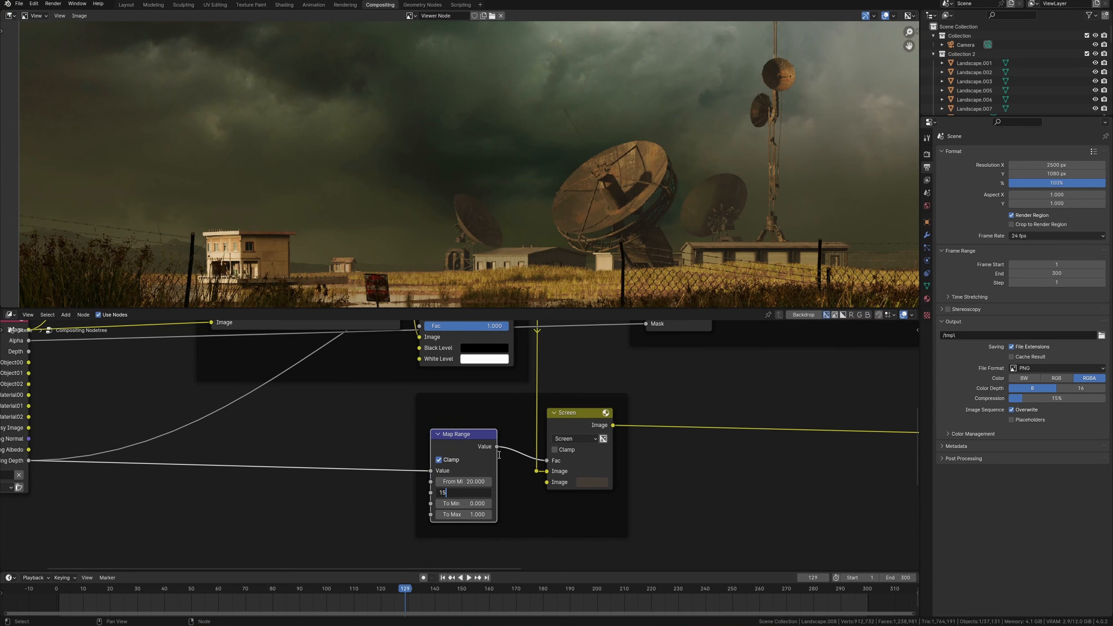
pyautogui.write('150')
pyautogui.press('Return')
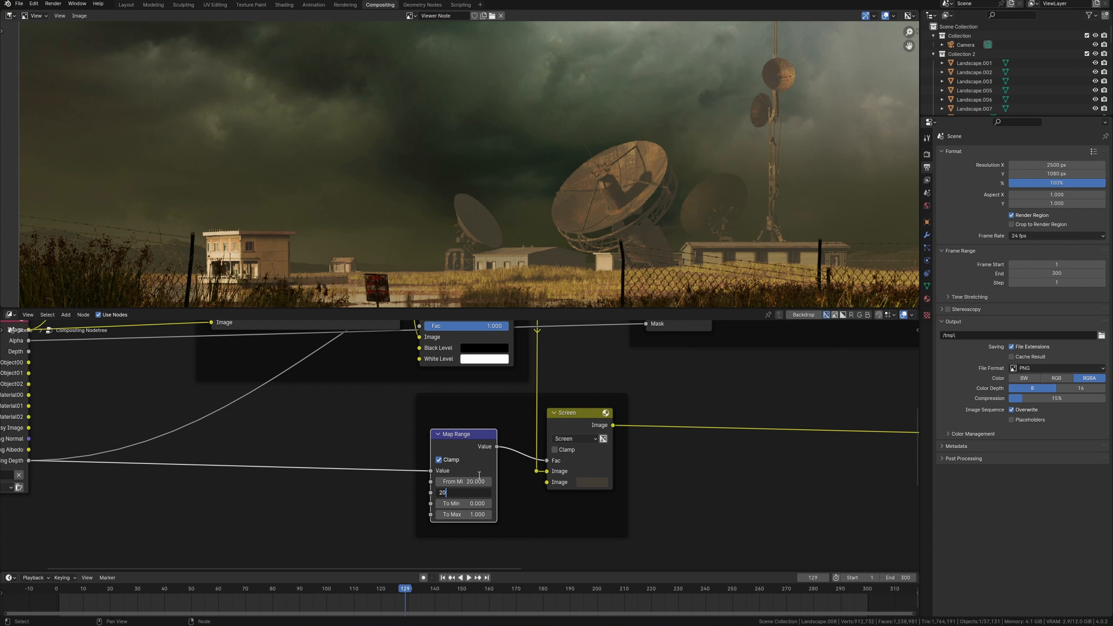
pyautogui.write('200')
pyautogui.press('Return')
# Pick the large satellite dish and the small dish beside it as objects in the Cryptomatte node's matte
pyautogui.scroll(-3, 568, 260)
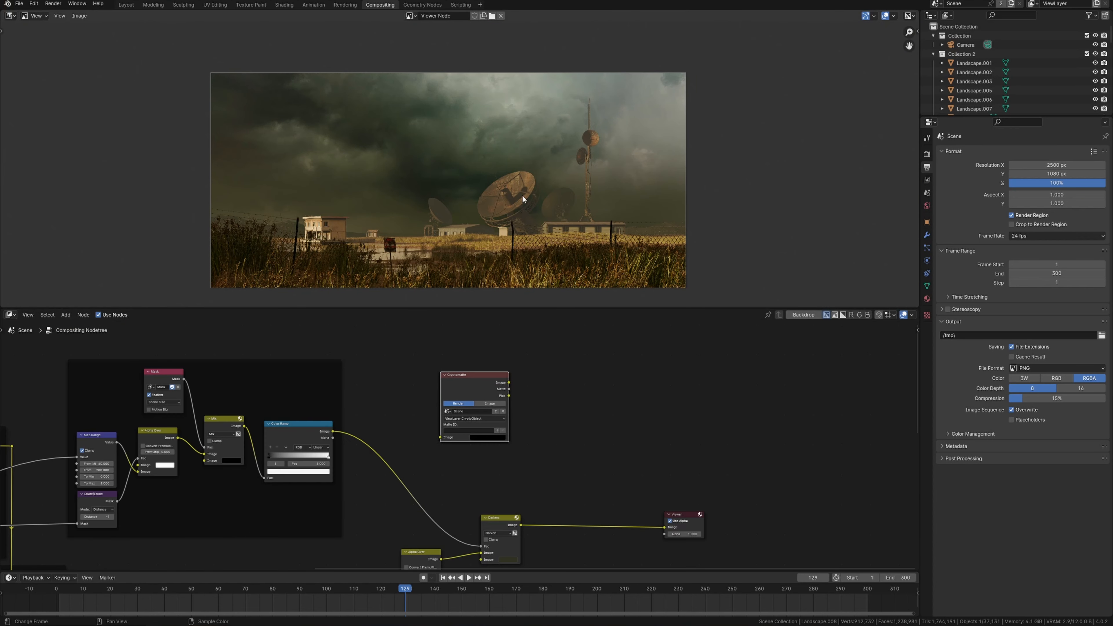
pyautogui.scroll(3, 505, 350)
pyautogui.keyDown('ctrl'); pyautogui.moveTo(505, 350); pyautogui.dragTo(518, 386, button='middle'); pyautogui.keyUp('ctrl')
pyautogui.moveTo(519, 386); pyautogui.dragTo(497, 443, button='middle')
pyautogui.click(503, 231)
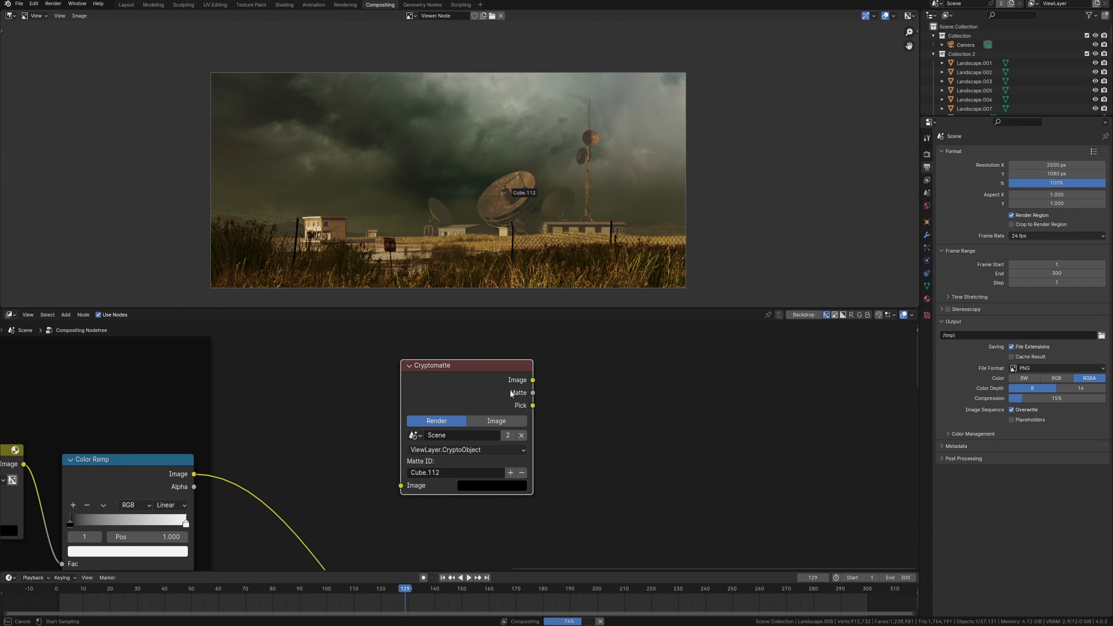
pyautogui.click(511, 473)
pyautogui.click(459, 231)
# Add the rear dish, the antenna tower and the warehouse buildings to the Cryptomatte node's matte
pyautogui.click(511, 473)
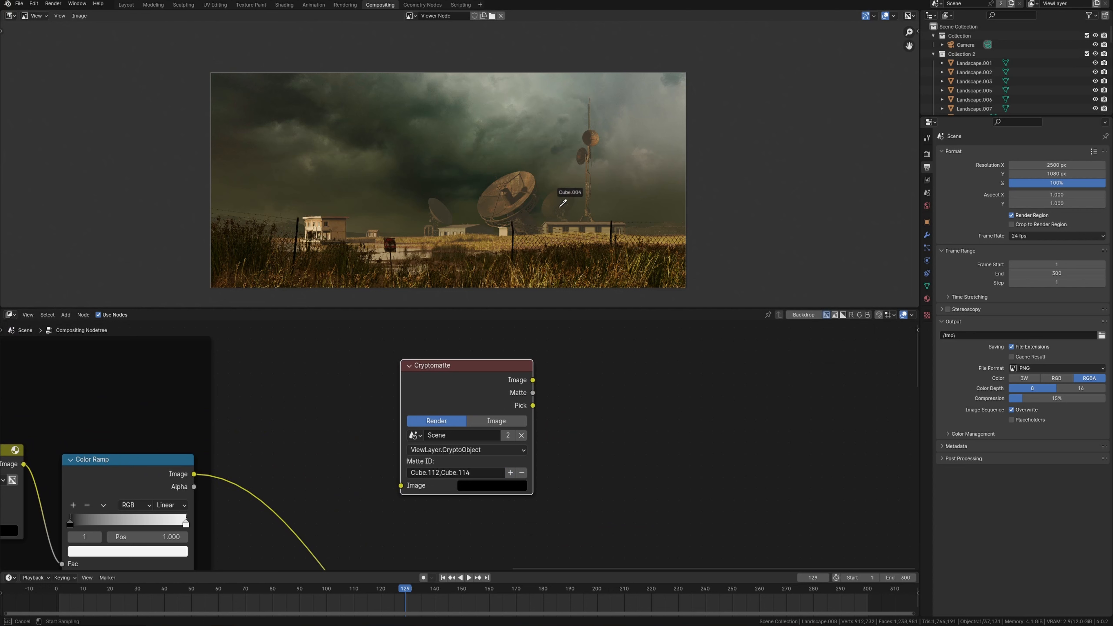
pyautogui.click(561, 204)
pyautogui.click(510, 473)
pyautogui.click(586, 160)
pyautogui.click(510, 473)
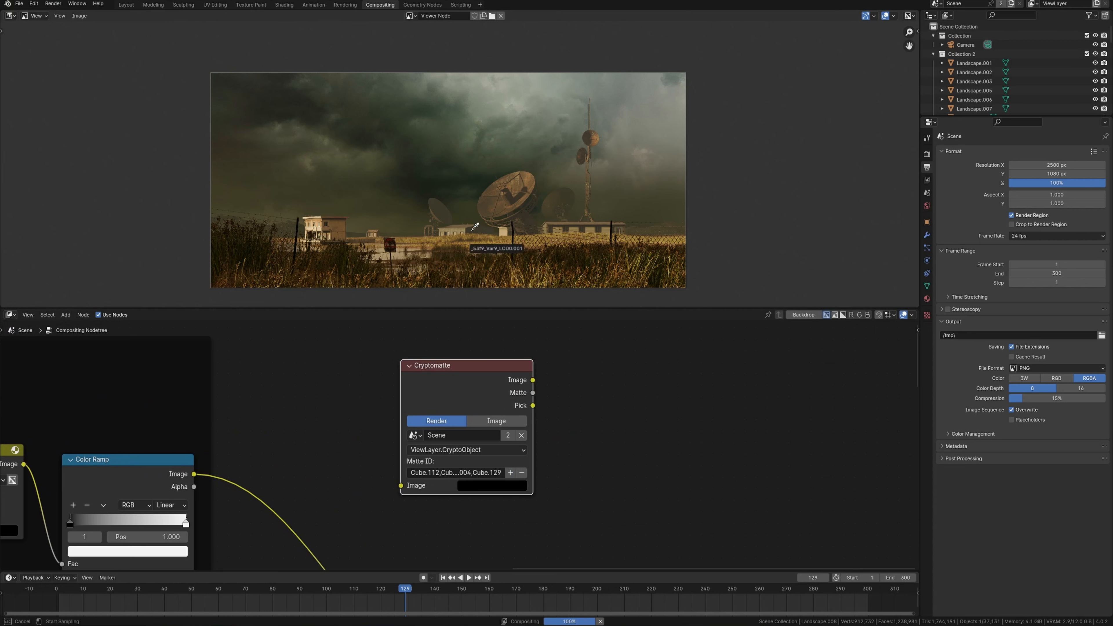
pyautogui.click(478, 226)
pyautogui.click(511, 473)
pyautogui.click(568, 222)
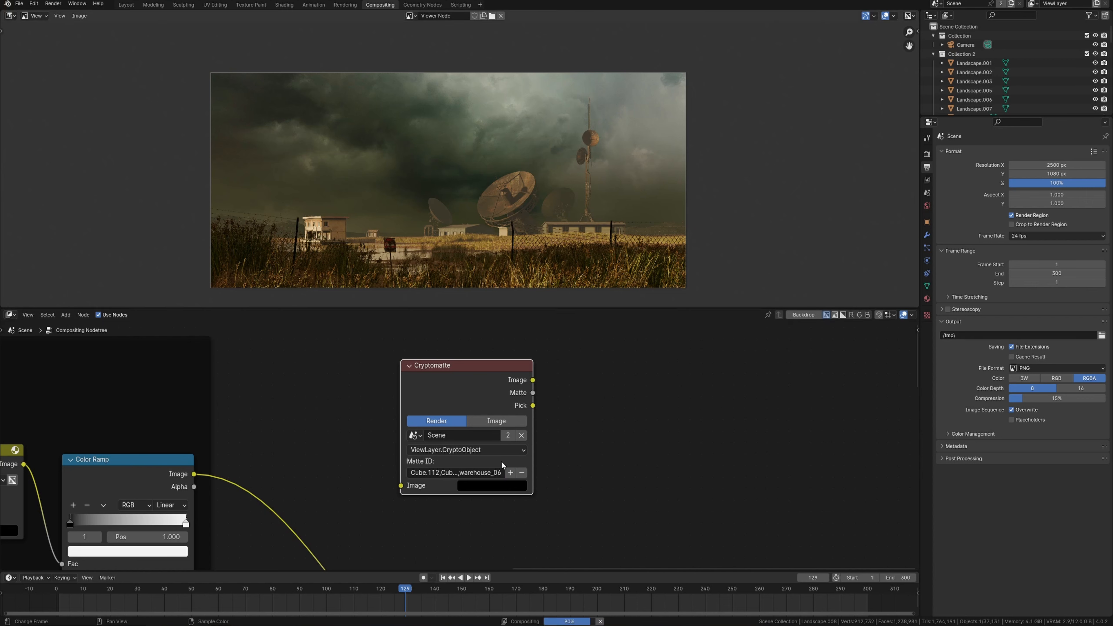
# Preview the Cryptomatte node's Matte output in the viewer to check the picked objects
pyautogui.scroll(-1, 516, 412)
pyautogui.moveTo(516, 411); pyautogui.dragTo(468, 365, button='middle')
pyautogui.keyDown('ctrl'); pyautogui.keyDown('shift'); pyautogui.click(477, 337); pyautogui.keyUp('shift'); pyautogui.keyUp('ctrl')
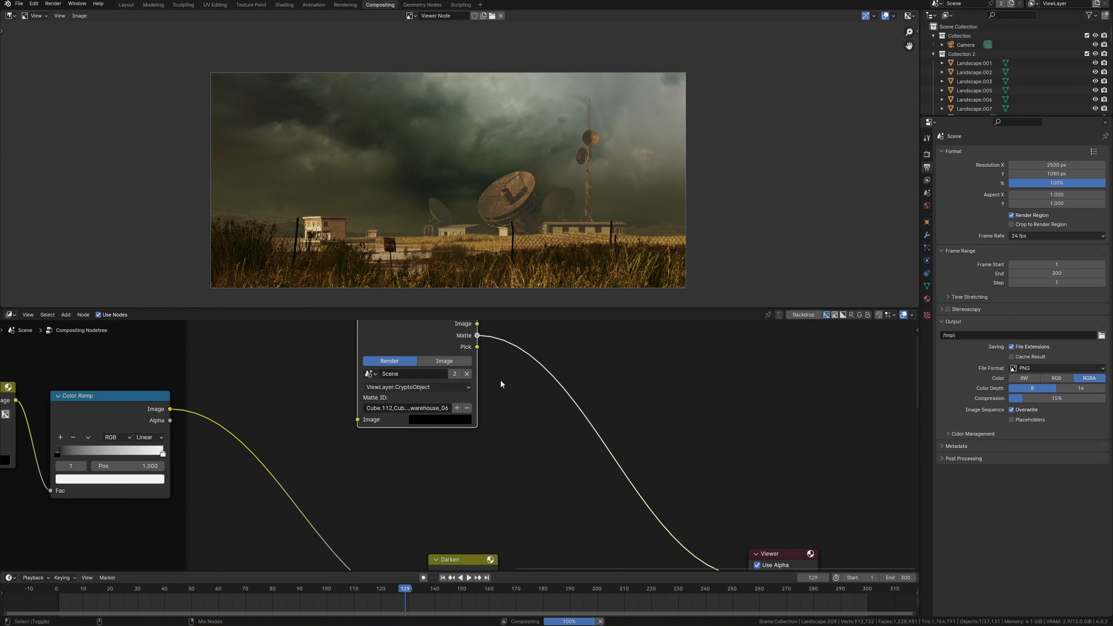
pyautogui.moveTo(537, 411); pyautogui.dragTo(407, 377, button='middle')
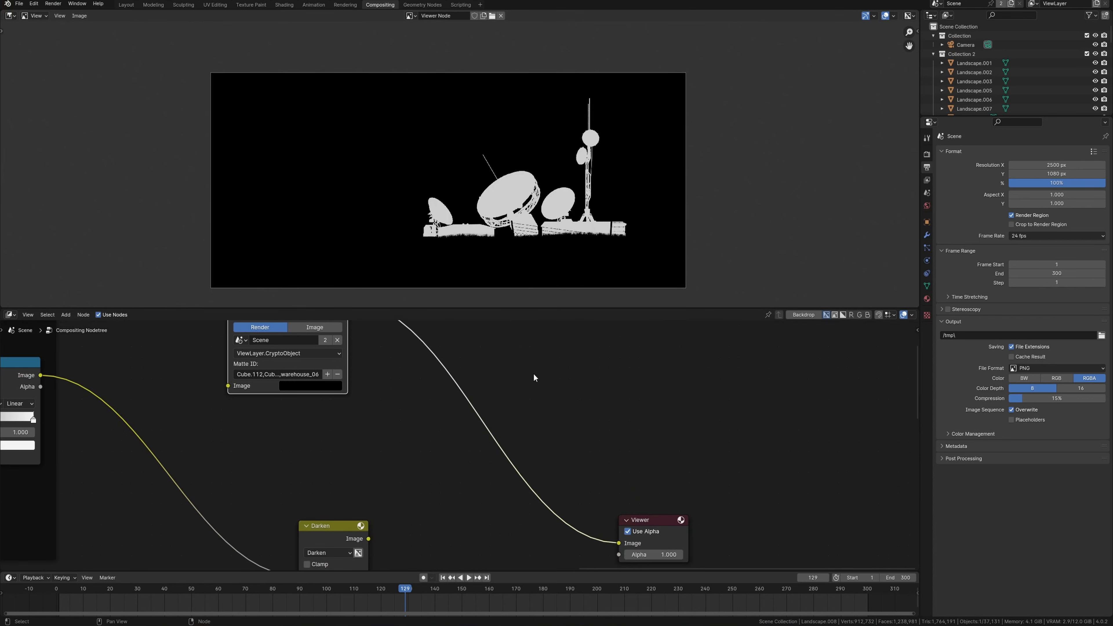
# Insert a Color Balance node after the Darken node and drive its Fac with the Cryptomatte Matte output
pyautogui.moveTo(534, 377); pyautogui.dragTo(568, 416, button='middle')
pyautogui.hotkey('shift', 'a')
pyautogui.click(567, 412)
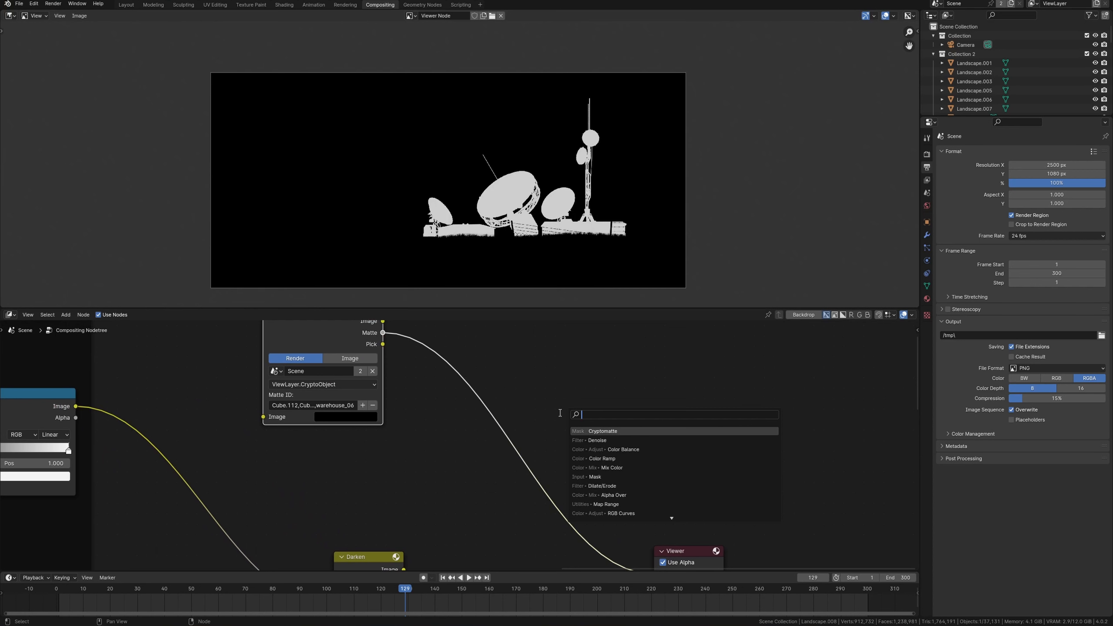
pyautogui.write('col')
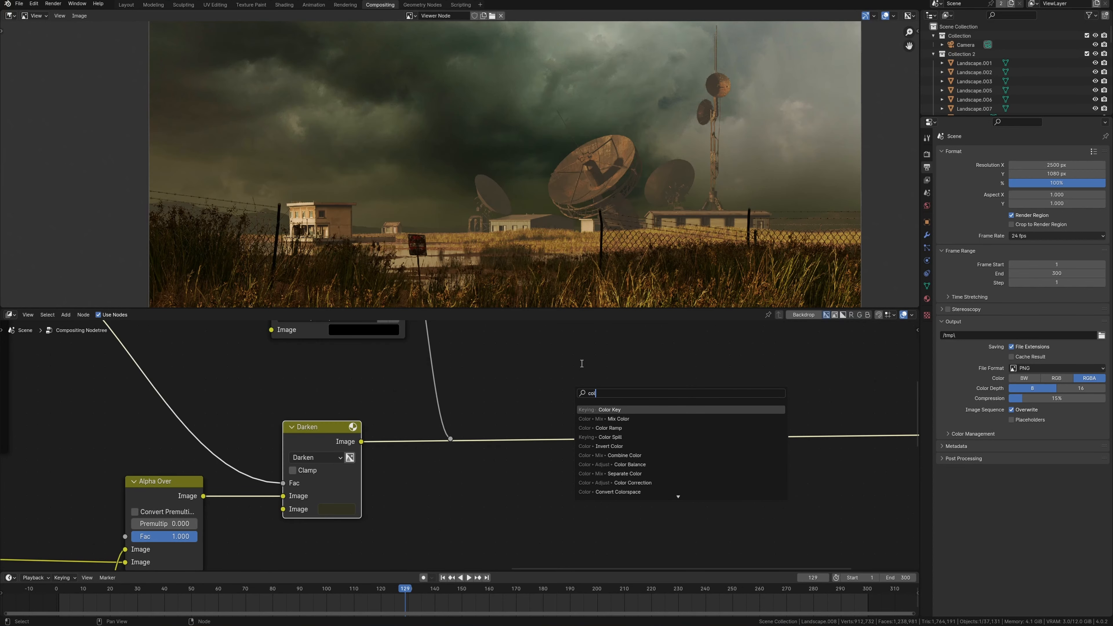
pyautogui.press('Down')
pyautogui.press('Down')
pyautogui.press('Down')
pyautogui.press('Down')
pyautogui.press('Down')
pyautogui.press('Down')
pyautogui.press('Return')
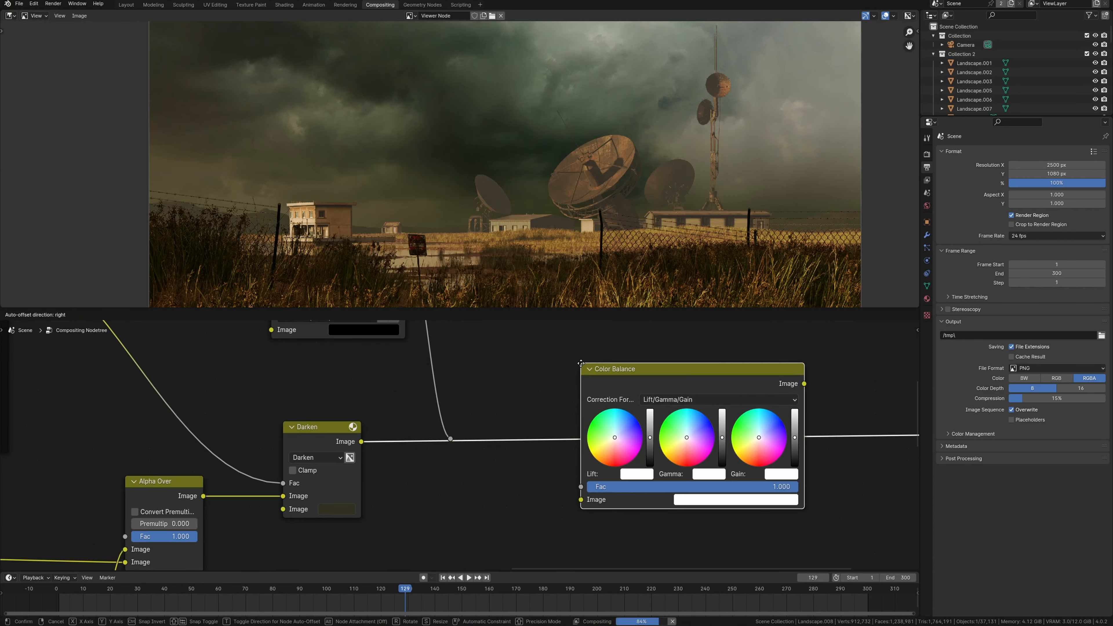
pyautogui.click(480, 412)
pyautogui.moveTo(483, 519); pyautogui.dragTo(484, 520)
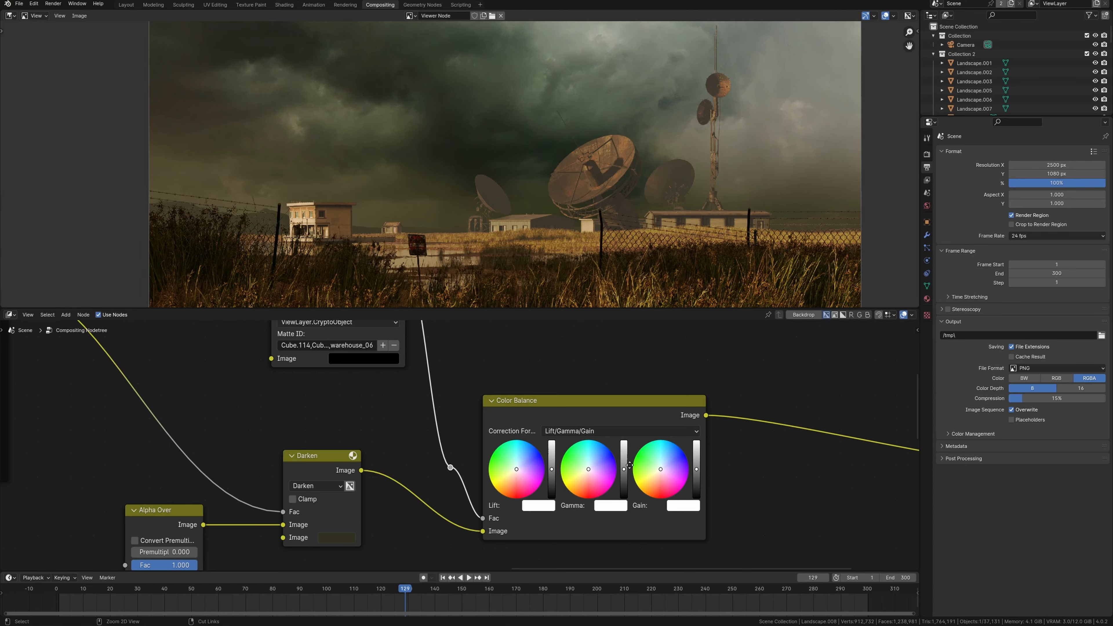
# Darken the masked Color Balance's Lift slightly, tint it toward blue and raise the Gain a little
pyautogui.scroll(2, 711, 520)
pyautogui.moveTo(458, 443); pyautogui.dragTo(404, 438)
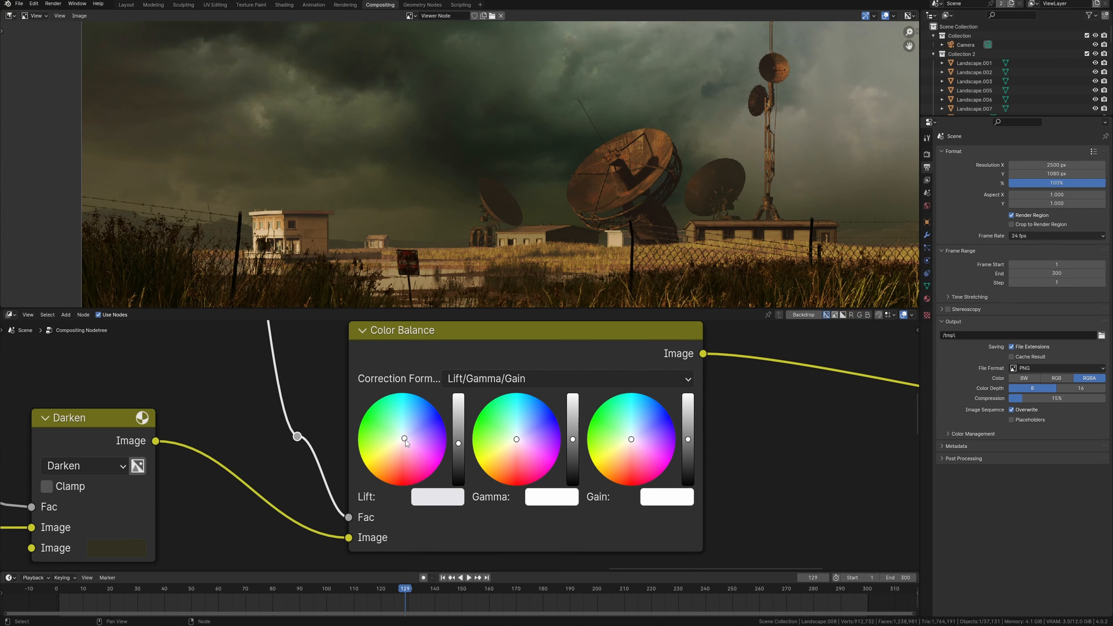
pyautogui.moveTo(405, 441); pyautogui.dragTo(405, 433)
pyautogui.moveTo(690, 422); pyautogui.dragTo(689, 397)
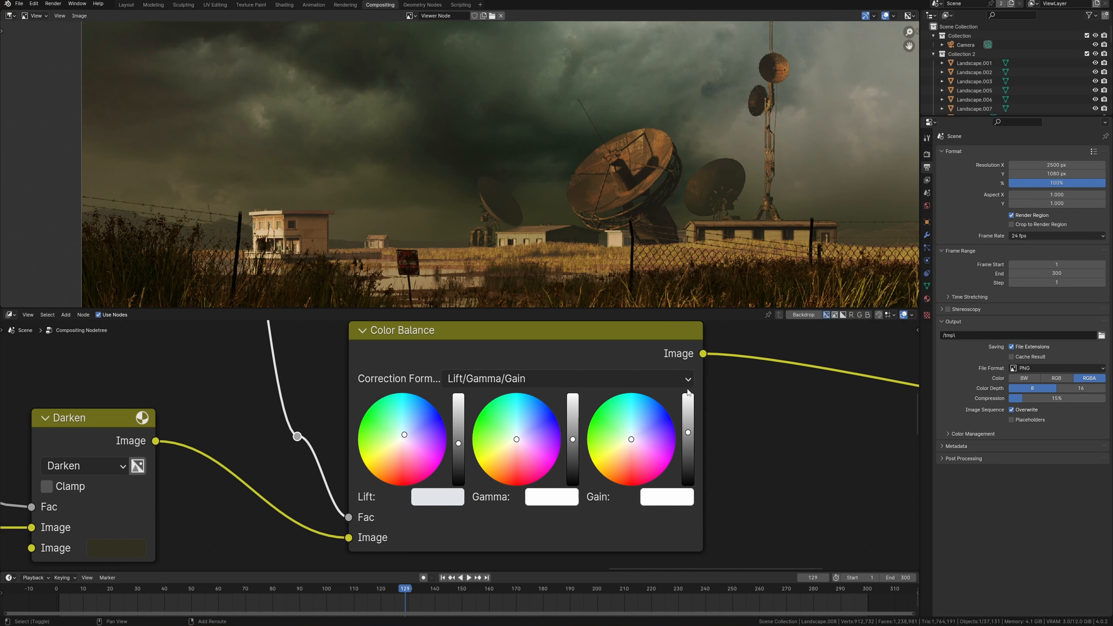
pyautogui.scroll(5, 691, 214)
pyautogui.scroll(-6, 691, 214)
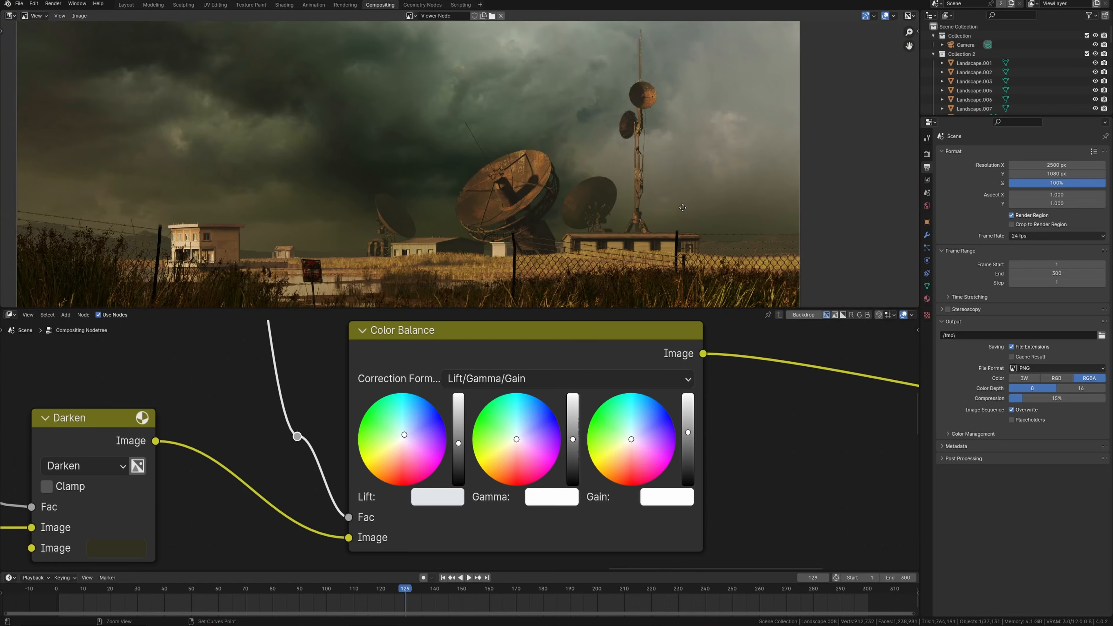
pyautogui.keyDown('ctrl'); pyautogui.moveTo(678, 190); pyautogui.dragTo(681, 221, button='middle'); pyautogui.keyUp('ctrl')
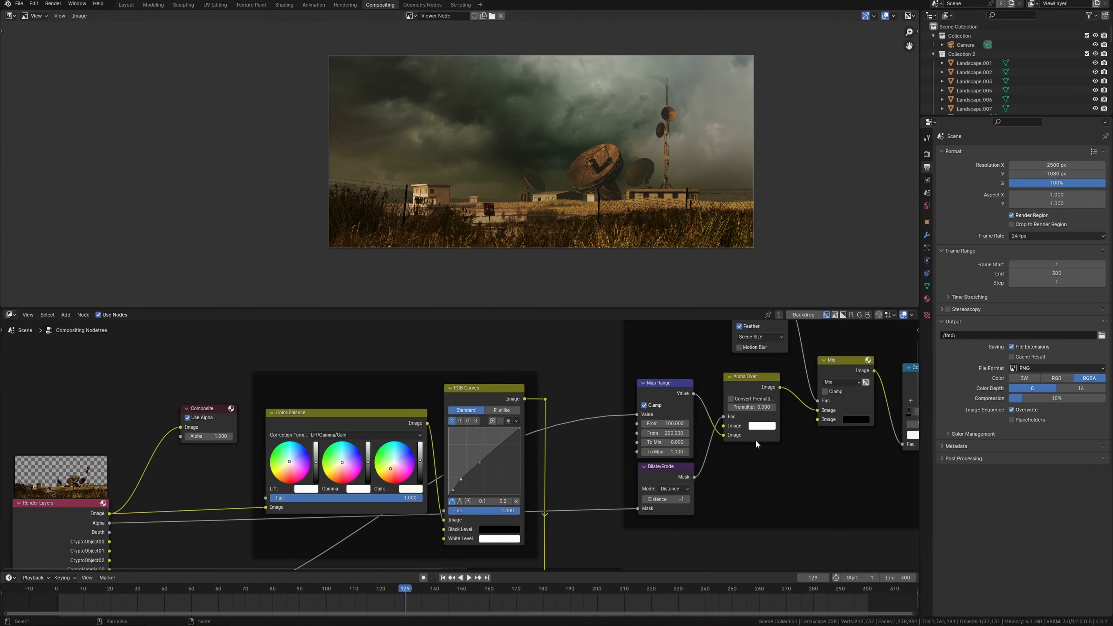
# Push the Gamma and Gain of the landscape's Color Balance slightly further toward warm yellow
pyautogui.moveTo(342, 469); pyautogui.dragTo(544, 456, button='middle')
pyautogui.keyDown('ctrl'); pyautogui.moveTo(543, 496); pyautogui.dragTo(545, 447, button='middle'); pyautogui.keyUp('ctrl')
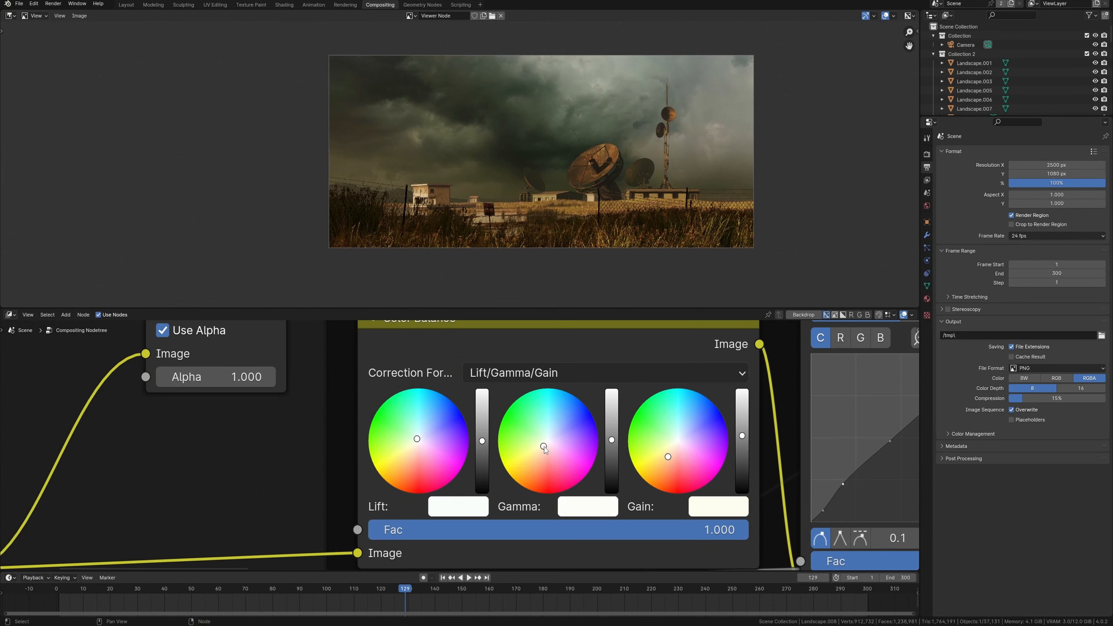
pyautogui.moveTo(545, 448); pyautogui.dragTo(541, 451)
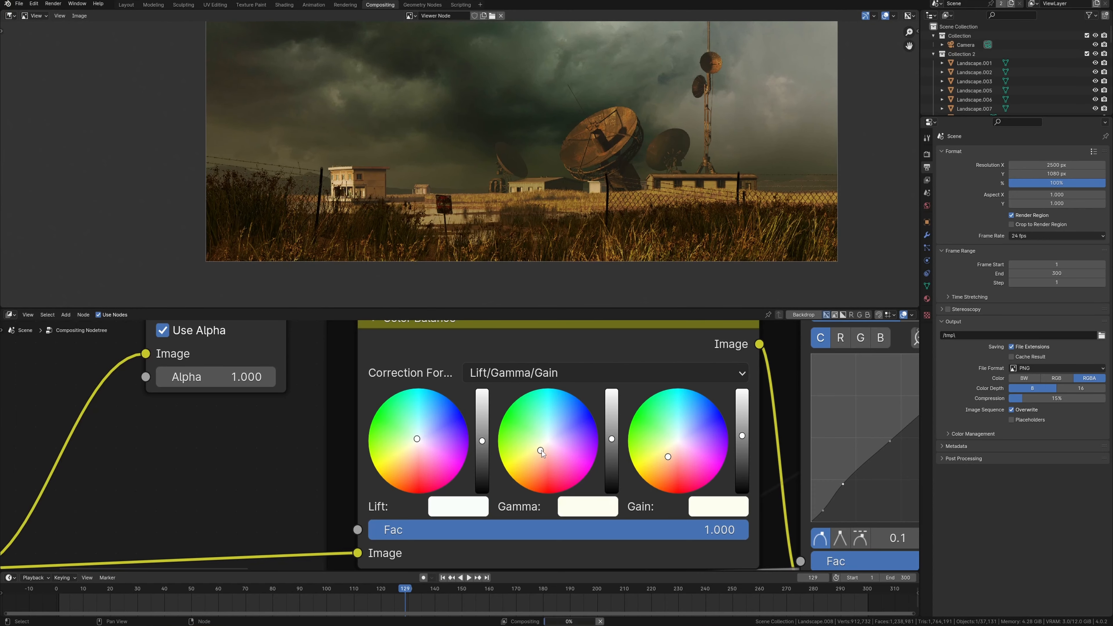
pyautogui.moveTo(668, 457); pyautogui.dragTo(665, 458)
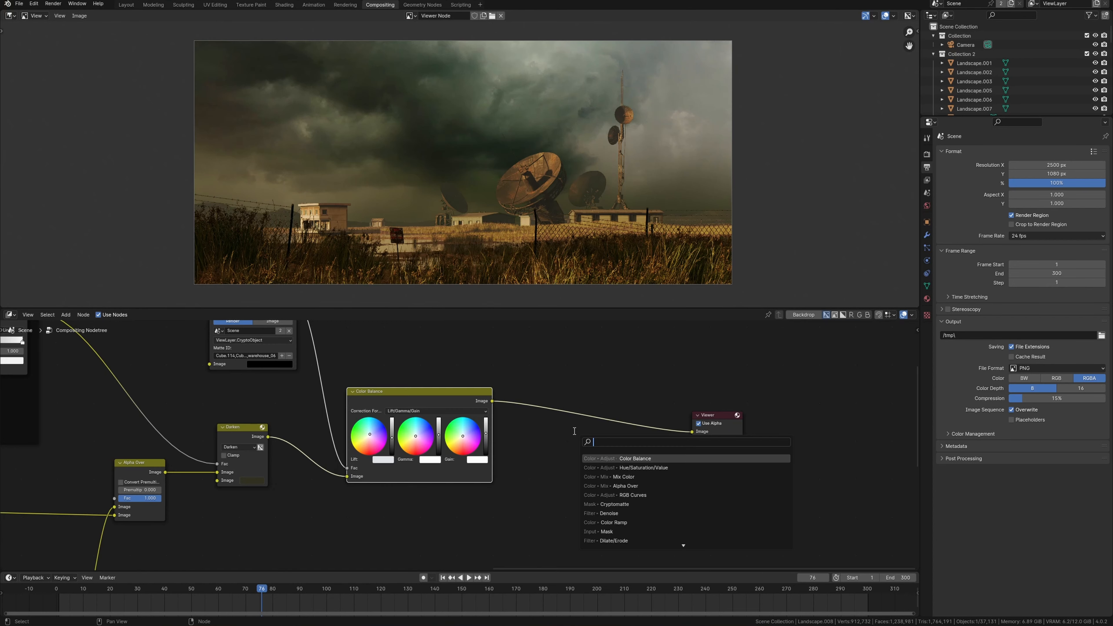
# Insert a Glare node between the masked Color Balance and the Viewer
pyautogui.write('g')
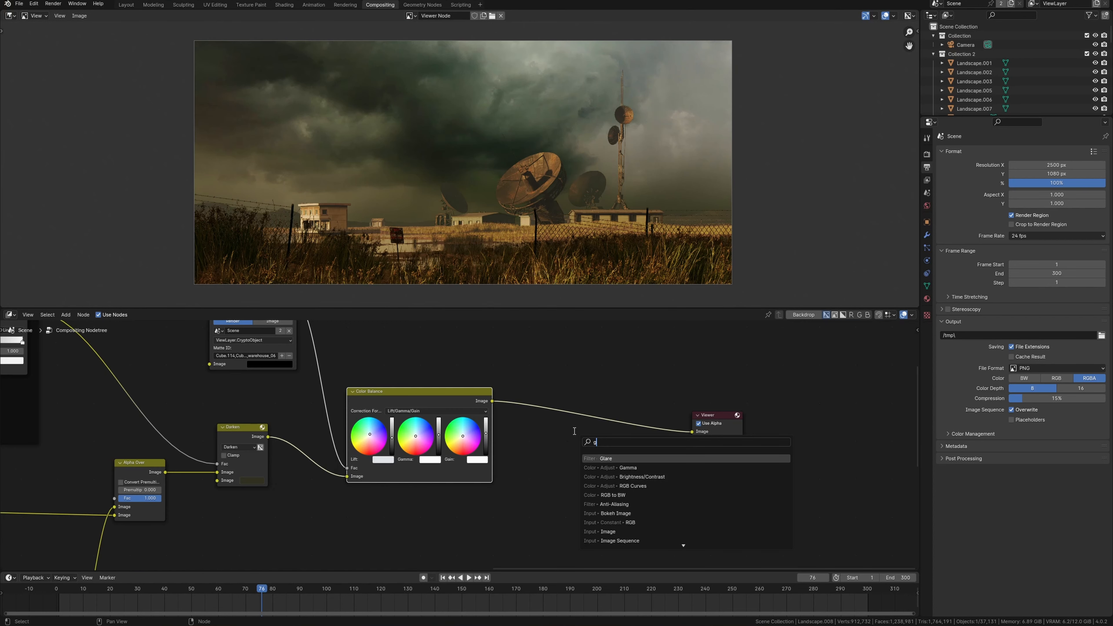
pyautogui.write('la')
pyautogui.press('Return')
pyautogui.click(614, 388)
# Tidy the Darken and Cryptomatte nodes and join them with the masked Color Balance in one frame
pyautogui.moveTo(312, 323); pyautogui.dragTo(391, 393, button='middle')
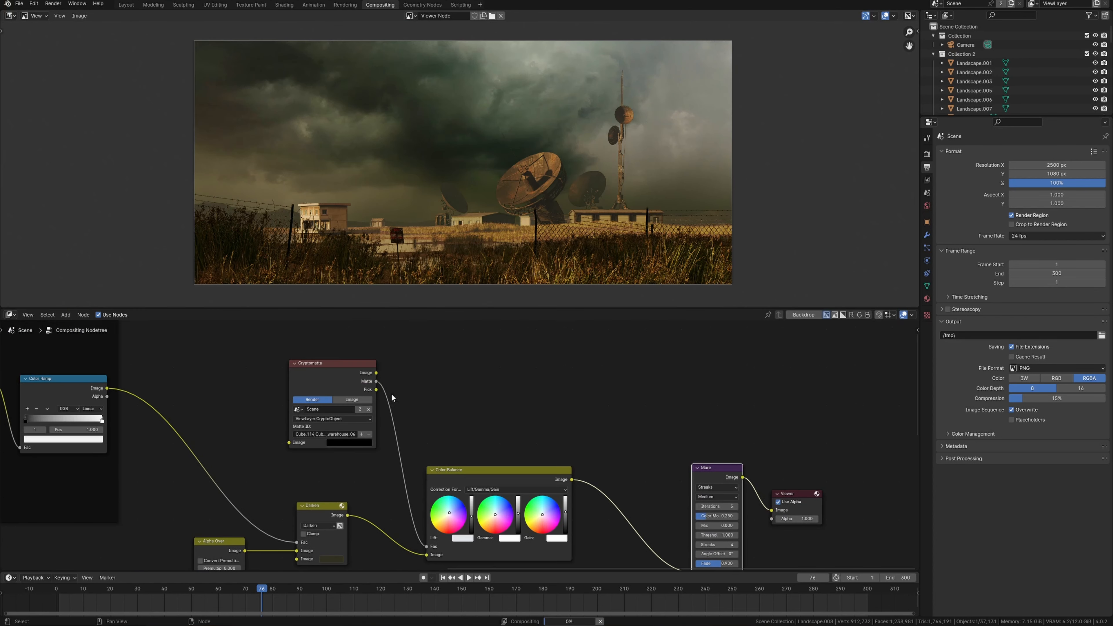
pyautogui.moveTo(322, 515); pyautogui.dragTo(354, 506)
pyautogui.moveTo(339, 371); pyautogui.dragTo(358, 377)
pyautogui.moveTo(281, 339); pyautogui.dragTo(519, 498)
pyautogui.moveTo(518, 498); pyautogui.dragTo(520, 438, button='middle')
pyautogui.hotkey('ctrl', 'j')
# Set the Glare type to Fog Glow and move the Viewer node further away to make room
pyautogui.moveTo(722, 440); pyautogui.dragTo(564, 437, button='middle')
pyautogui.scroll(2, 563, 437)
pyautogui.click(561, 424)
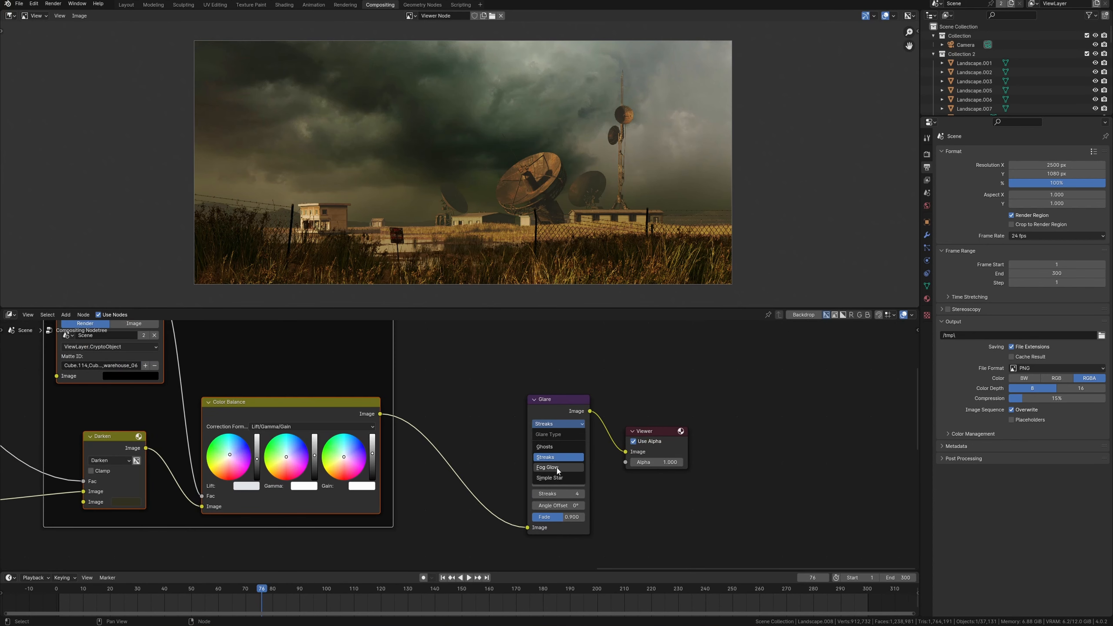
pyautogui.click(557, 468)
pyautogui.moveTo(684, 437); pyautogui.dragTo(582, 443, button='middle')
pyautogui.moveTo(582, 443); pyautogui.dragTo(646, 439)
# Insert a Lens Distortion node between the Glare and Viewer nodes
pyautogui.moveTo(524, 394); pyautogui.dragTo(534, 422, button='middle')
pyautogui.scroll(4, 535, 422)
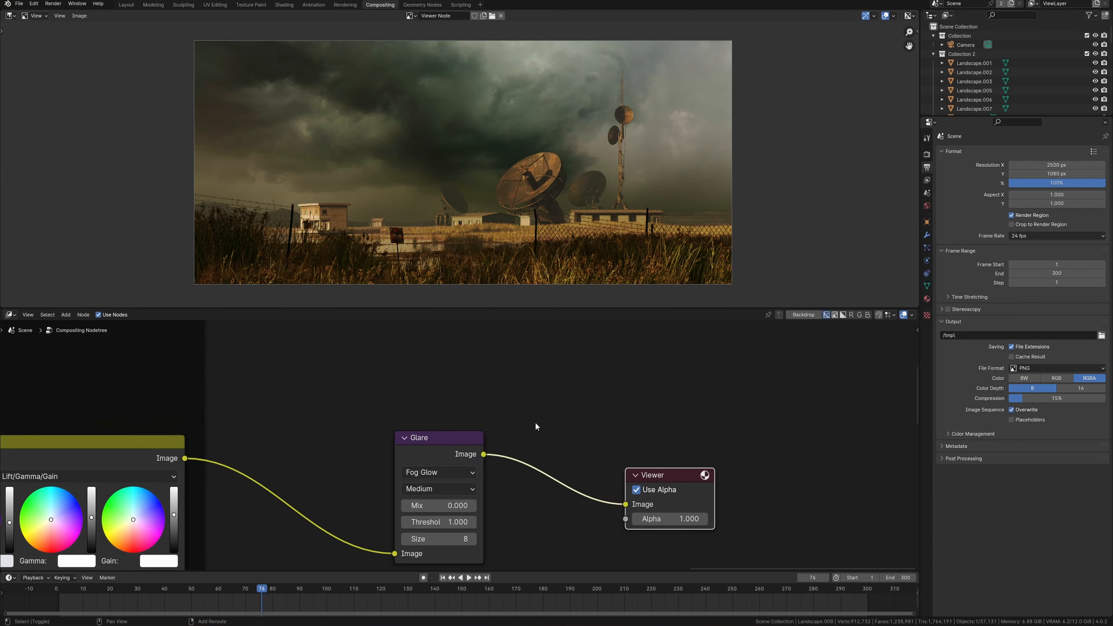
pyautogui.hotkey('shift', 'a')
pyautogui.click(535, 421)
pyautogui.write('lens')
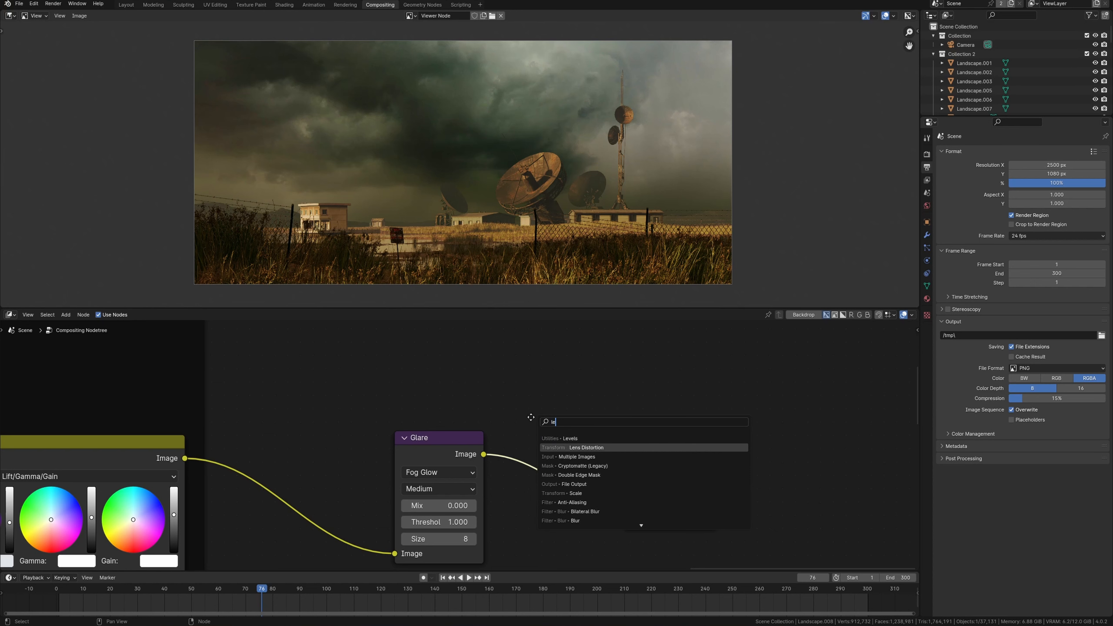
pyautogui.press('Return')
pyautogui.click(564, 447)
# Try Dispersion values of 0.1, 0.01 and 0.05 on the Lens Distortion node
pyautogui.moveTo(604, 547); pyautogui.dragTo(516, 456, button='middle')
pyautogui.click(589, 494)
pyautogui.write('.1')
pyautogui.press('Return')
pyautogui.scroll(2, 460, 446)
pyautogui.click(460, 529)
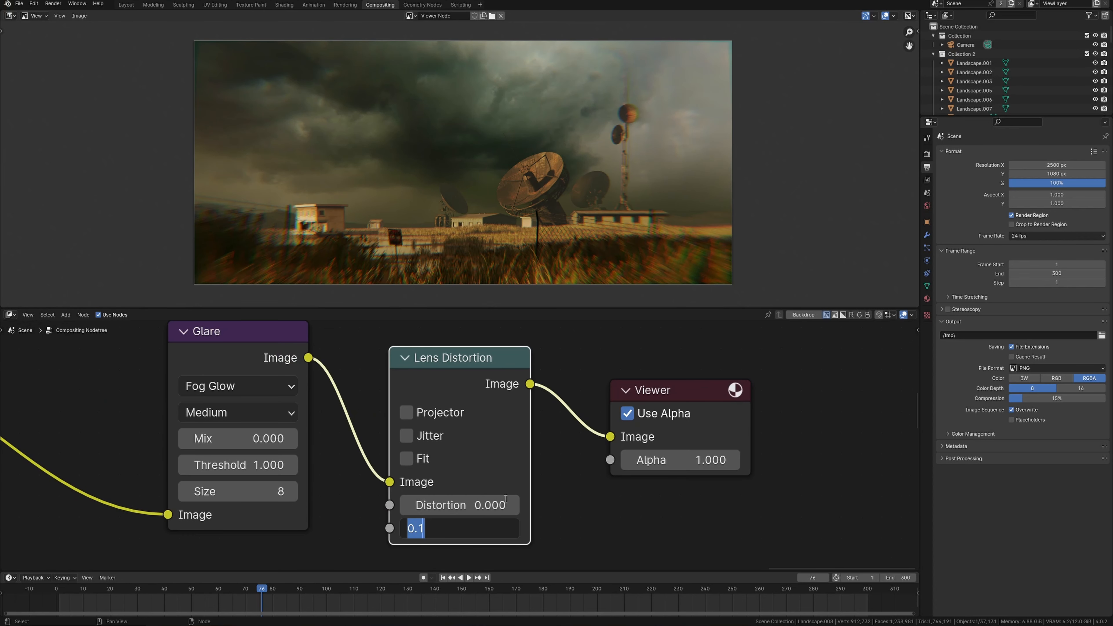
pyautogui.press('Return')
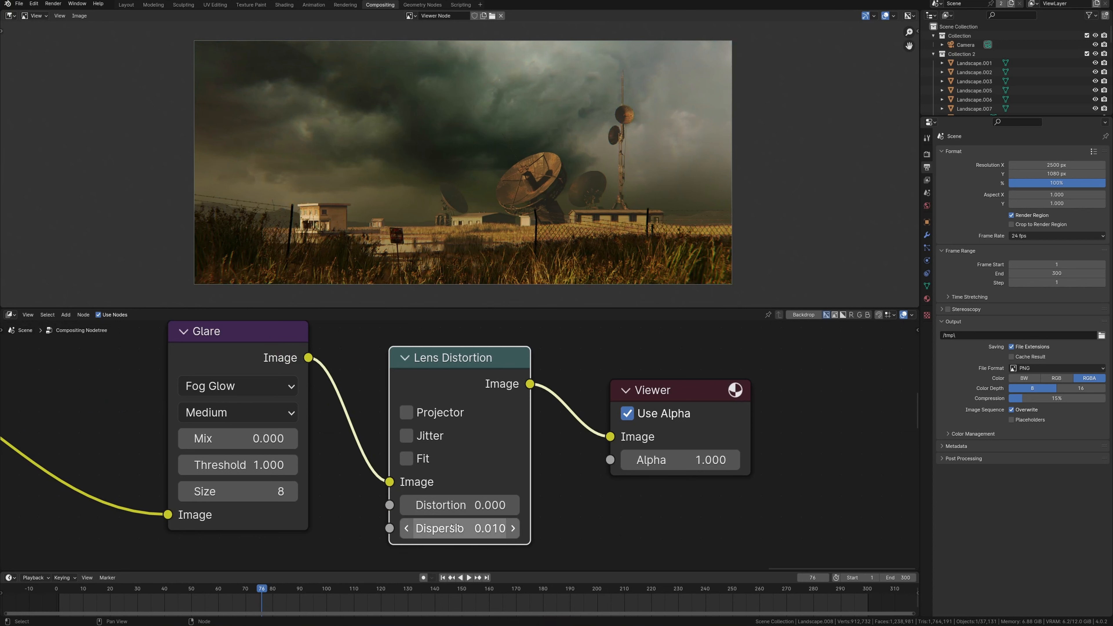
pyautogui.click(483, 526)
pyautogui.write('.05')
pyautogui.press('Return')
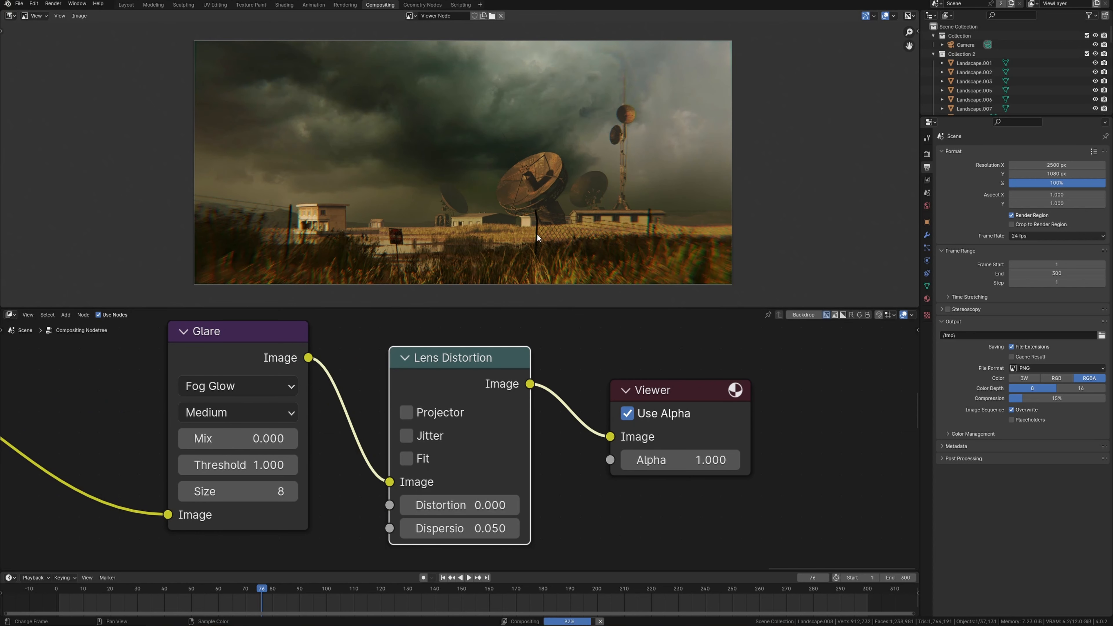
# Set the Lens Distortion's Dispersion to 0.005 and inspect the colour fringing around the buildings, sign and fence
pyautogui.click(428, 528)
pyautogui.click(427, 529)
pyautogui.press('Return')
pyautogui.click(465, 529)
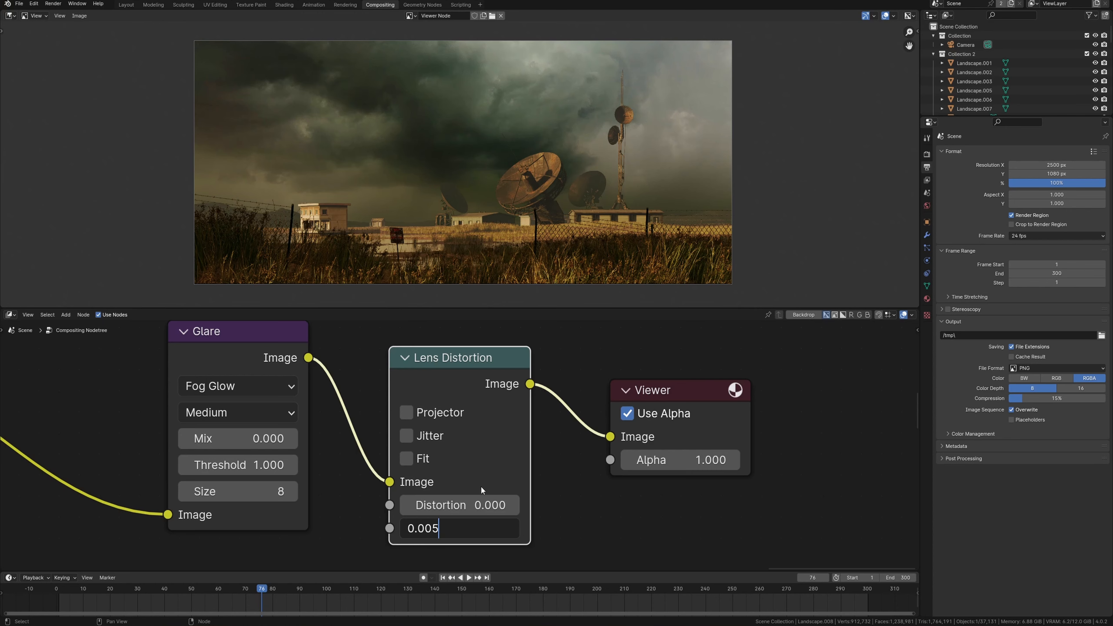
pyautogui.press('Return')
pyautogui.keyDown('ctrl'); pyautogui.moveTo(565, 221); pyautogui.dragTo(479, 107, button='middle'); pyautogui.keyUp('ctrl')
pyautogui.keyDown('ctrl'); pyautogui.moveTo(479, 107); pyautogui.dragTo(562, 128, button='middle'); pyautogui.keyUp('ctrl')
pyautogui.moveTo(558, 128); pyautogui.dragTo(727, 125, button='middle')
pyautogui.moveTo(512, 244); pyautogui.dragTo(683, 188, button='middle')
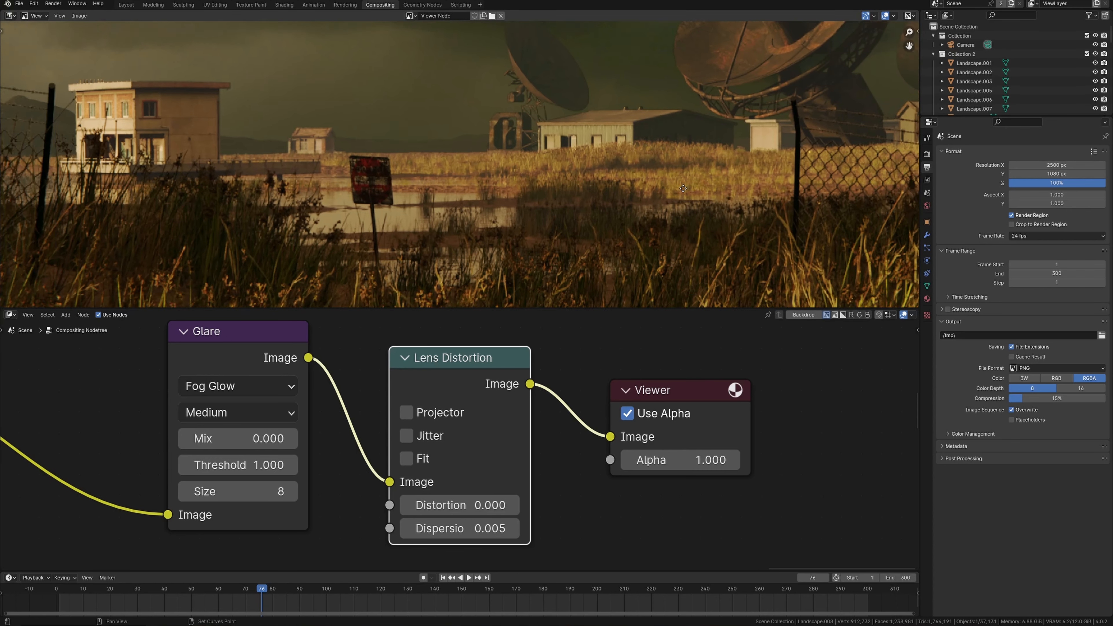
pyautogui.scroll(-6, 683, 188)
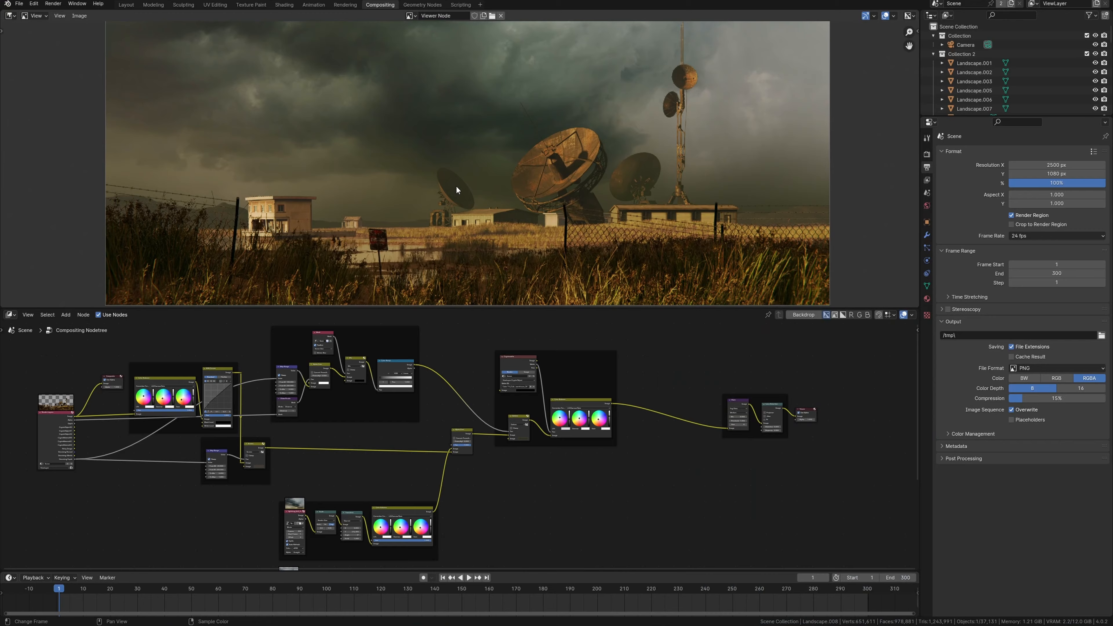
# Maximize the viewer image and examine the whole composite at a larger size
pyautogui.hotkey('ctrl', 'space')
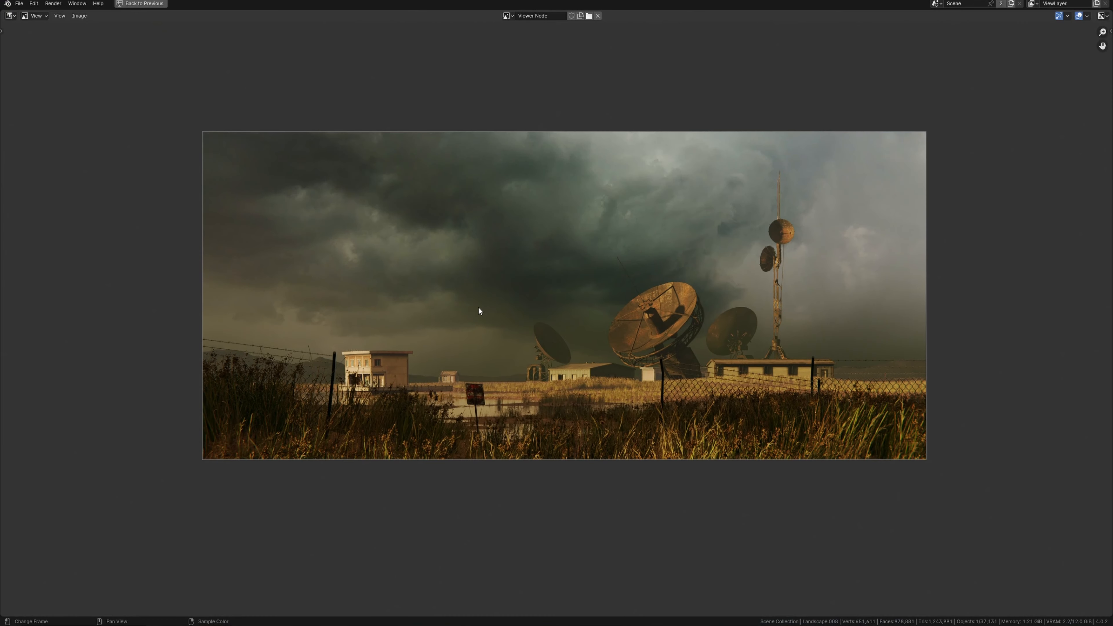
pyautogui.keyDown('ctrl'); pyautogui.moveTo(499, 377); pyautogui.dragTo(509, 338, button='middle'); pyautogui.keyUp('ctrl')
pyautogui.press('Home')
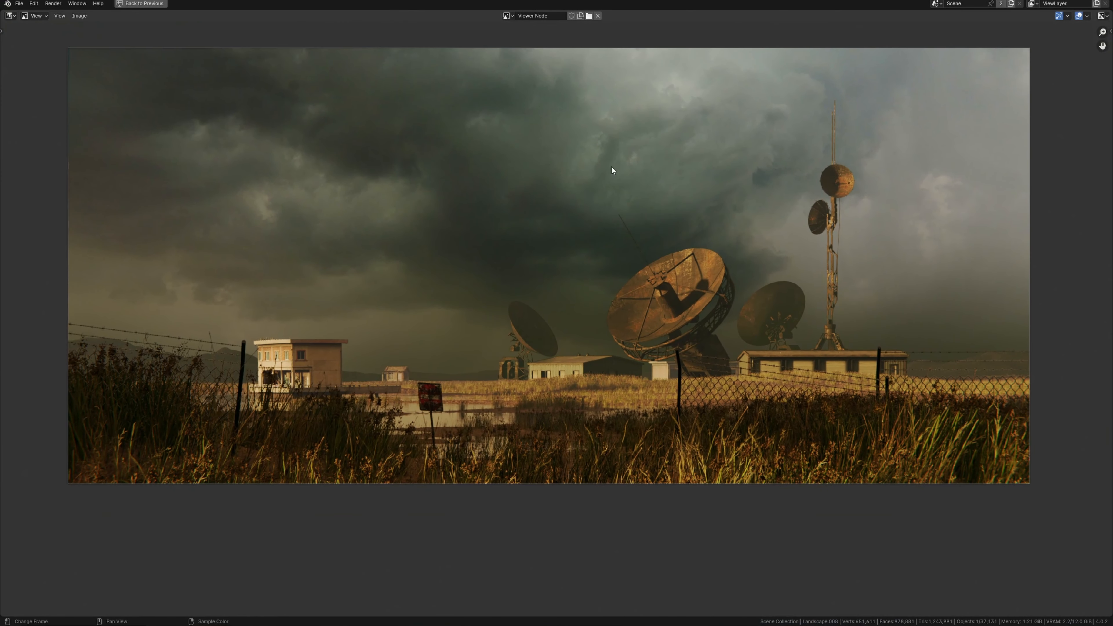
pyautogui.keyDown('ctrl'); pyautogui.moveTo(453, 269); pyautogui.dragTo(458, 356, button='middle'); pyautogui.keyUp('ctrl')
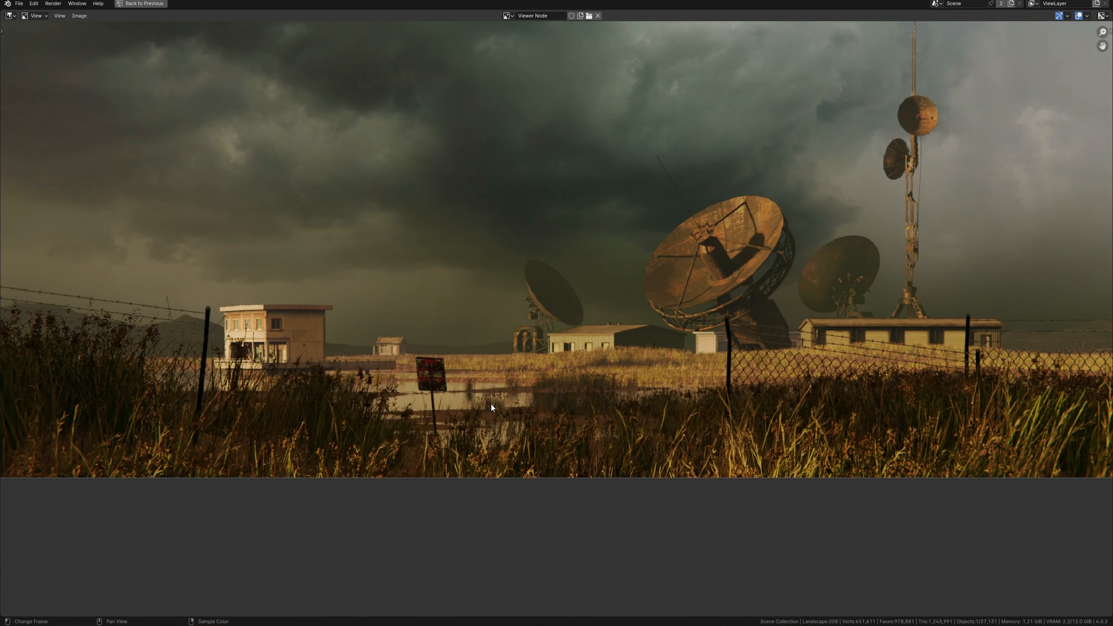
# Add a new Cryptomatte node above the link between the Color Balance and Glare nodes
pyautogui.hotkey('shift', 'a')
pyautogui.write('cry')
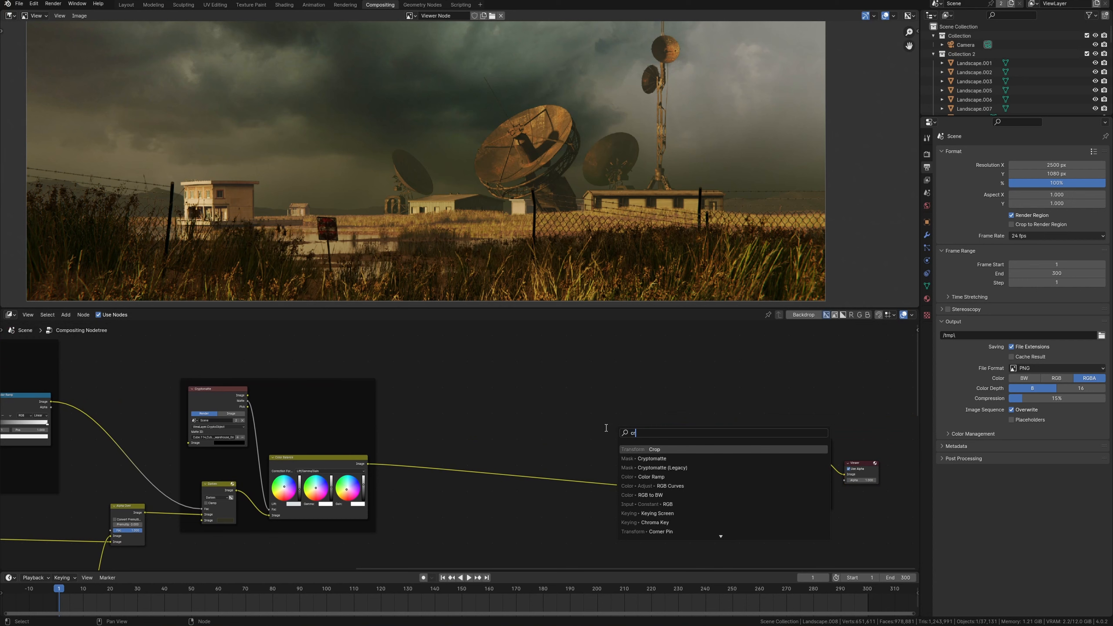
pyautogui.press('Return')
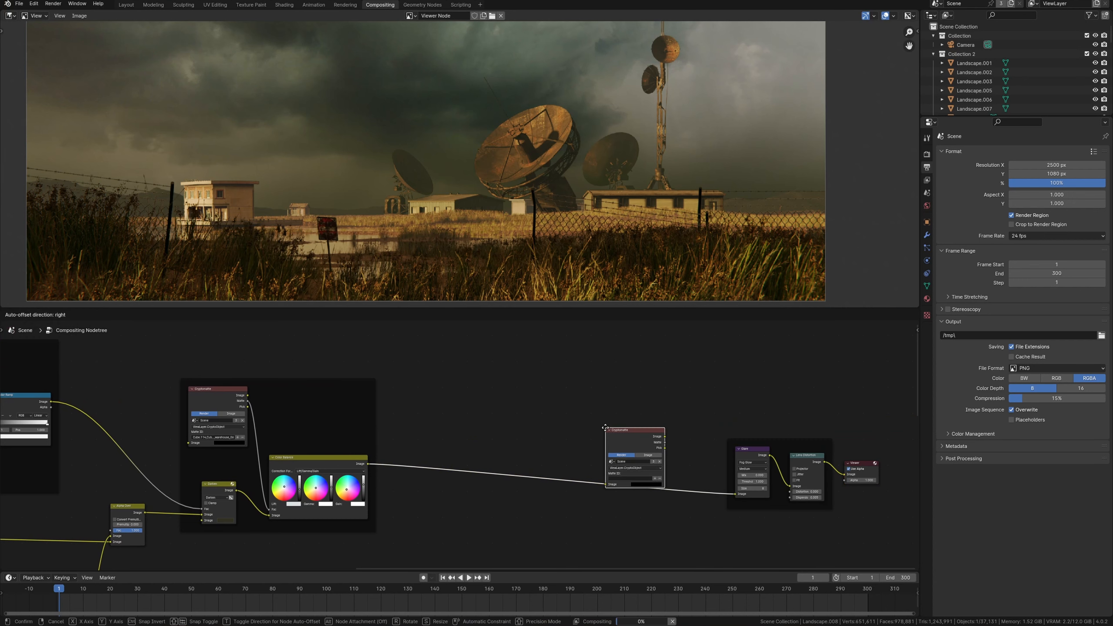
pyautogui.click(444, 404)
# Sample the water plane, Plane.001, as the new Cryptomatte's matte ID and preview its matte
pyautogui.scroll(3, 444, 404)
pyautogui.keyDown('ctrl'); pyautogui.keyDown('shift'); pyautogui.click(535, 365); pyautogui.keyUp('shift'); pyautogui.keyUp('ctrl')
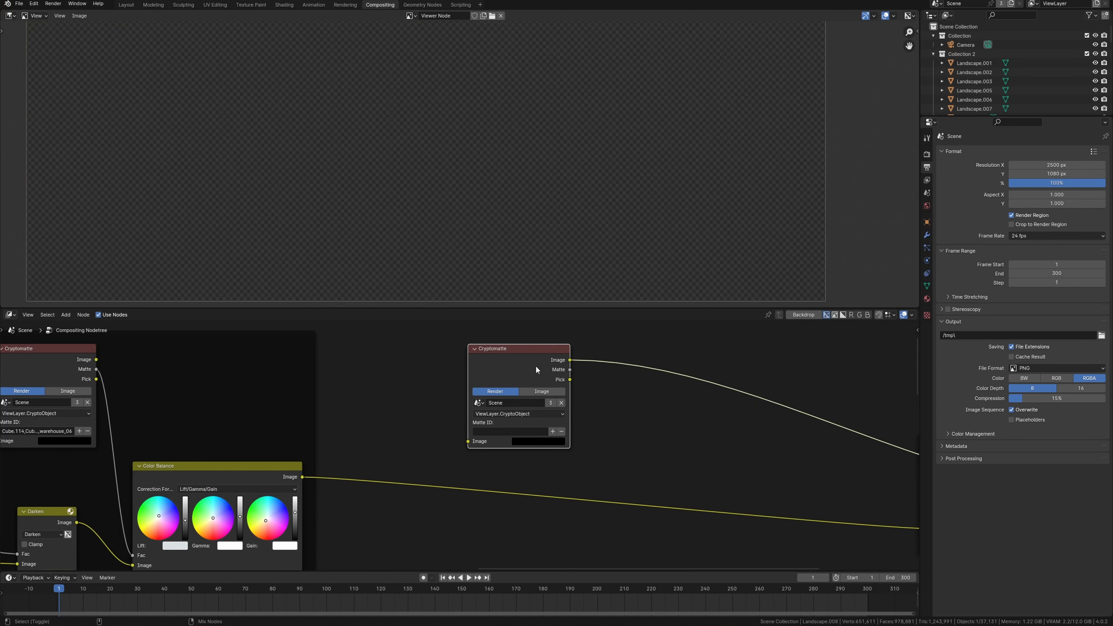
pyautogui.keyDown('ctrl'); pyautogui.keyDown('shift'); pyautogui.click(542, 370); pyautogui.keyUp('shift'); pyautogui.keyUp('ctrl')
pyautogui.click(553, 431)
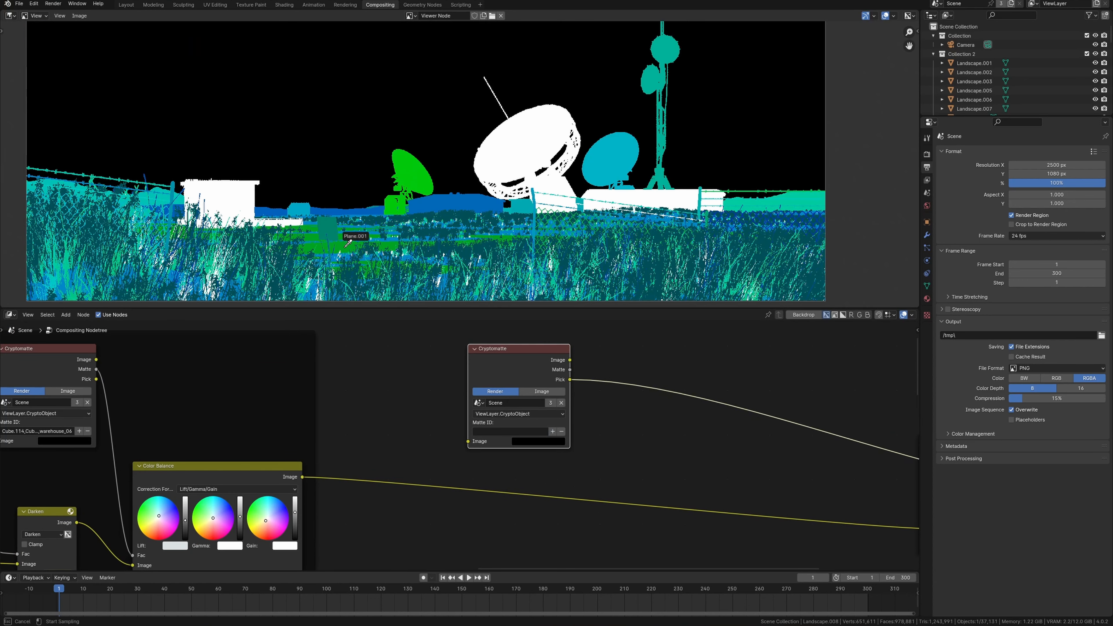
pyautogui.click(351, 238)
pyautogui.keyDown('ctrl'); pyautogui.keyDown('shift'); pyautogui.click(559, 379); pyautogui.keyUp('shift'); pyautogui.keyUp('ctrl')
pyautogui.keyDown('ctrl'); pyautogui.keyDown('shift'); pyautogui.click(559, 379); pyautogui.keyUp('shift'); pyautogui.keyUp('ctrl')
# Add a Transform node in the empty area below the main compositing chain
pyautogui.scroll(-6, 589, 421)
pyautogui.moveTo(460, 491); pyautogui.dragTo(581, 424, button='middle')
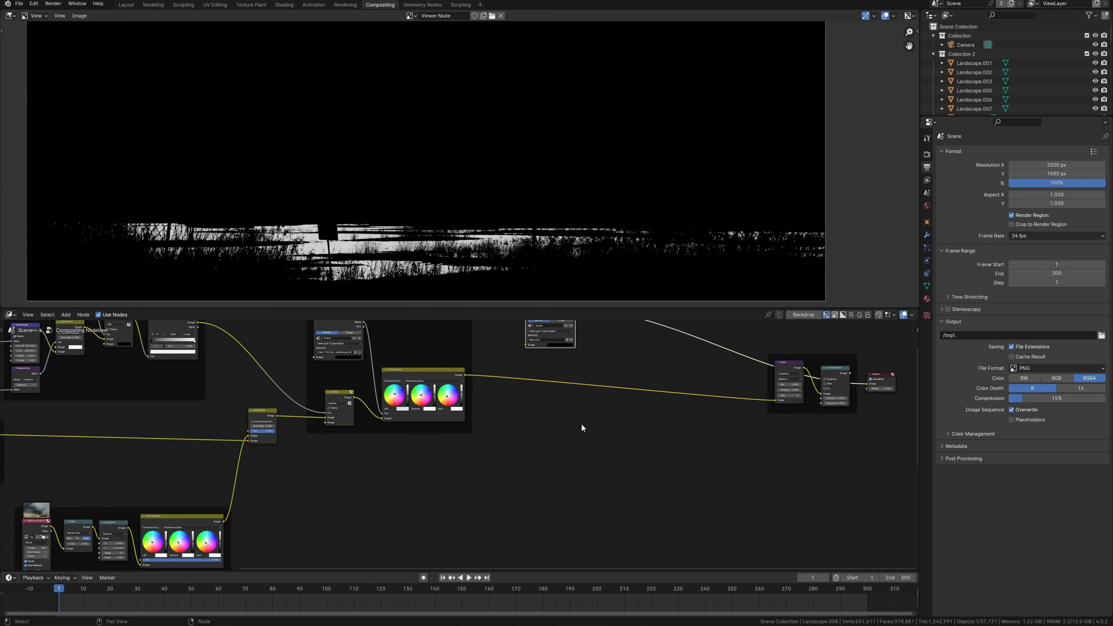
pyautogui.click(590, 429)
pyautogui.hotkey('shift', 'a')
pyautogui.click(600, 435)
pyautogui.write('t')
pyautogui.press('Return')
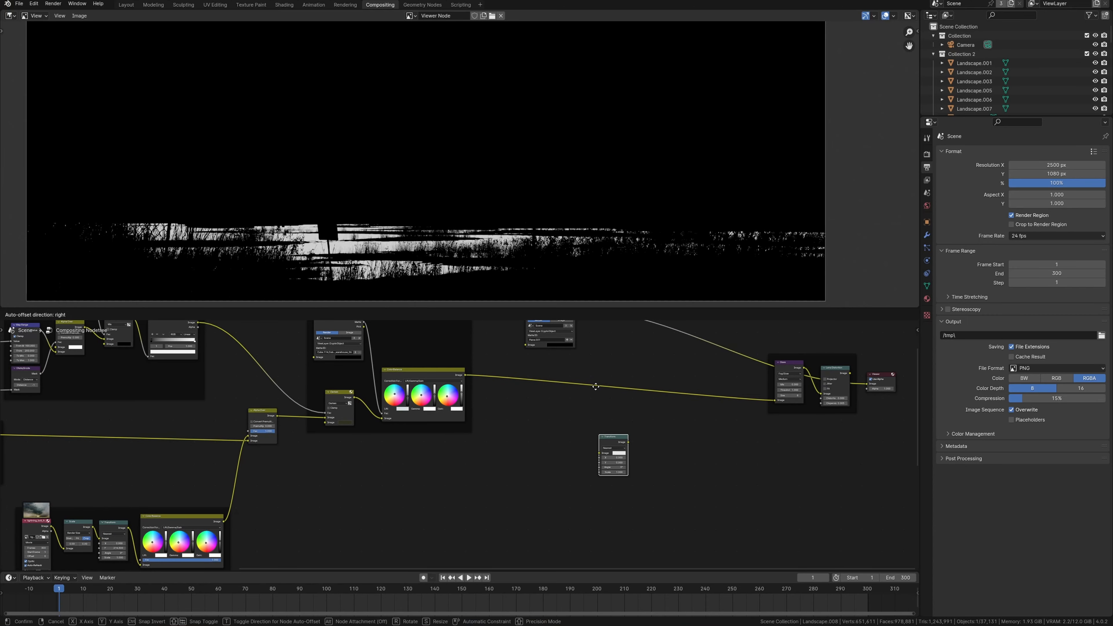
pyautogui.click(544, 498)
# Insert a Mix Color node between the Color Balance and Glare nodes, with the water matte as its factor
pyautogui.hotkey('shift', 'a')
pyautogui.click(615, 457)
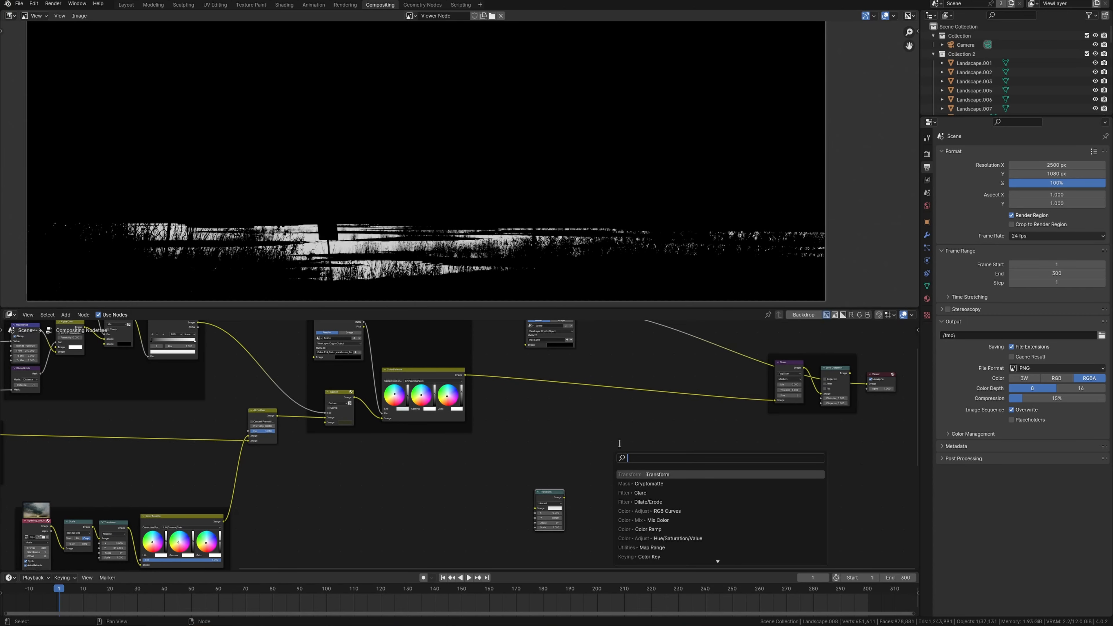
pyautogui.write('mi')
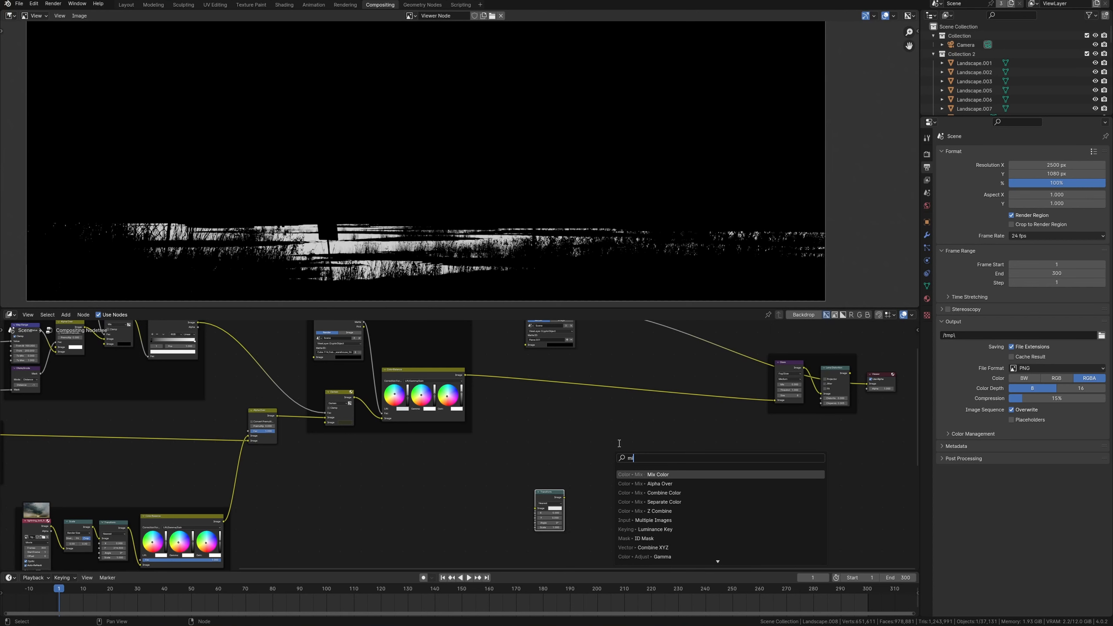
pyautogui.press('Return')
pyautogui.click(635, 427)
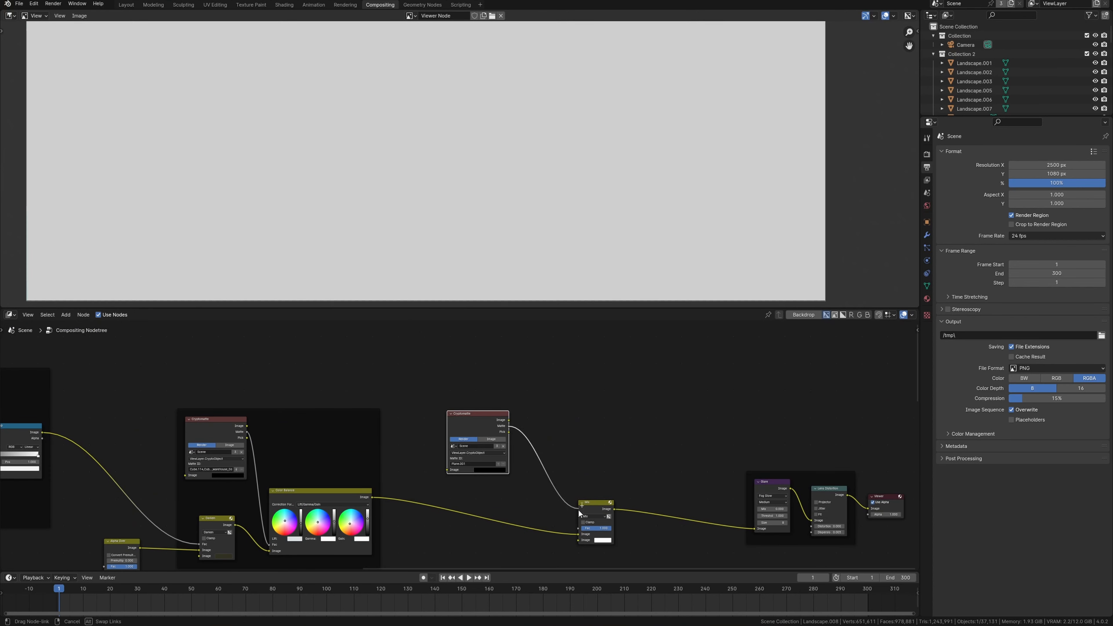
pyautogui.moveTo(577, 538); pyautogui.dragTo(578, 535)
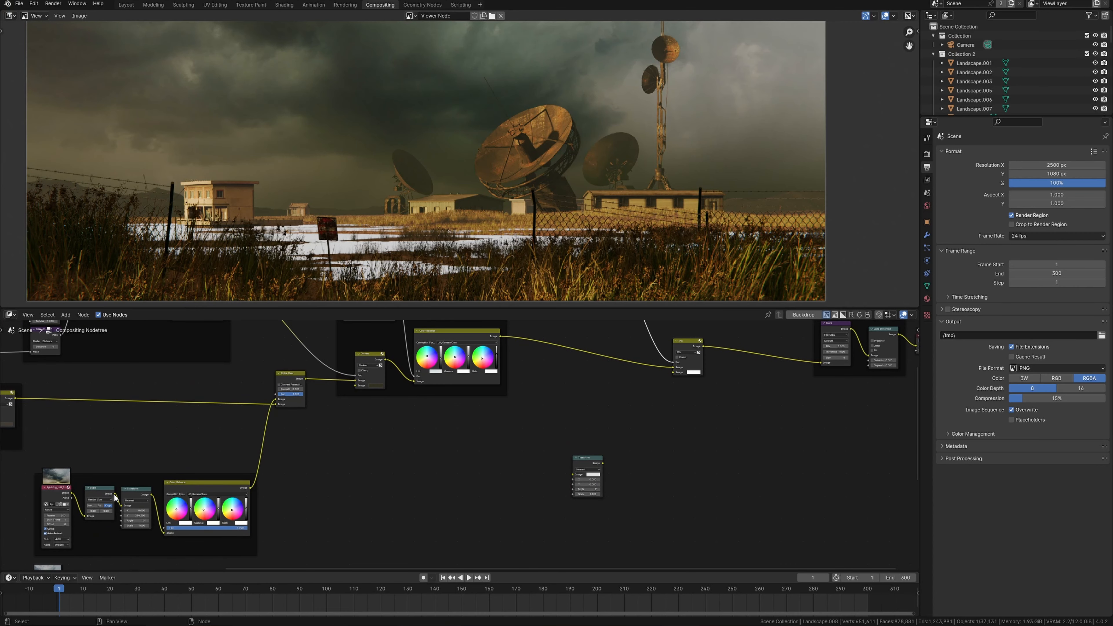
# Route the scaled sky footage through the new Transform node into the Mix node's second image input
pyautogui.moveTo(115, 494); pyautogui.dragTo(658, 399)
pyautogui.scroll(1, 673, 374)
pyautogui.scroll(2, 476, 481)
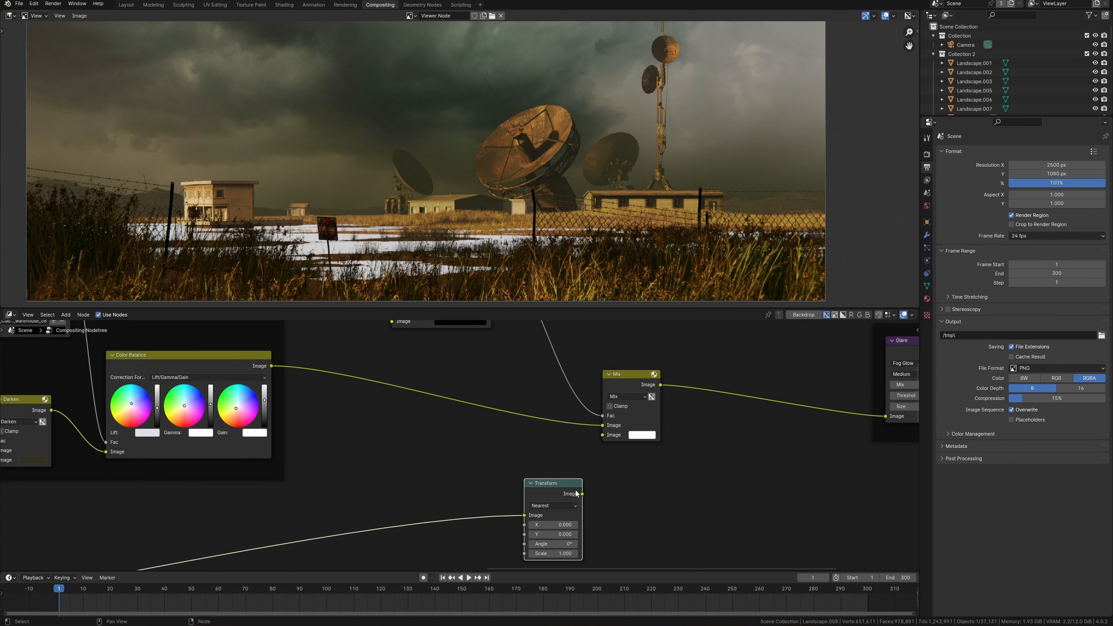
pyautogui.moveTo(582, 494); pyautogui.dragTo(605, 440)
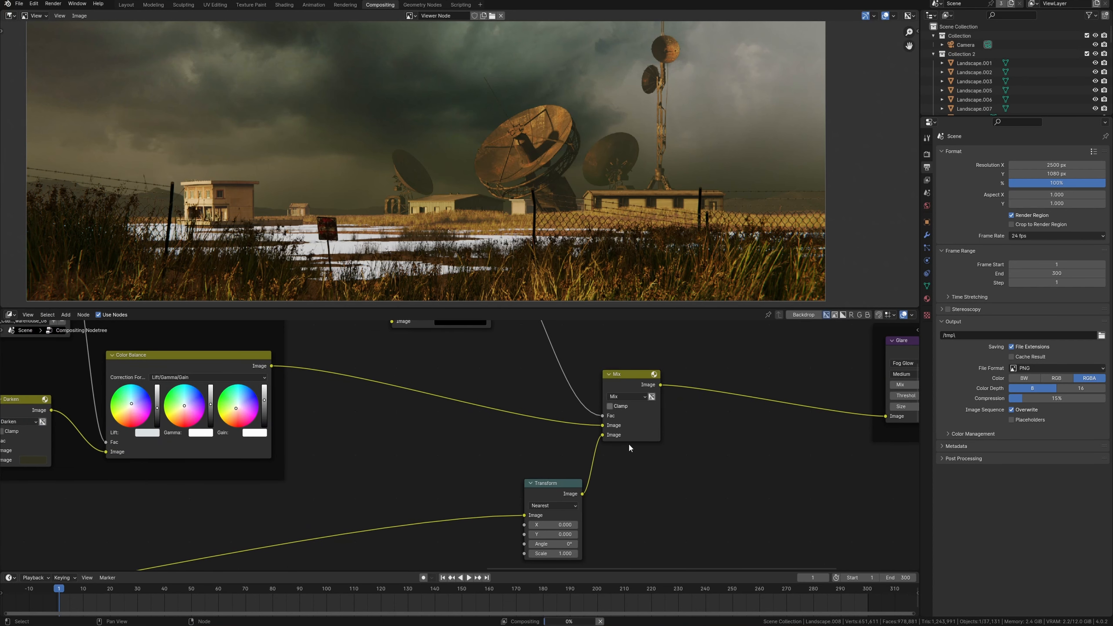
pyautogui.scroll(1, 456, 447)
pyautogui.scroll(-1, 561, 467)
# Insert a Flip node before the Transform node and set it to Flip Y
pyautogui.hotkey('shift', 'a')
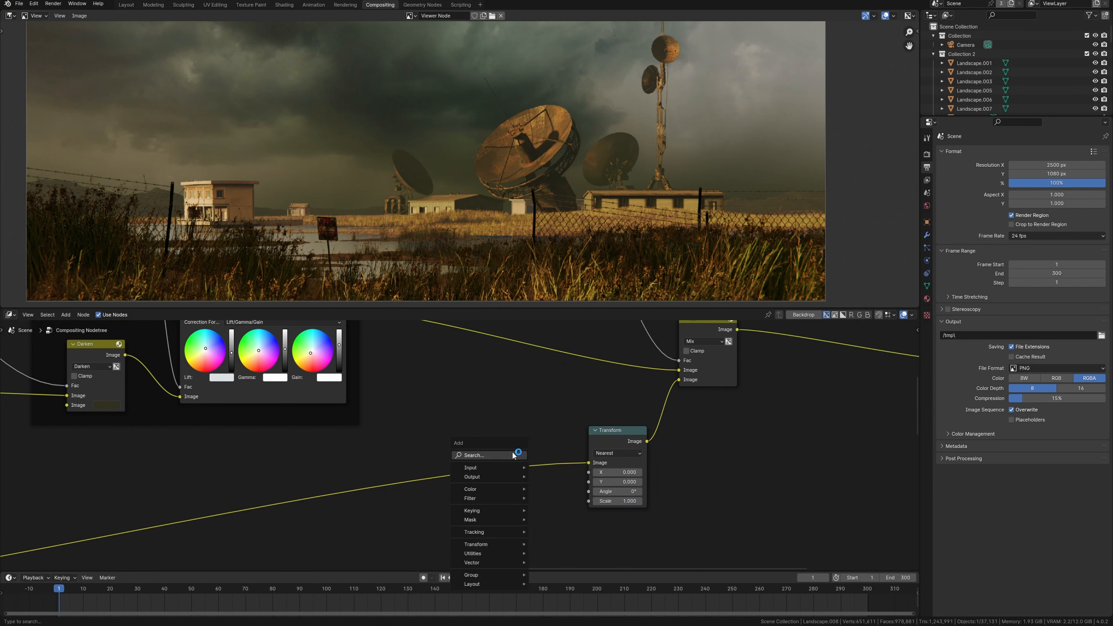
pyautogui.write('flip')
pyautogui.press('Return')
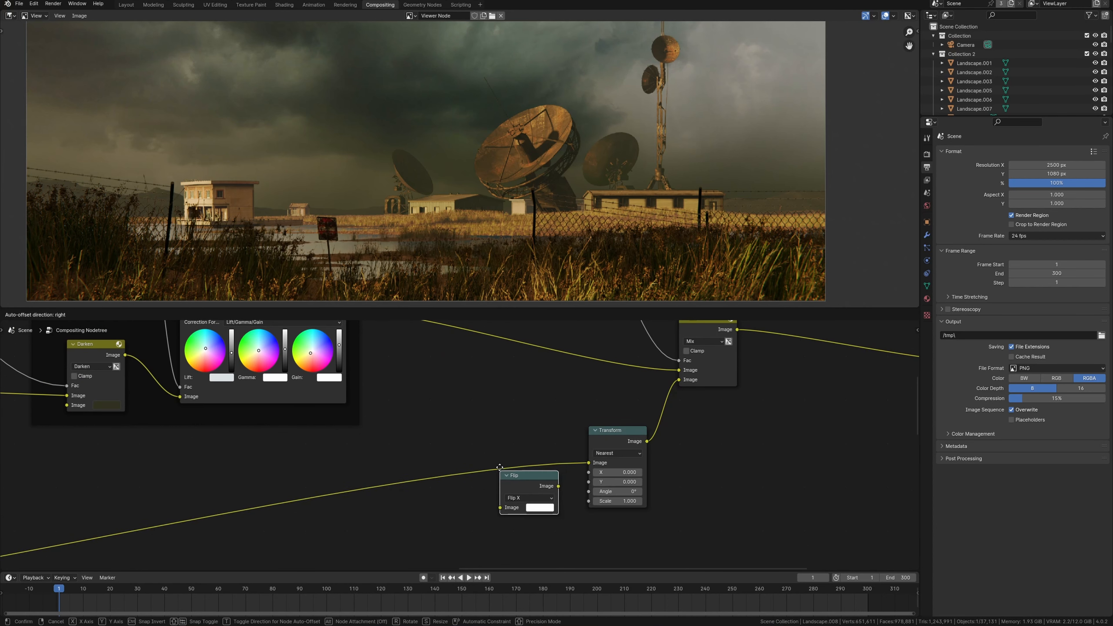
pyautogui.click(504, 459)
pyautogui.scroll(-2, 507, 479)
pyautogui.click(507, 473)
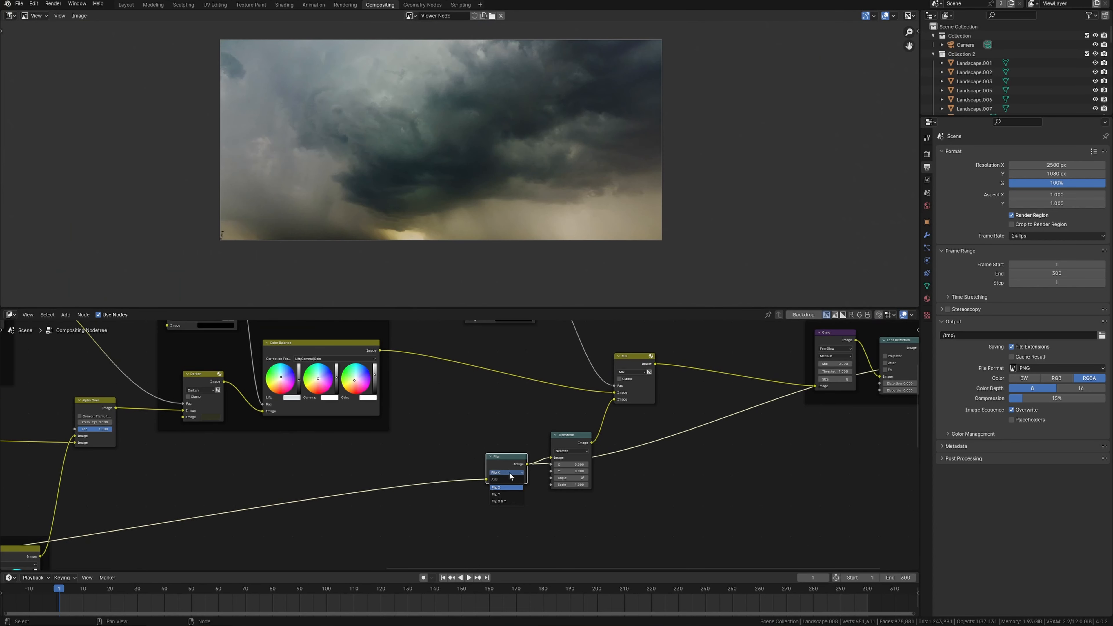
pyautogui.click(509, 495)
# Preview the Mix result and feed the Flip node from the sky's Color Balance output instead
pyautogui.scroll(2, 554, 460)
pyautogui.moveTo(593, 424); pyautogui.dragTo(493, 458, button='middle')
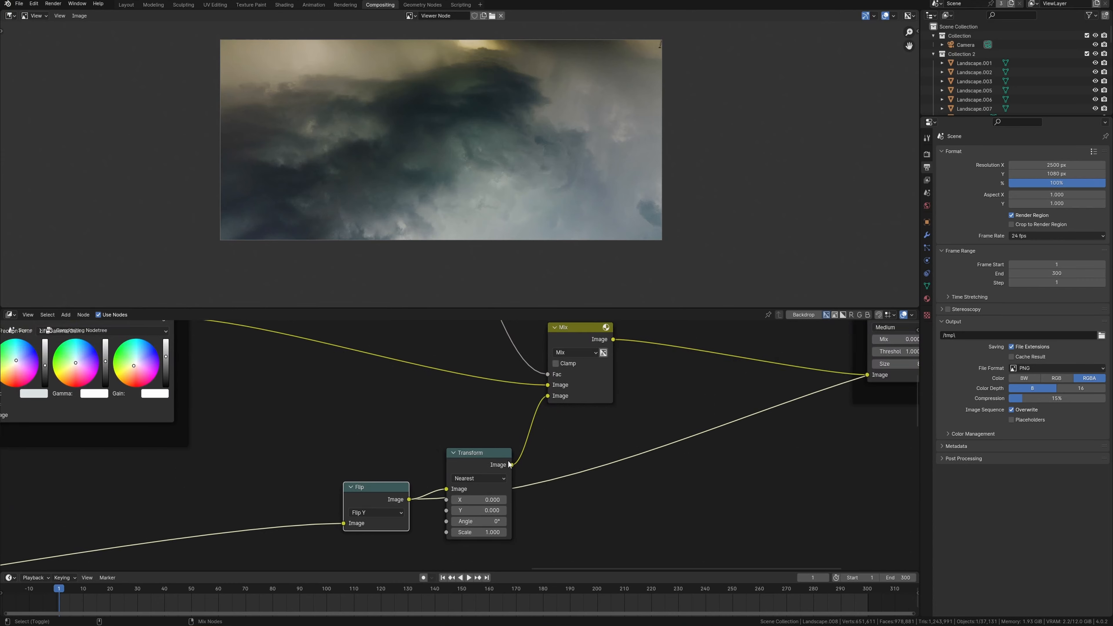
pyautogui.keyDown('ctrl'); pyautogui.keyDown('shift'); pyautogui.click(574, 335); pyautogui.keyUp('shift'); pyautogui.keyUp('ctrl')
pyautogui.scroll(-2, 395, 421)
pyautogui.moveTo(394, 421); pyautogui.dragTo(431, 384, button='middle')
pyautogui.scroll(-3, 176, 509)
pyautogui.moveTo(176, 508); pyautogui.dragTo(472, 447, button='middle')
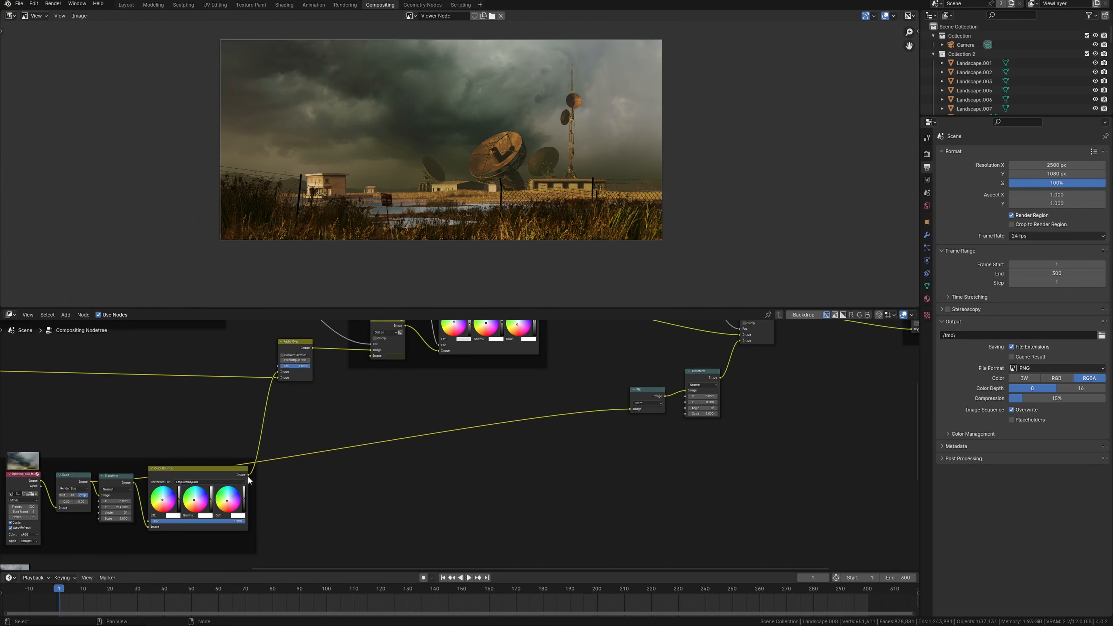
pyautogui.moveTo(248, 478); pyautogui.dragTo(631, 412)
pyautogui.moveTo(144, 474); pyautogui.dragTo(399, 459, button='middle')
# Shift the flipped sky reflection downward with a negative Y offset on the Transform node
pyautogui.scroll(6, 265, 465)
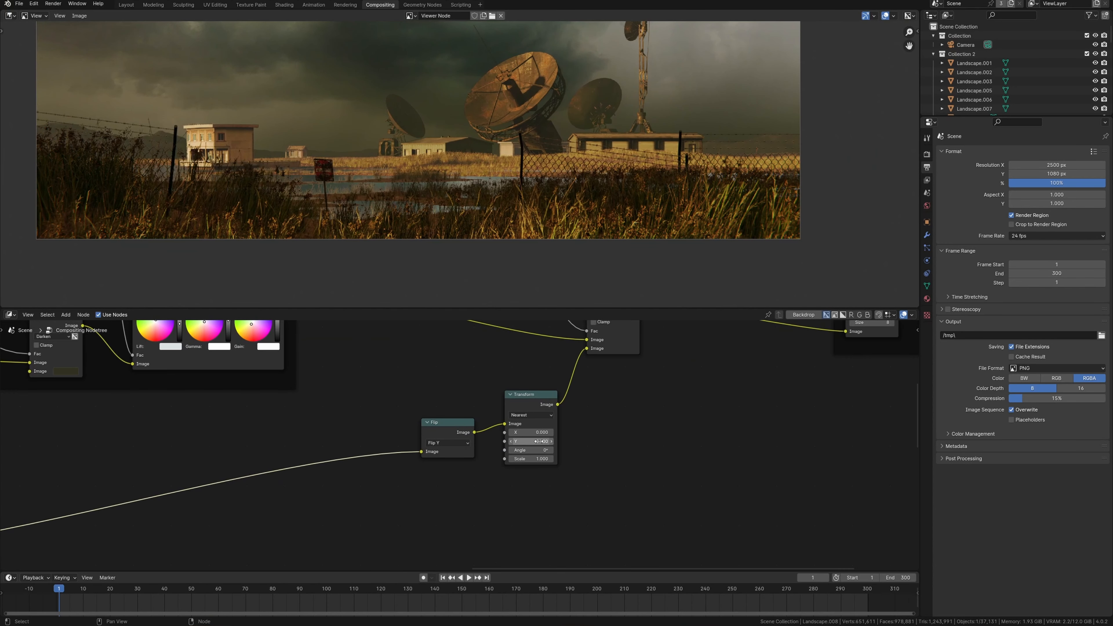
pyautogui.moveTo(539, 441); pyautogui.dragTo(389, 443)
pyautogui.moveTo(533, 442); pyautogui.dragTo(524, 442)
pyautogui.keyDown('ctrl'); pyautogui.moveTo(465, 160); pyautogui.dragTo(465, 120, button='middle'); pyautogui.keyUp('ctrl')
# Set the water Mix node's blending mode to Add
pyautogui.moveTo(526, 364); pyautogui.dragTo(494, 460, button='middle')
pyautogui.moveTo(493, 460); pyautogui.dragTo(463, 476, button='middle')
pyautogui.click(462, 435)
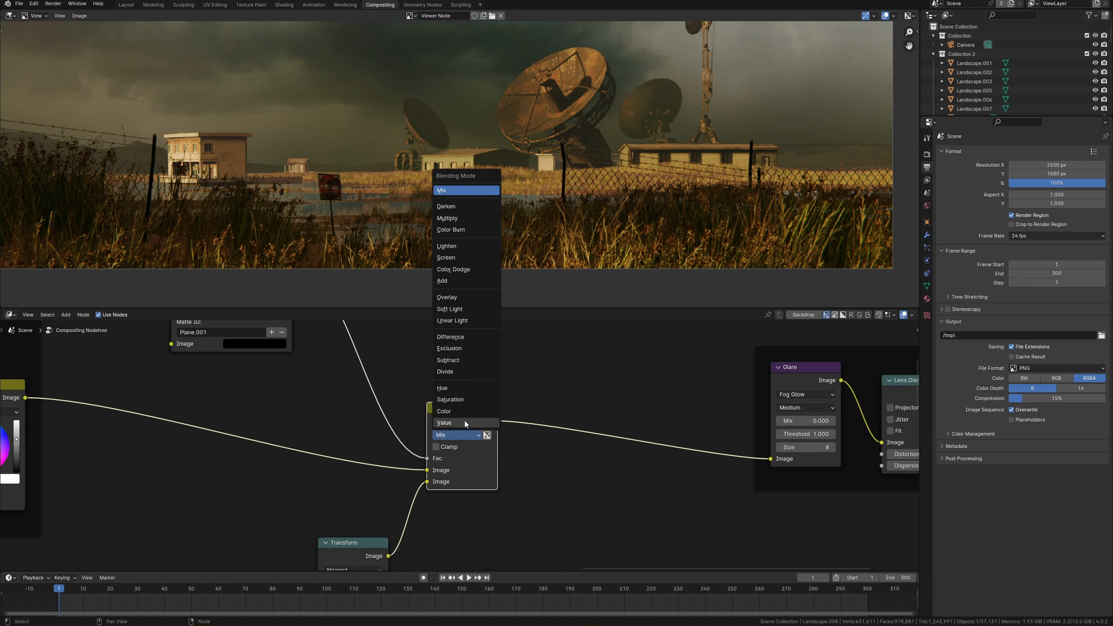
pyautogui.click(460, 282)
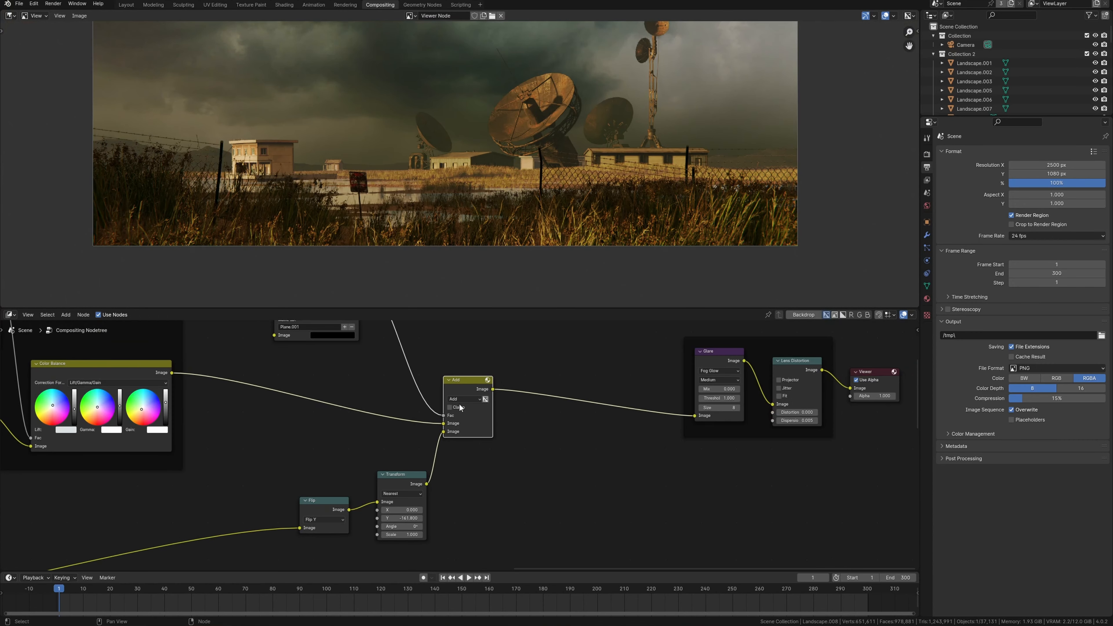
# Arrange the Transform, Flip and Cryptomatte nodes compactly around the Add node
pyautogui.moveTo(435, 420); pyautogui.dragTo(423, 427)
pyautogui.moveTo(357, 516); pyautogui.dragTo(353, 481)
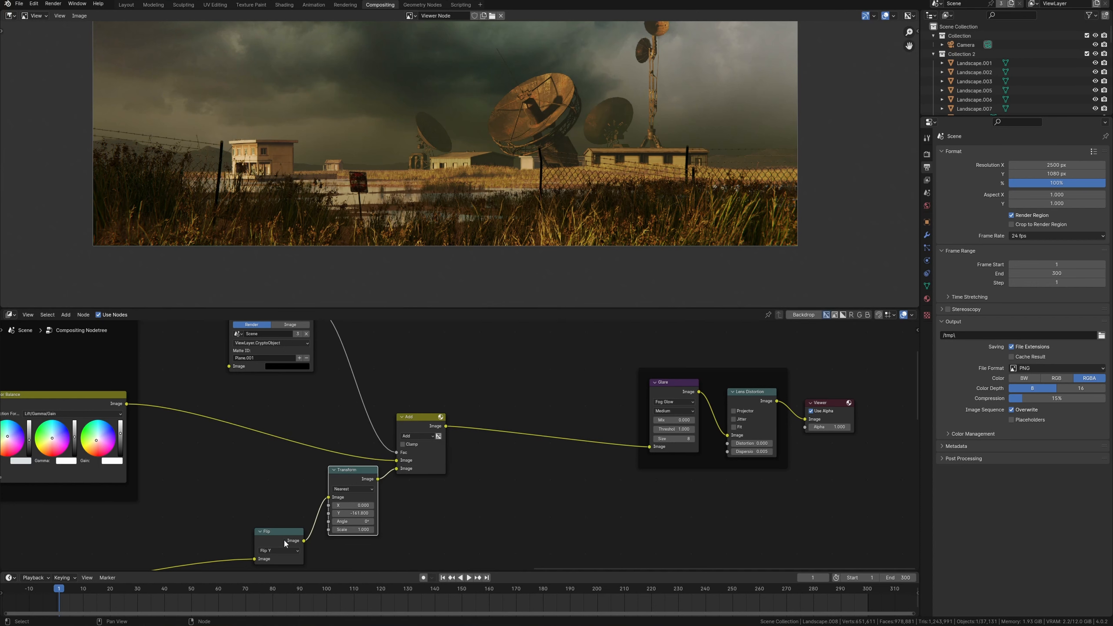
pyautogui.moveTo(286, 542); pyautogui.dragTo(298, 493)
pyautogui.moveTo(302, 390); pyautogui.dragTo(316, 439, button='middle')
pyautogui.moveTo(306, 365); pyautogui.dragTo(346, 416)
pyautogui.moveTo(368, 434); pyautogui.dragTo(319, 396, button='middle')
pyautogui.scroll(3, 480, 414)
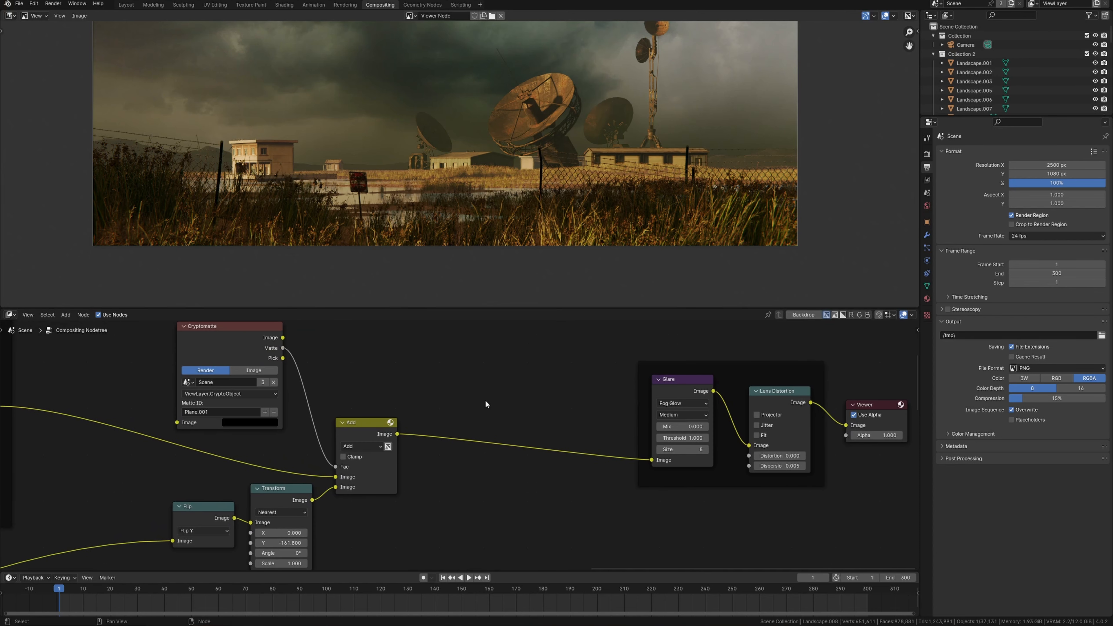
# Insert a Color Balance node after the Add node on the link to the Glare node
pyautogui.hotkey('shift', 'a')
pyautogui.write('col')
pyautogui.press('Down')
pyautogui.press('Down')
pyautogui.press('Down')
pyautogui.press('Down')
pyautogui.press('Down')
pyautogui.press('Down')
pyautogui.press('Return')
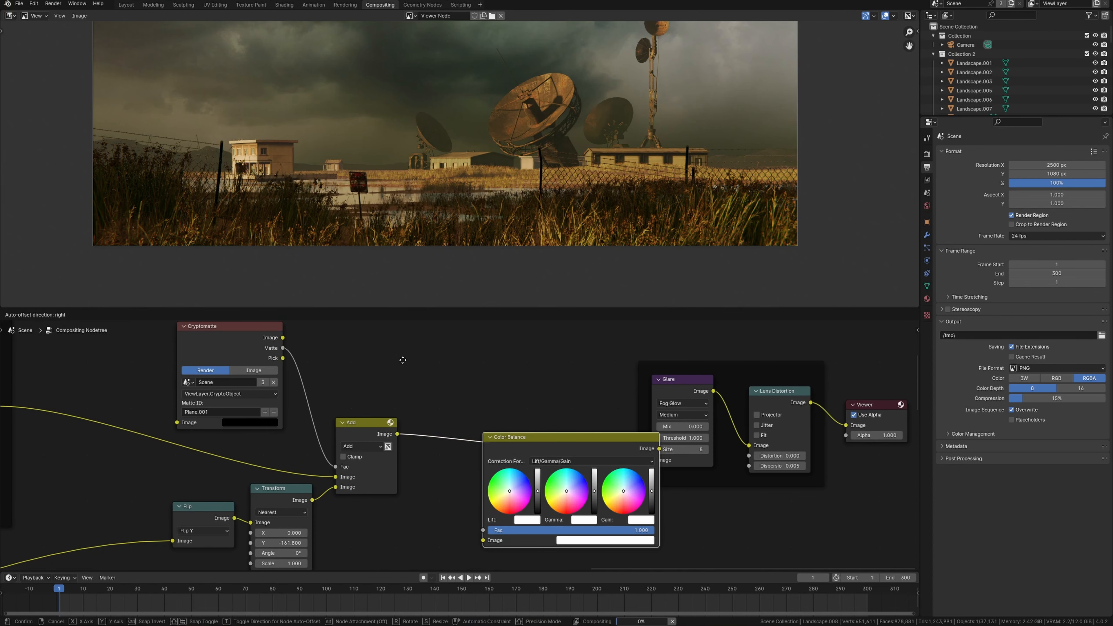
pyautogui.click(433, 385)
# Use the water matte as the new Color Balance's factor and adjust the grading of the reflection
pyautogui.moveTo(283, 349); pyautogui.dragTo(433, 482)
pyautogui.moveTo(486, 405); pyautogui.dragTo(474, 406)
pyautogui.scroll(3, 487, 393)
pyautogui.moveTo(482, 447); pyautogui.dragTo(447, 442)
pyautogui.scroll(3, 490, 214)
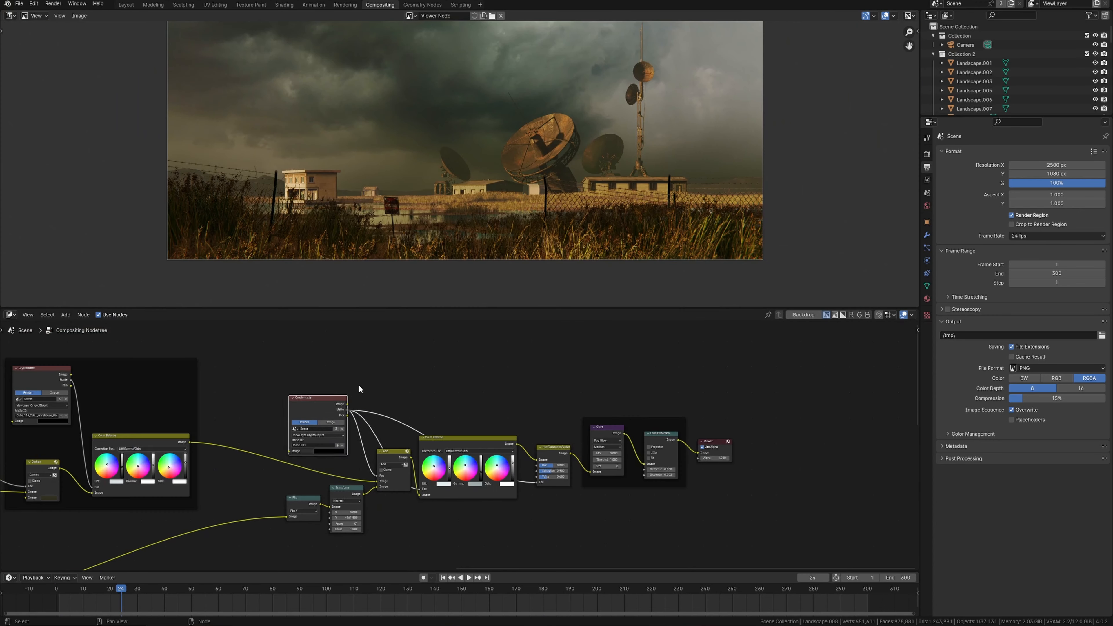
# Join the water reflection nodes in one frame and move it away from the lens effects frame
pyautogui.moveTo(279, 357); pyautogui.dragTo(570, 553)
pyautogui.hotkey('ctrl', 'j')
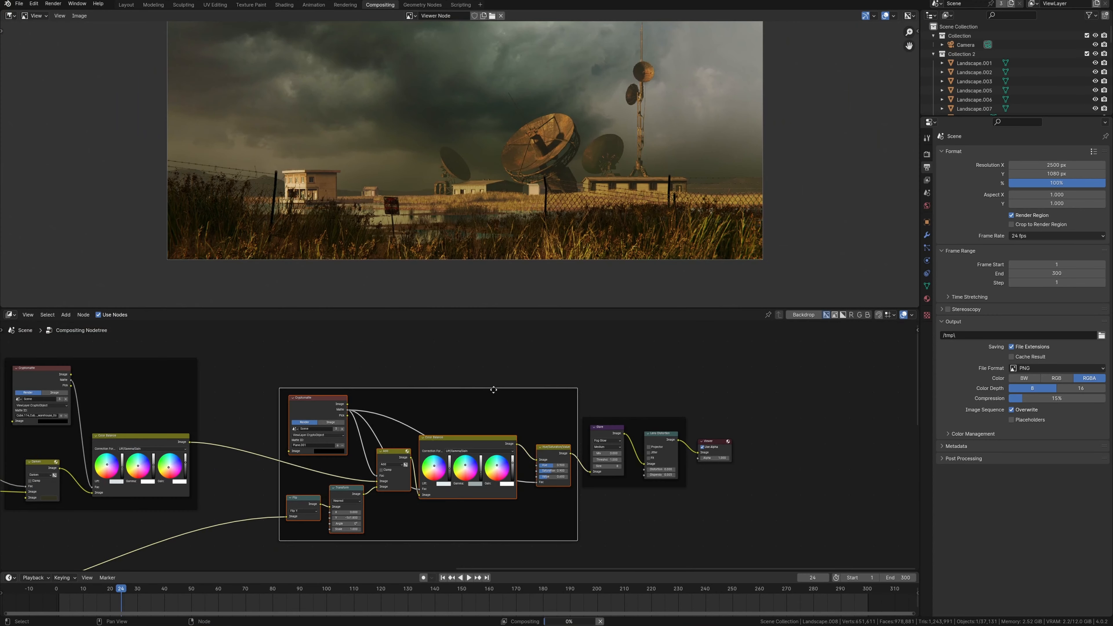
pyautogui.moveTo(489, 408); pyautogui.dragTo(469, 404)
# Mute and unmute the framed reflection nodes to compare the water with and without the effect
pyautogui.press('m')
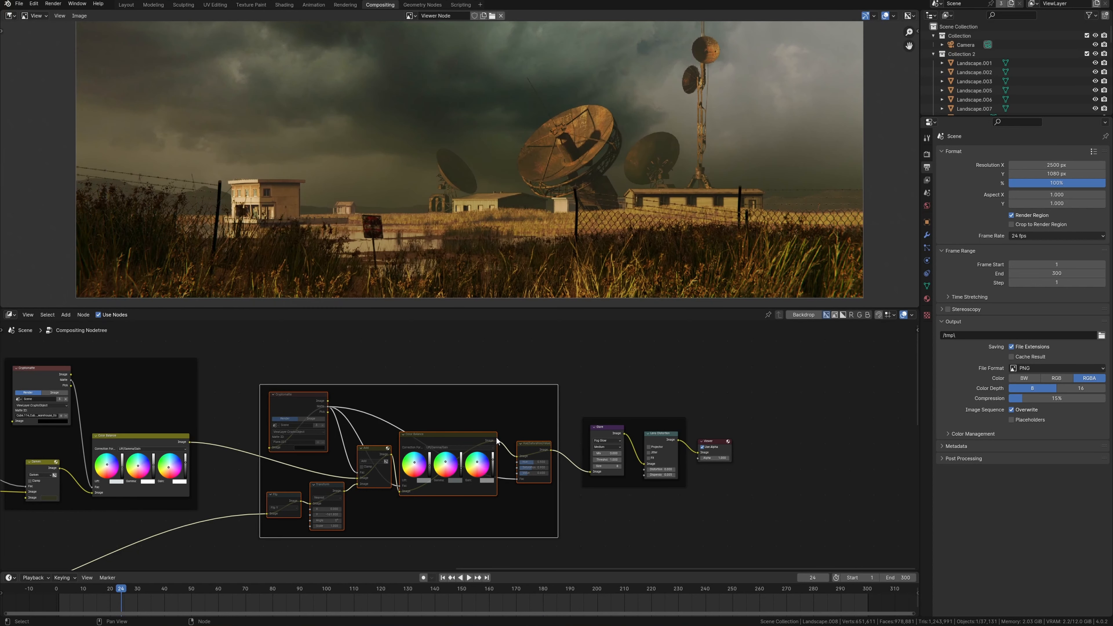
pyautogui.press('m')
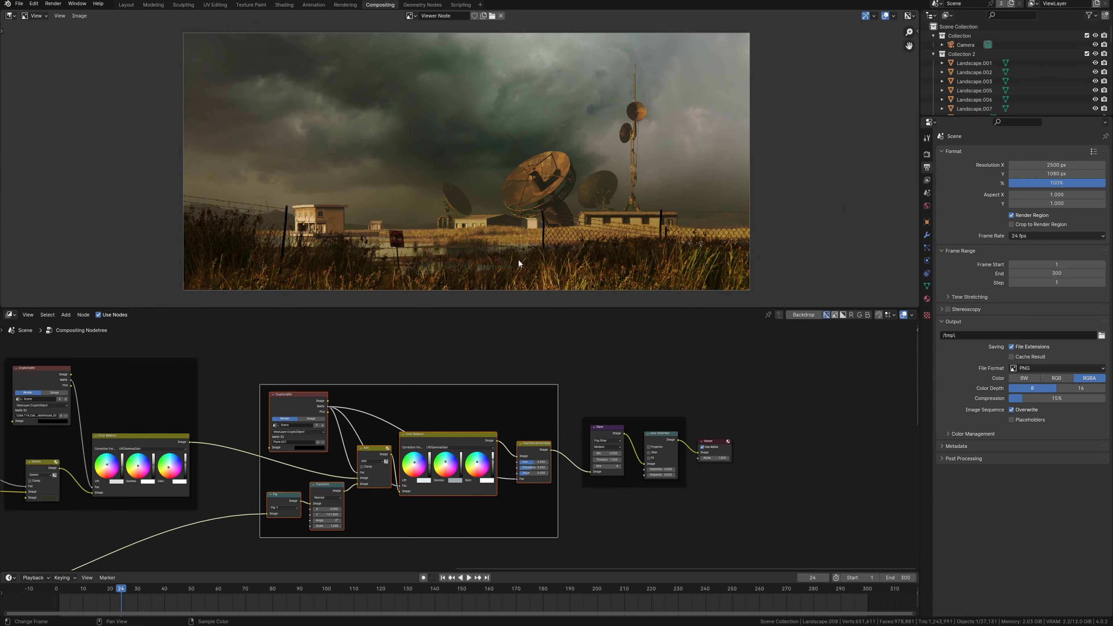
pyautogui.scroll(-2, 489, 435)
pyautogui.moveTo(489, 435); pyautogui.dragTo(516, 407, button='middle')
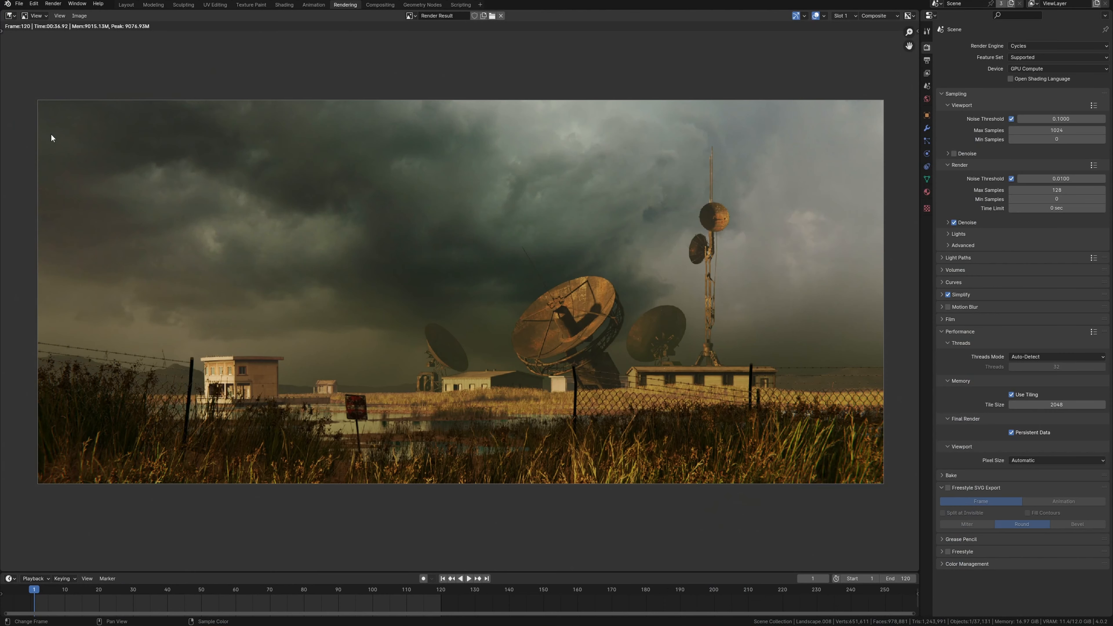
# Play back the rendered animation and reposition its player window to view the full frame
pyautogui.click(33, 6)
pyautogui.moveTo(53, 4)
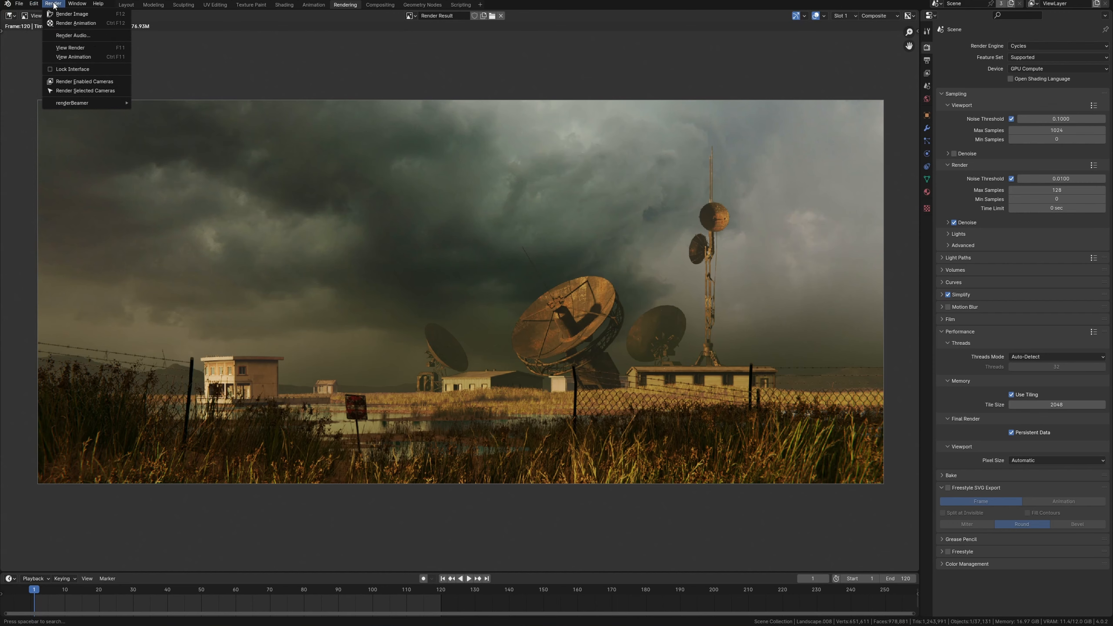
pyautogui.click(73, 57)
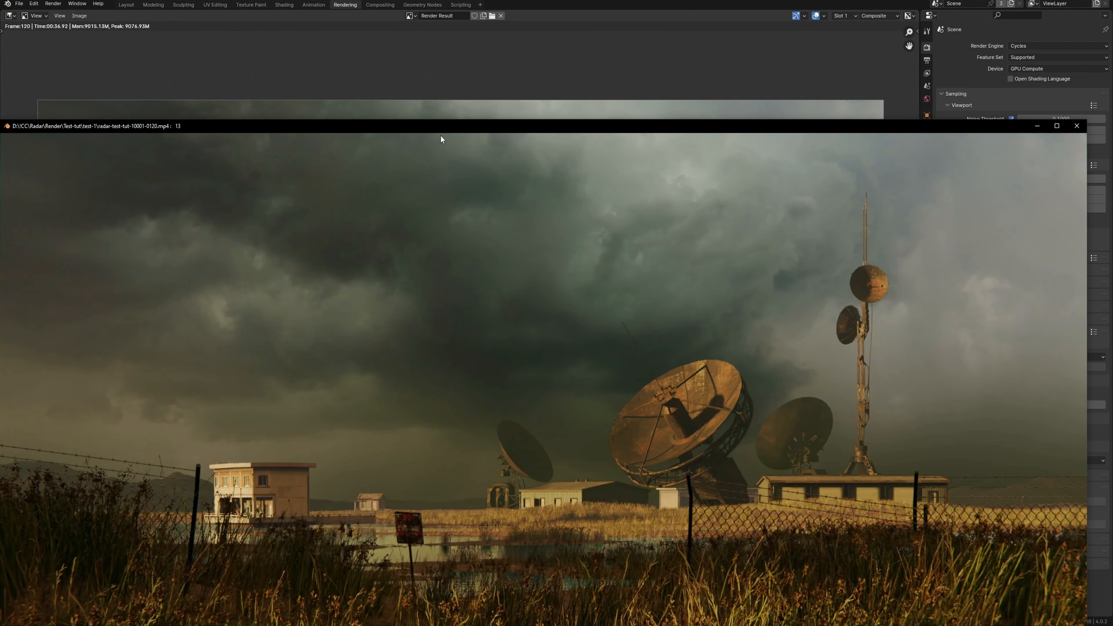
pyautogui.moveTo(443, 127); pyautogui.dragTo(461, 65)
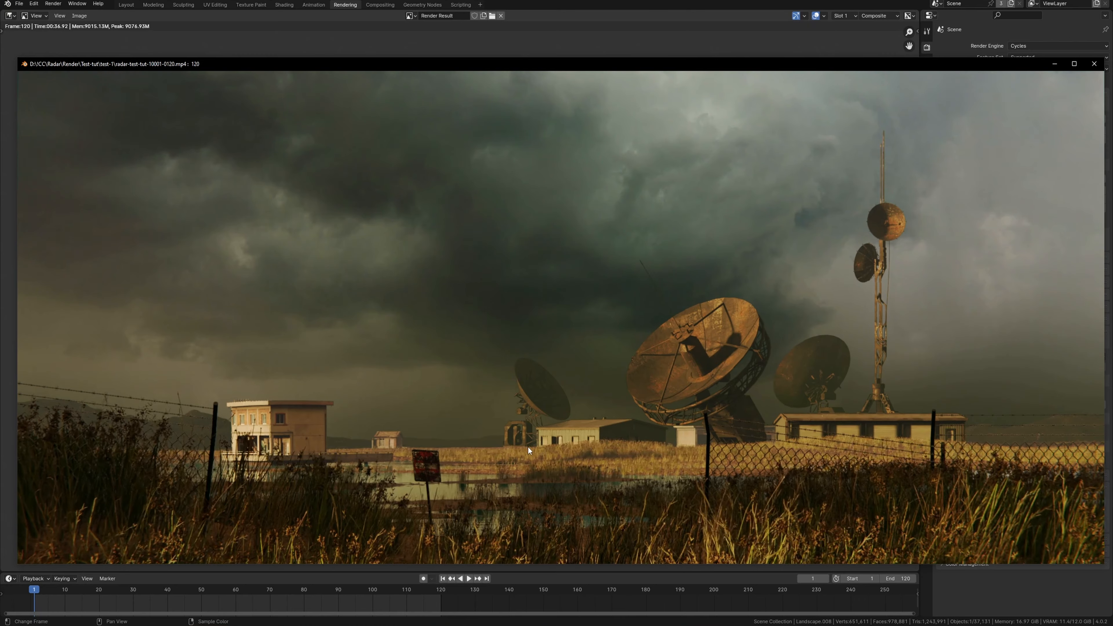
# Frame the second sky footage's node chain and link its Transform output to its Color Balance image input
pyautogui.moveTo(324, 437); pyautogui.dragTo(496, 508)
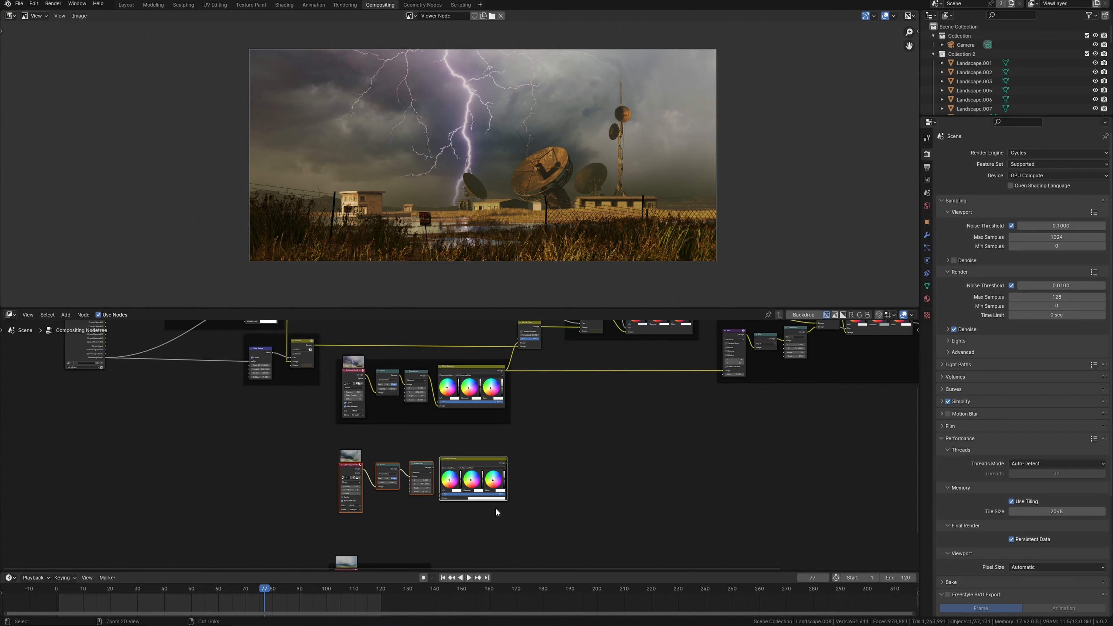
pyautogui.hotkey('ctrl', 'j')
pyautogui.scroll(2, 432, 475)
pyautogui.moveTo(424, 476); pyautogui.dragTo(434, 520)
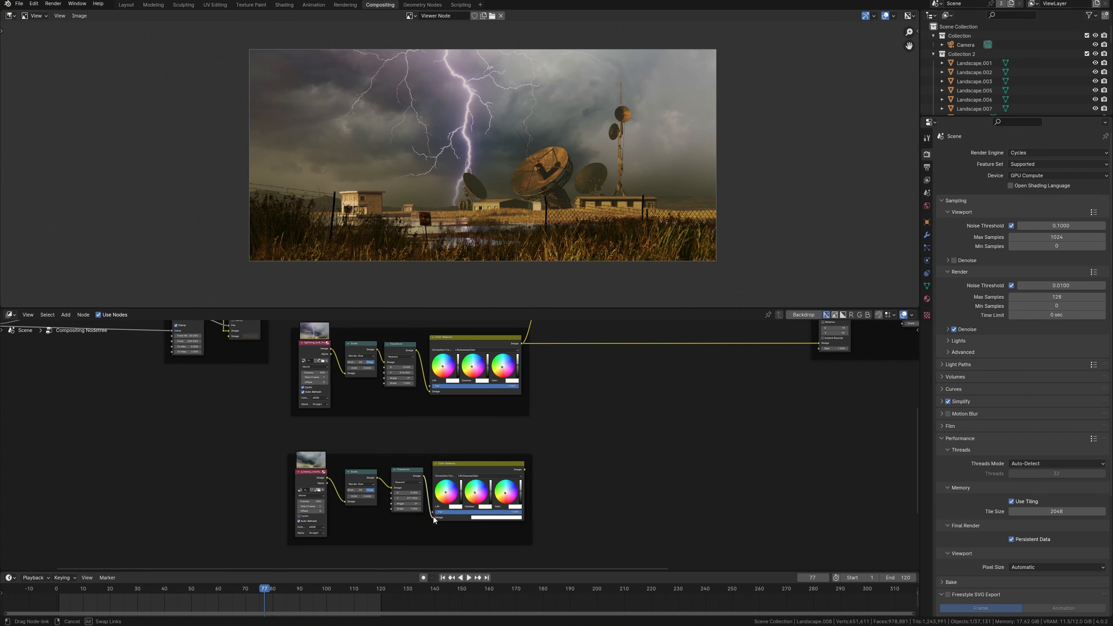
# Connect the second sky's Color Balance output to the Alpha Over node, replacing the lightning footage as background
pyautogui.scroll(-5, 505, 470)
pyautogui.moveTo(518, 471); pyautogui.dragTo(459, 522, button='middle')
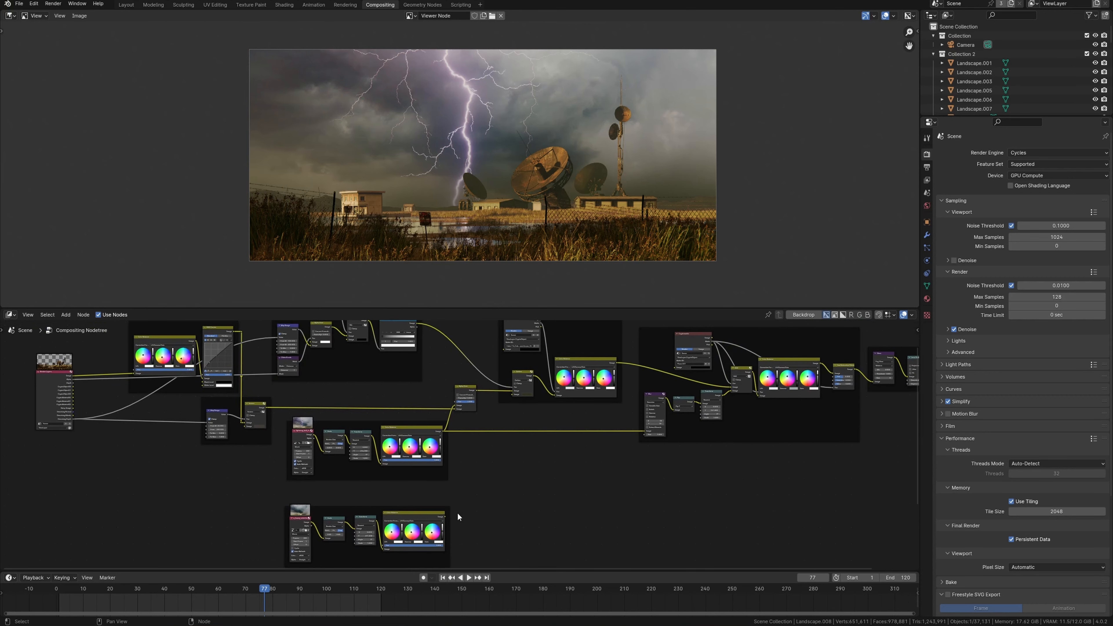
pyautogui.moveTo(445, 517); pyautogui.dragTo(455, 408)
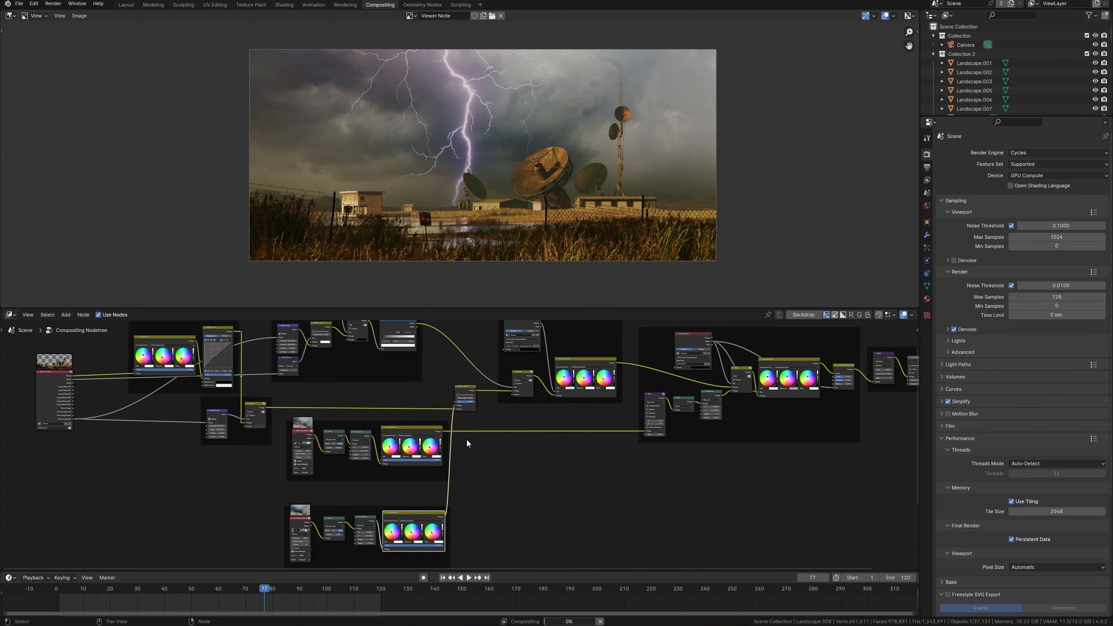
# Feed the second sky's Color Balance output into the water reflection node chain, replacing the lightning footage there
pyautogui.scroll(2, 469, 444)
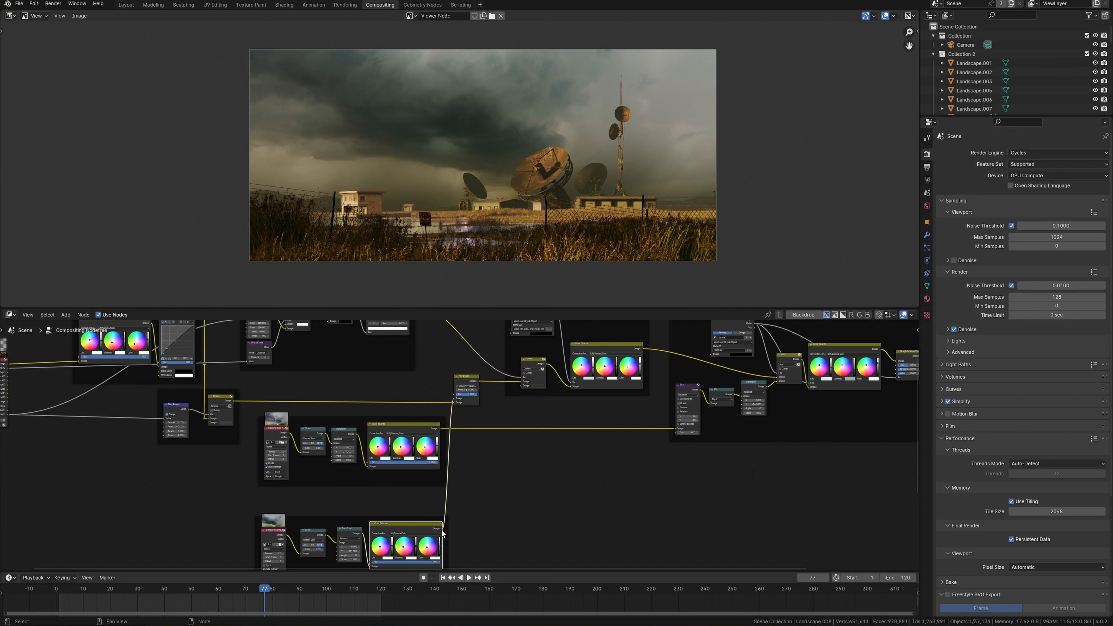
pyautogui.moveTo(443, 529); pyautogui.dragTo(675, 429)
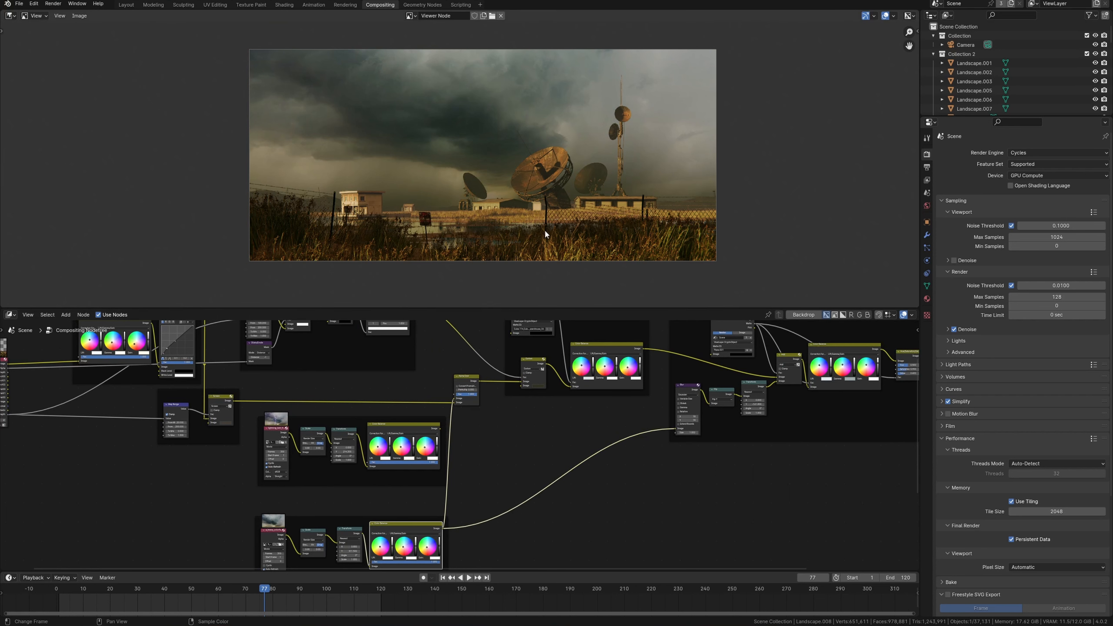
pyautogui.scroll(3, 545, 230)
pyautogui.press('Home')
pyautogui.moveTo(509, 461); pyautogui.dragTo(519, 429, button='middle')
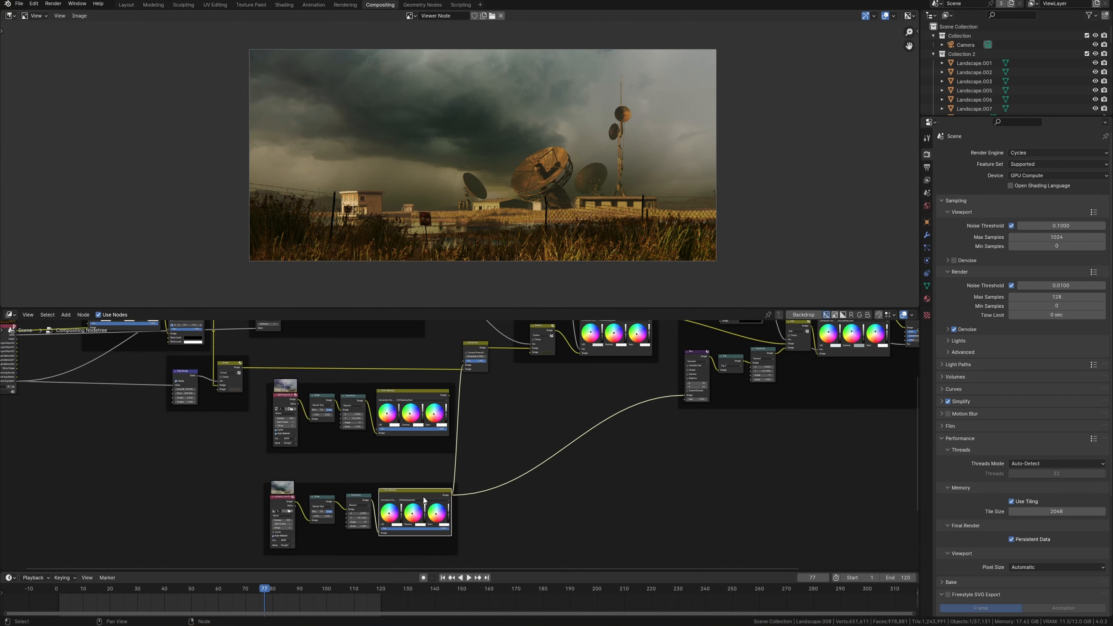
# Play back the rendered animation with the second sky in the Rendering workspace and reposition its player window
pyautogui.click(345, 4)
pyautogui.click(54, 4)
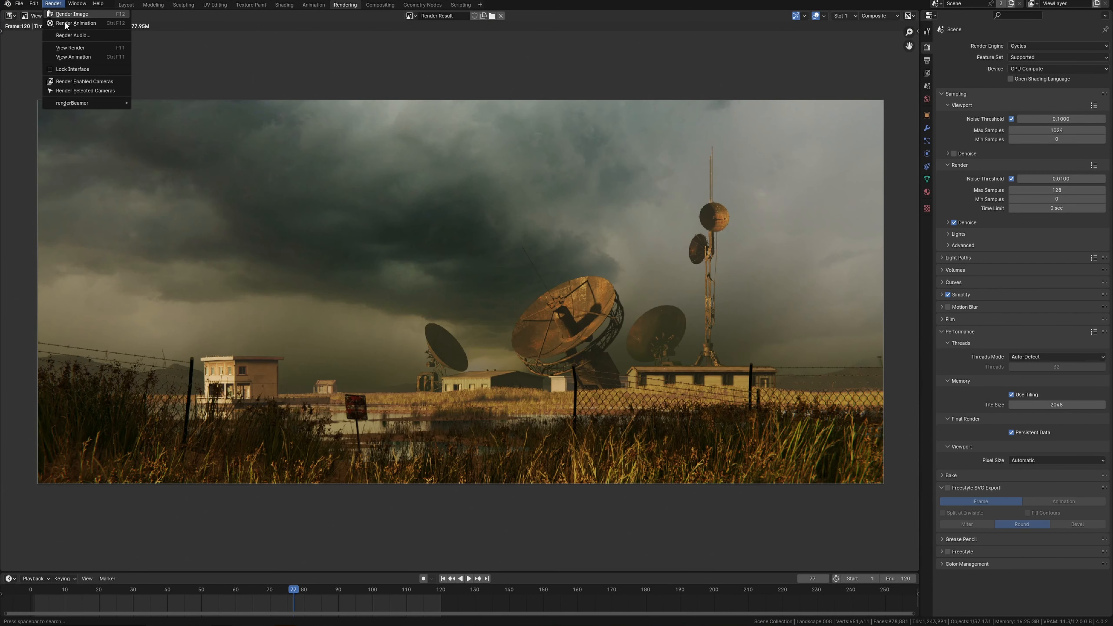
pyautogui.click(74, 57)
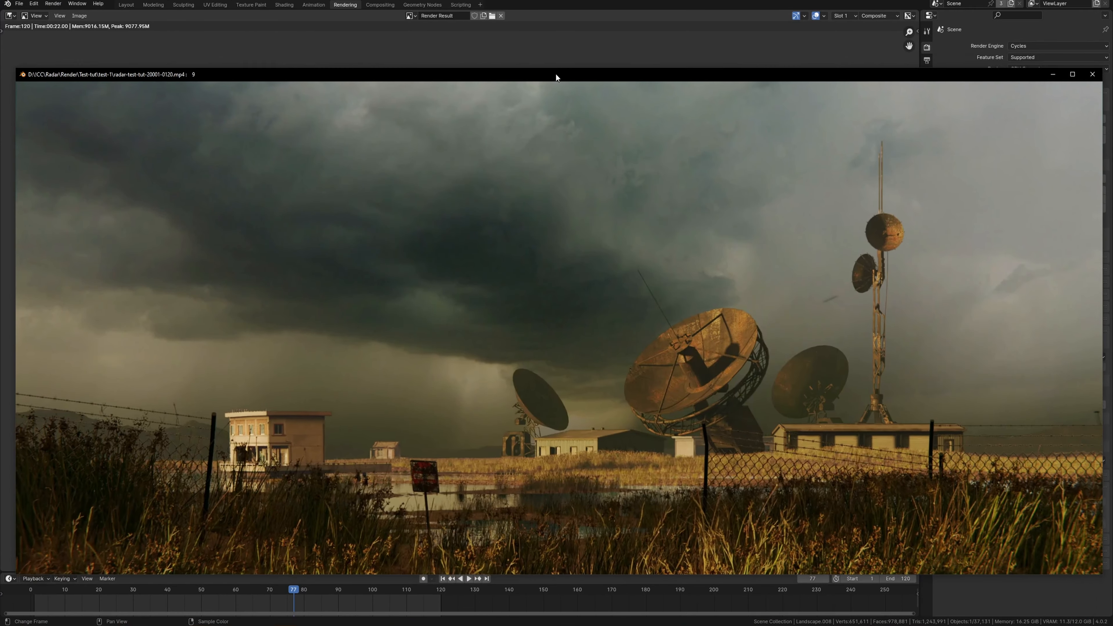
pyautogui.moveTo(556, 78); pyautogui.dragTo(544, 60)
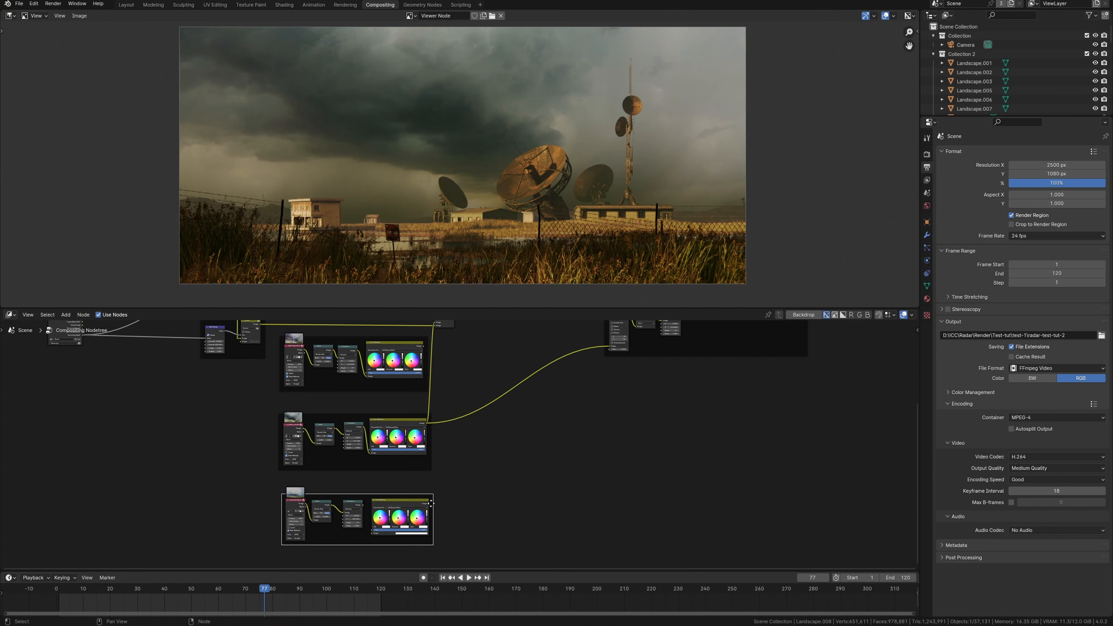
# Route the third sky's Color Balance output into the Alpha Over and reflection nodes, and slightly lower its Lift level
pyautogui.moveTo(432, 327); pyautogui.dragTo(435, 358)
pyautogui.moveTo(429, 537); pyautogui.dragTo(414, 512)
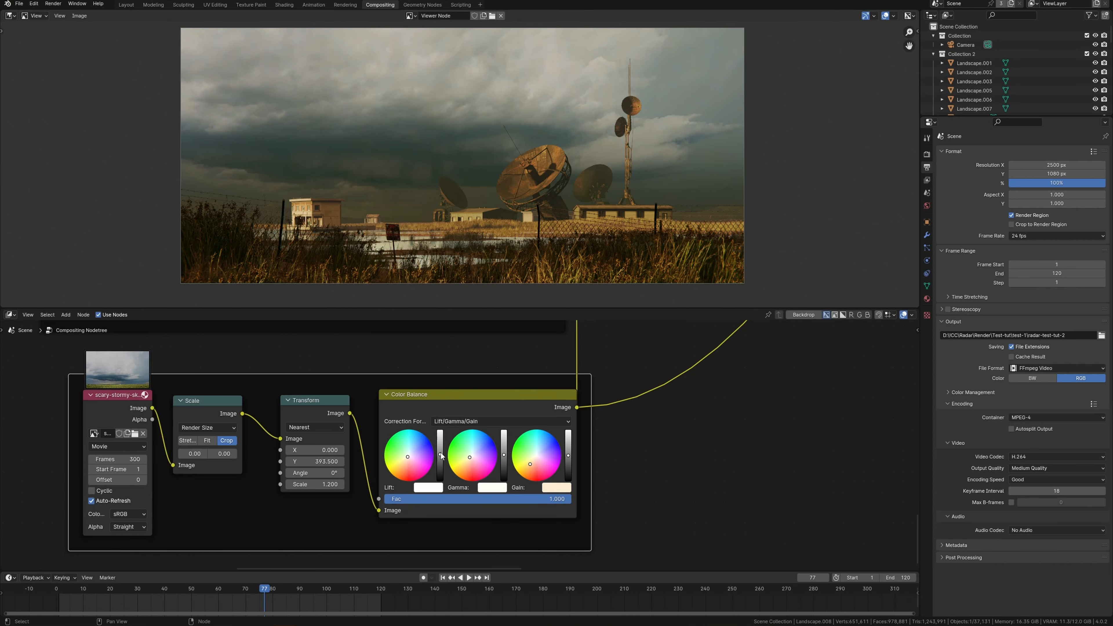
pyautogui.moveTo(440, 454); pyautogui.dragTo(441, 456)
pyautogui.scroll(5, 510, 124)
pyautogui.press('Home')
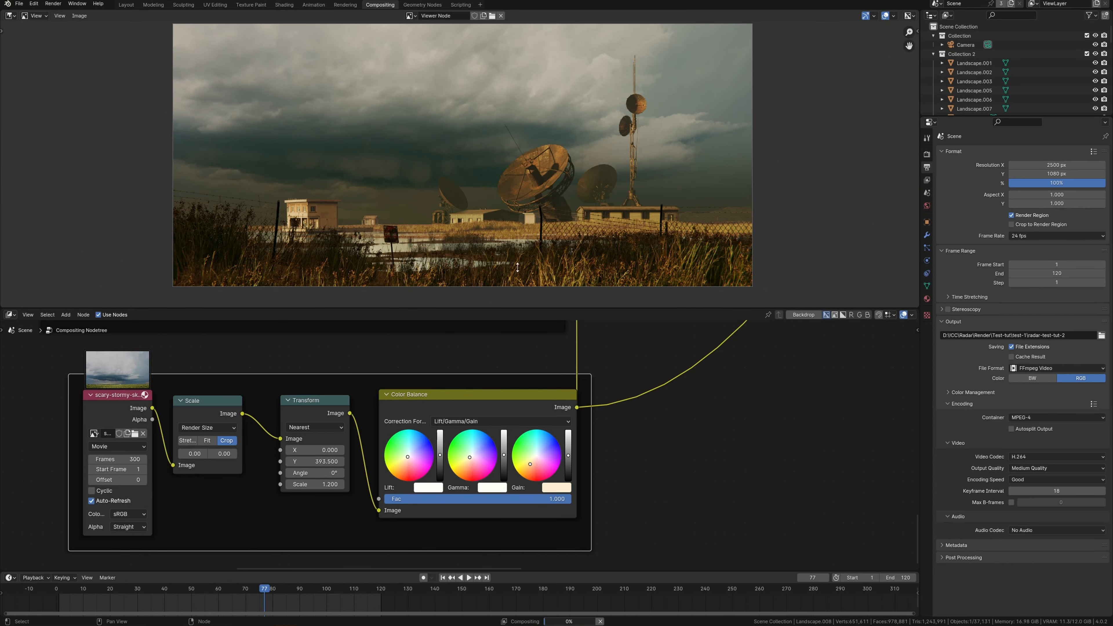
pyautogui.scroll(-1, 529, 268)
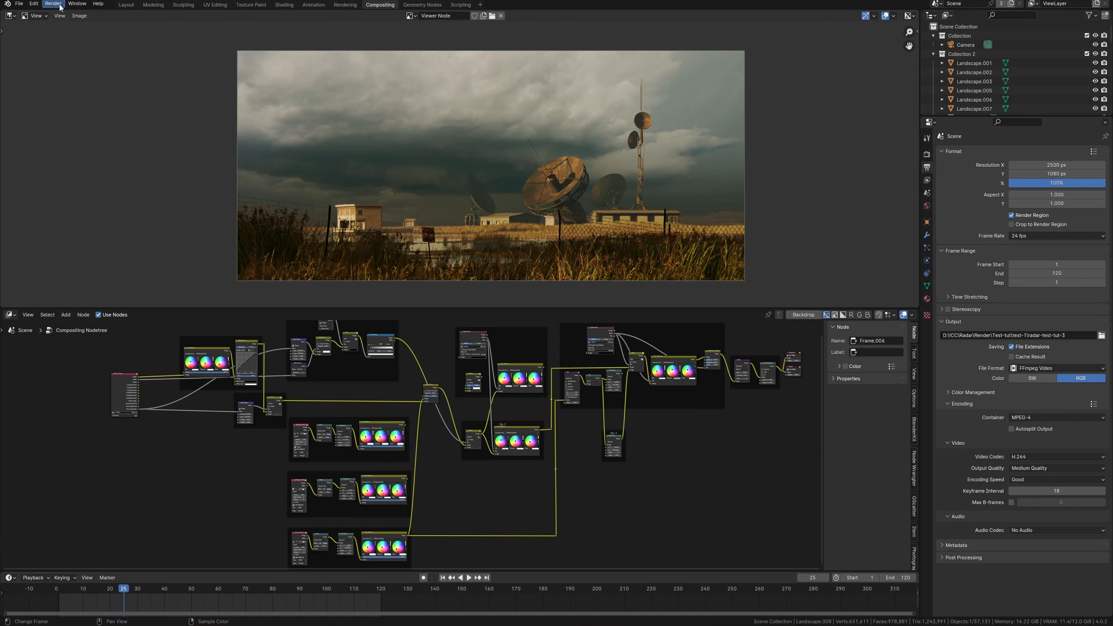
# Play back the rendered animation with the third sky and move its player window up to see the full frame
pyautogui.click(60, 7)
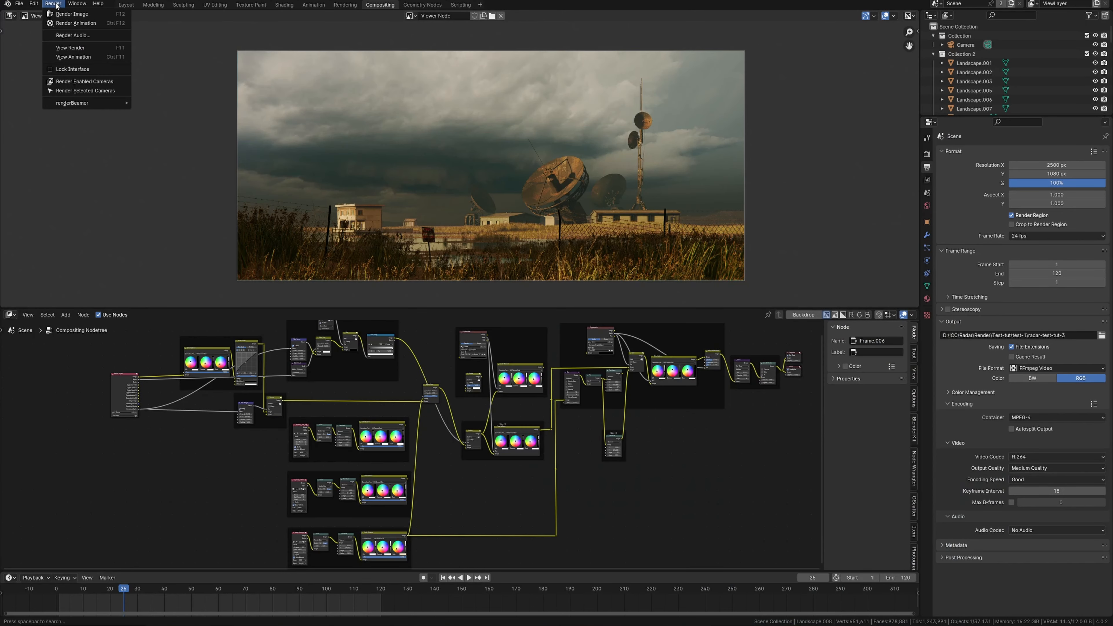
pyautogui.click(73, 62)
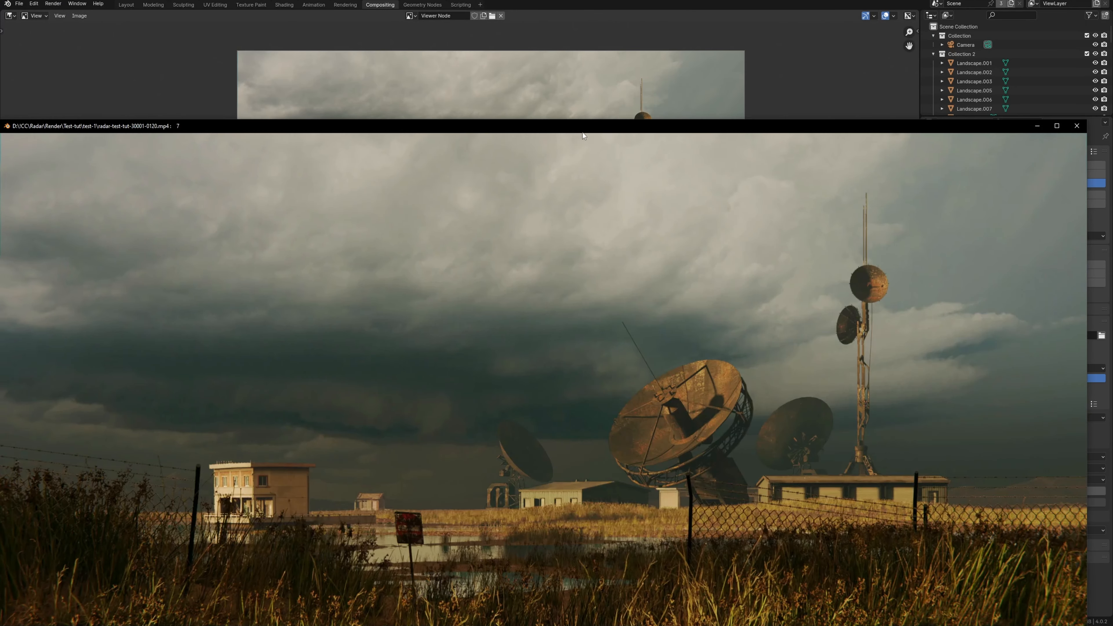
pyautogui.moveTo(583, 130); pyautogui.dragTo(598, 56)
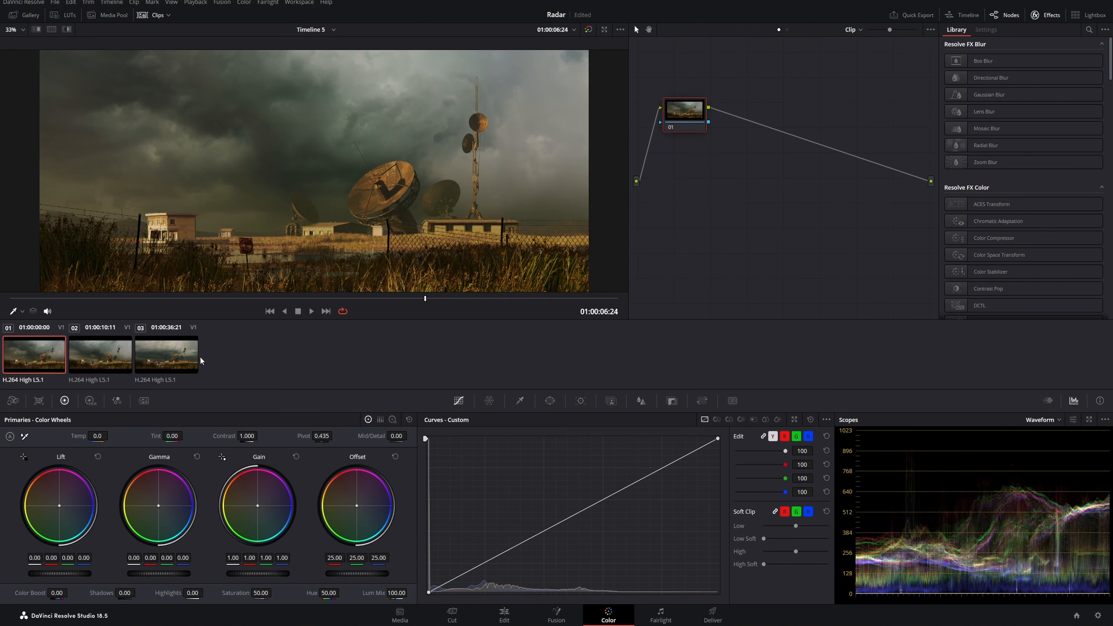
# Switch to DaVinci Resolve, compare the three rendered clips, and examine the first clip's dishes and water up close
pyautogui.click(113, 358)
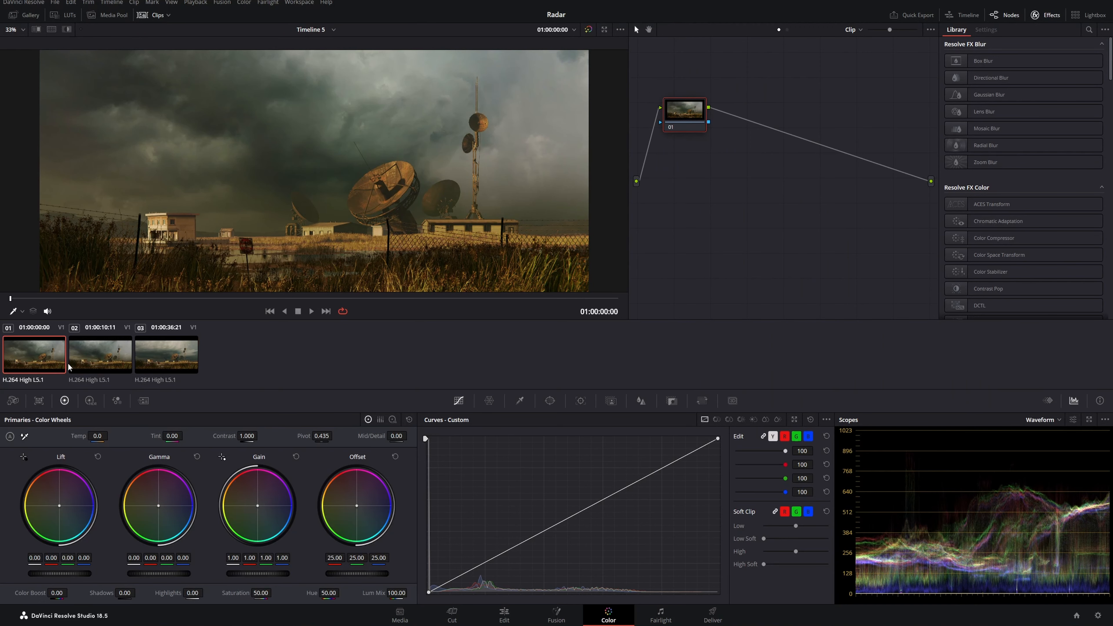
pyautogui.click(163, 359)
pyautogui.click(49, 357)
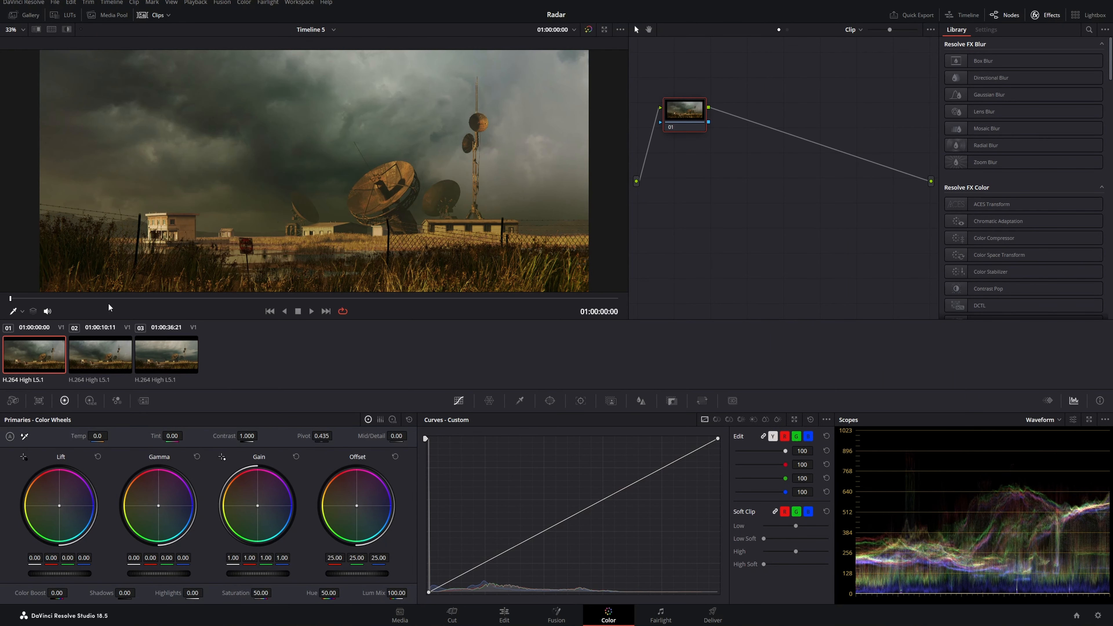
pyautogui.click(130, 348)
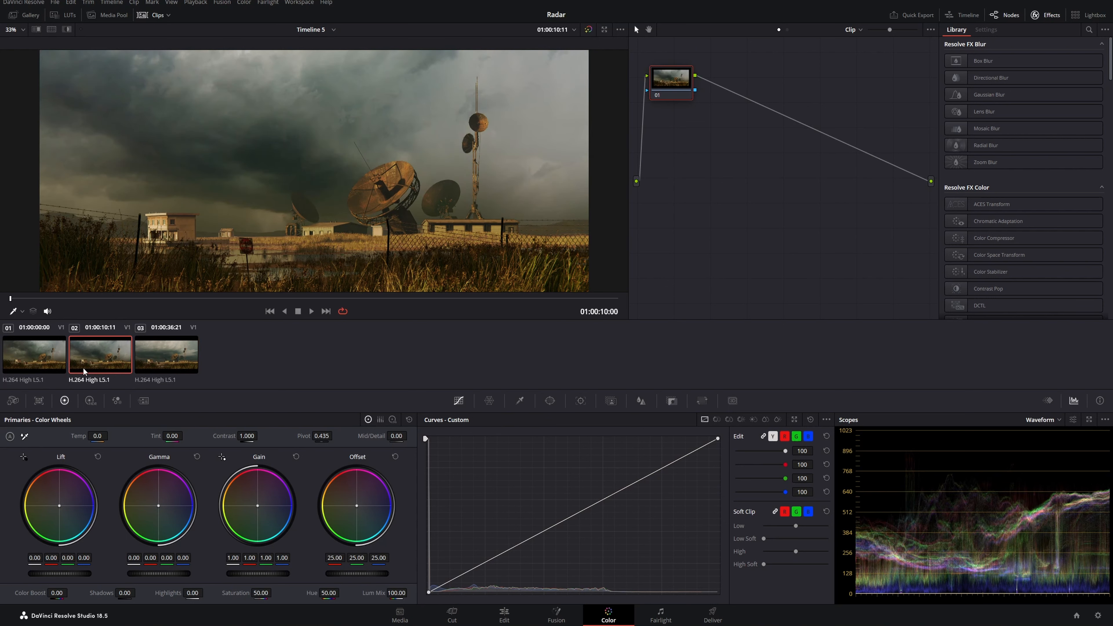
pyautogui.press('Up')
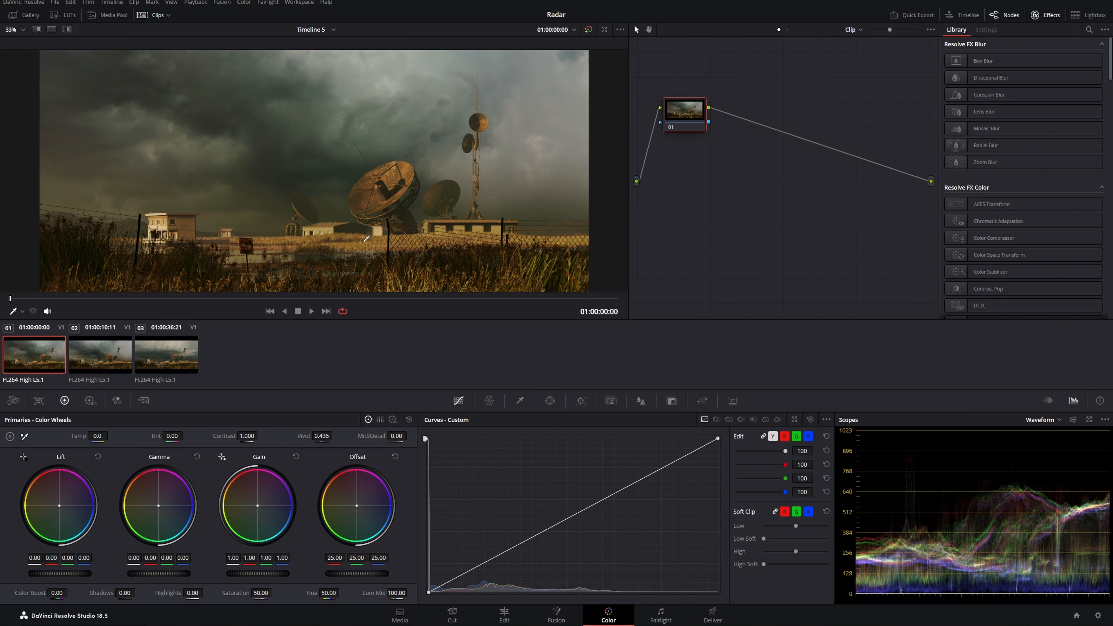
pyautogui.scroll(10, 346, 222)
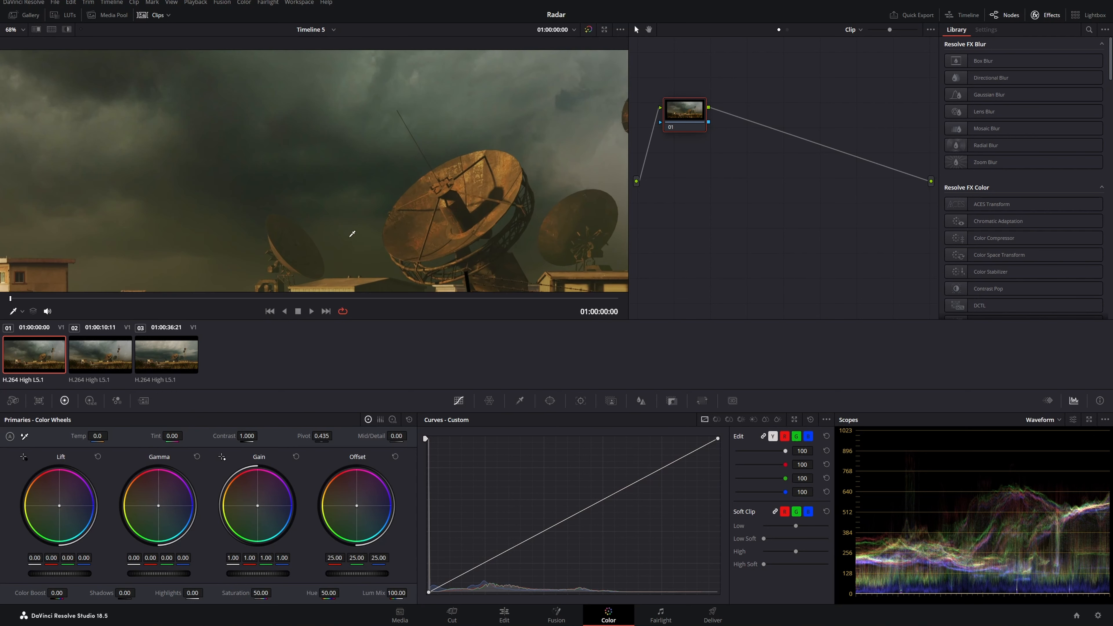
pyautogui.scroll(-2, 407, 180)
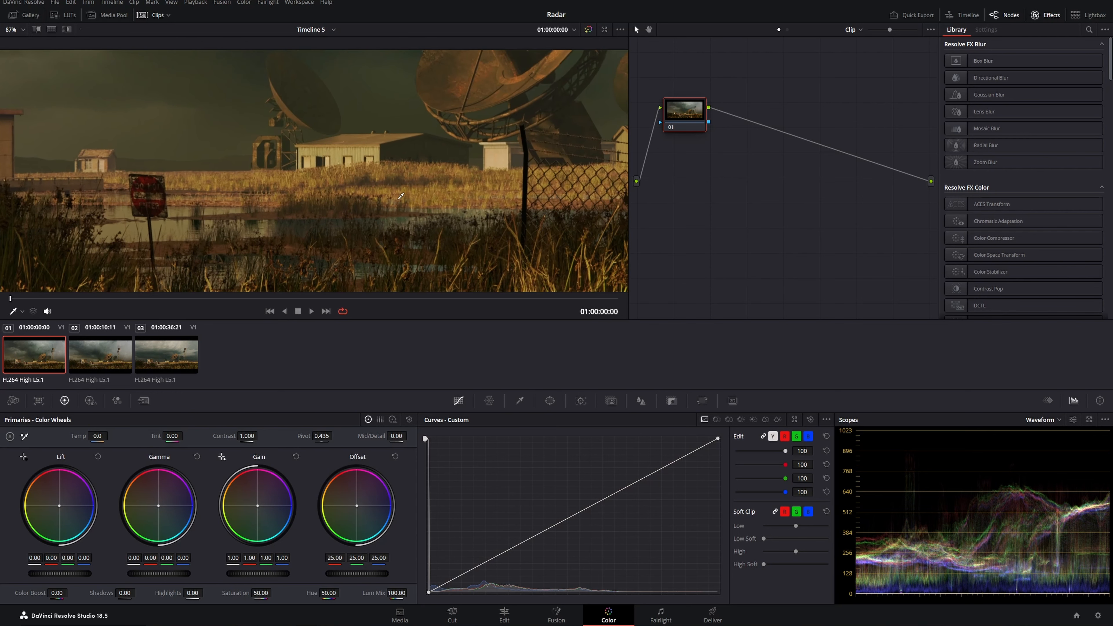
pyautogui.scroll(-5, 402, 195)
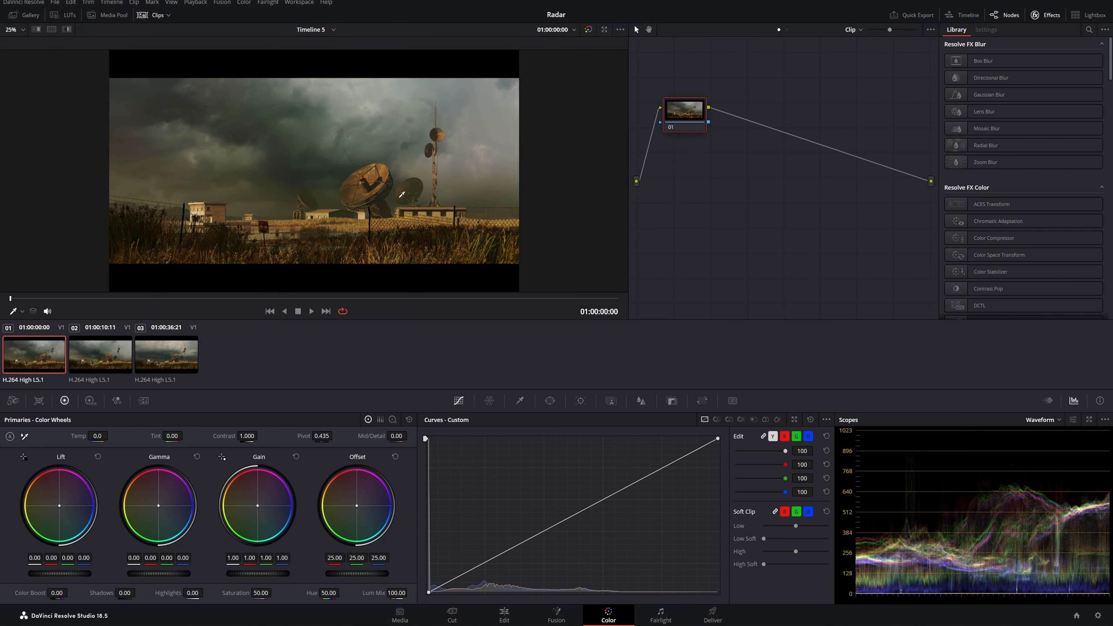
pyautogui.scroll(1, 403, 192)
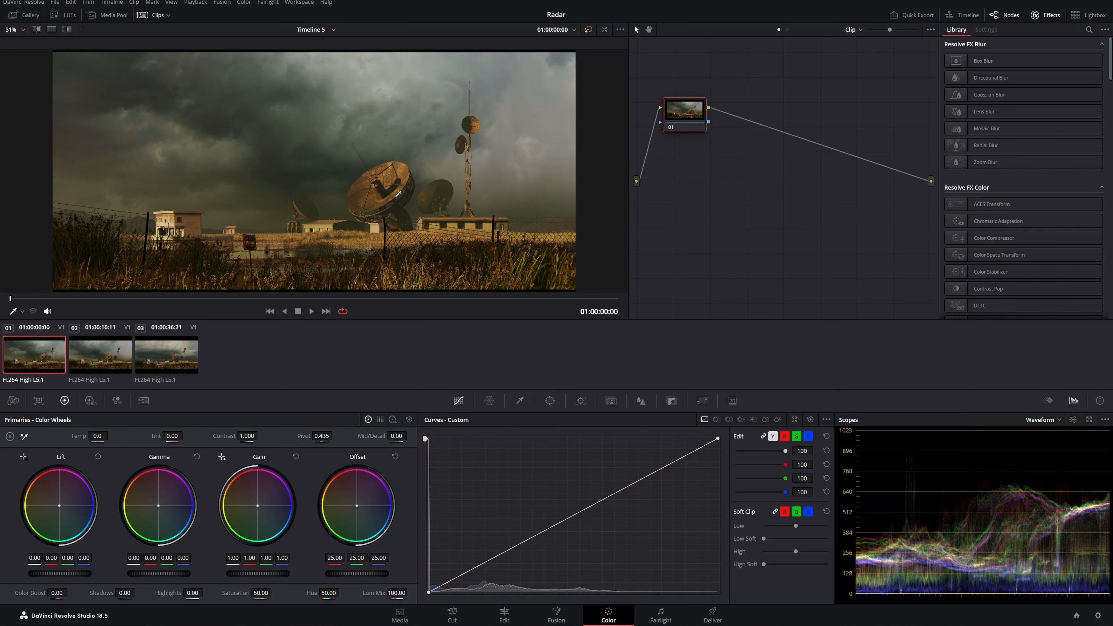
pyautogui.scroll(1, 398, 193)
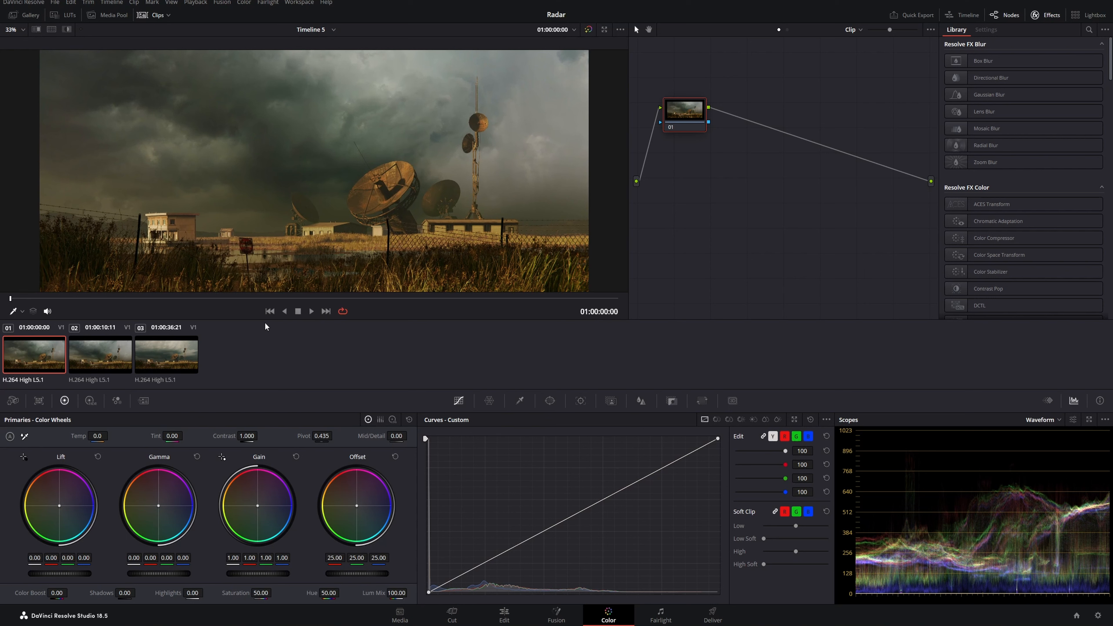
# Set temporal noise reduction to 3 frames in the motion effects of the first clip's node
pyautogui.moveTo(698, 127); pyautogui.dragTo(682, 145)
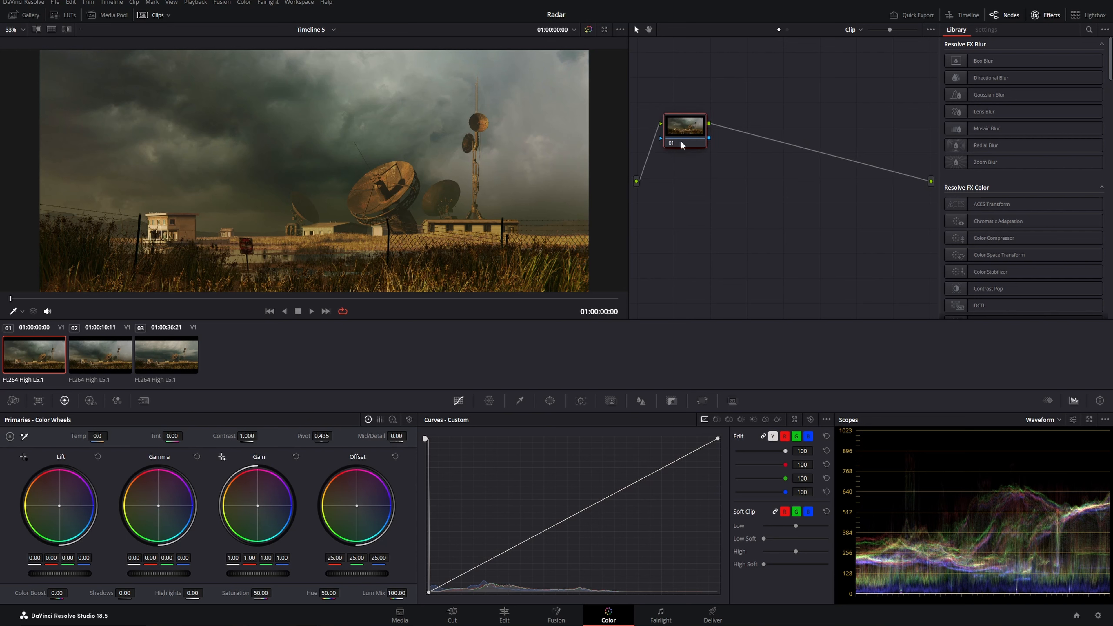
pyautogui.click(143, 401)
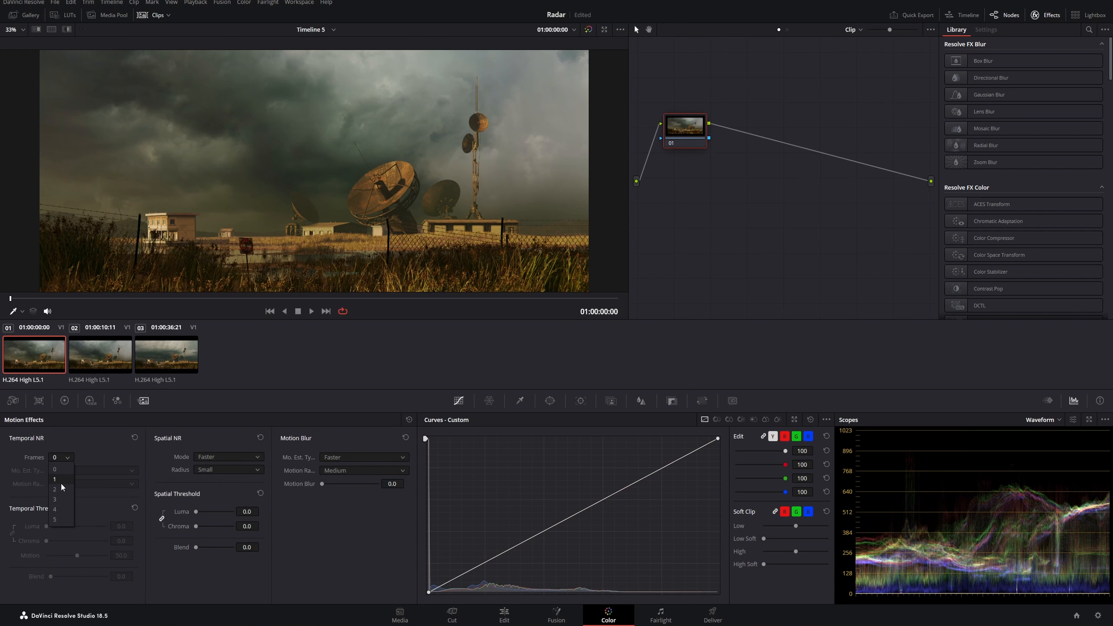
pyautogui.click(62, 499)
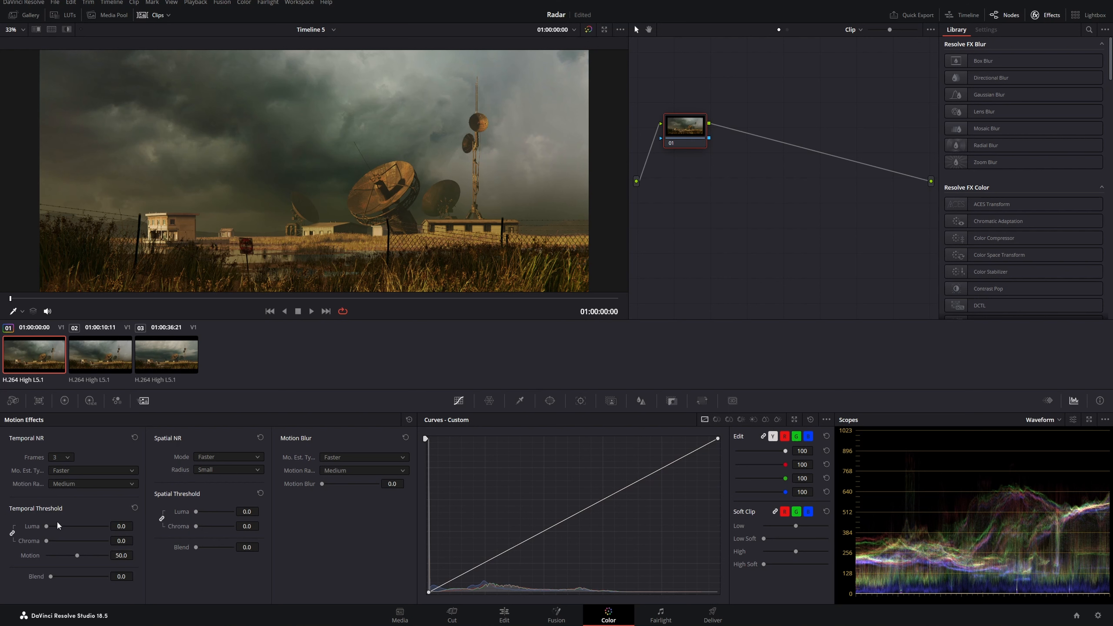
pyautogui.moveTo(46, 540); pyautogui.dragTo(50, 541)
# Open the floating video scopes, enlarge the window and place it beside the viewer
pyautogui.hotkey('ctrl', 'shift', 'w')
pyautogui.moveTo(453, 132); pyautogui.dragTo(725, 104)
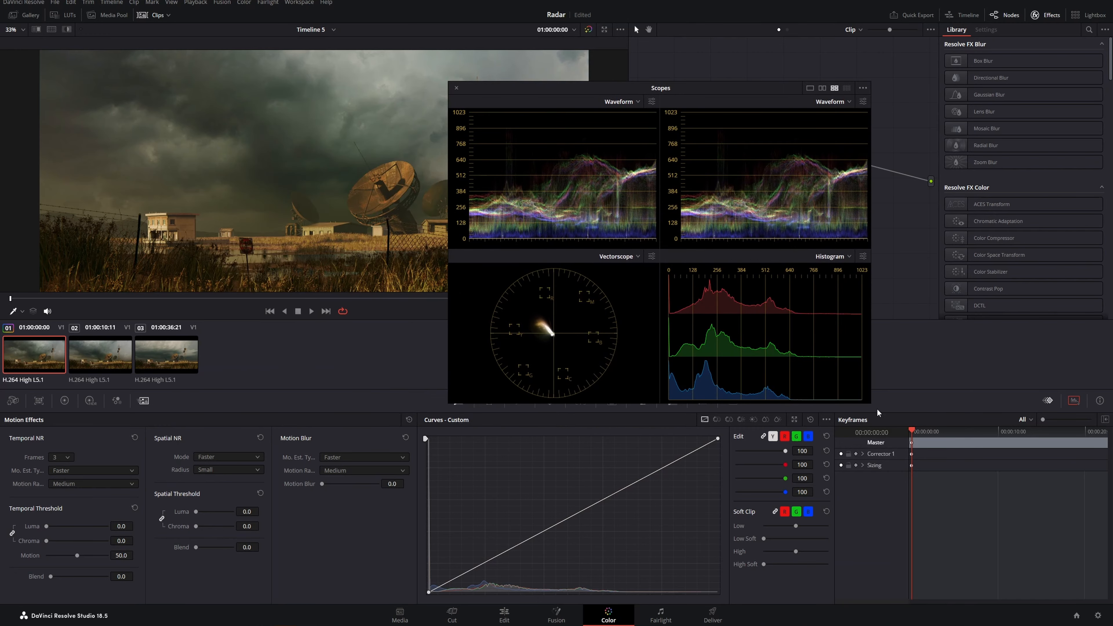
pyautogui.moveTo(870, 402); pyautogui.dragTo(1032, 552)
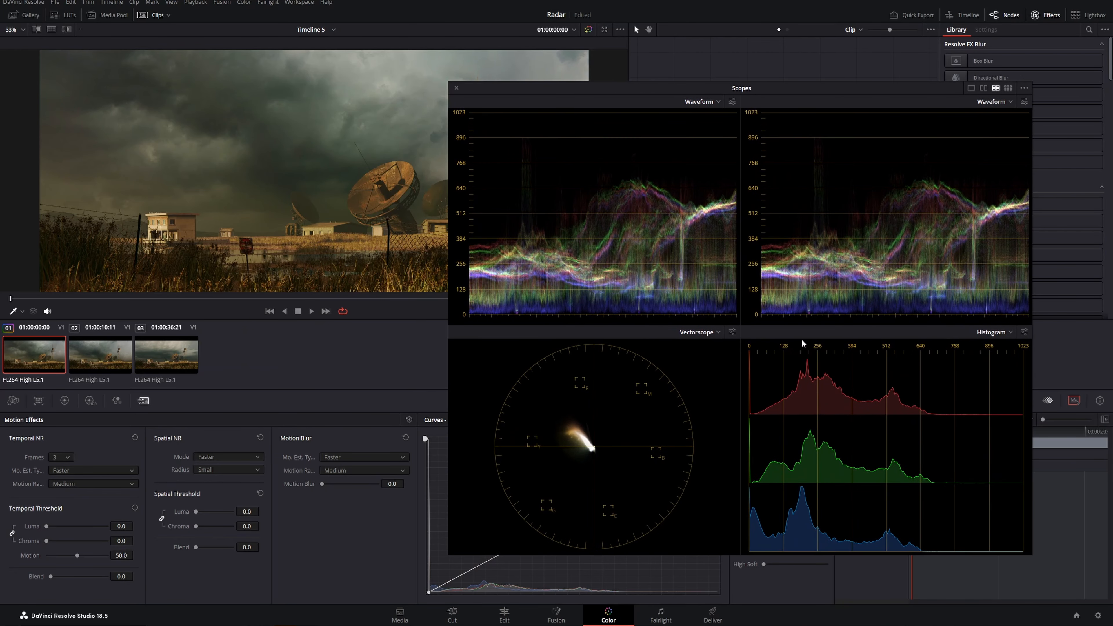
pyautogui.moveTo(723, 94); pyautogui.dragTo(874, 47)
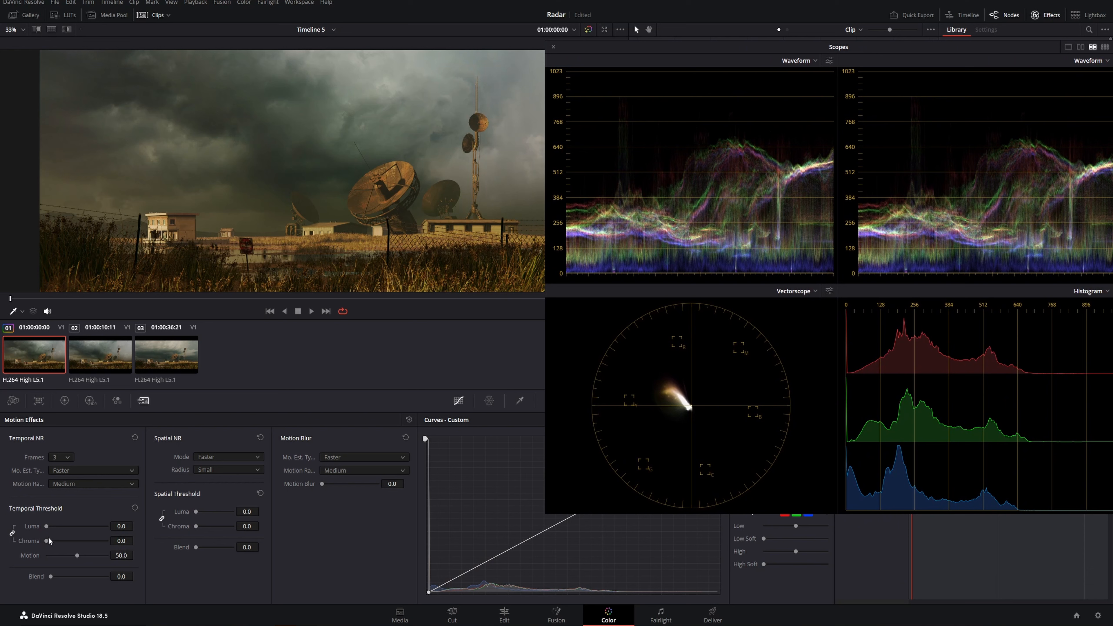
# Set the linked temporal luma and chroma thresholds to 16.9 and close the scopes window
pyautogui.moveTo(49, 539)
pyautogui.mouseDown()
pyautogui.moveTo(39, 545)
pyautogui.moveTo(55, 542)
pyautogui.mouseUp()
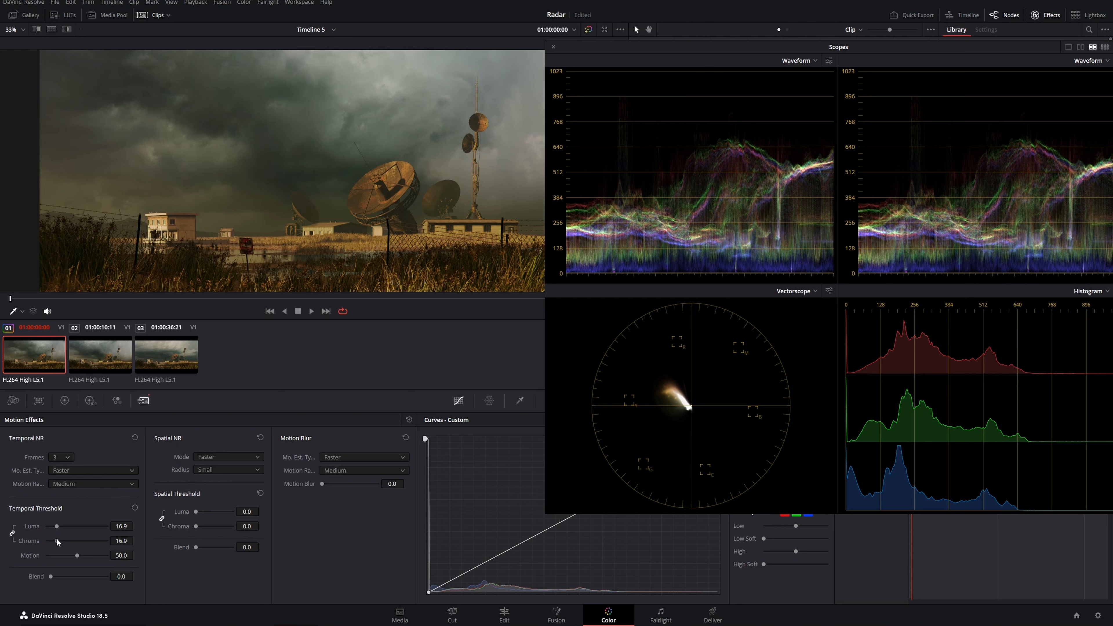
pyautogui.moveTo(949, 49); pyautogui.dragTo(882, 46)
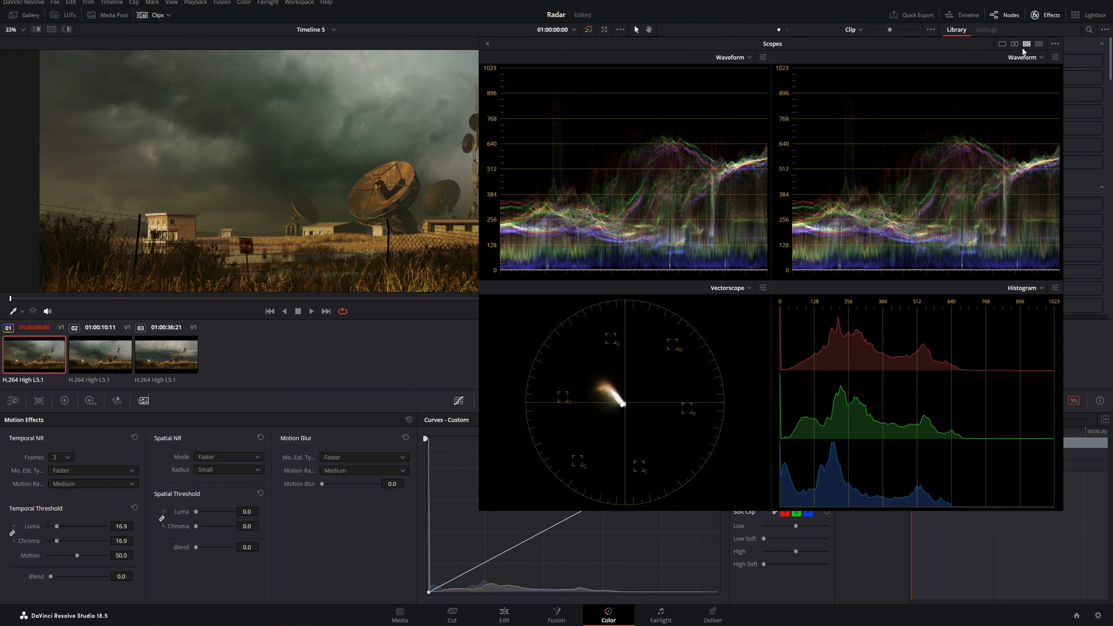
pyautogui.click(487, 43)
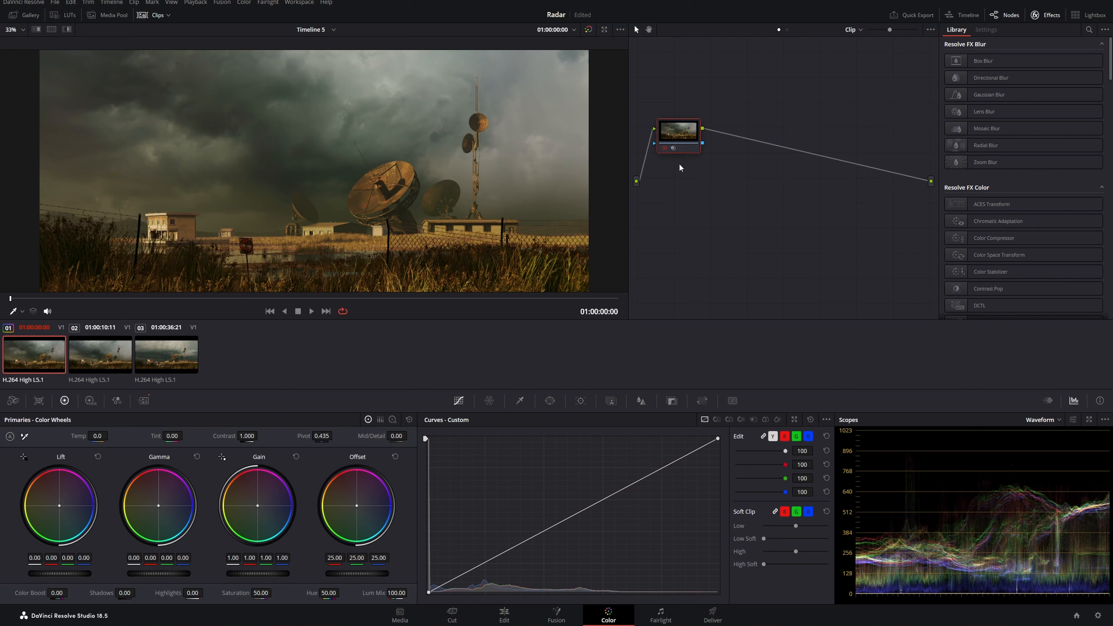
# Add a serial node after the first clip's noise-reduction node
pyautogui.hotkey('alt', 's')
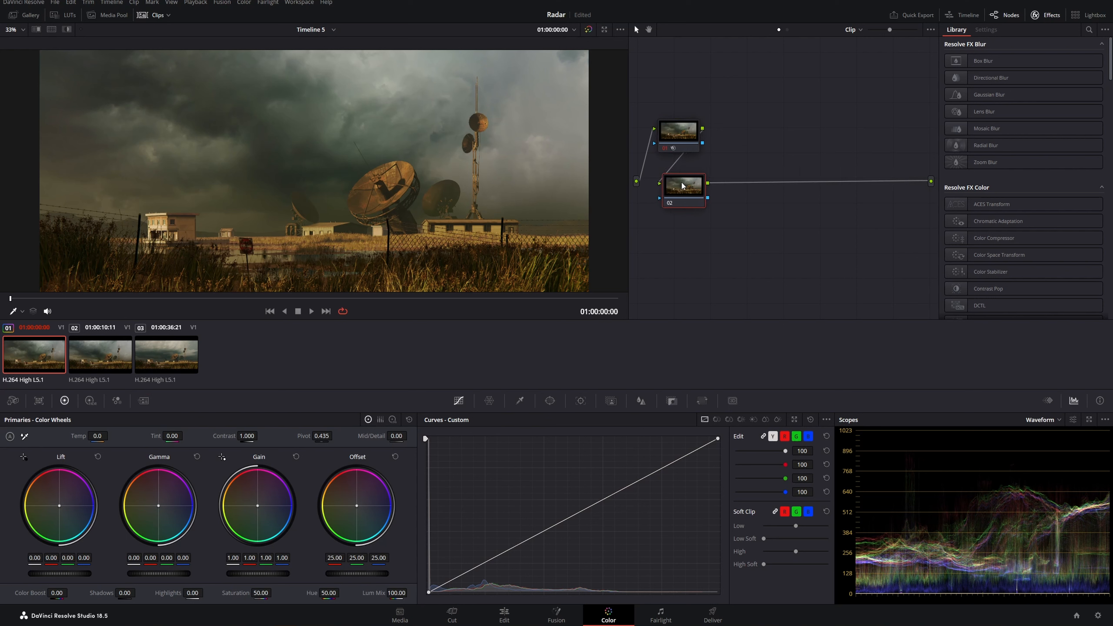